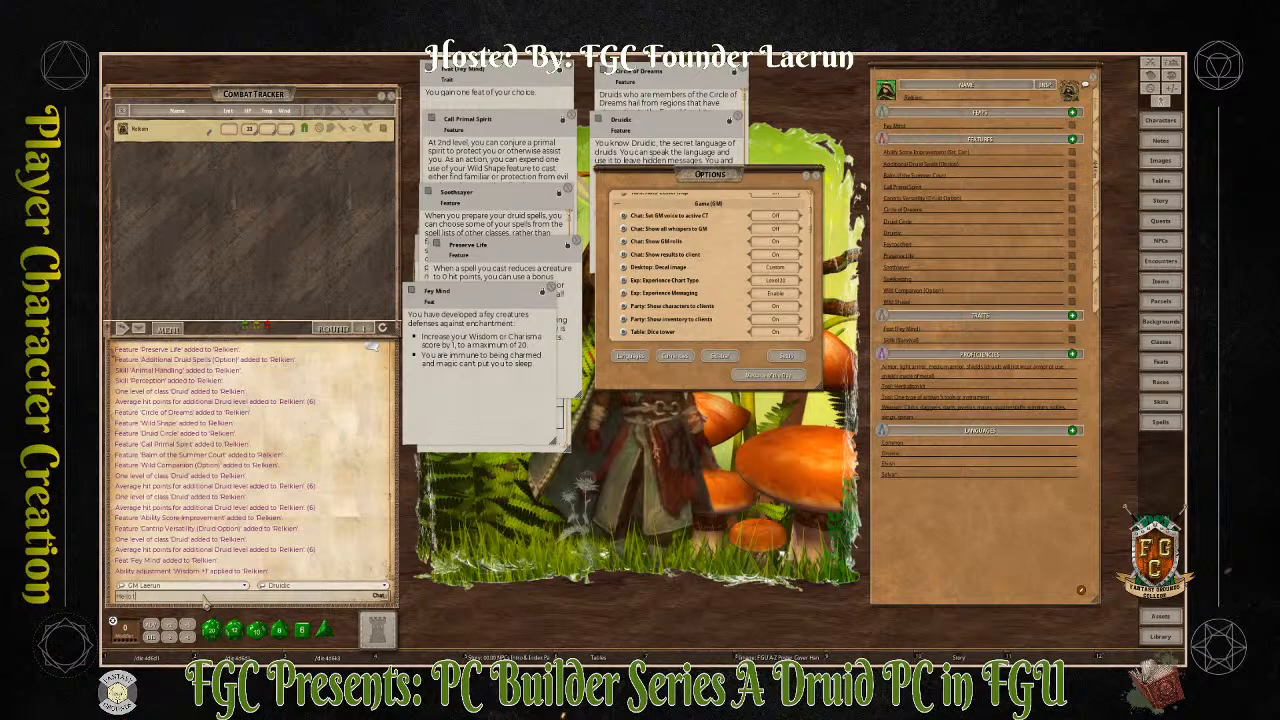
Send the chat message "Hello there" in the Druidic language
key(Return)
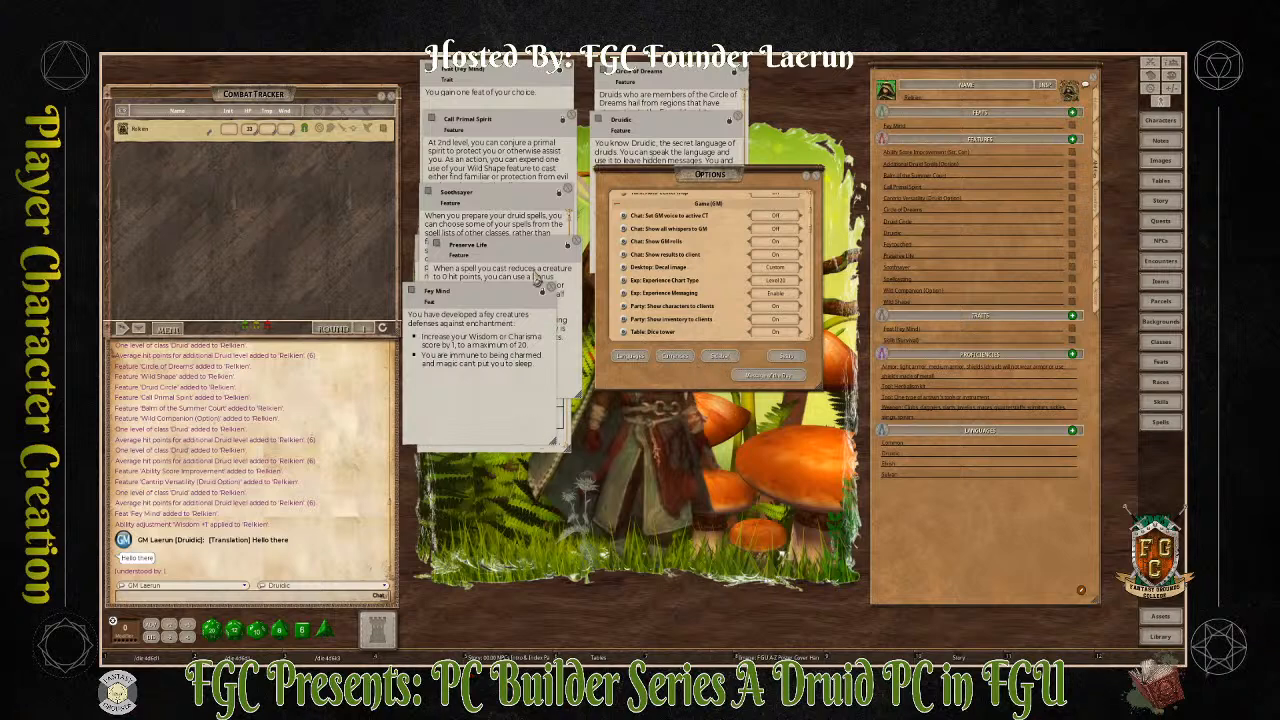
Look through the GM game and combat settings, and close the Options window
scroll(749, 335, down, 1)
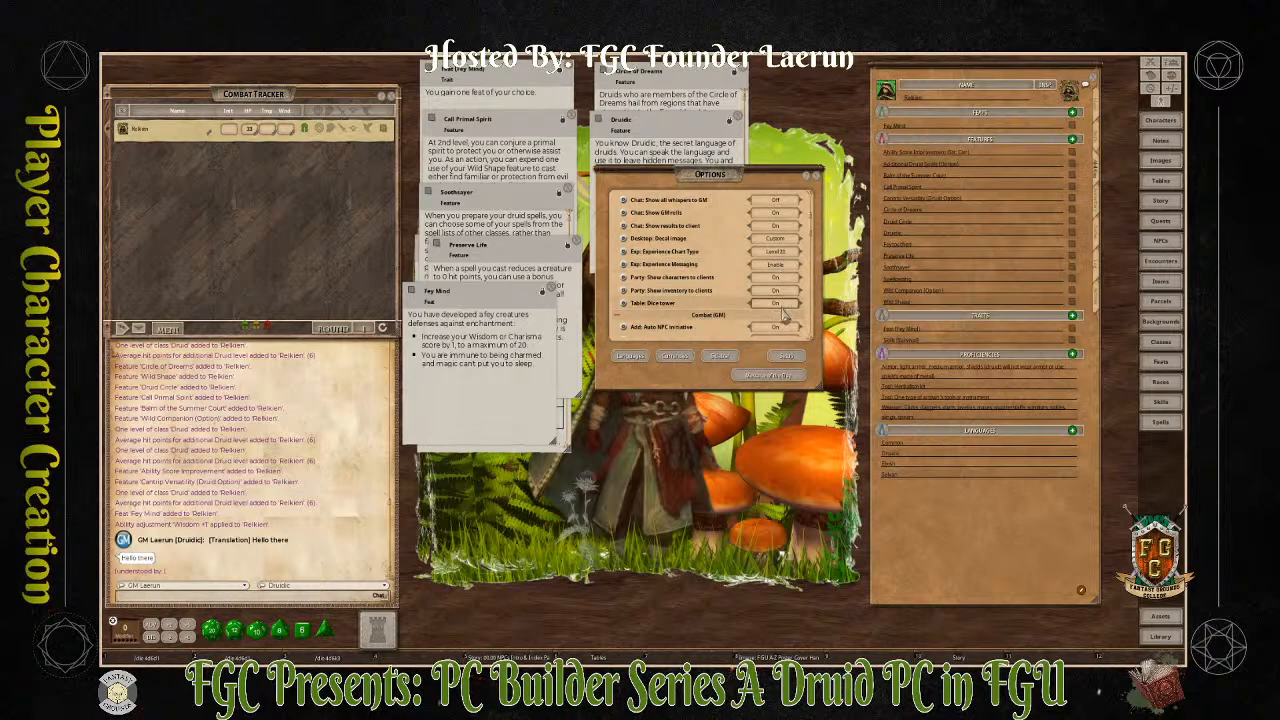
scroll(786, 316, up, 1)
scroll(786, 316, up, 5)
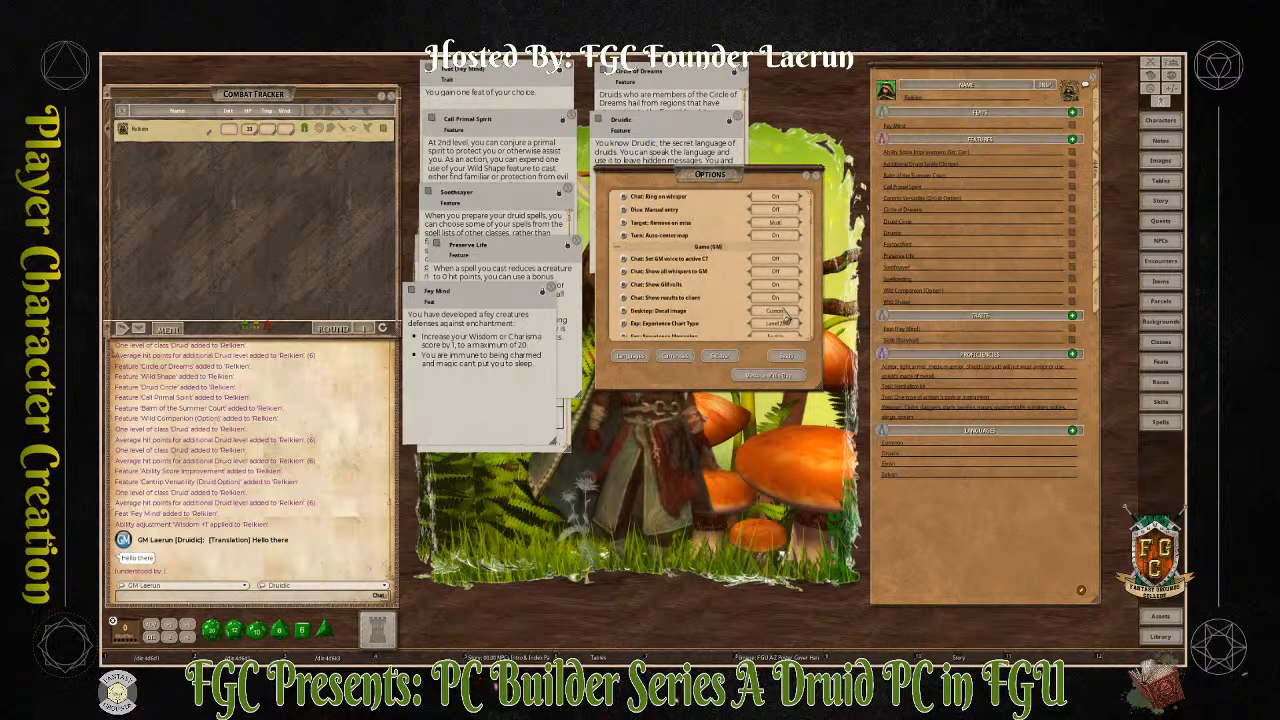
scroll(786, 316, down, 6)
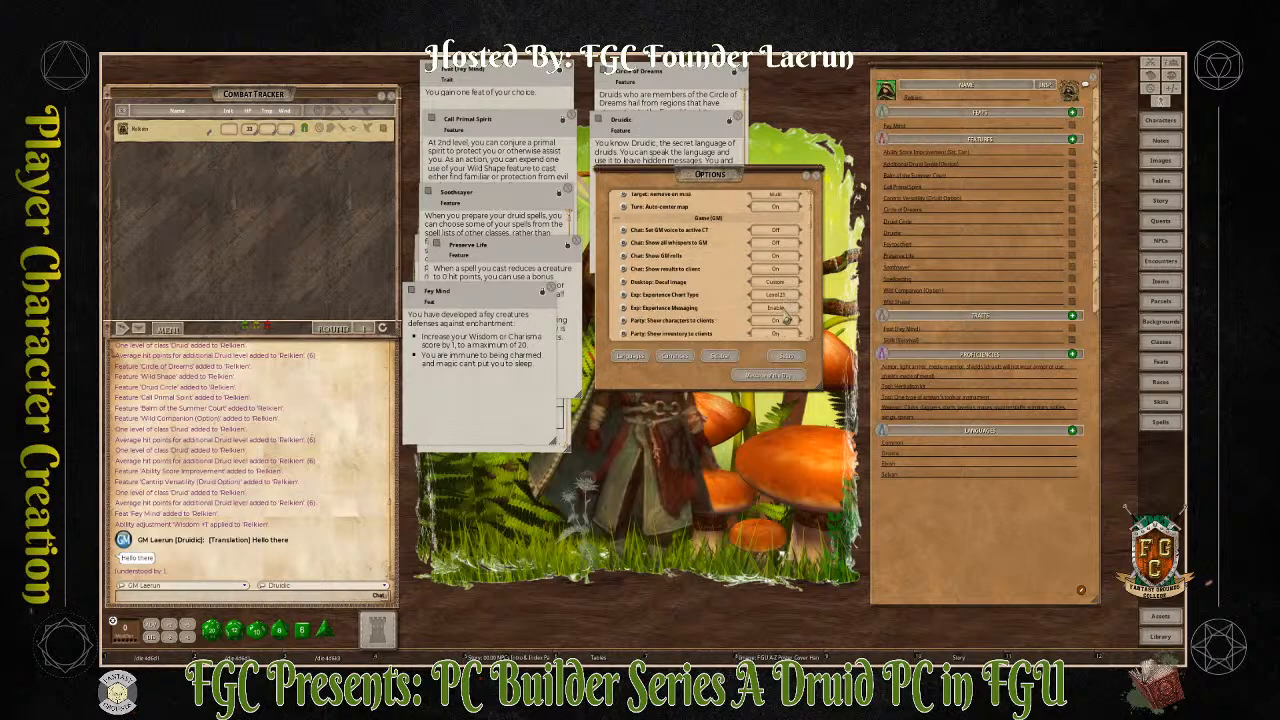
scroll(786, 316, down, 1)
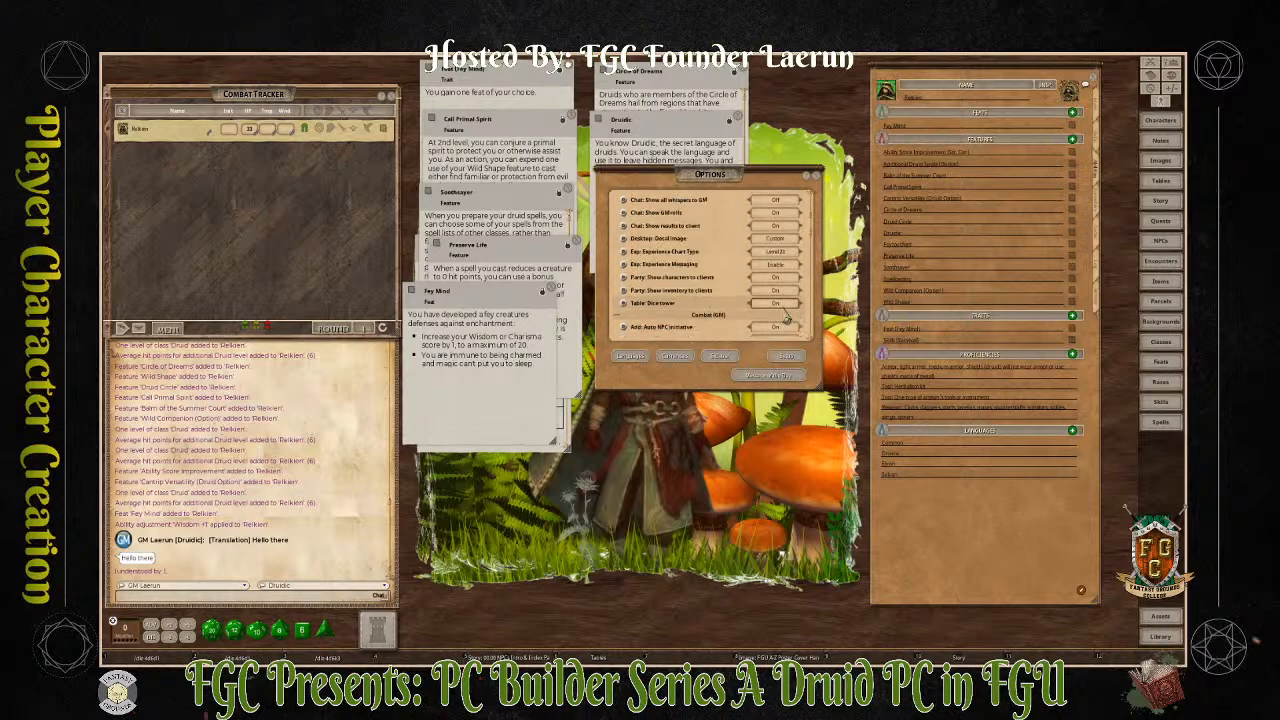
scroll(786, 316, down, 8)
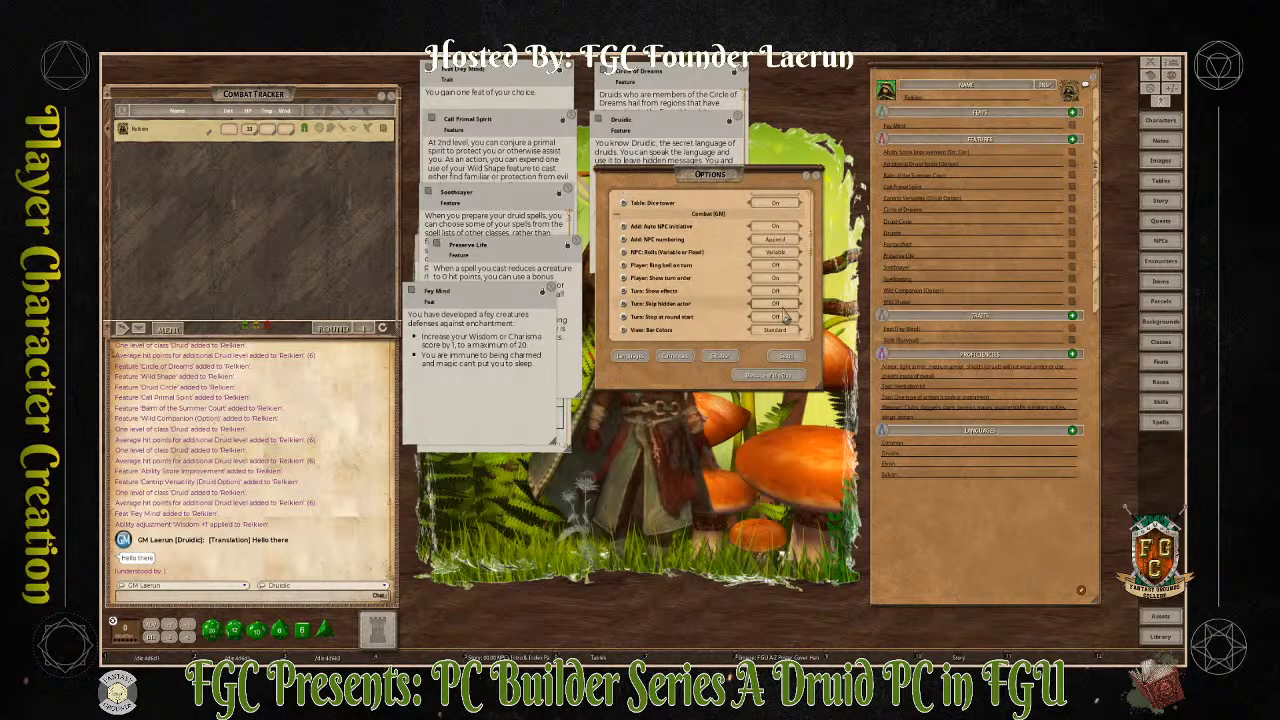
click(792, 229)
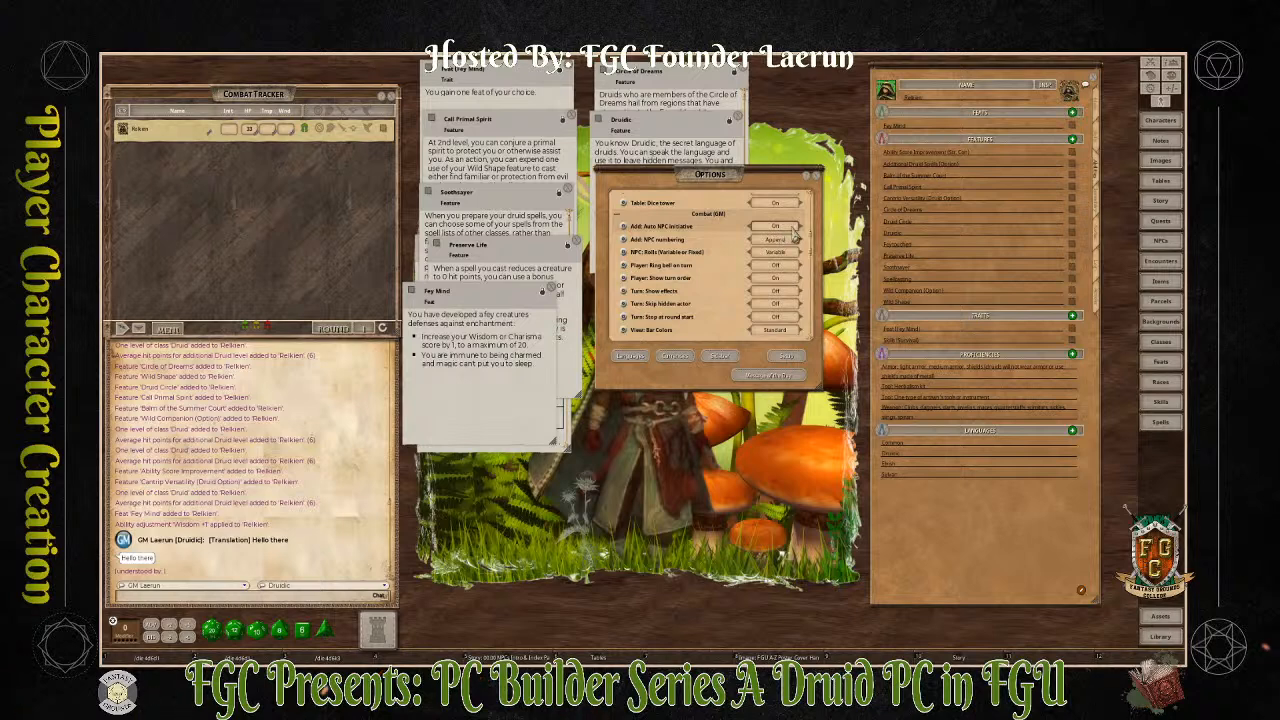
click(818, 177)
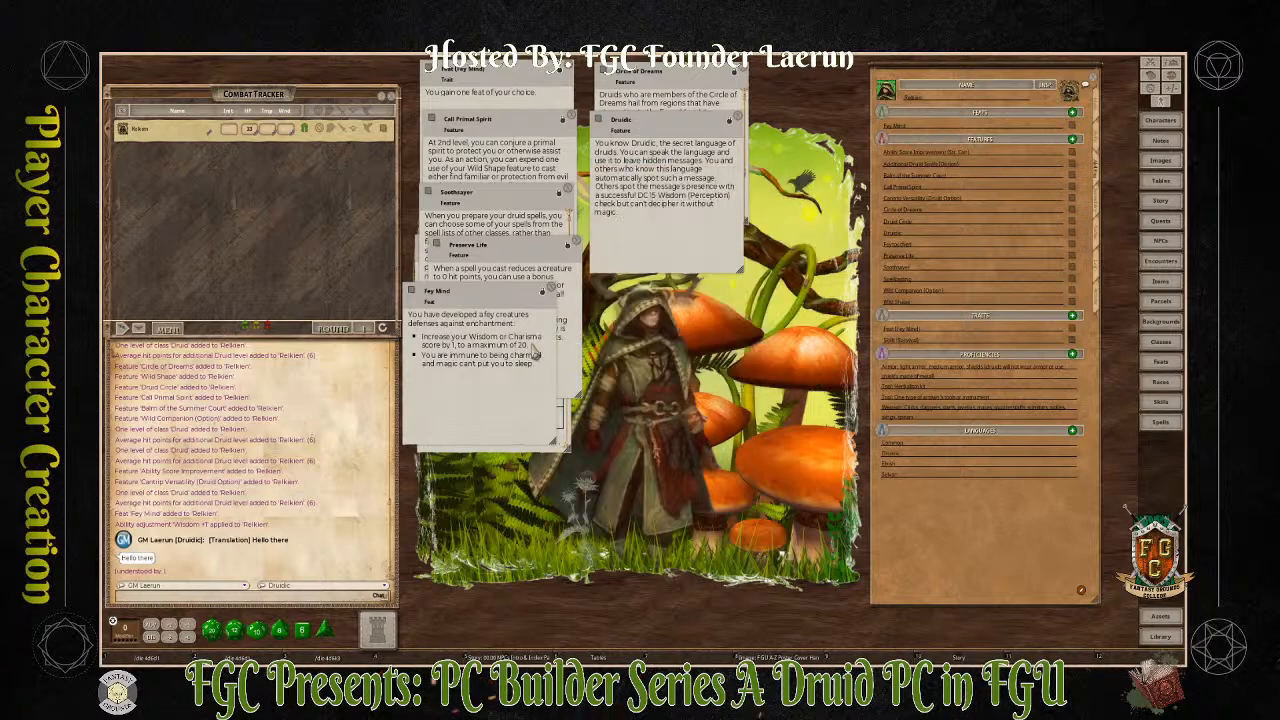
Move the Fey Mind card over the combat tracker and add "(wooden)" to the shield's name in the character's inventory
drag(521, 312, 256, 188)
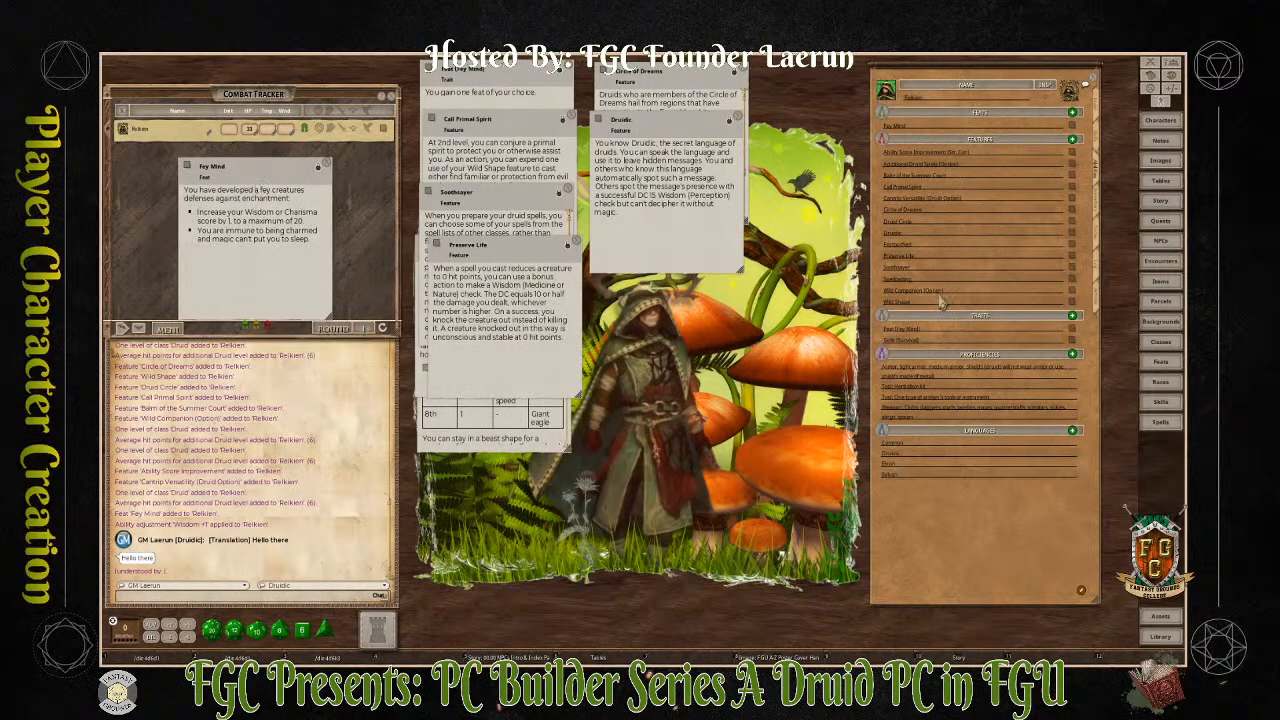
click(1095, 210)
drag(995, 76, 705, 92)
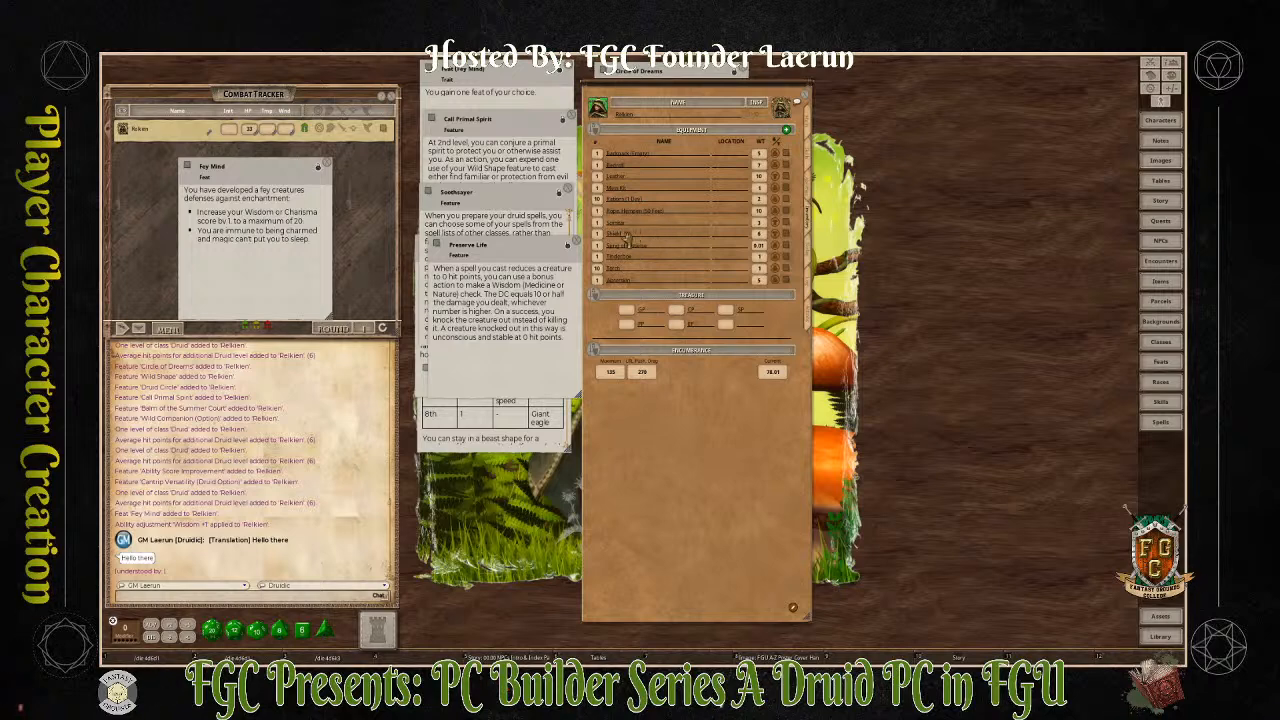
text((wooden)
Check the character's main stats and actions pages, and shift the sheet to free space beside it
drag(766, 92, 839, 92)
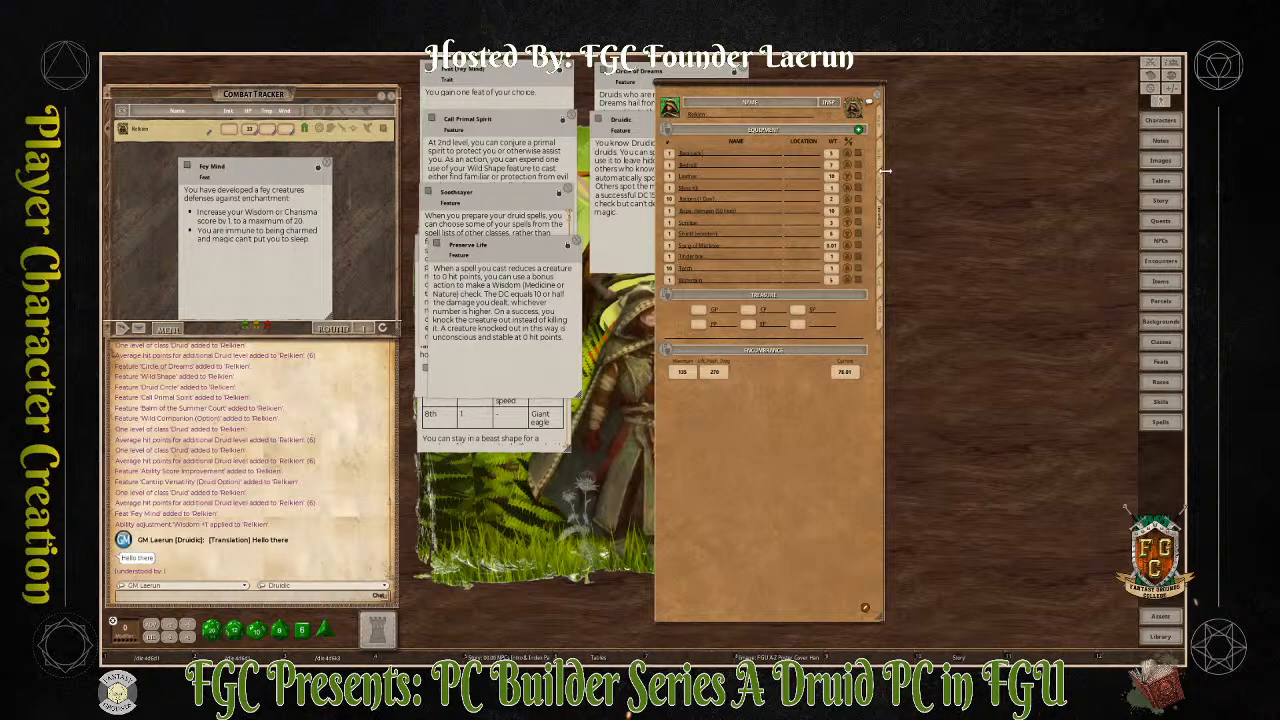
click(879, 132)
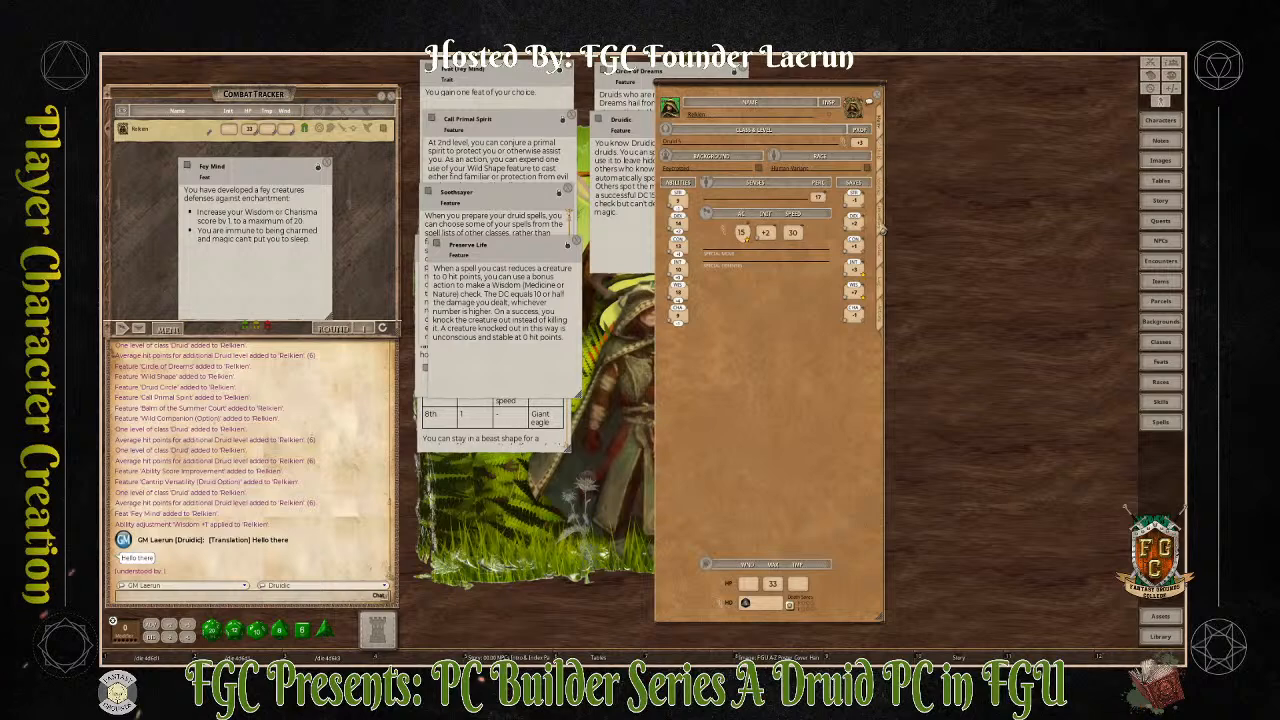
click(881, 324)
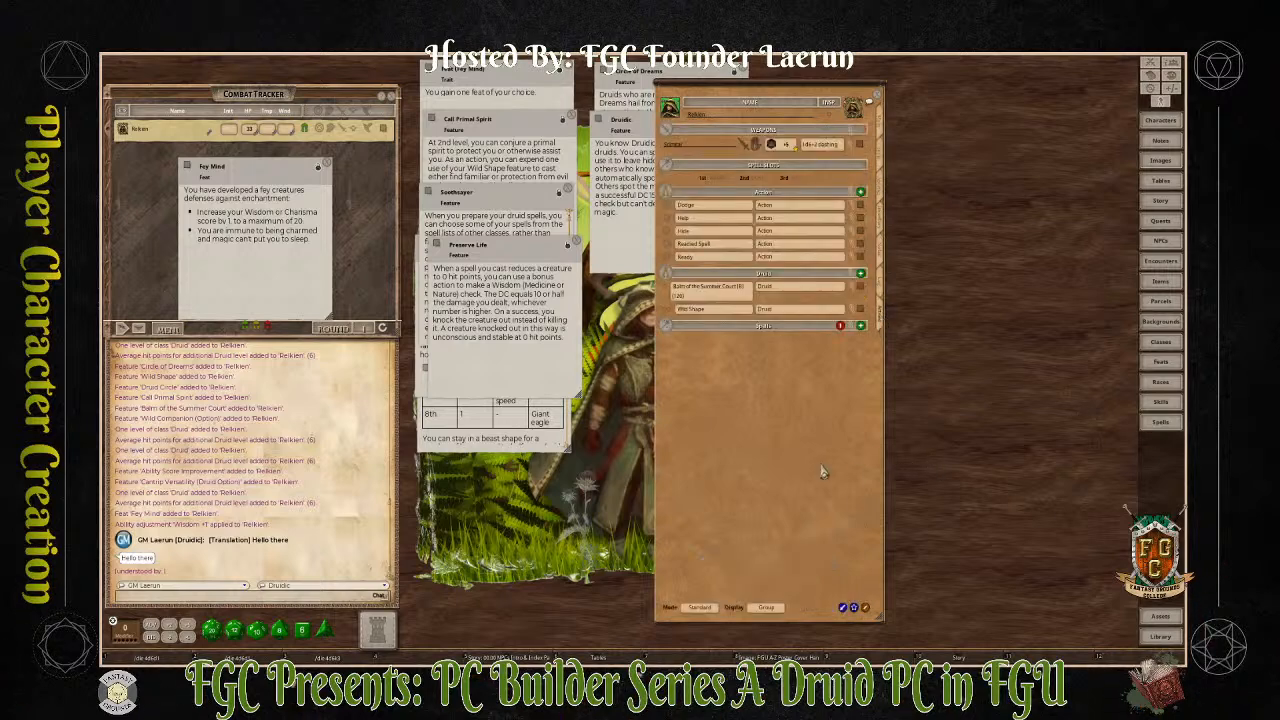
drag(822, 472, 727, 478)
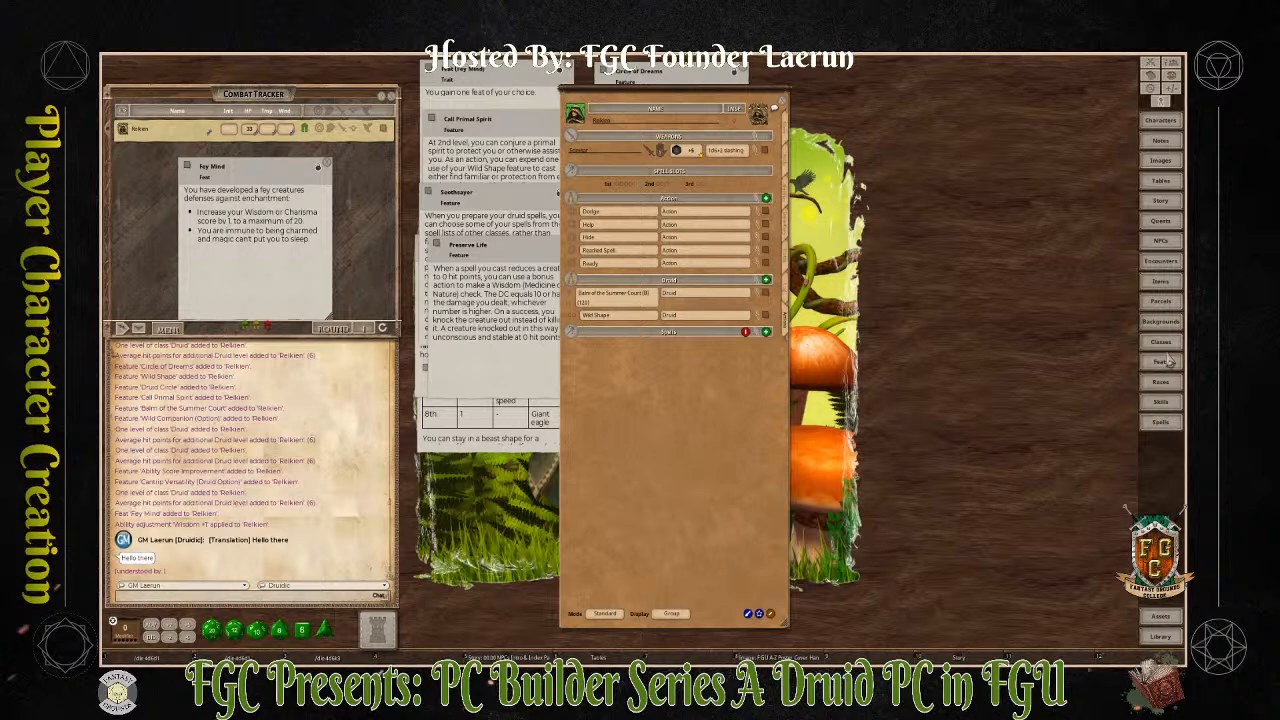
Open the Parcels list, enlarge it, and filter it to the 5E Background & Class Equipment Bundles group
click(1160, 301)
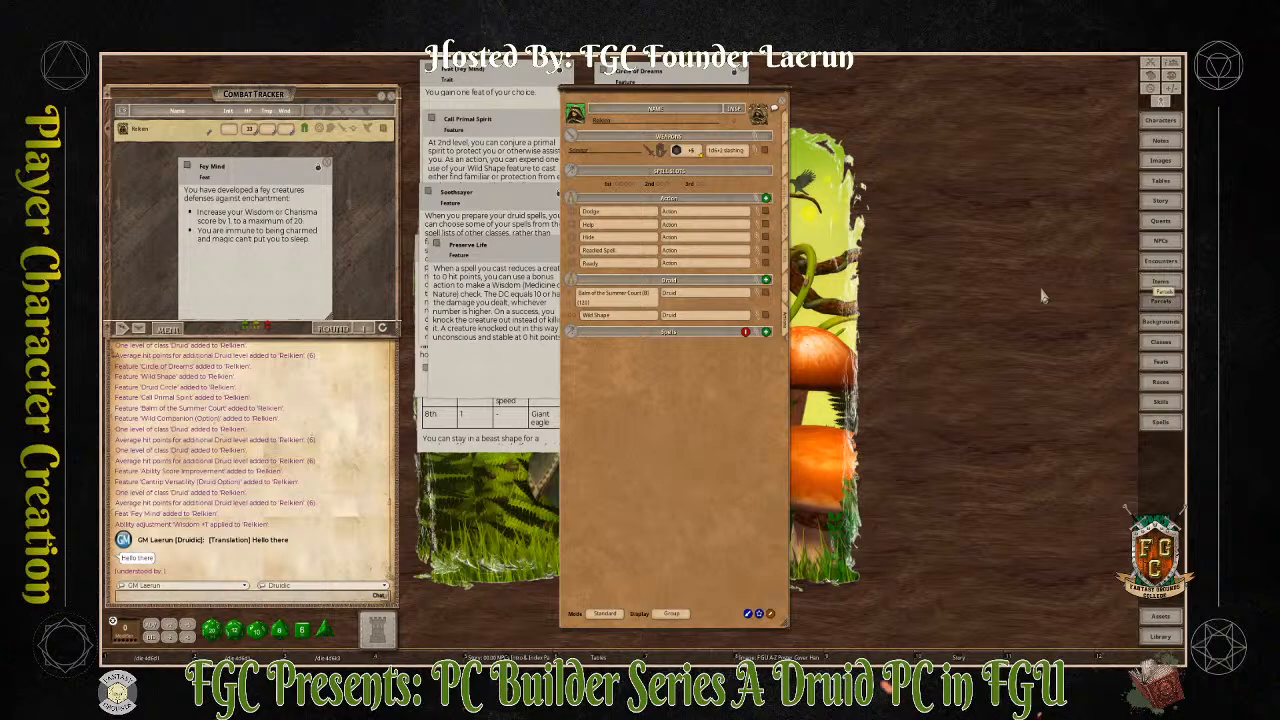
drag(927, 271, 849, 66)
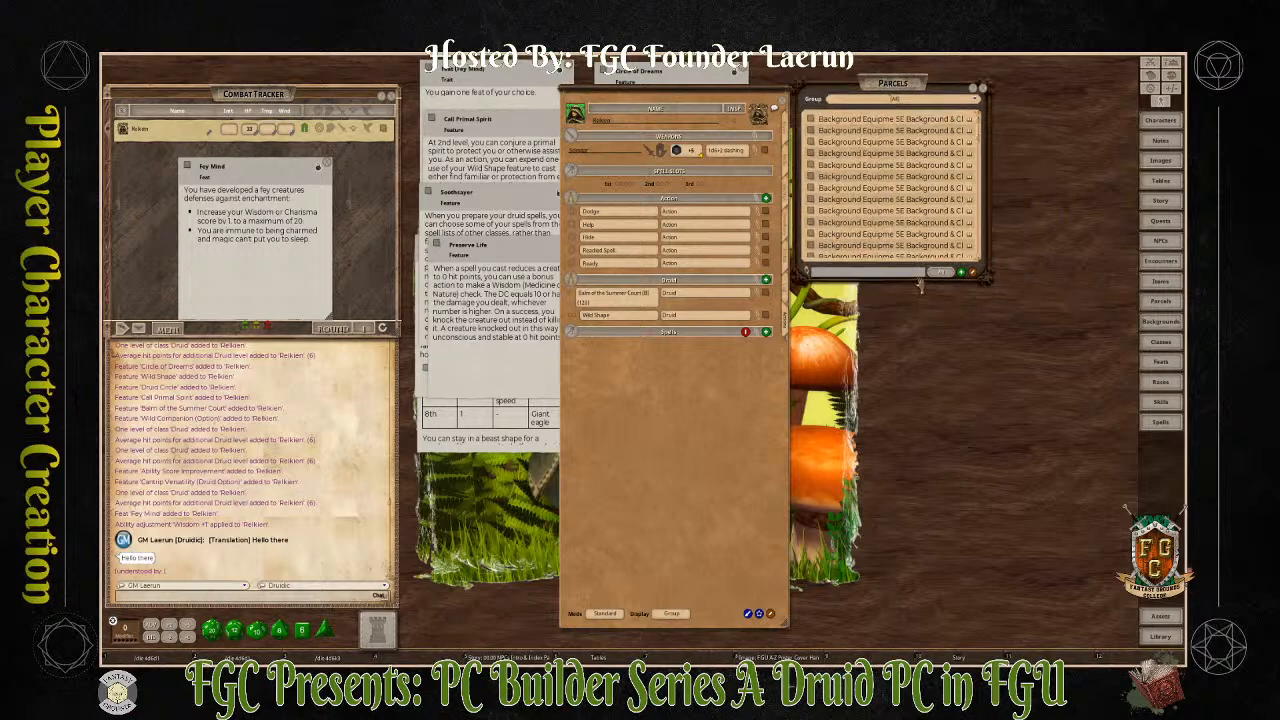
drag(927, 281, 960, 578)
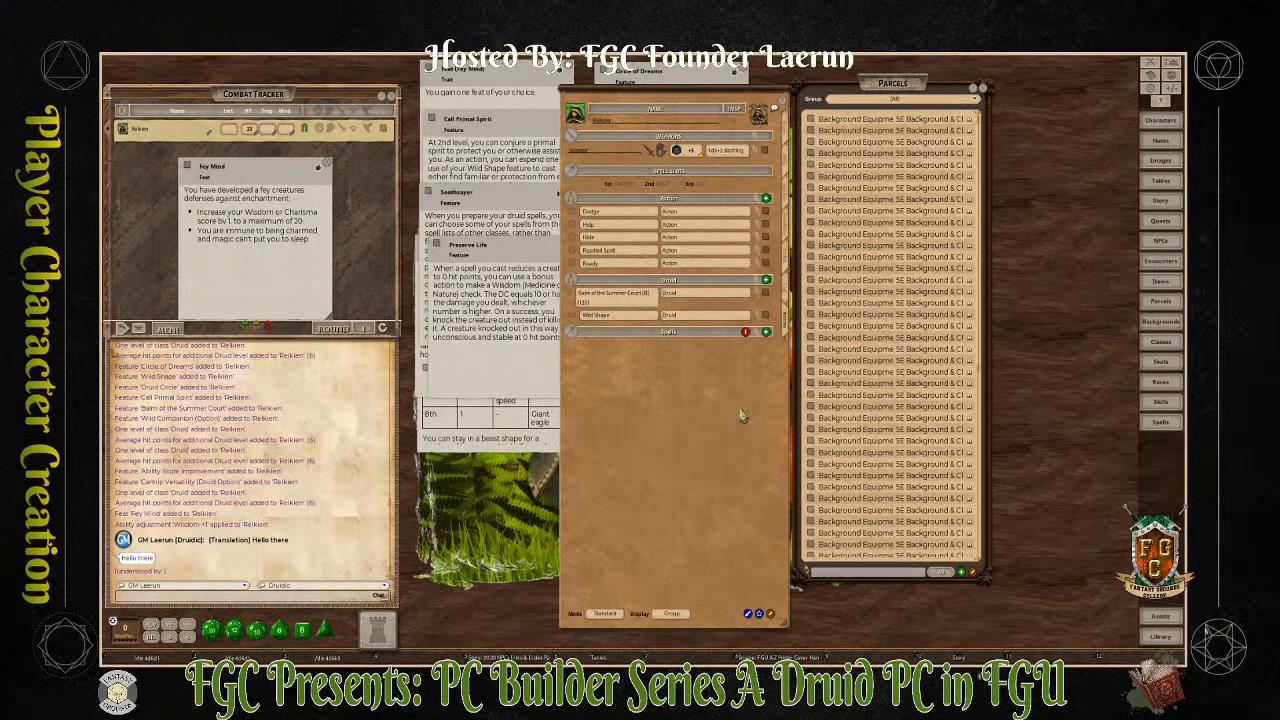
drag(1004, 418, 1100, 404)
click(931, 99)
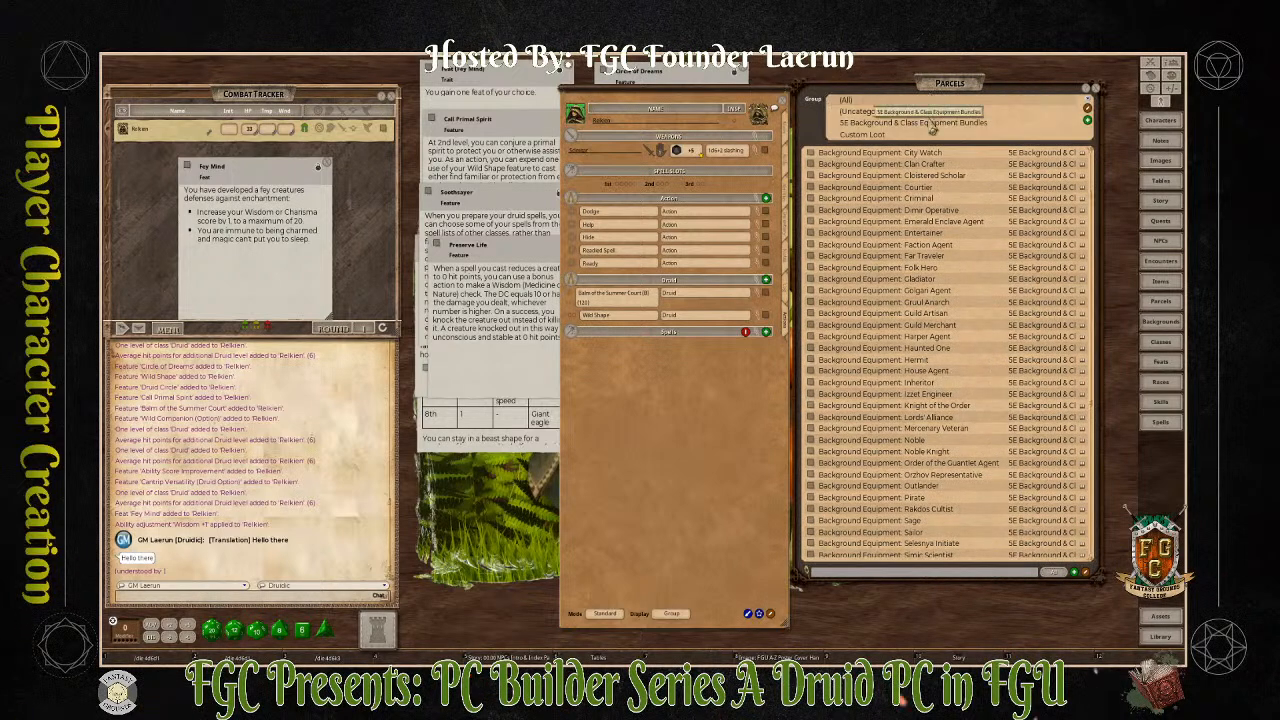
click(930, 114)
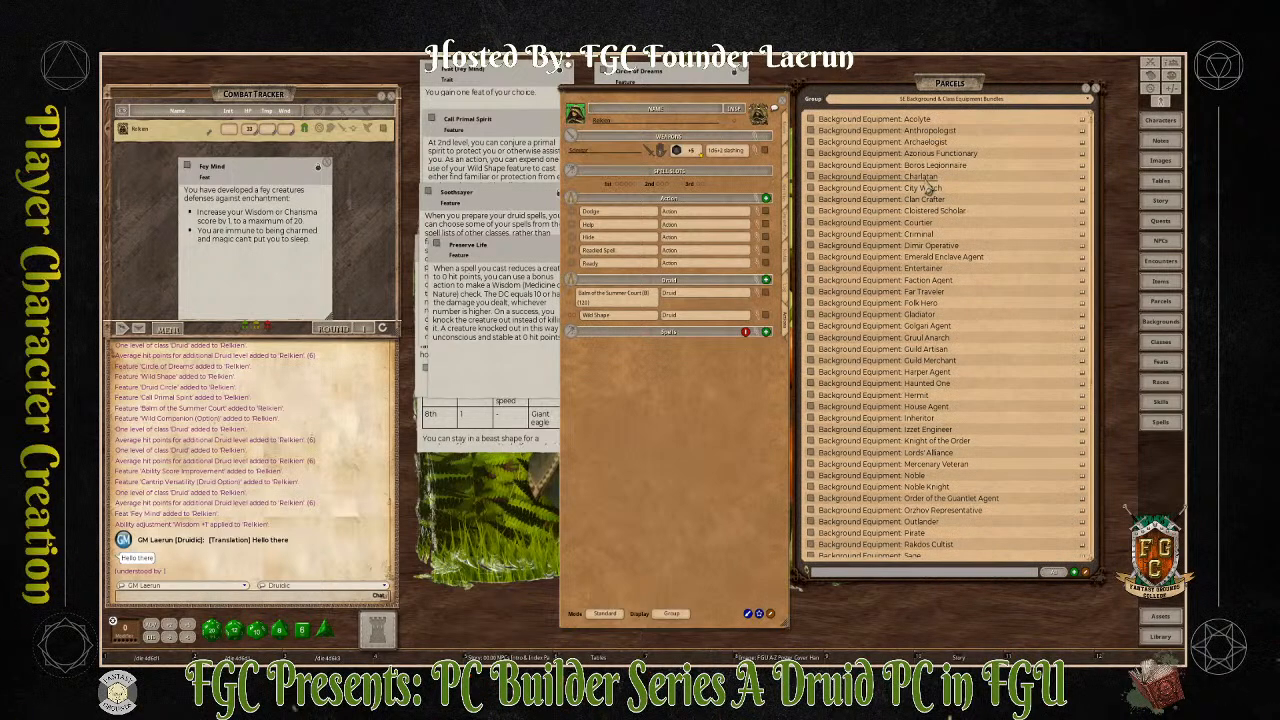
Add the Background Equipment: Hermit parcel to the character's inventory, and close the parcel and the Parcels list
scroll(928, 190, down, 1)
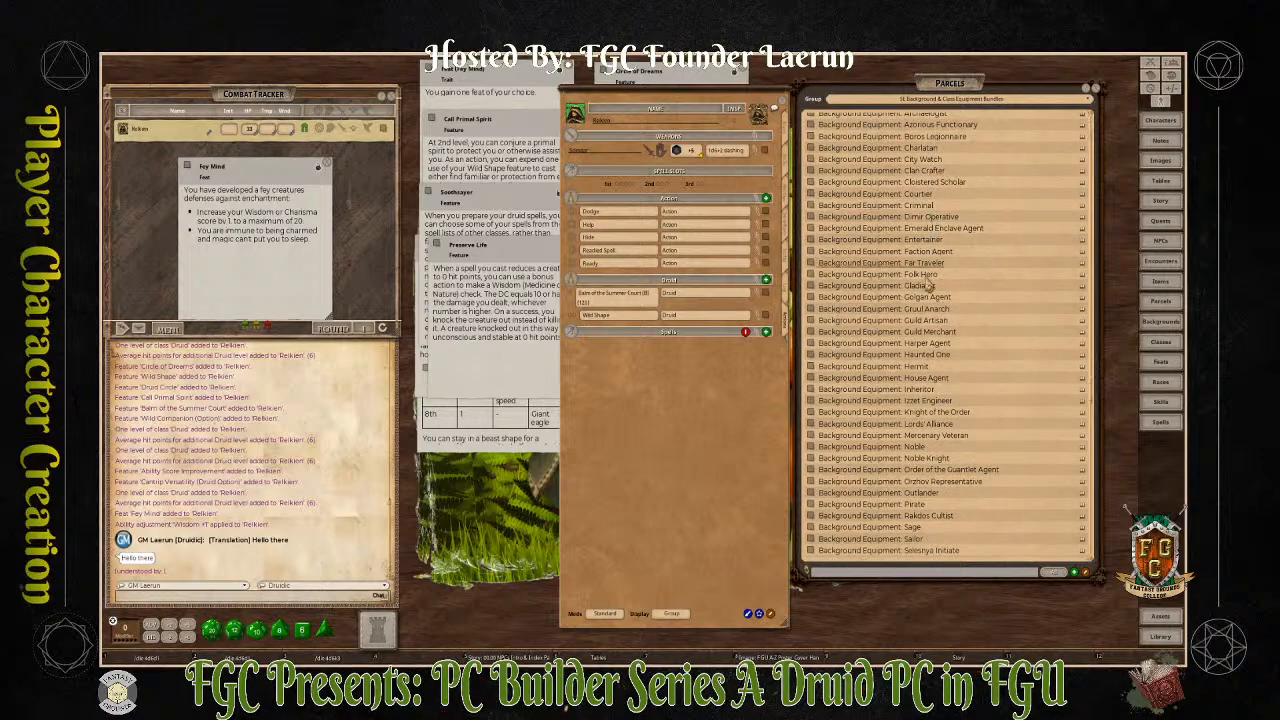
scroll(930, 290, down, 2)
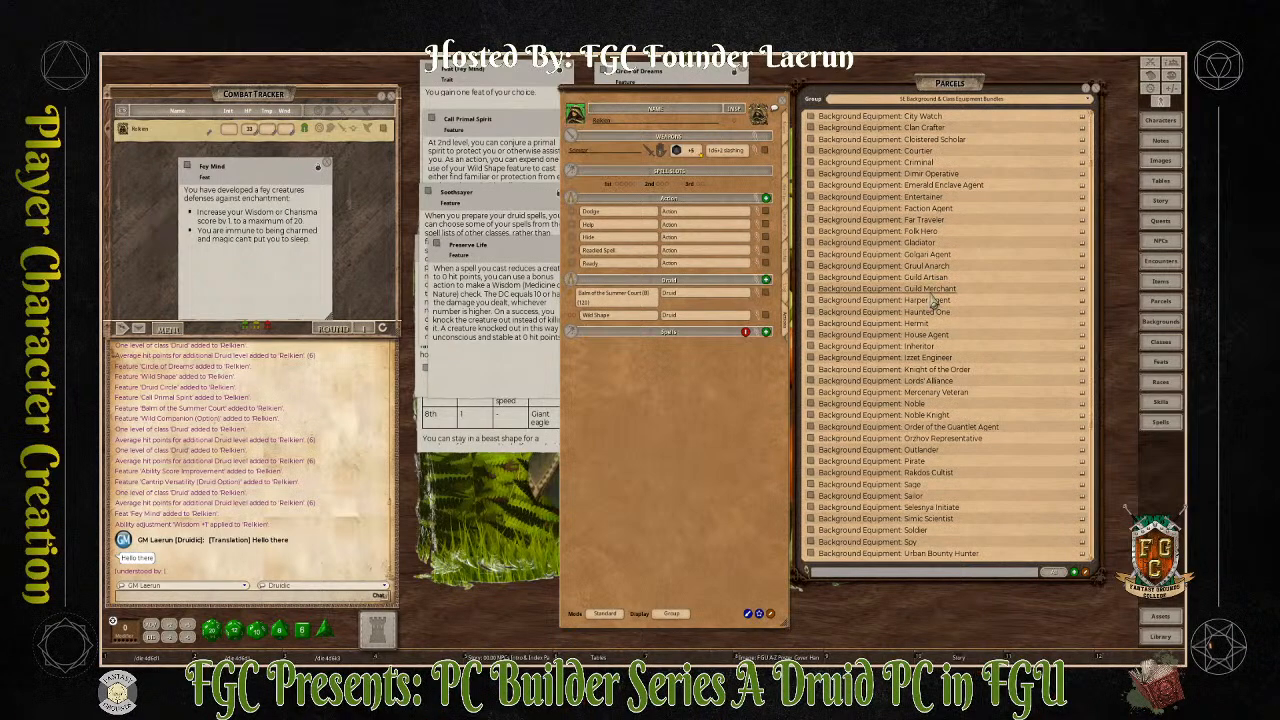
scroll(933, 302, up, 3)
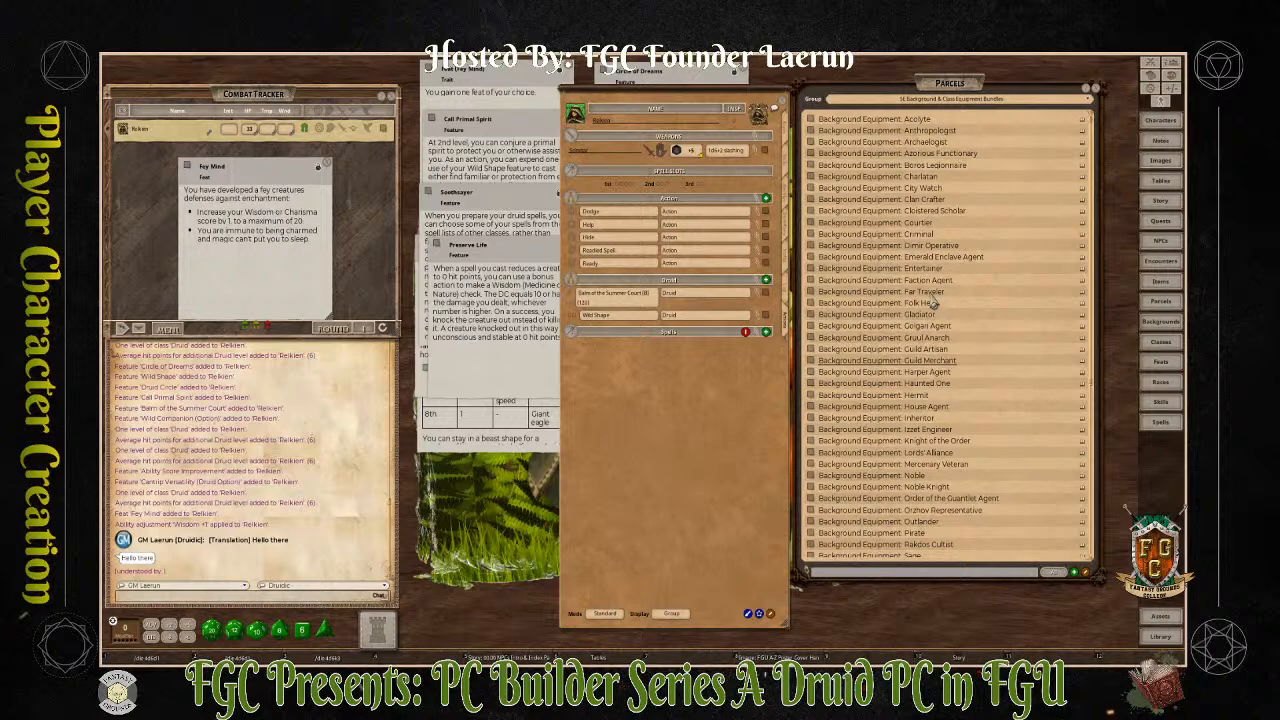
scroll(933, 303, down, 1)
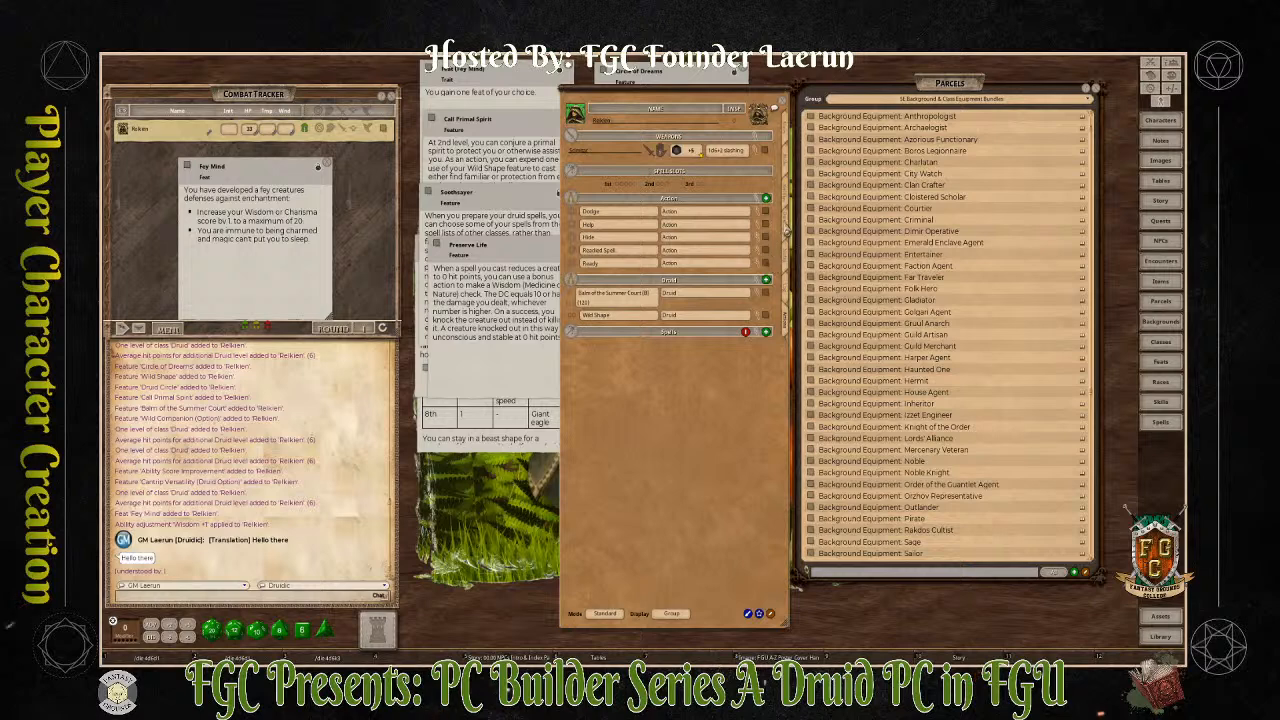
click(787, 224)
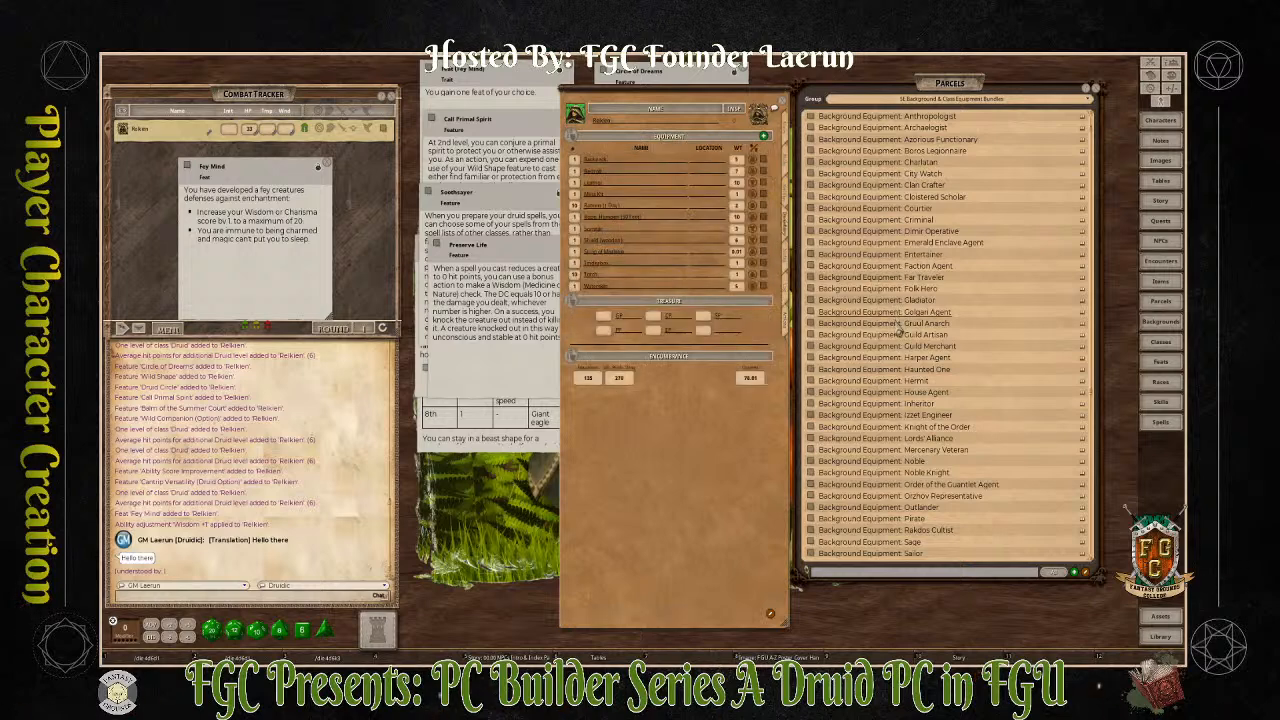
click(814, 381)
drag(657, 300, 899, 326)
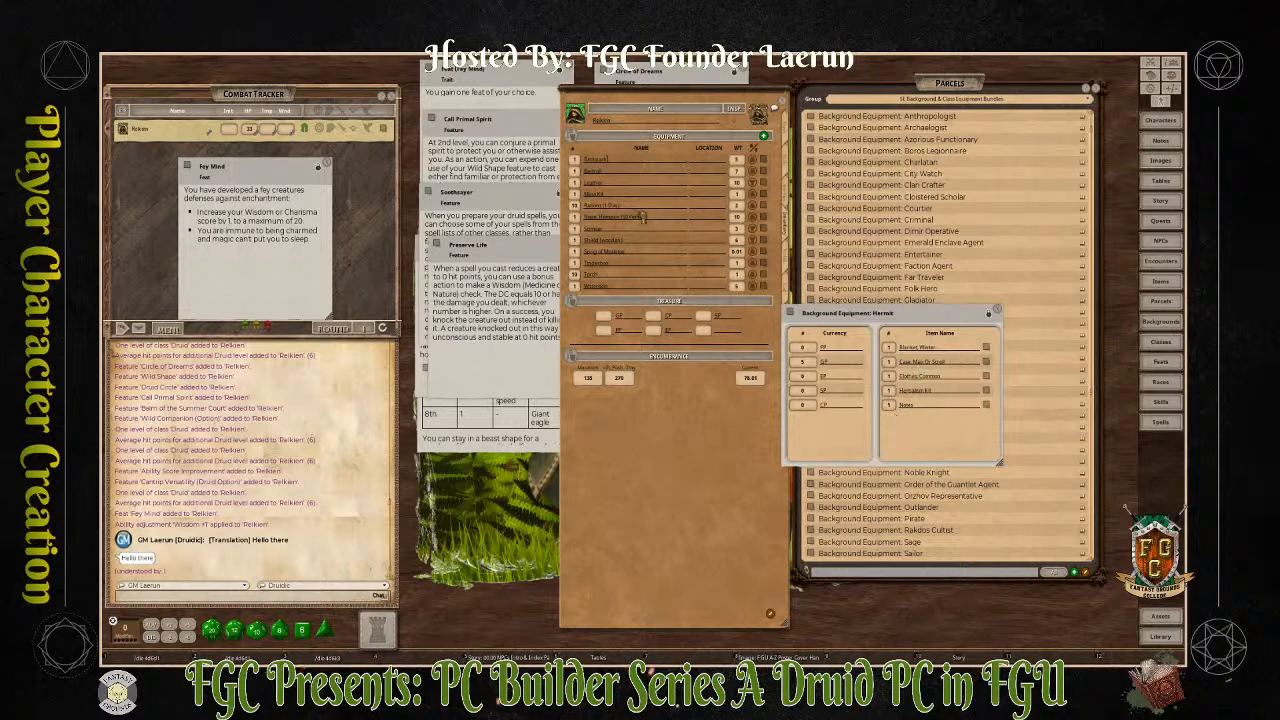
drag(643, 218, 643, 222)
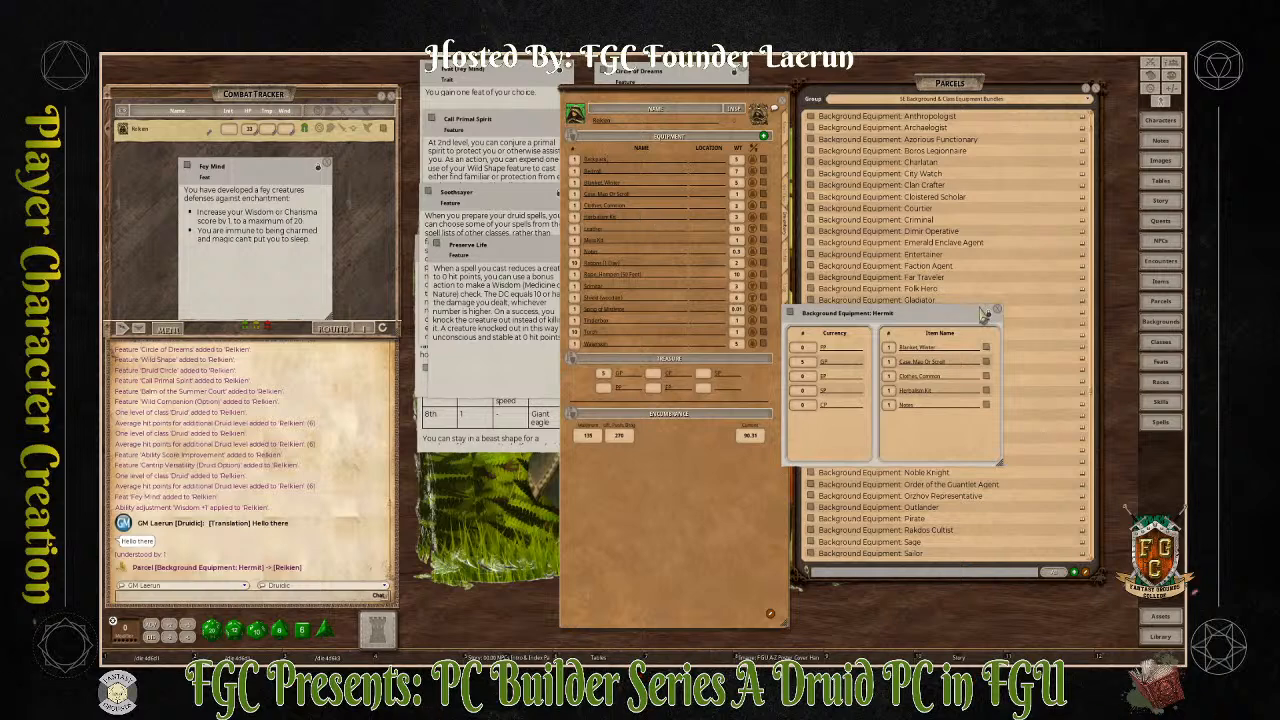
click(995, 316)
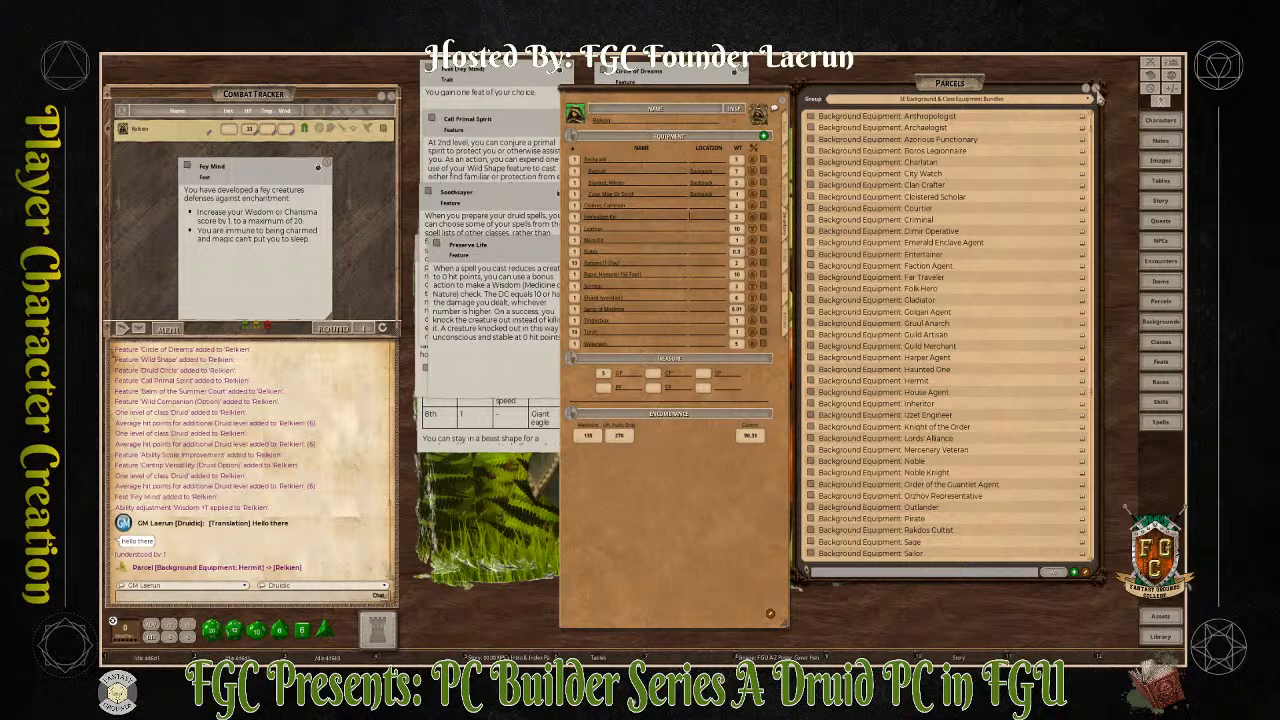
click(1094, 89)
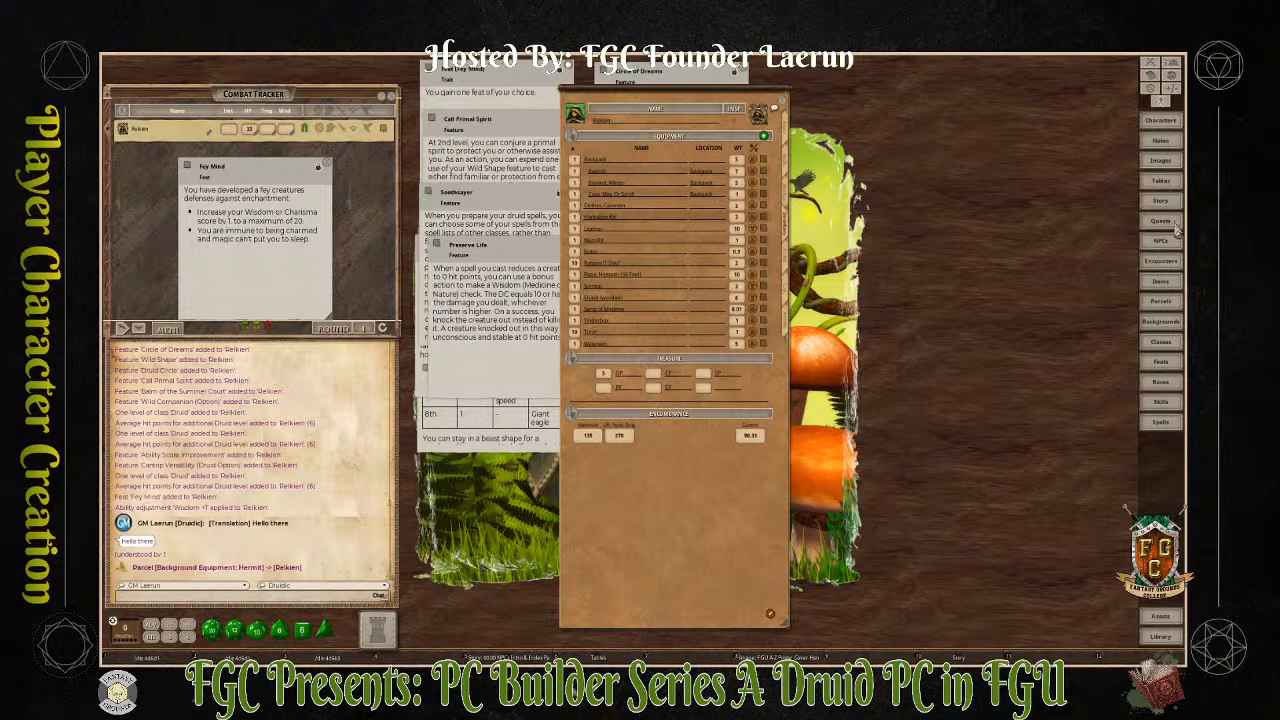
Search the Items list for "pouch", add the Pouch to the character's inventory, and clear the search
click(1172, 283)
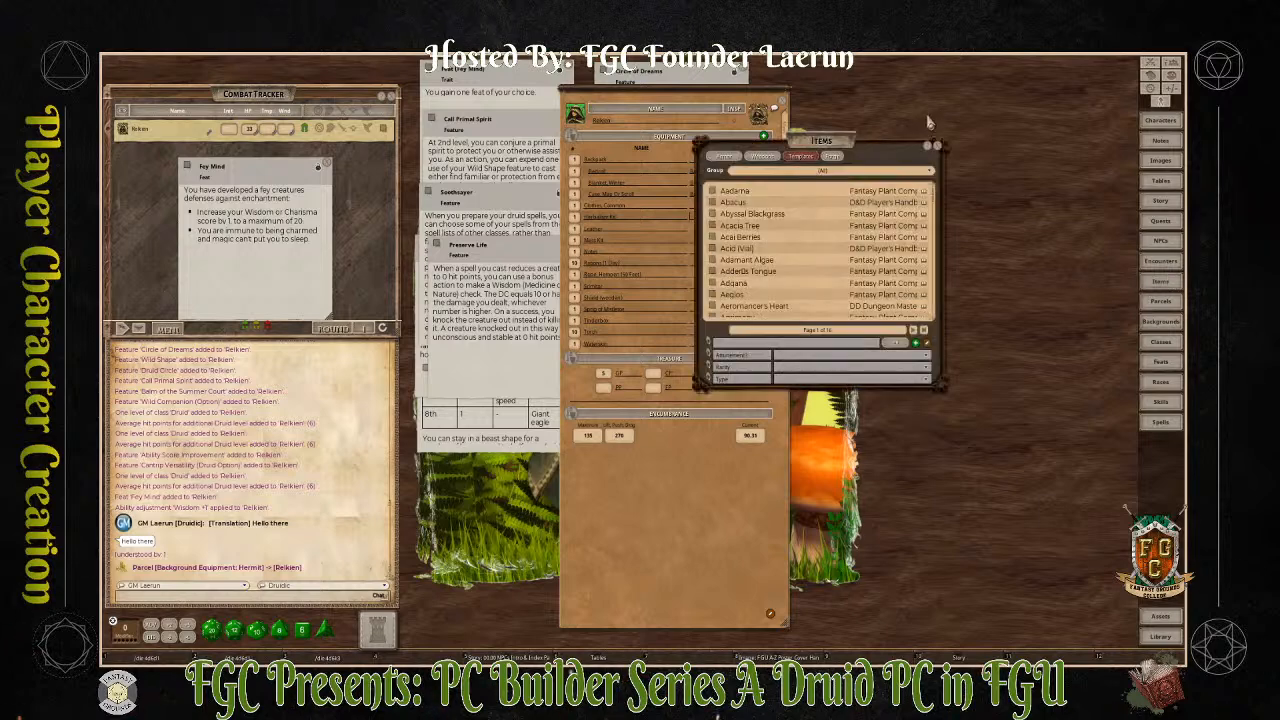
drag(826, 147, 936, 109)
click(849, 307)
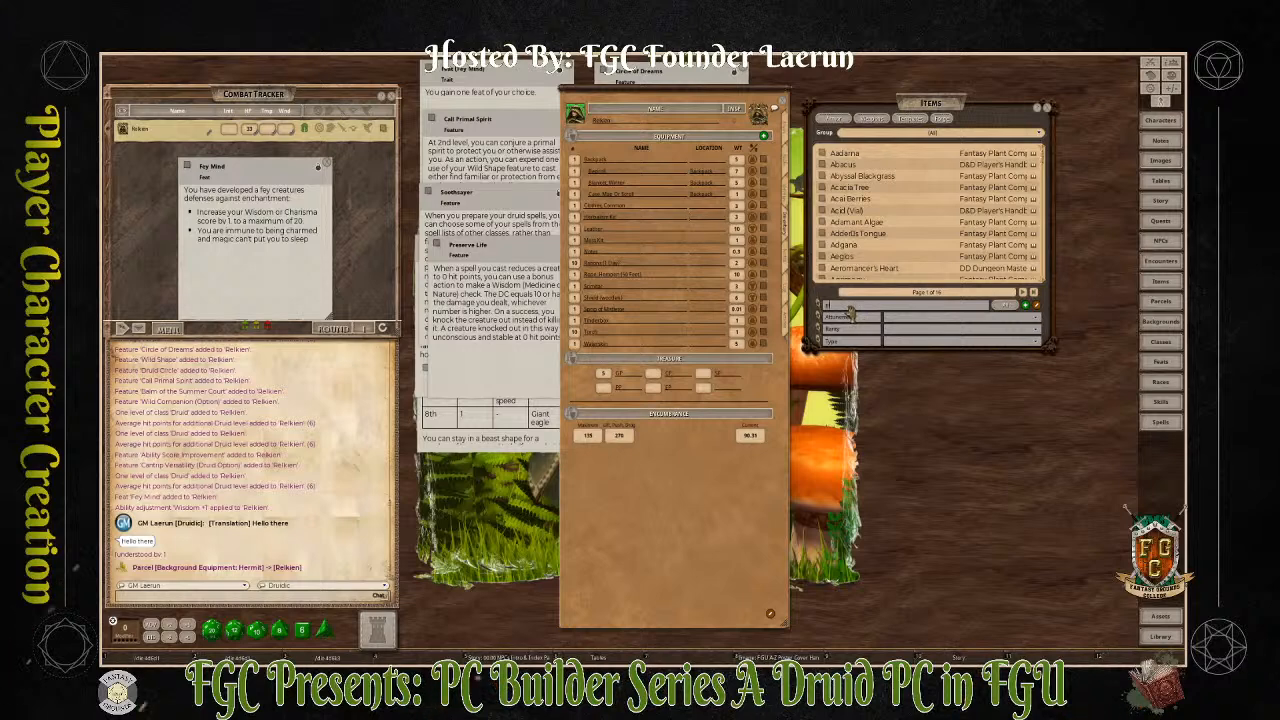
text(mis)
key(Return)
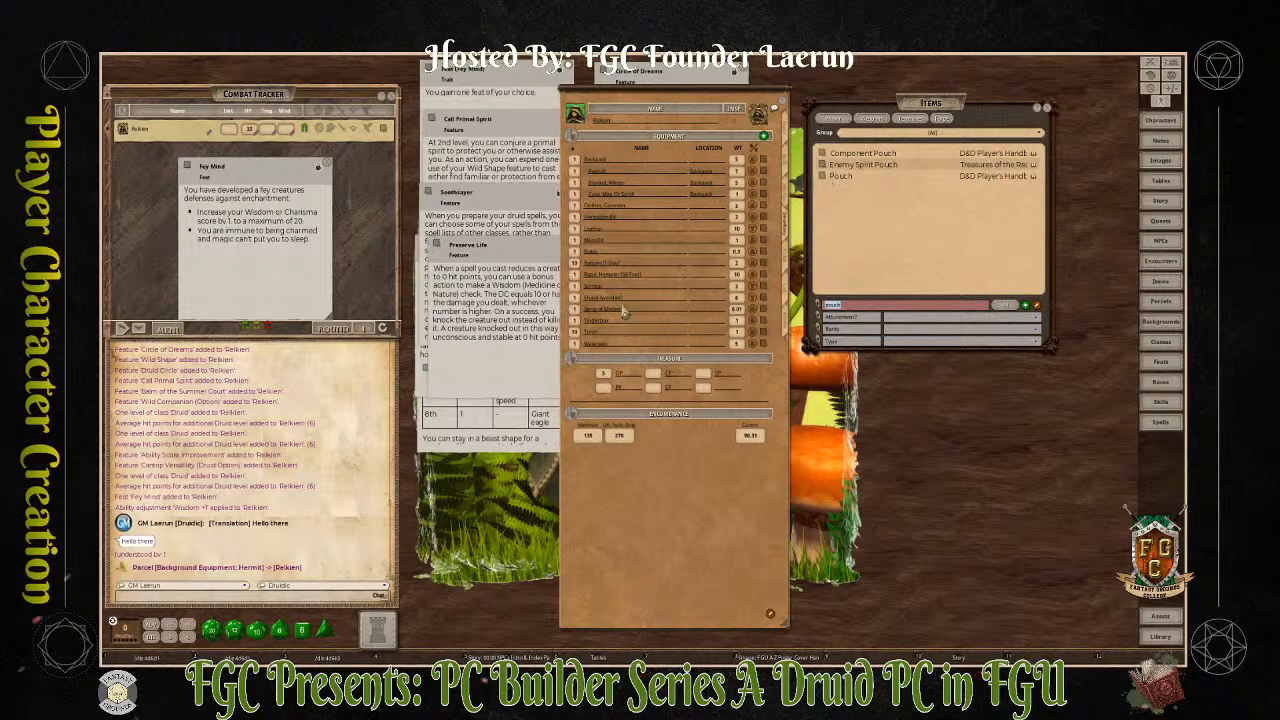
drag(822, 178, 685, 273)
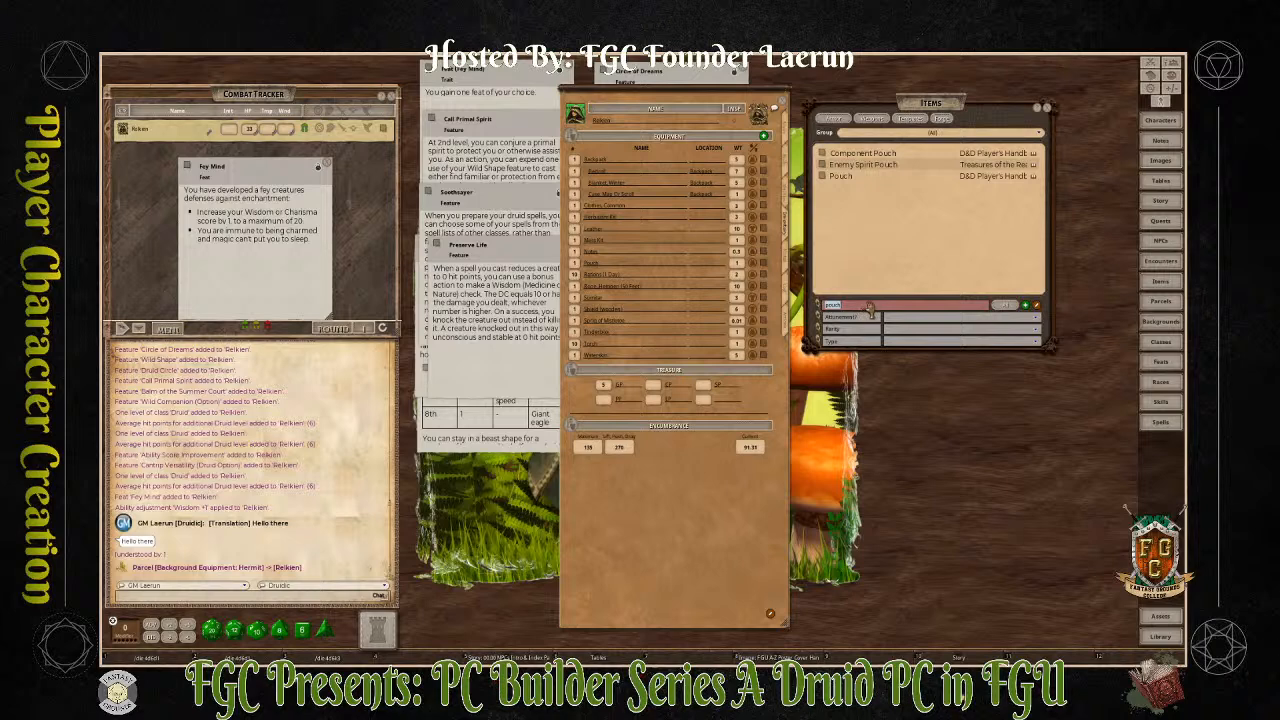
key(BackSpace)
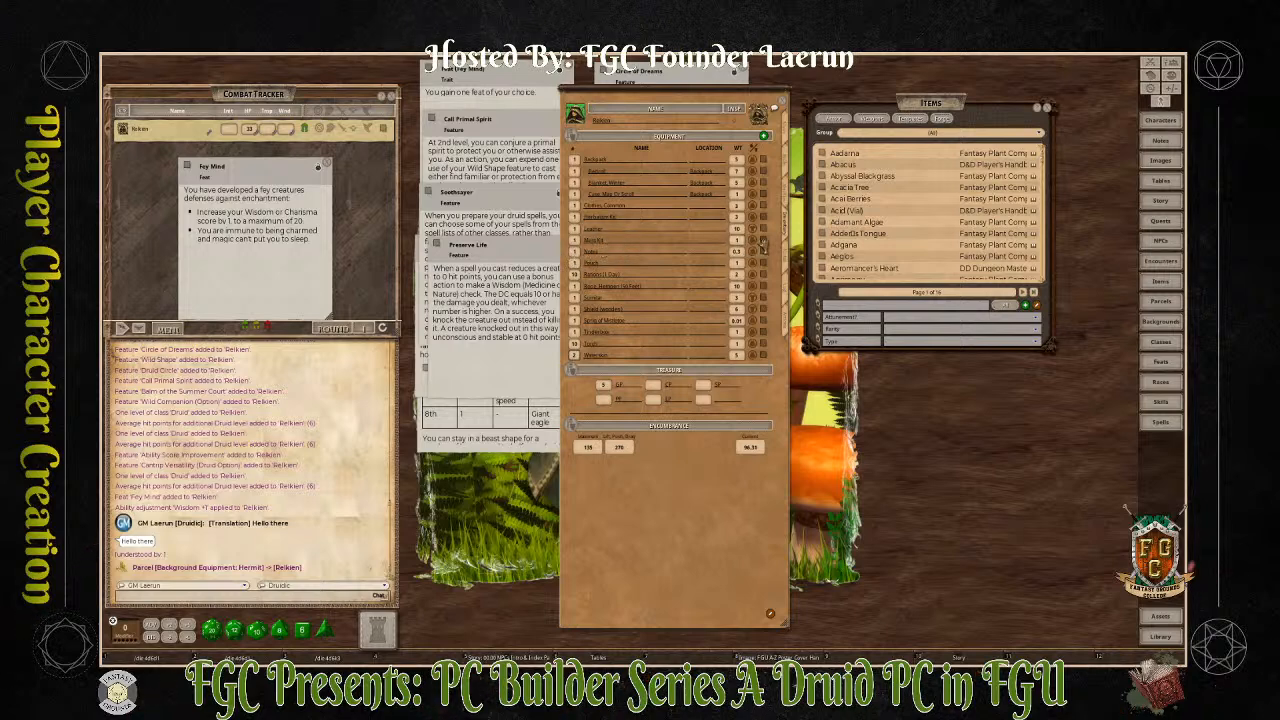
Delete the Mess Kit from the character's inventory
right_click(763, 240)
click(701, 264)
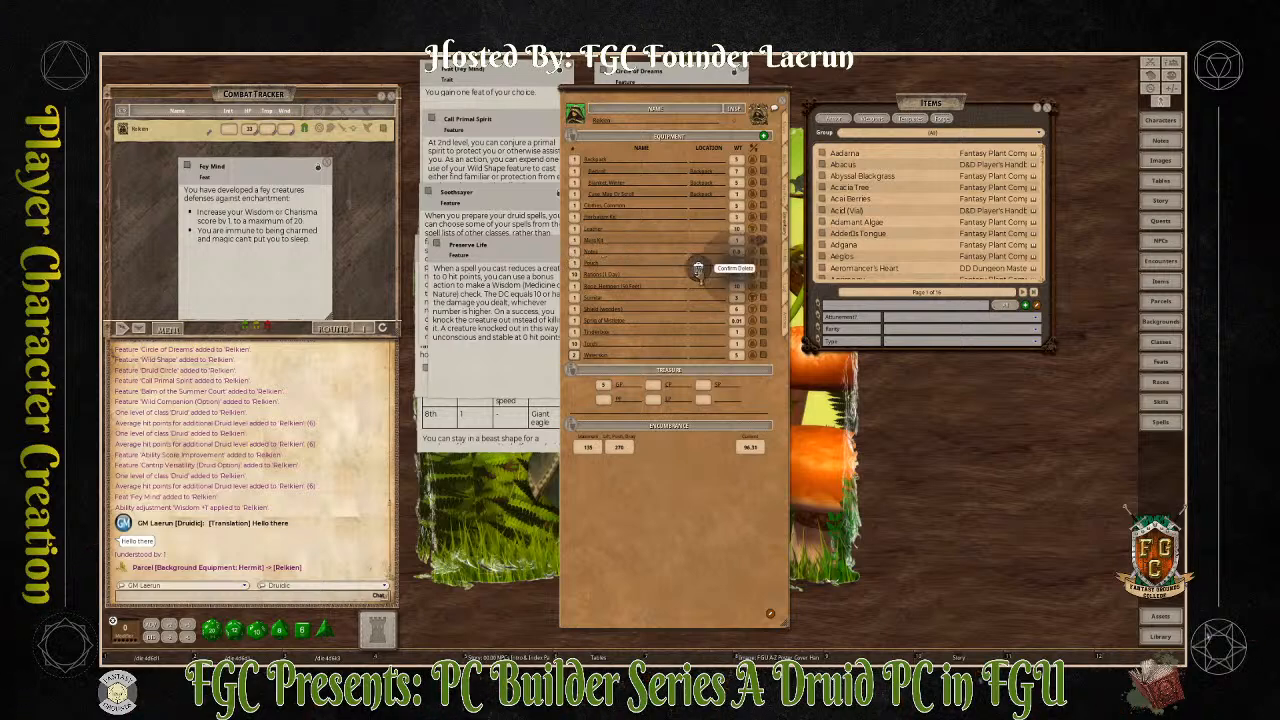
click(702, 272)
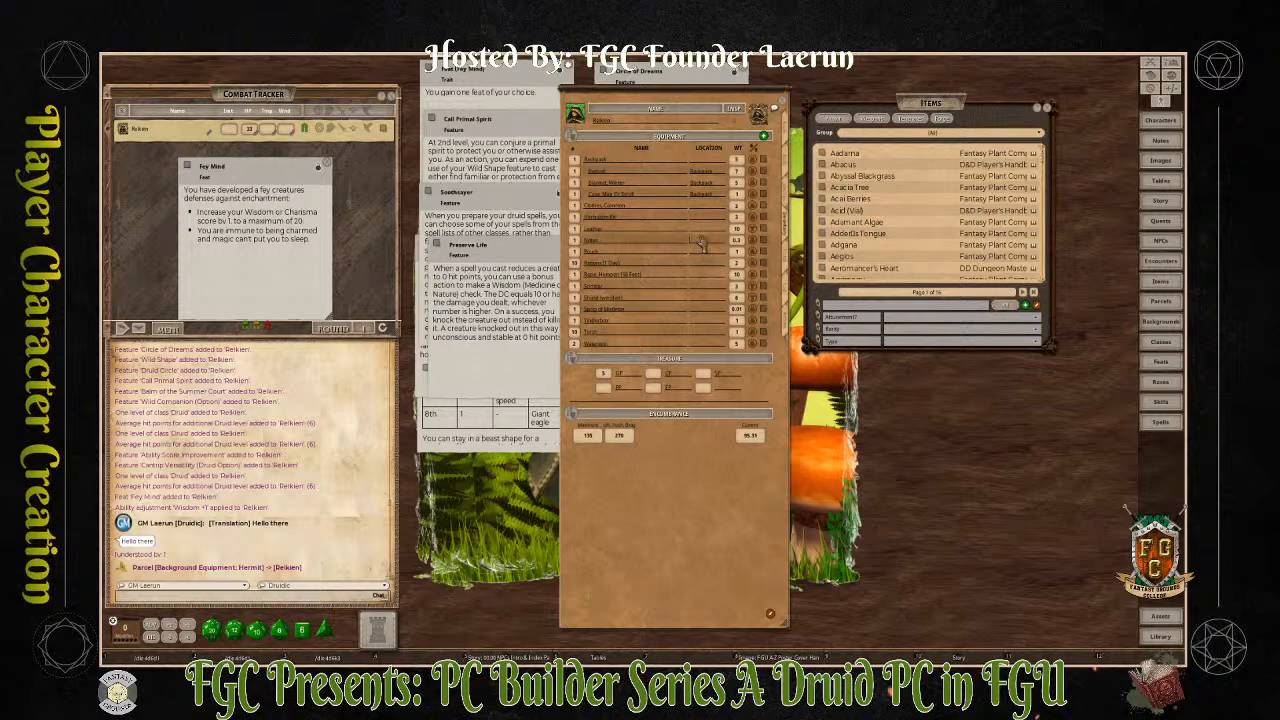
Set the inventory location of the Notes to "Case, Map Or Scroll" and of the Herbalism Kit to "Pouch"
text(Case, Map Or Scroll)
click(680, 280)
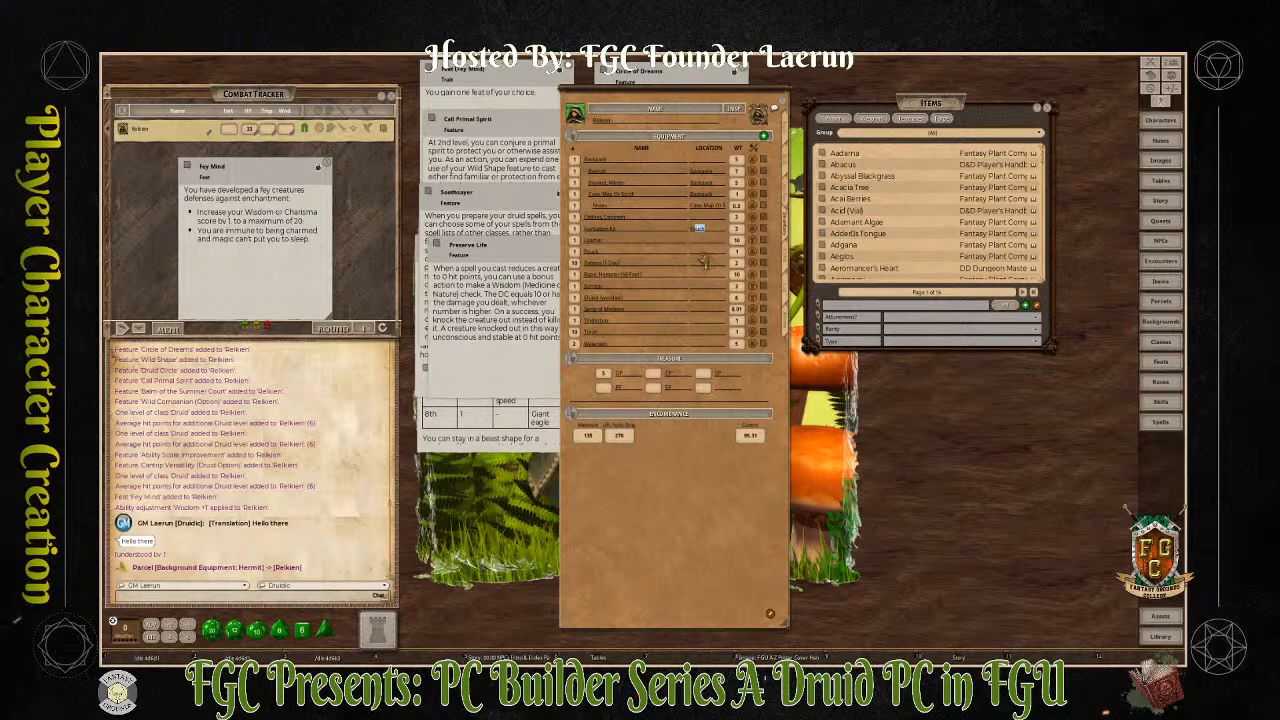
click(704, 253)
Set the inventory location of the Rations and the Hempen Rope to "Backpack"
click(703, 276)
text(Backpack)
click(703, 285)
click(706, 298)
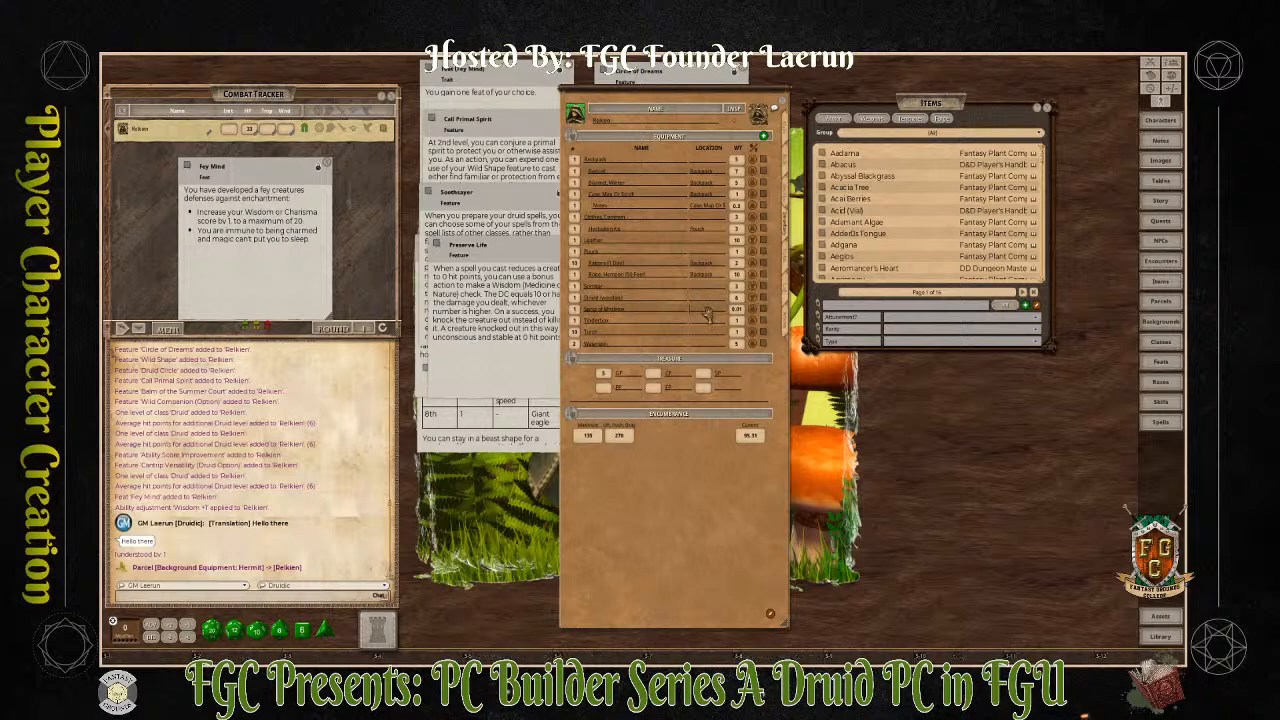
Set the Sprig of Mistletoe's location to "Pouch" and the Tinderbox, Torch and Waterskin locations to "Backpack"
text(B)
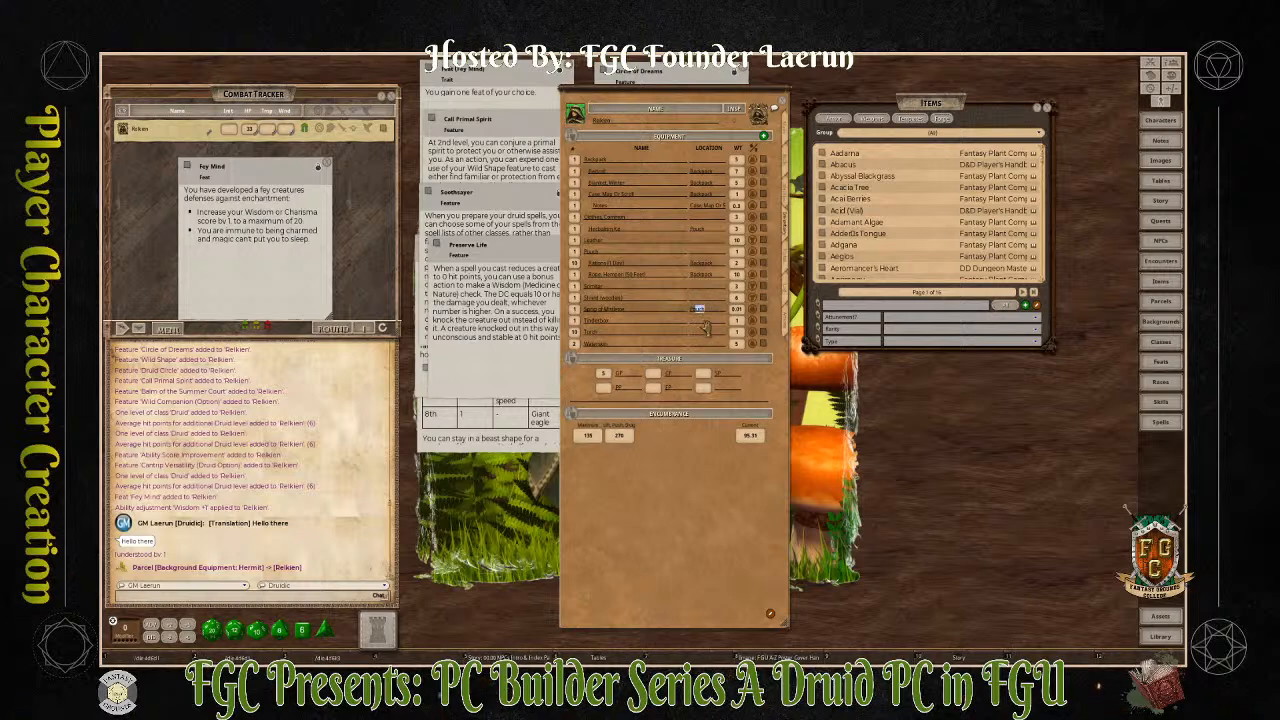
click(704, 323)
text(Backpack)
click(704, 332)
text(B)
click(703, 344)
text(B)
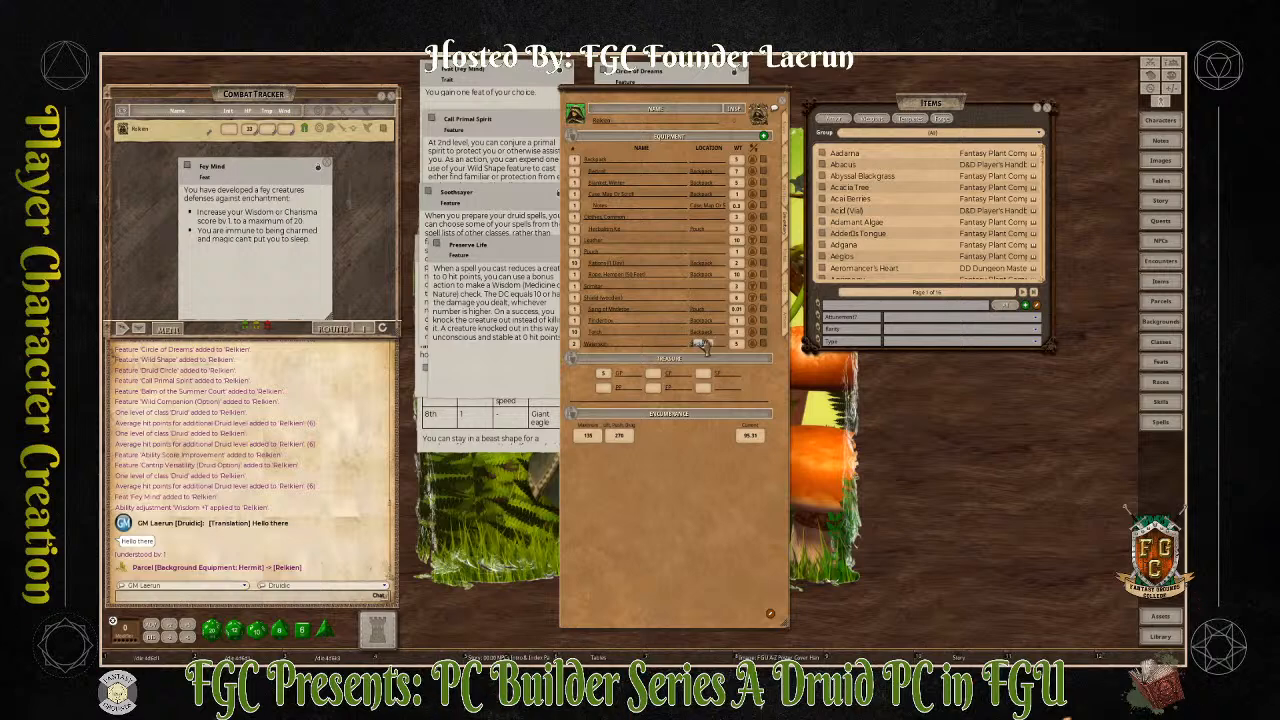
click(672, 278)
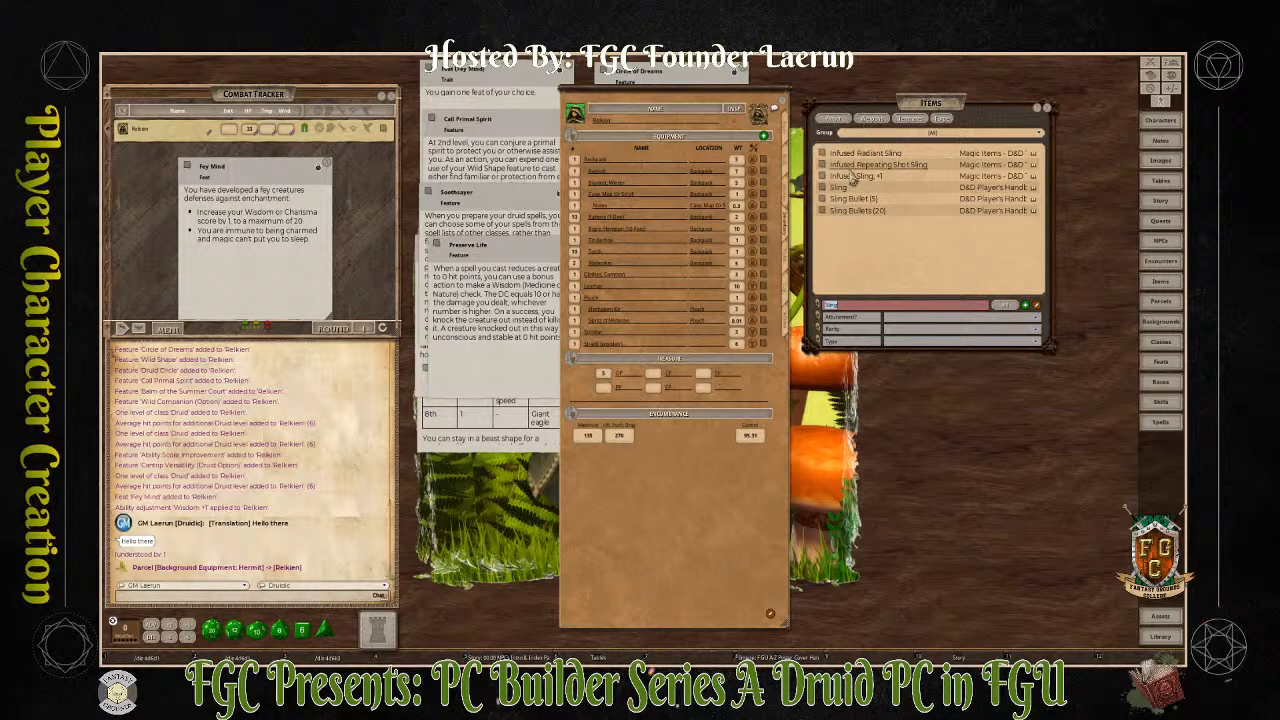
Add the Sling and Sling Bullets (20) to the character's inventory, and set the bullets' location to "Pouch"
drag(833, 190, 610, 274)
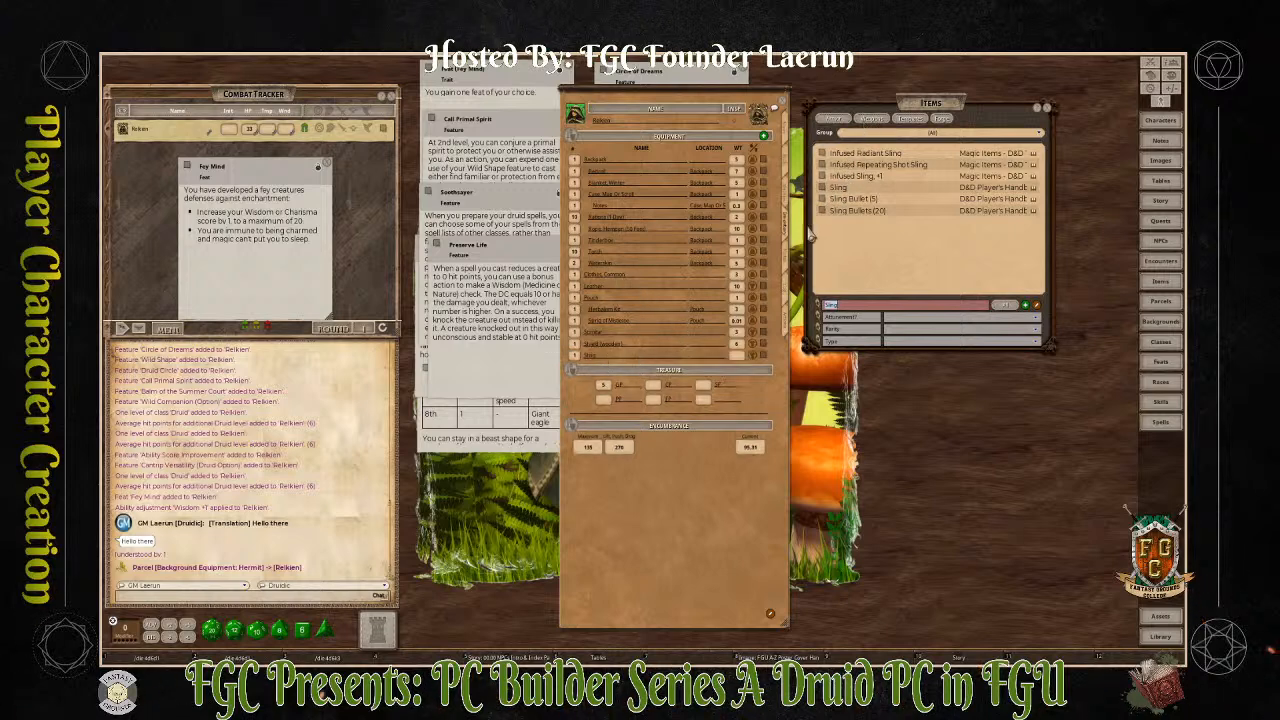
drag(826, 215, 630, 322)
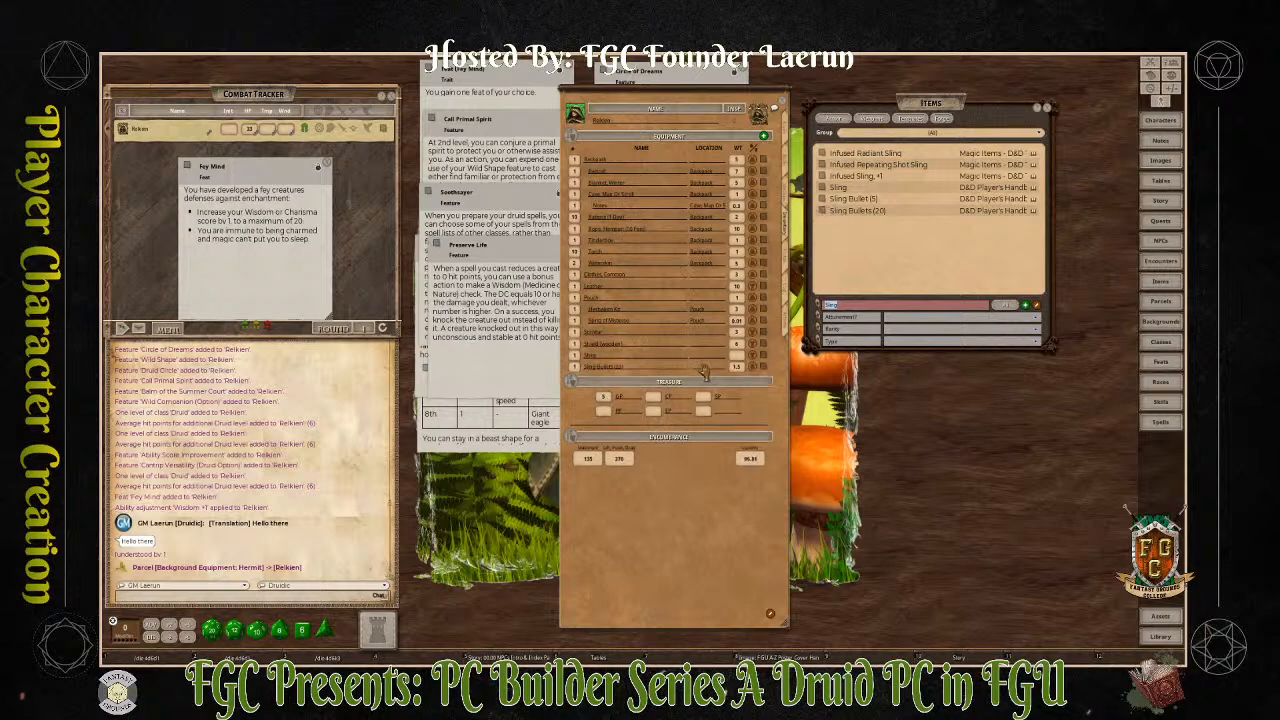
text(Pou)
key(Return)
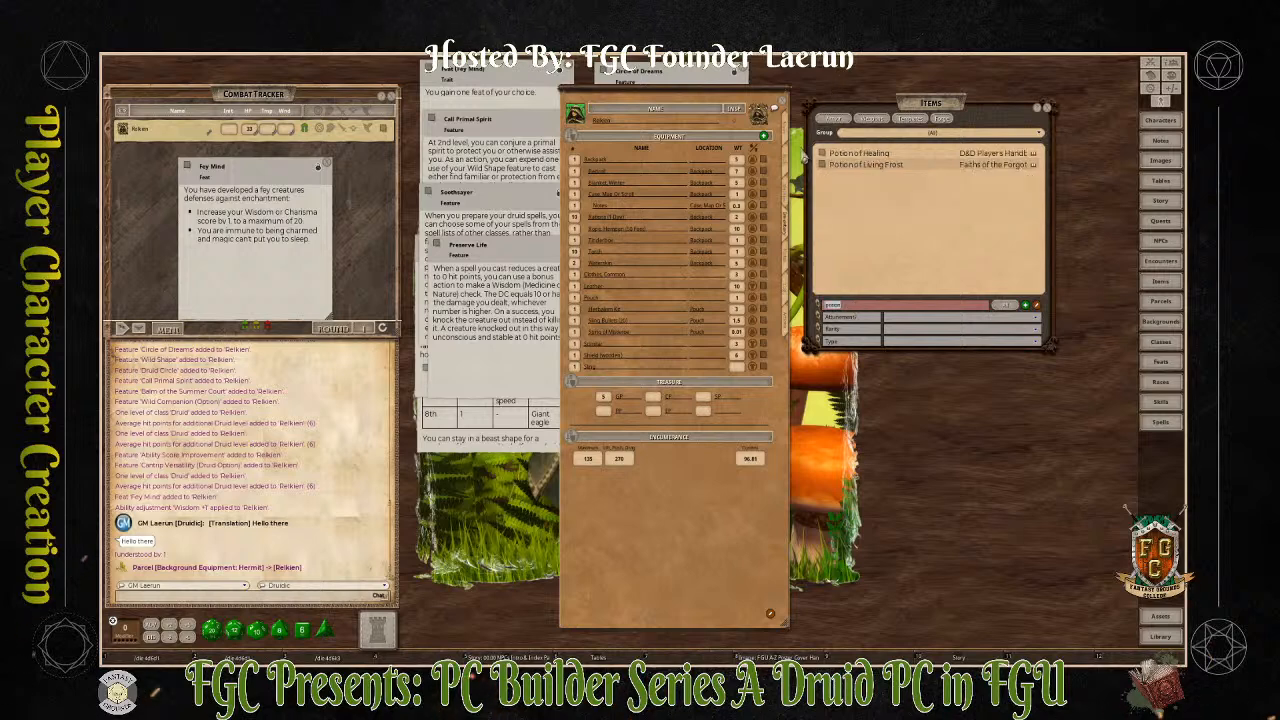
Add the Potion of Healing to the inventory with location "Pouch", and delete the blank item row at the end of the equipment
drag(770, 188, 605, 287)
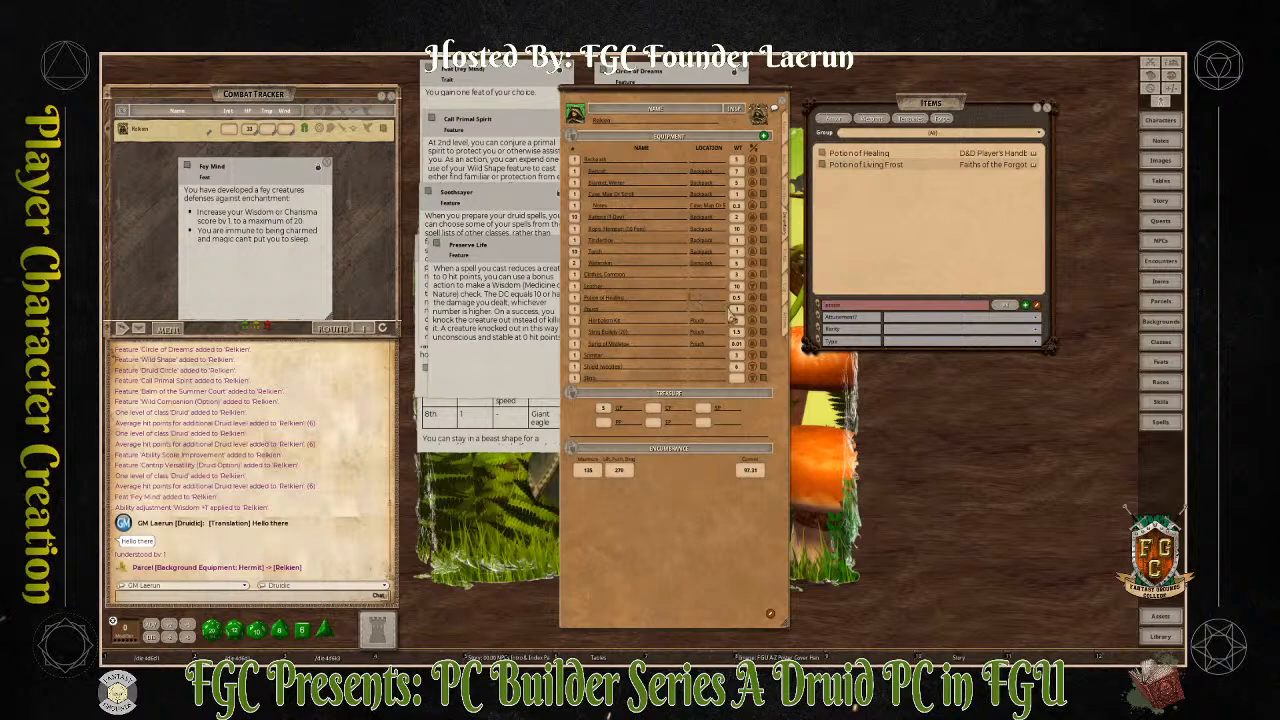
text(Pou)
key(Return)
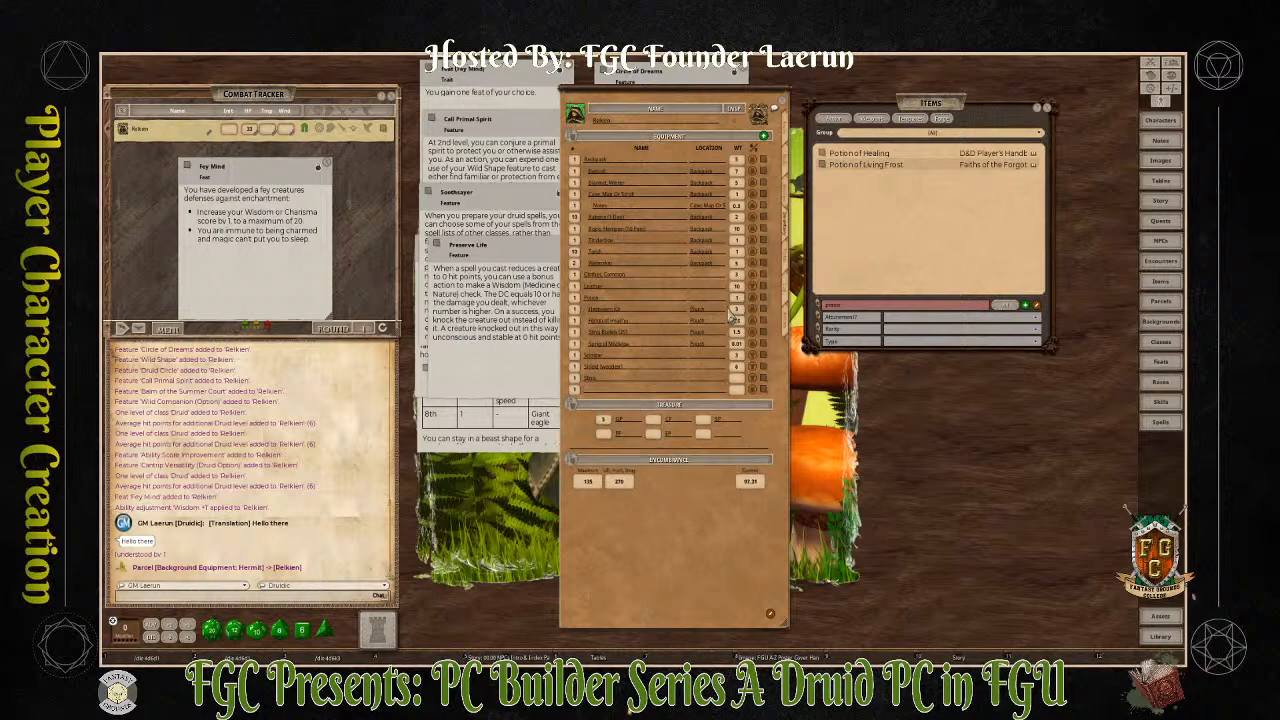
right_click(763, 388)
click(727, 386)
click(698, 418)
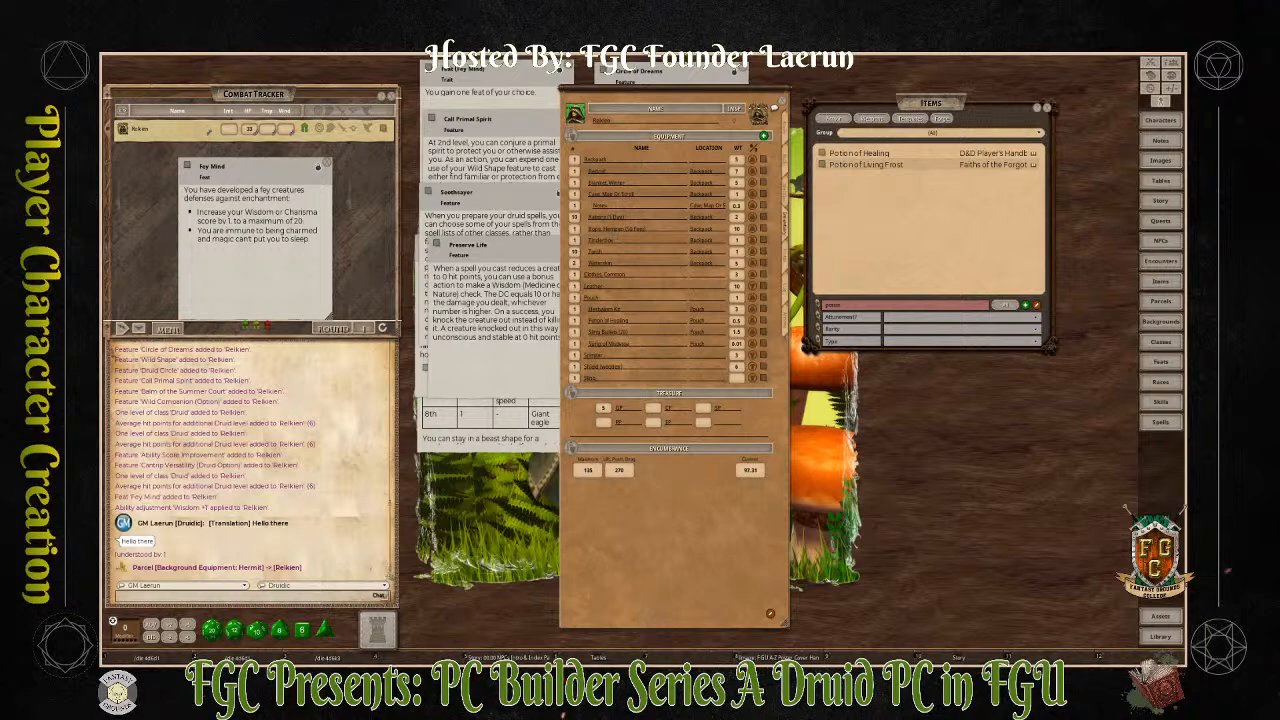
Enter the character's coins, with 7 gold and 11 in the second coin field, and set the Sling's weight to 0.1
drag(632, 521, 664, 525)
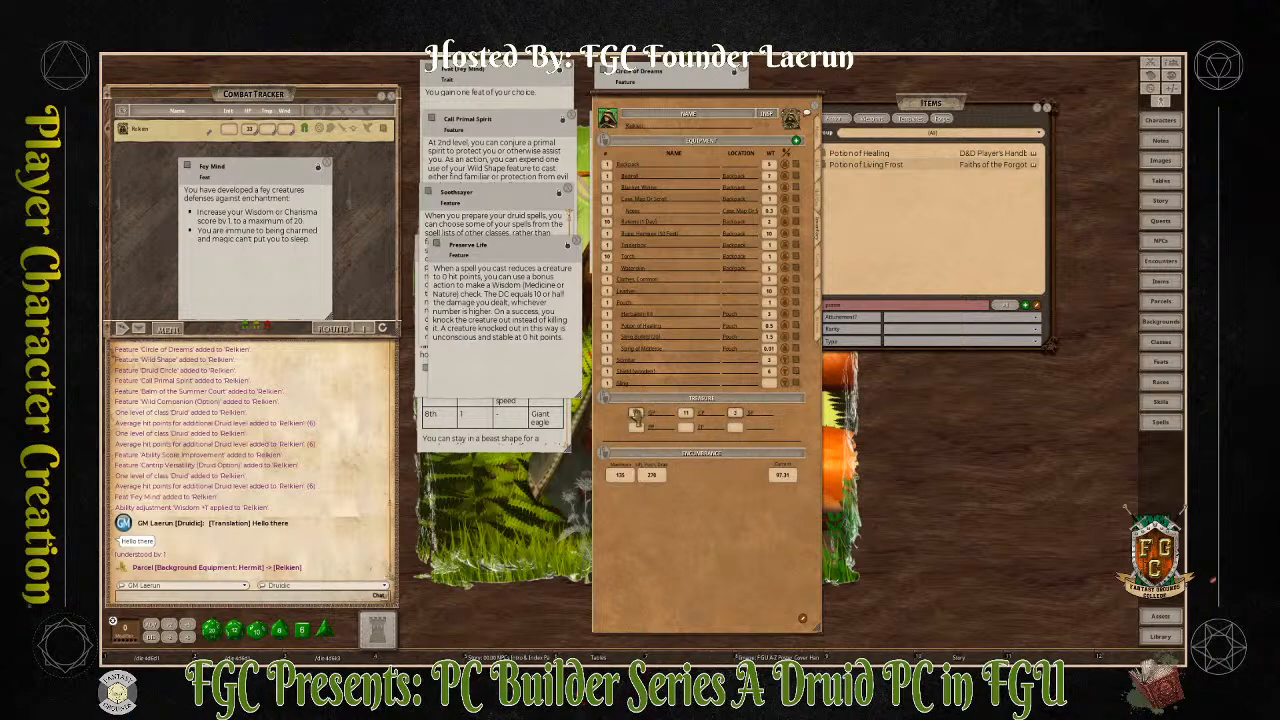
scroll(637, 414, up, 2)
click(806, 251)
Search the Items list for "pan", add the Pan Flute to the character's inventory, and set its location to "Pouch"
click(870, 308)
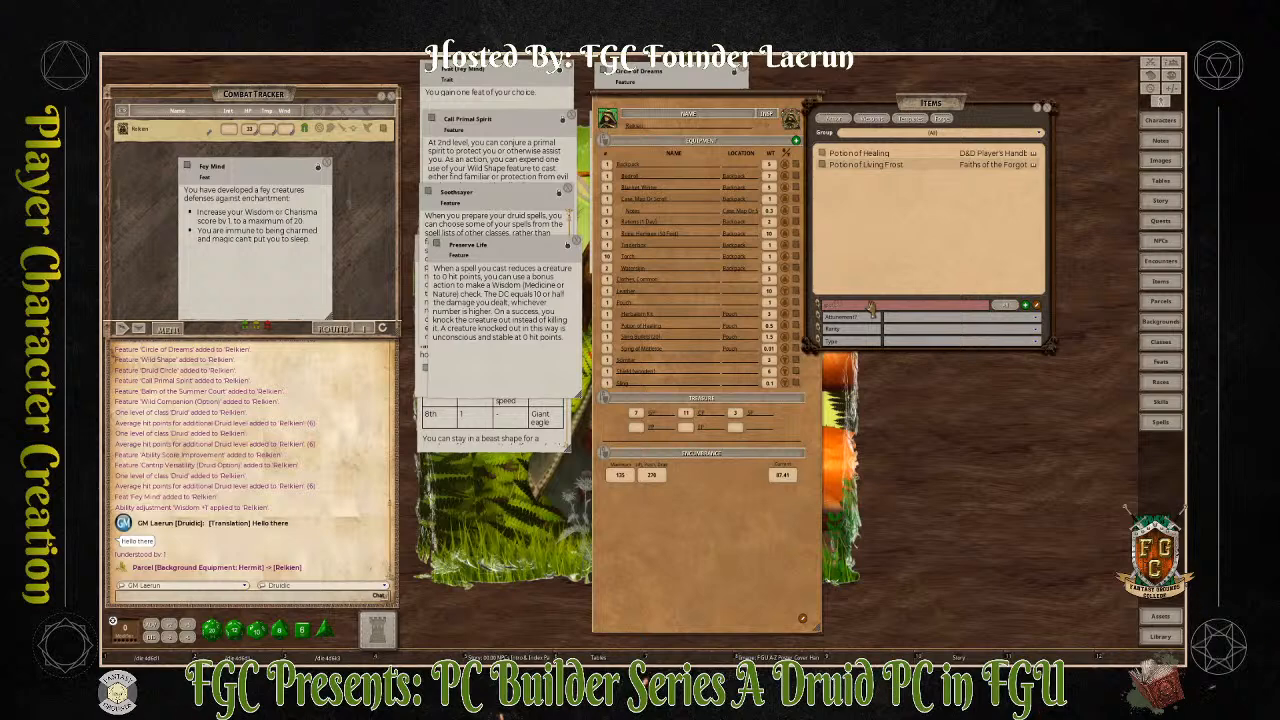
text(pan)
key(Return)
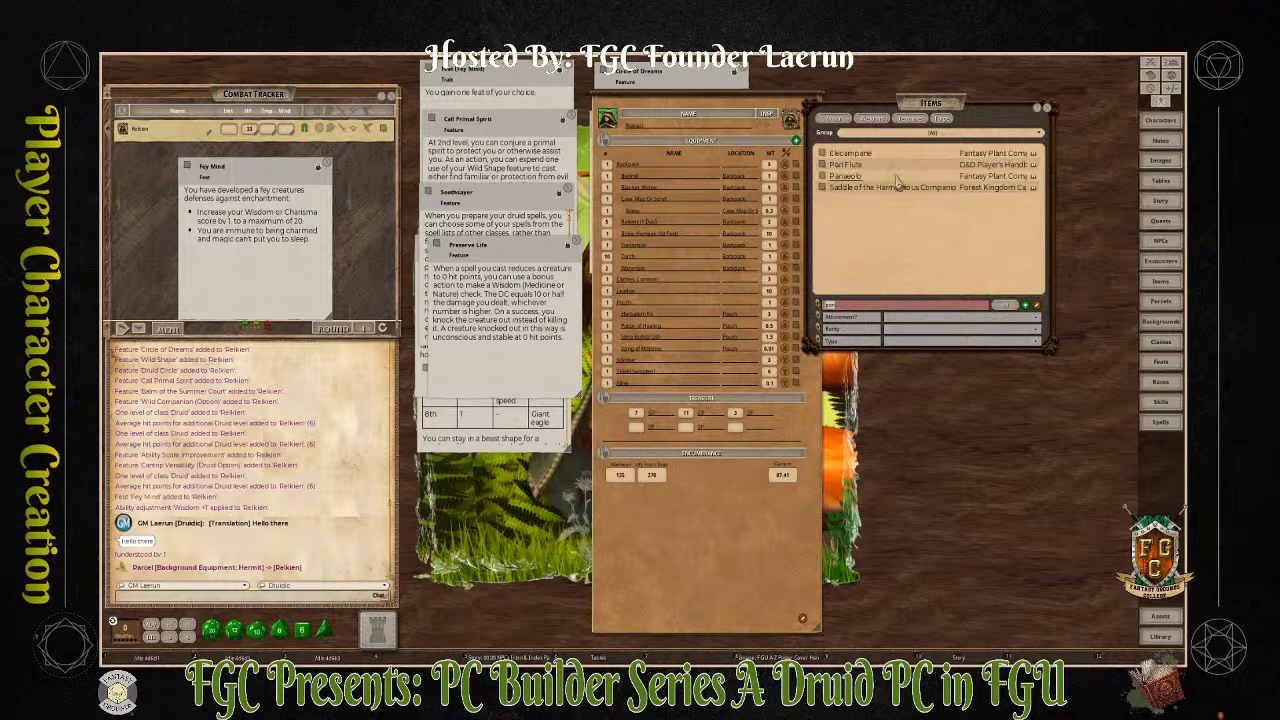
drag(822, 165, 660, 292)
click(735, 310)
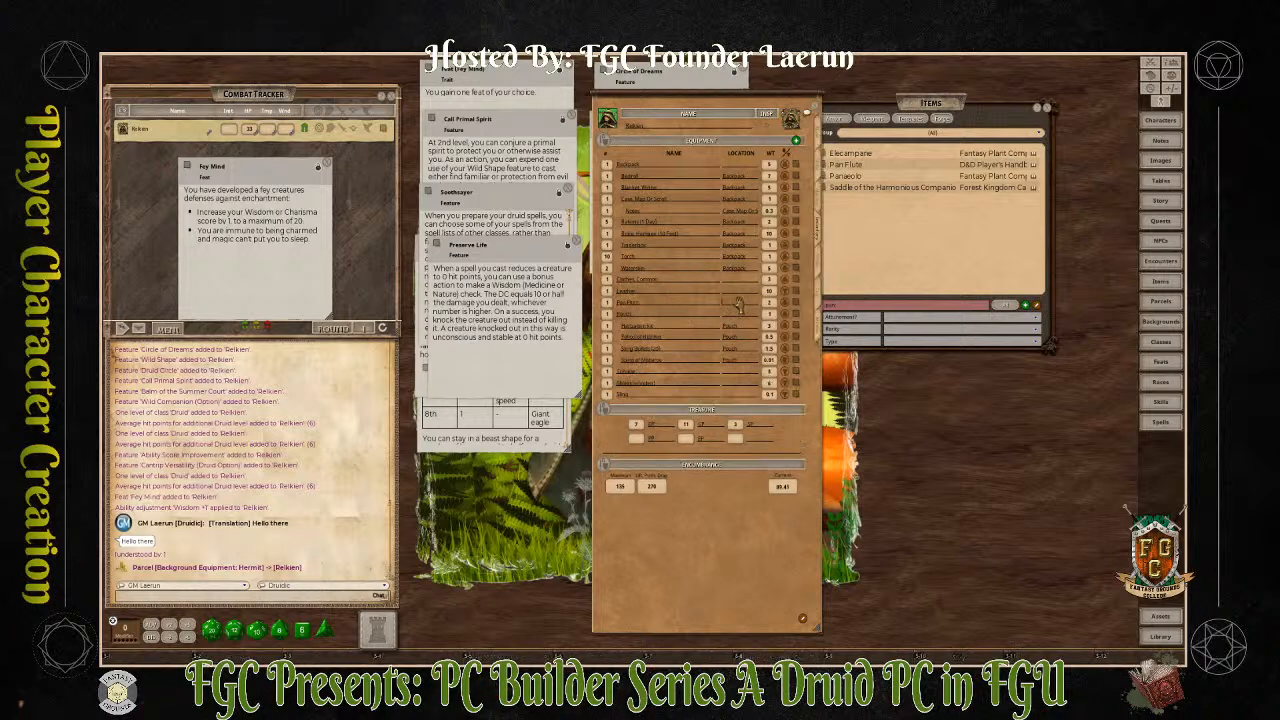
click(693, 266)
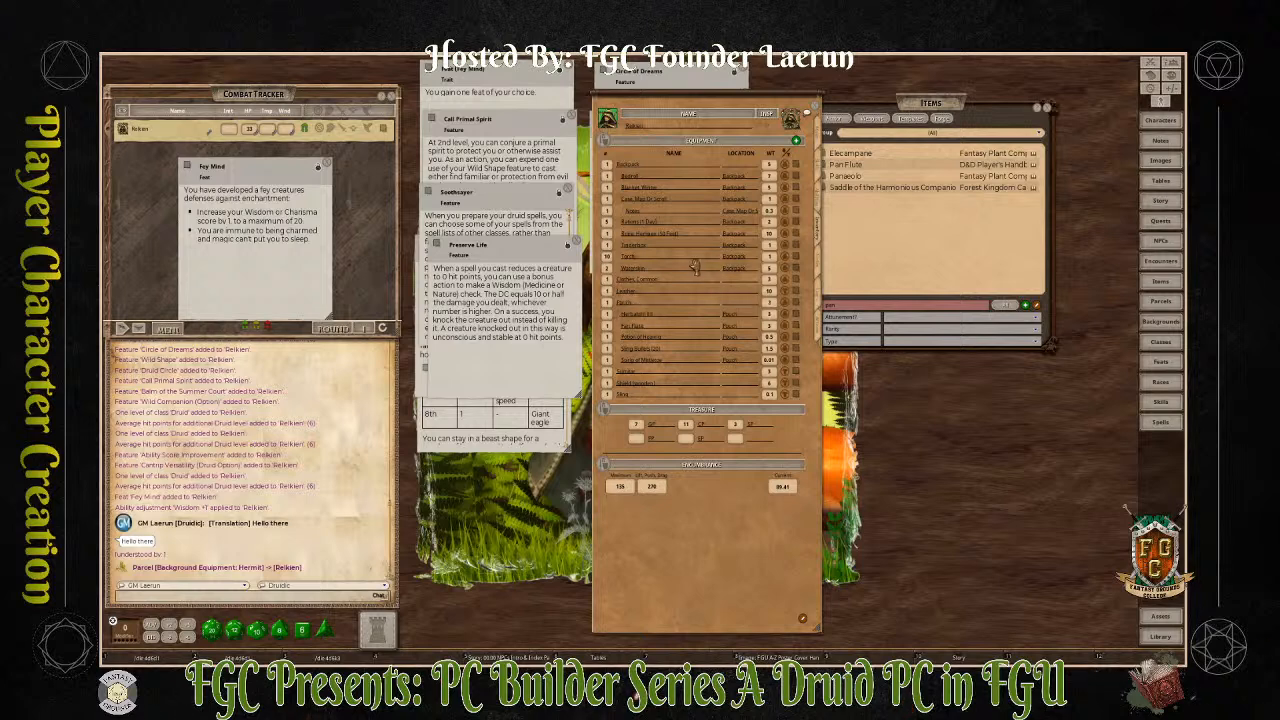
Review the character's features and languages, skills, inventory and personal details
click(822, 204)
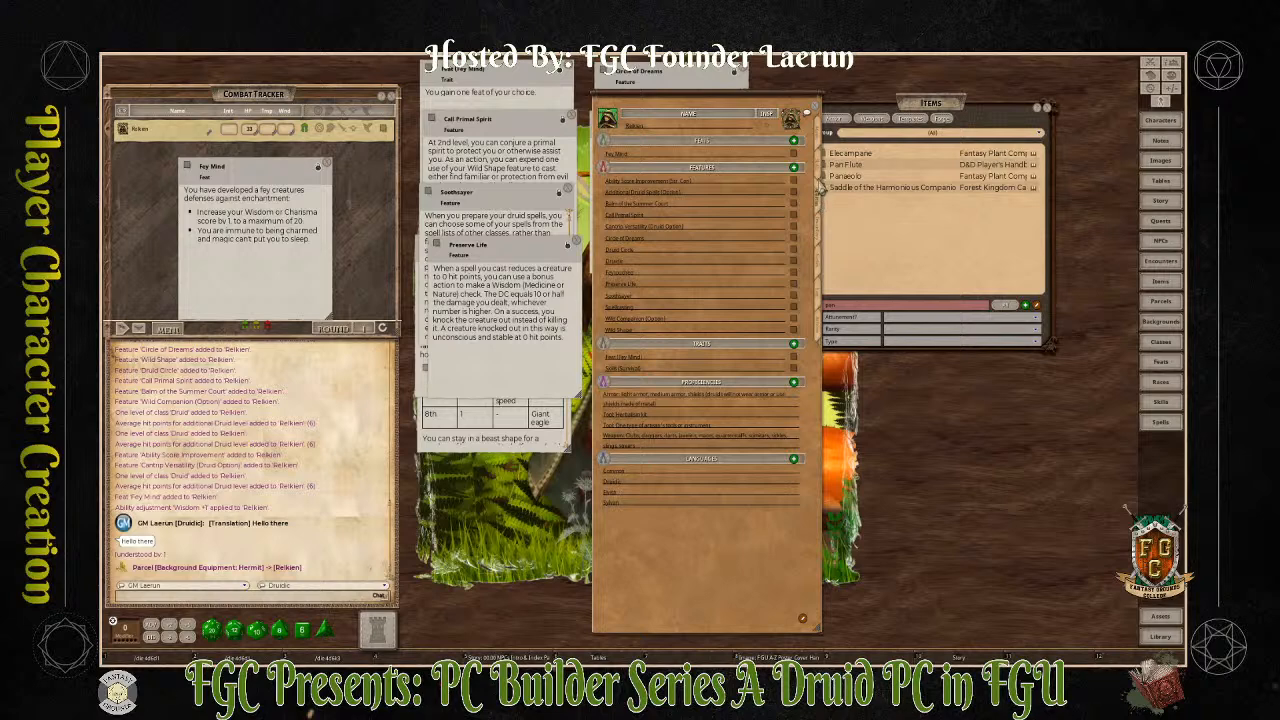
click(821, 184)
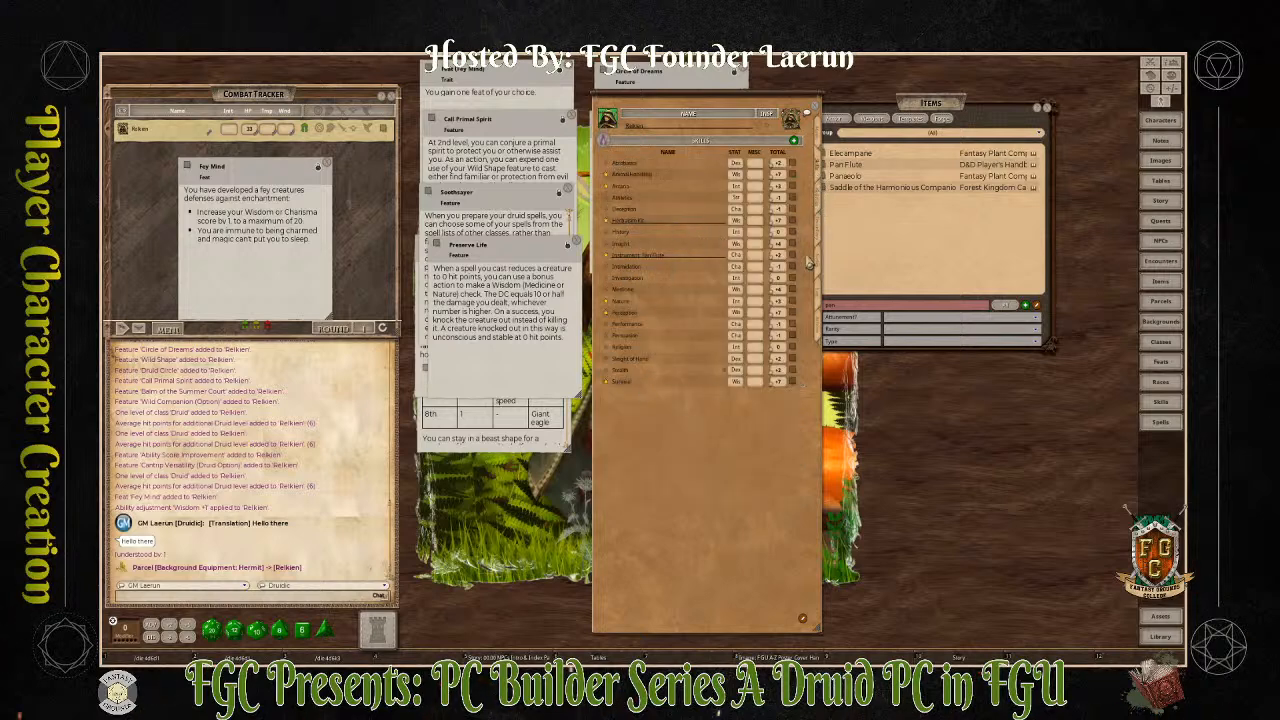
click(817, 240)
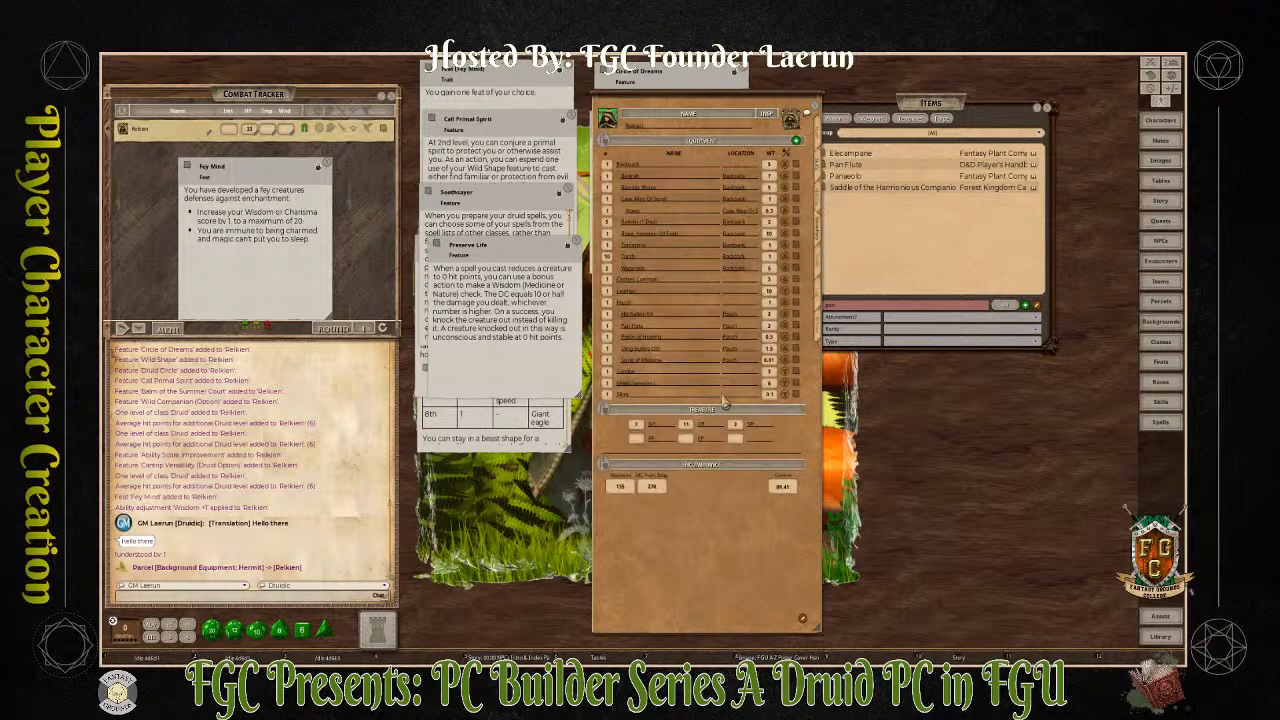
click(822, 271)
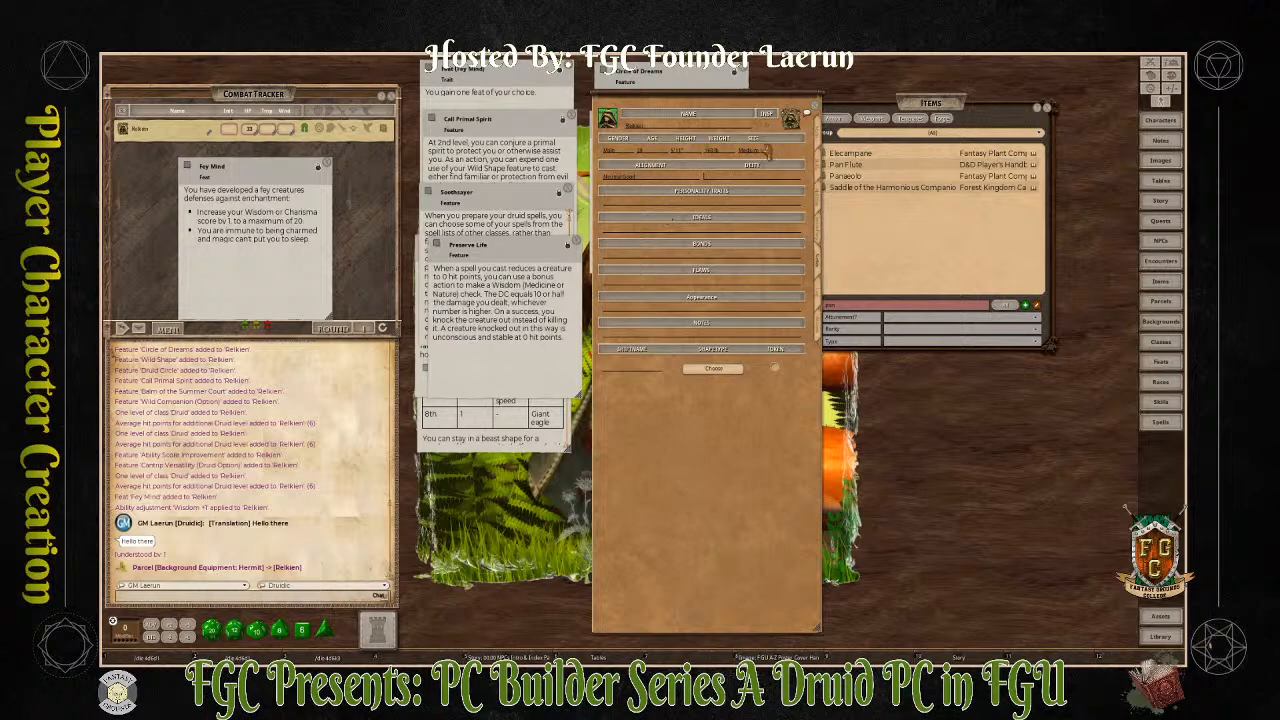
Open the character's Feycrossed background, reposition and enlarge the record, and read down to its tables and proficiencies
click(818, 142)
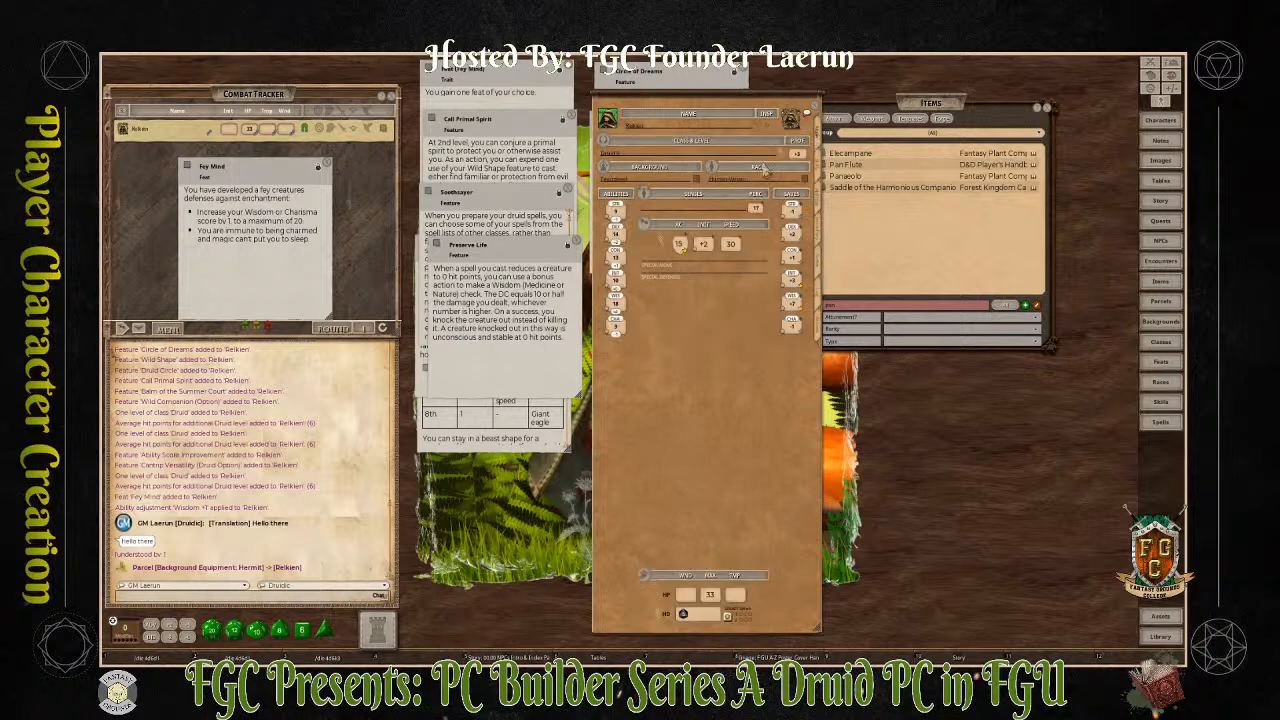
click(696, 181)
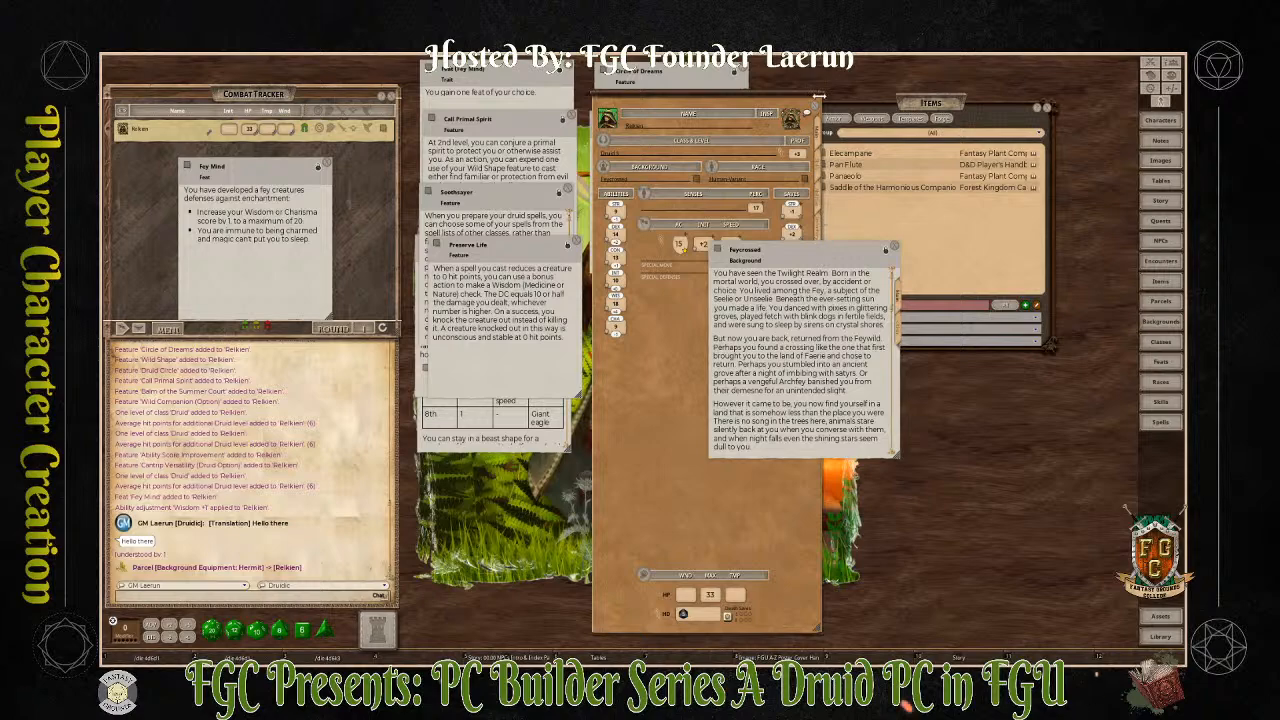
drag(808, 265, 698, 128)
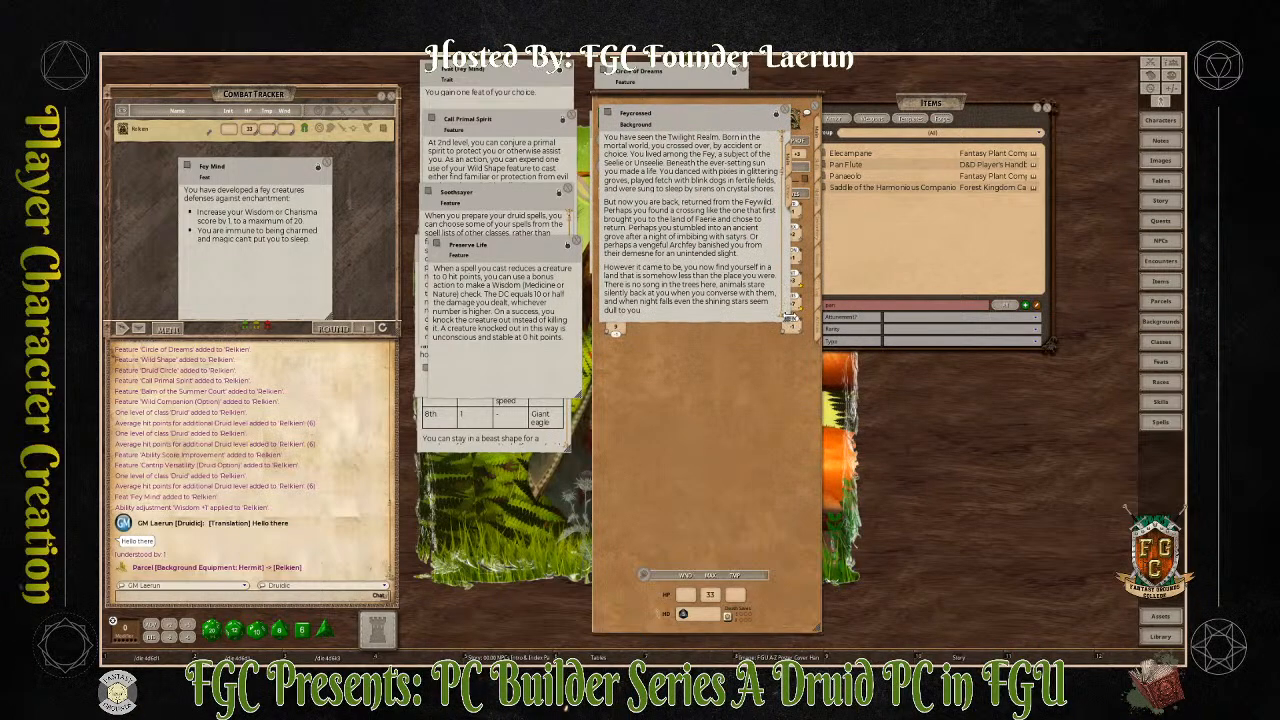
mouse_move(788, 322)
mouse_down()
mouse_move(797, 356)
mouse_move(800, 322)
mouse_up()
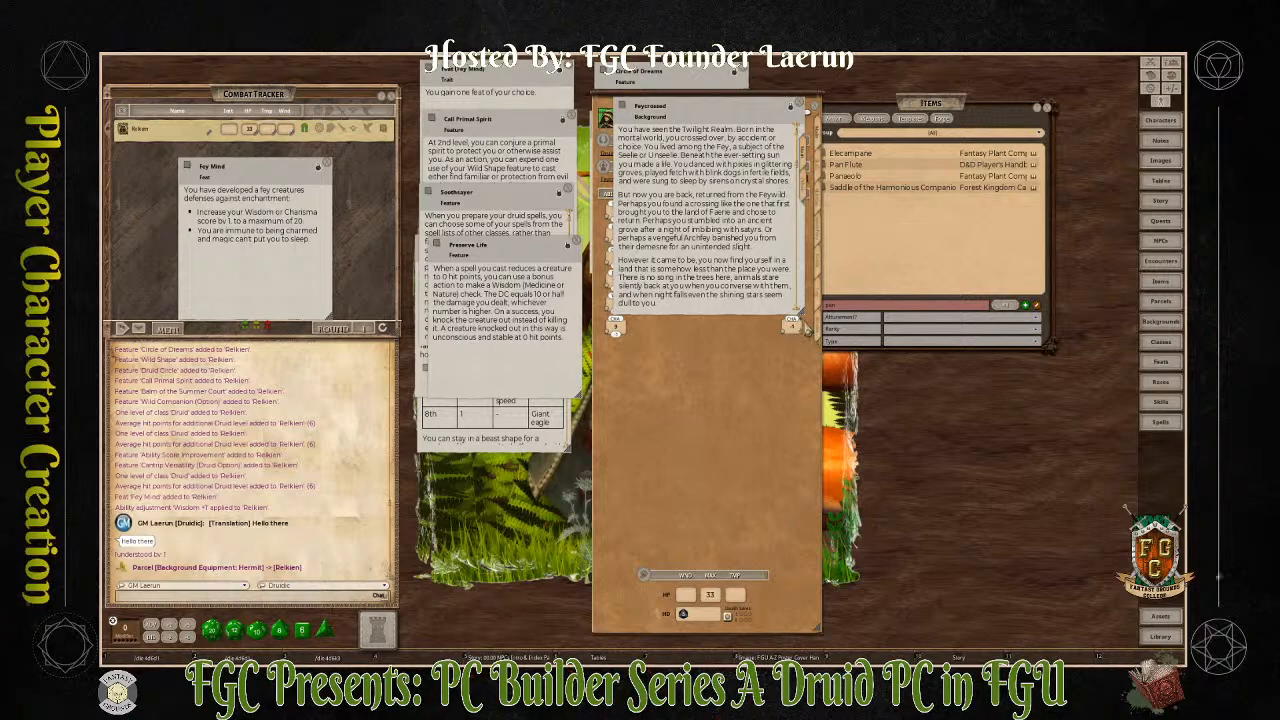
drag(800, 318, 806, 512)
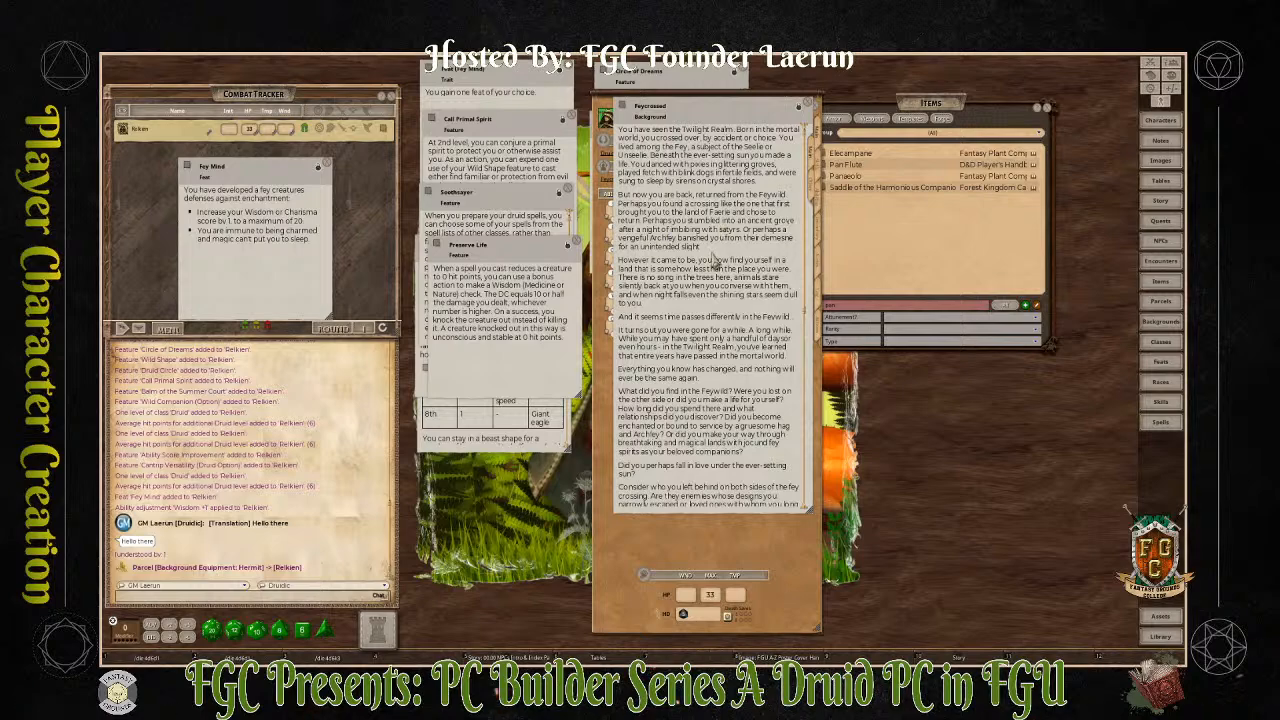
scroll(760, 288, down, 1)
scroll(760, 288, down, 6)
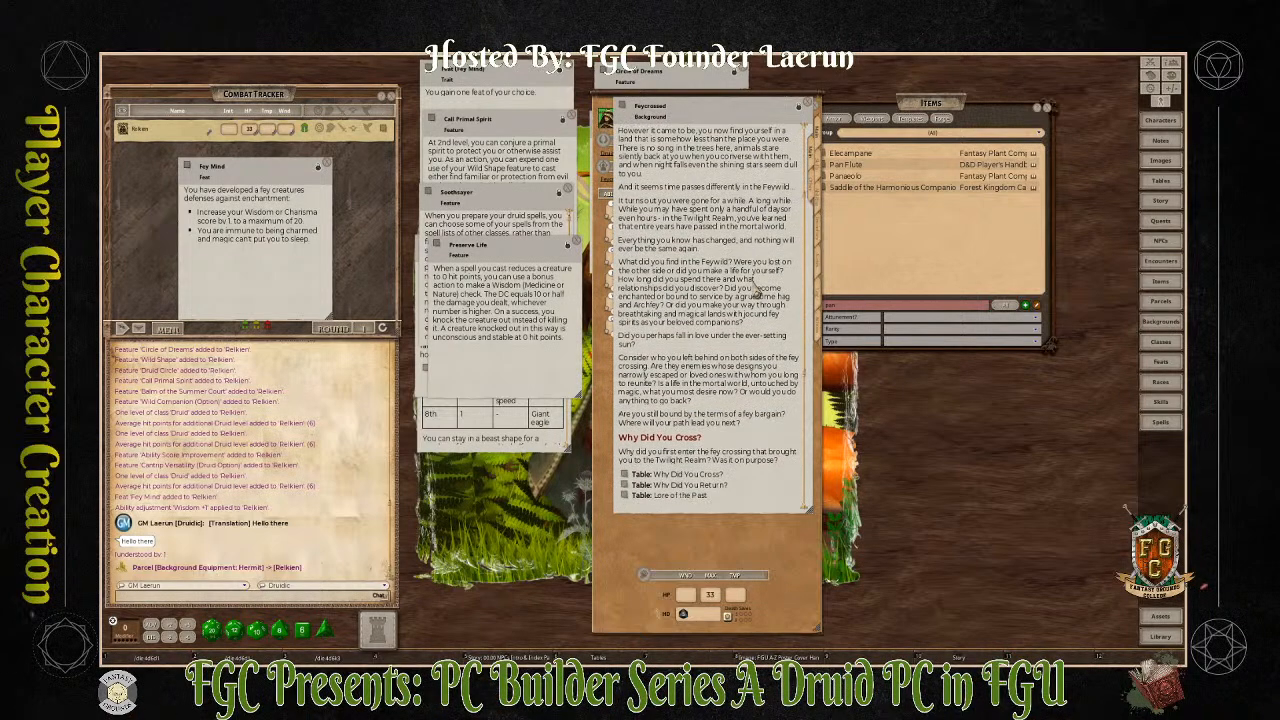
scroll(752, 302, down, 1)
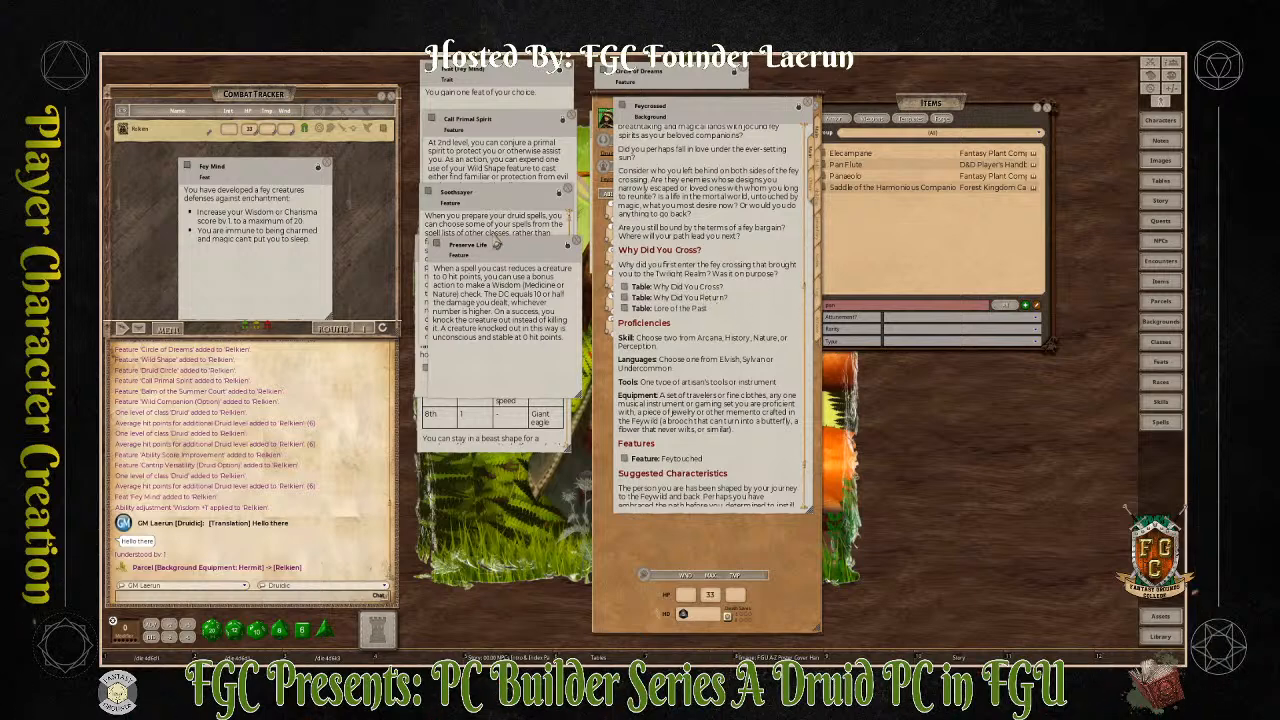
Open the Why Did You Cross? table, and arrange it and the background record beside the character's notes page
click(626, 288)
drag(667, 282, 396, 126)
drag(700, 108, 993, 130)
click(819, 272)
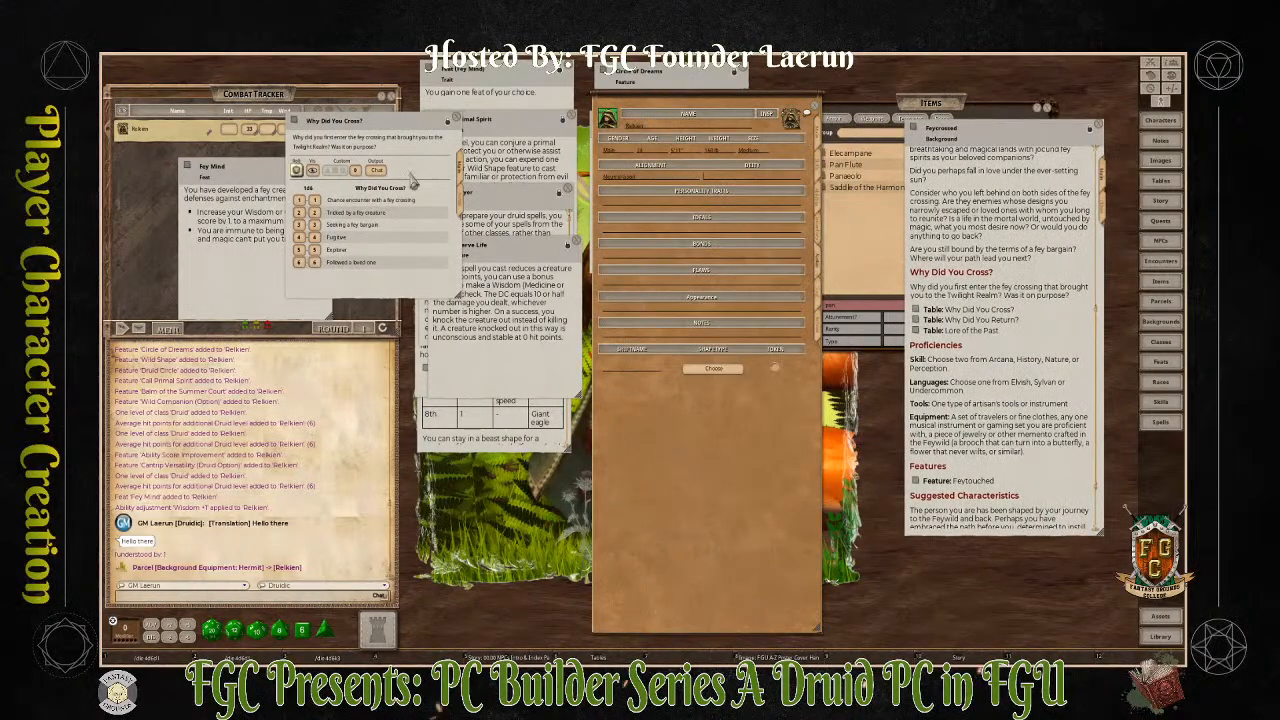
Roll on the Why Did You Cross? table, copy the rolled result into the character's Notes, and close the table
click(297, 170)
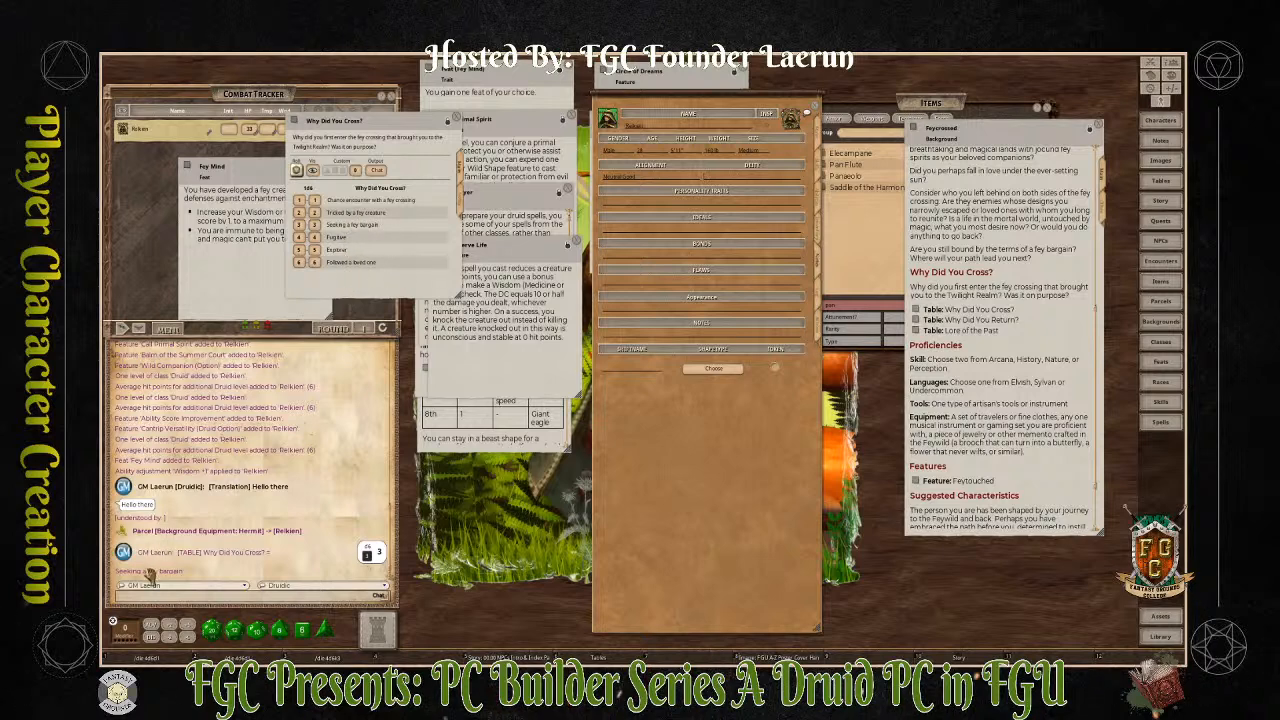
drag(148, 572, 685, 341)
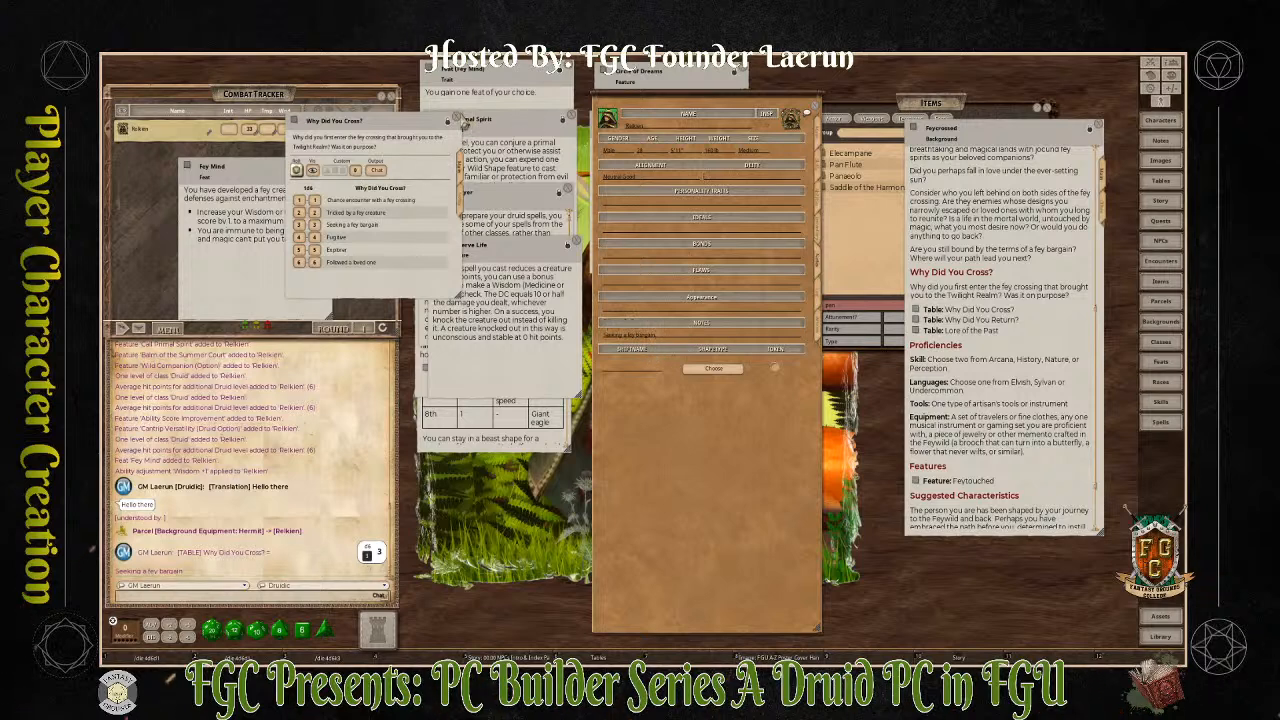
click(458, 118)
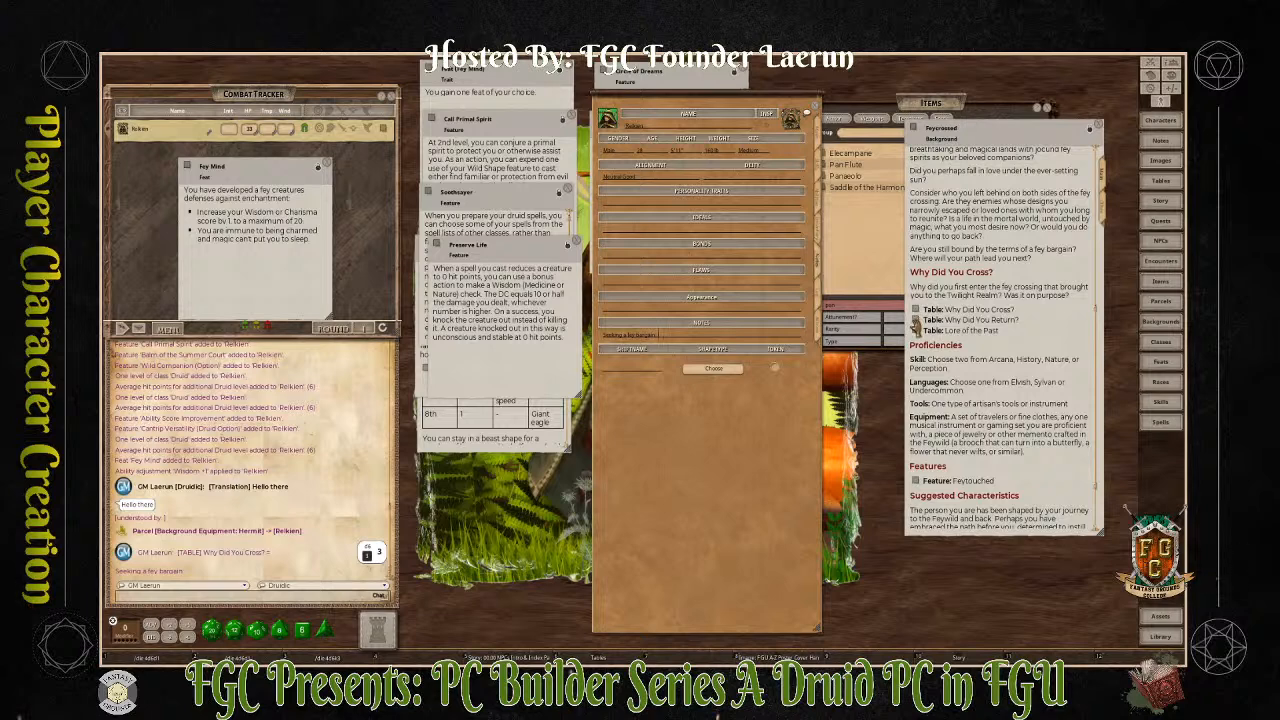
Open and roll on the Why Did You Return? table, append the result to the character's Notes, and close the table
click(915, 320)
drag(668, 308, 544, 262)
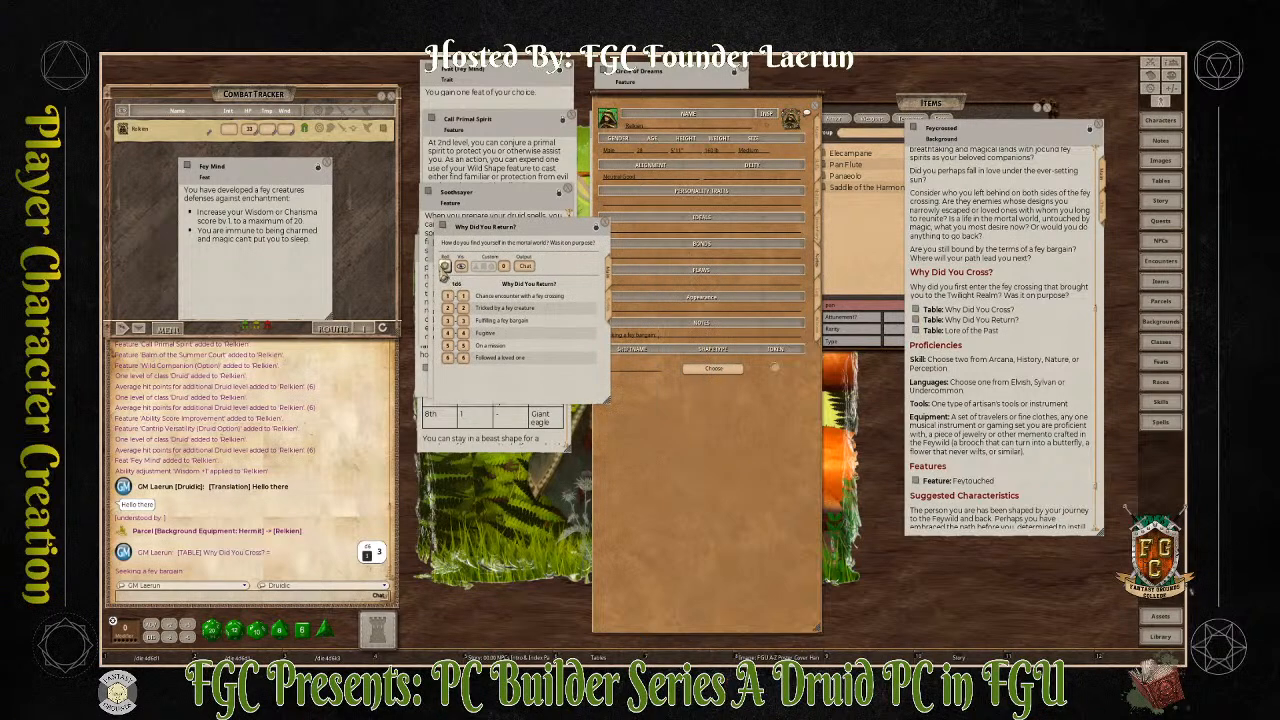
drag(445, 268, 133, 420)
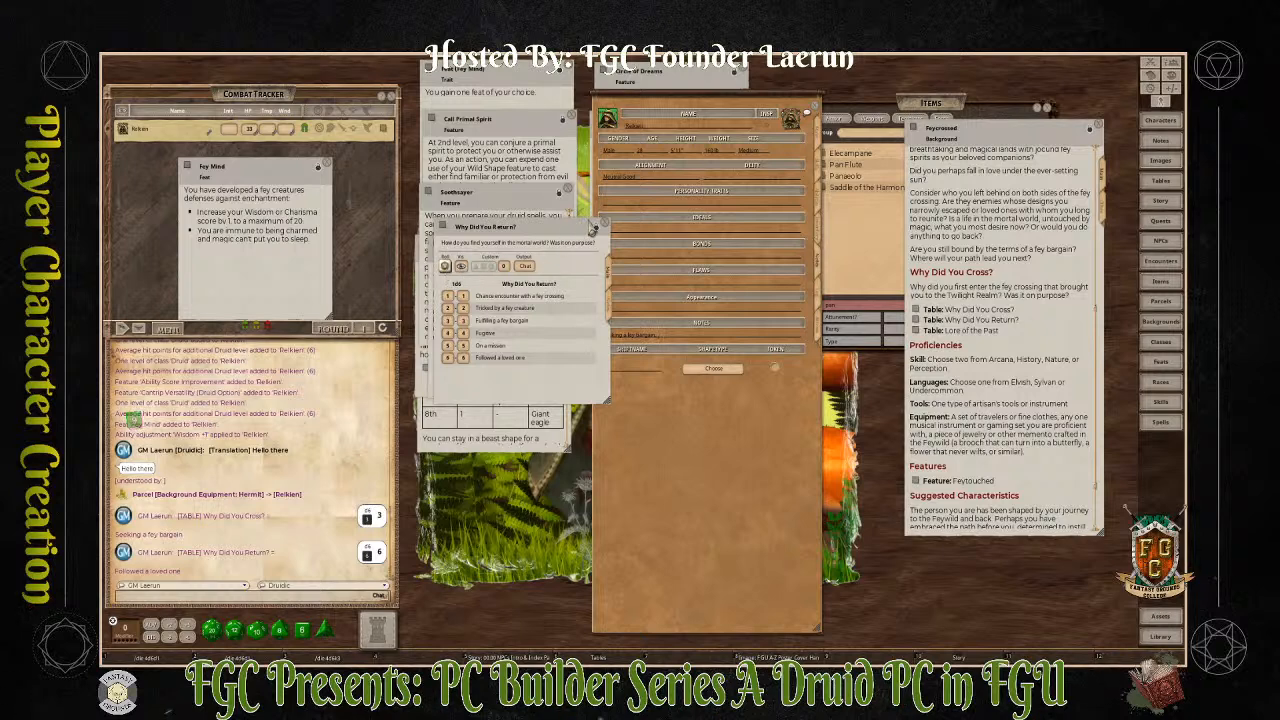
drag(548, 226, 436, 177)
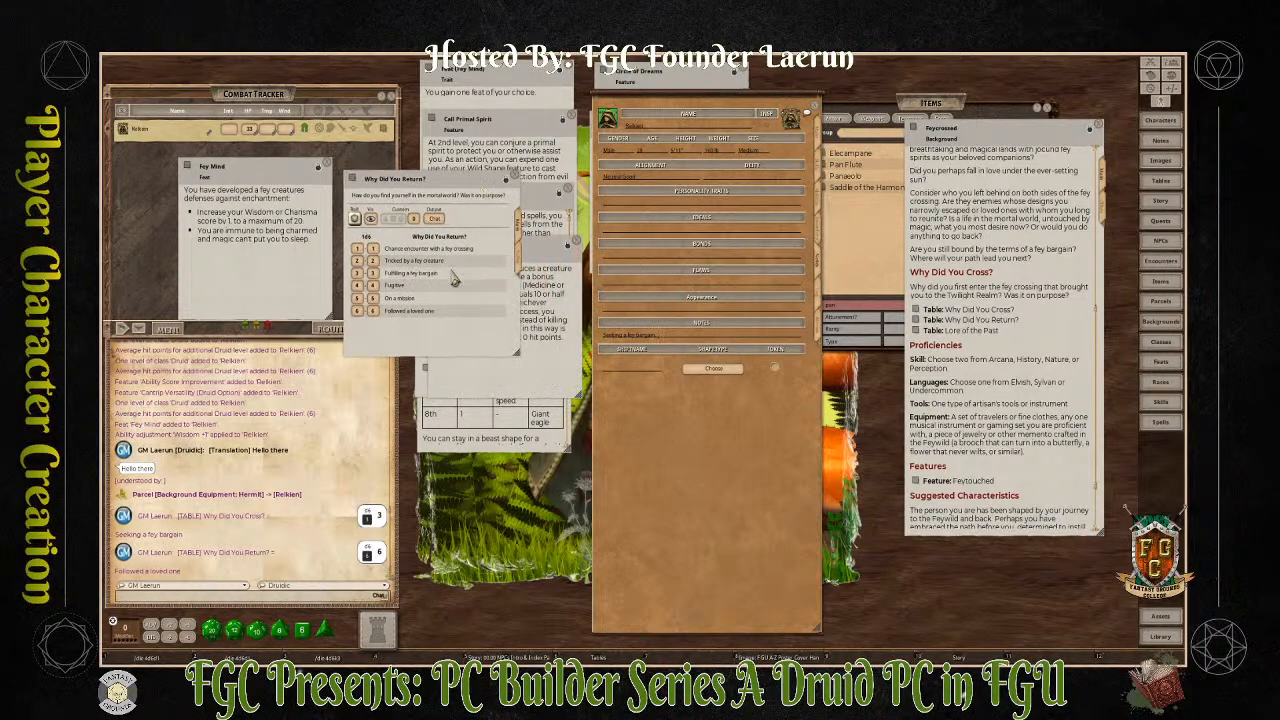
drag(165, 572, 705, 343)
click(516, 182)
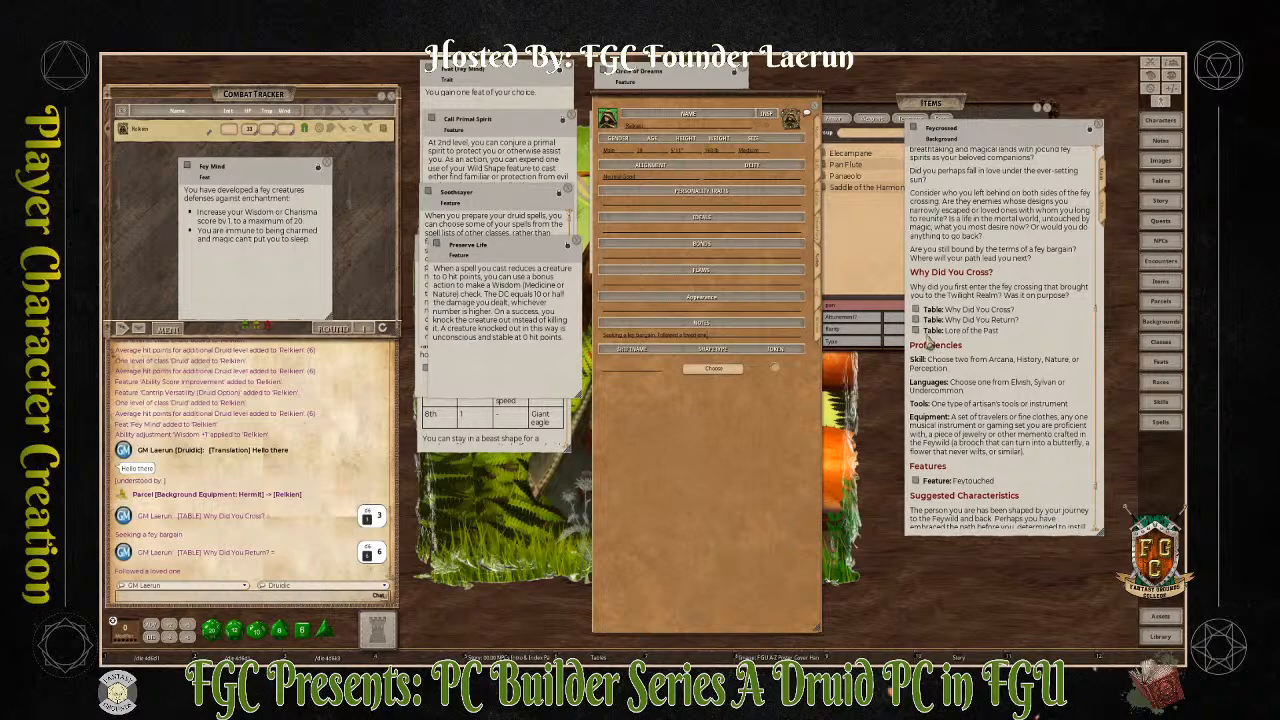
Open and roll on the Lore of the Past table, append "The location of a forgotten place" to the character's Notes, and close the table
click(915, 331)
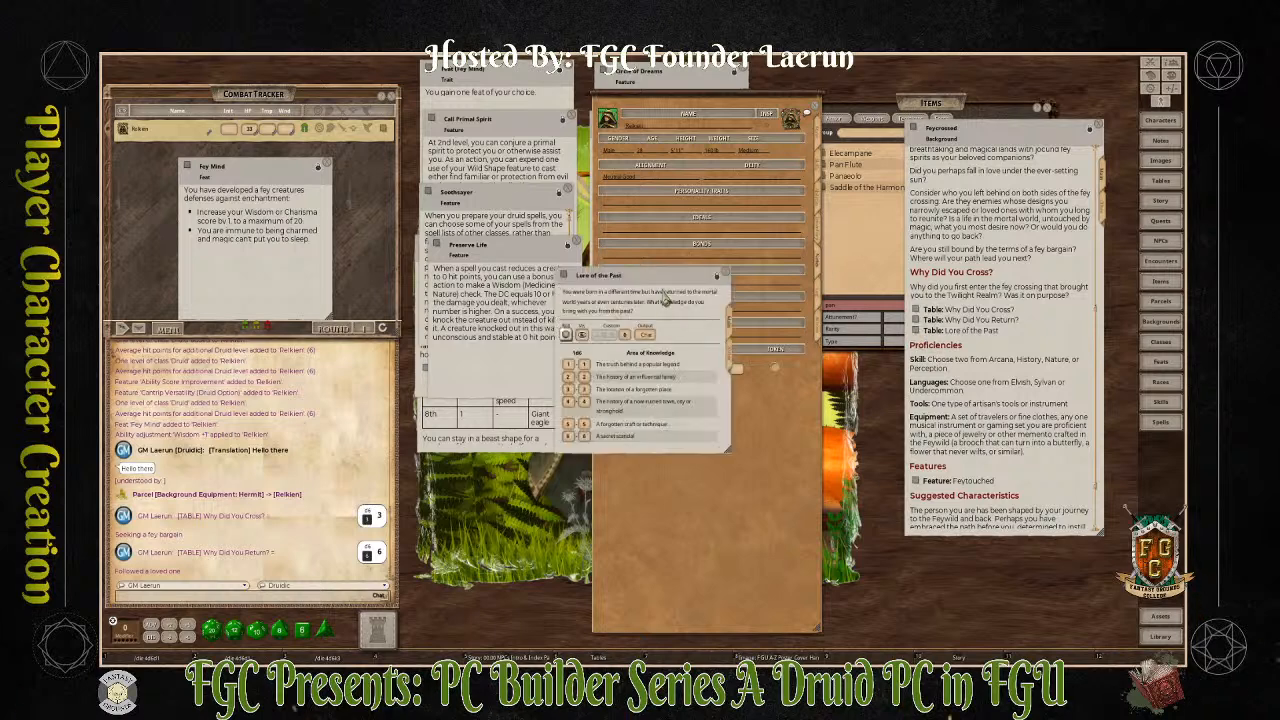
drag(663, 300, 408, 345)
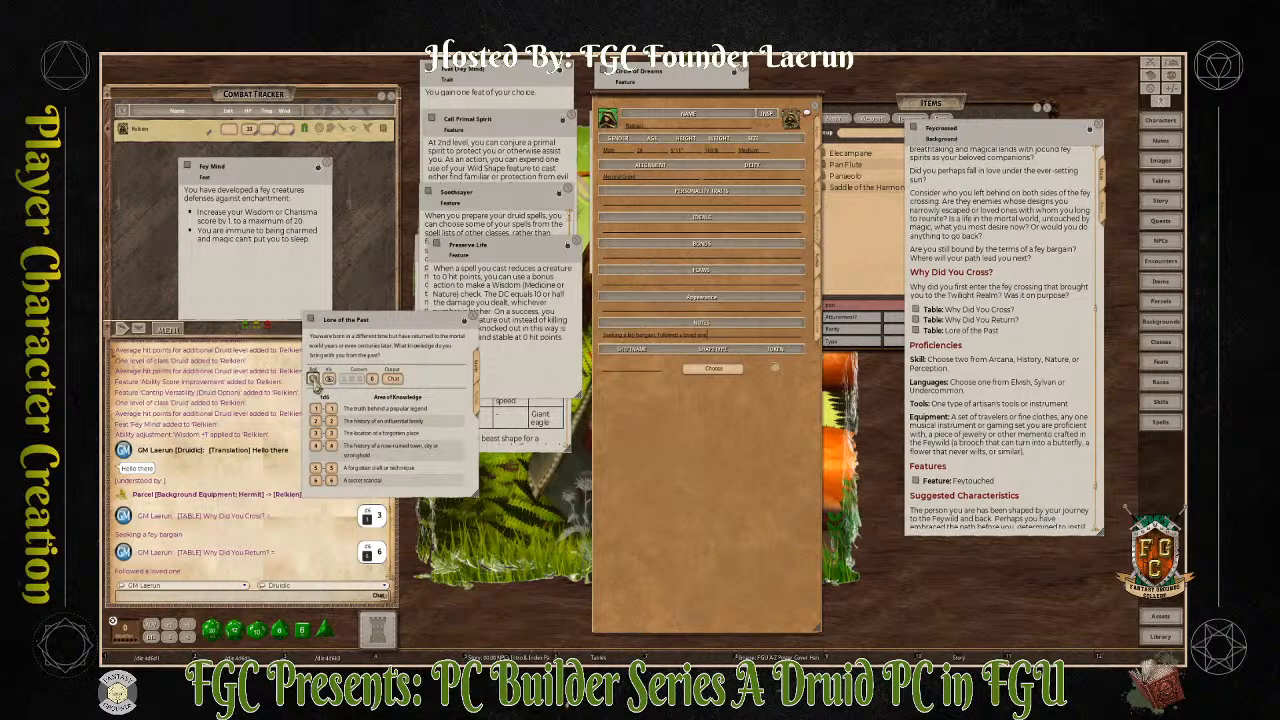
click(315, 380)
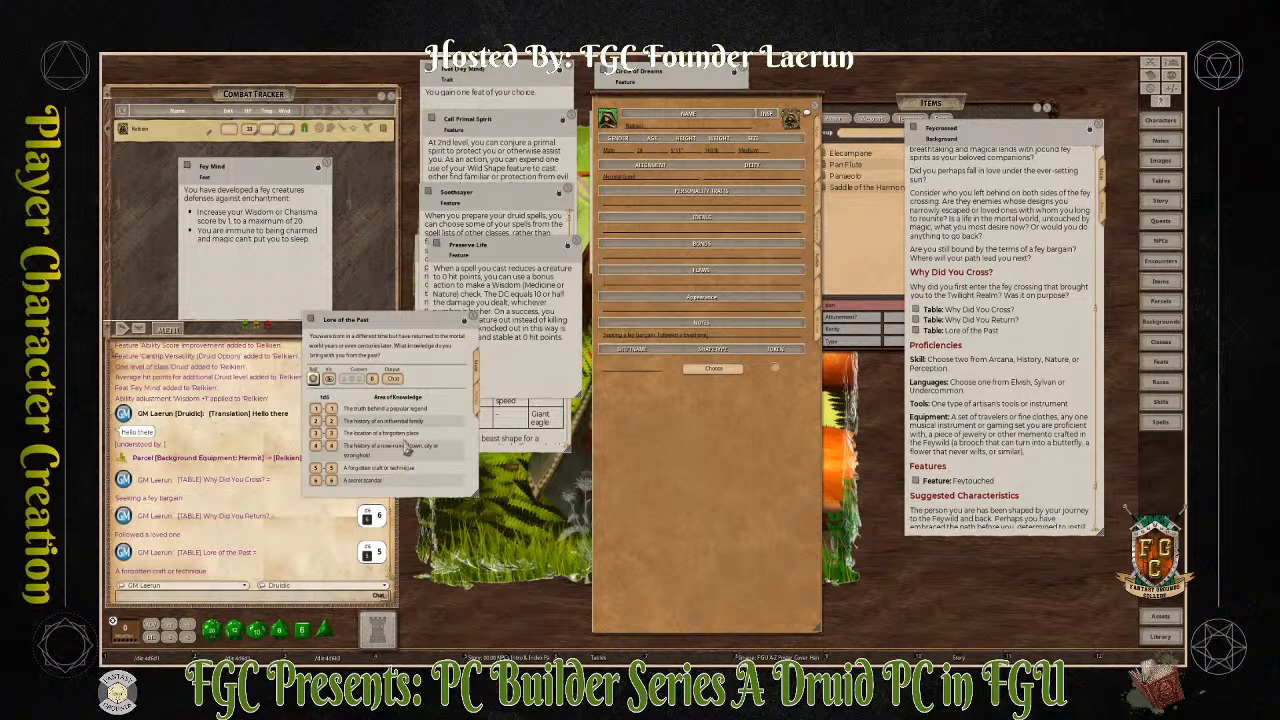
drag(370, 437, 750, 343)
click(472, 318)
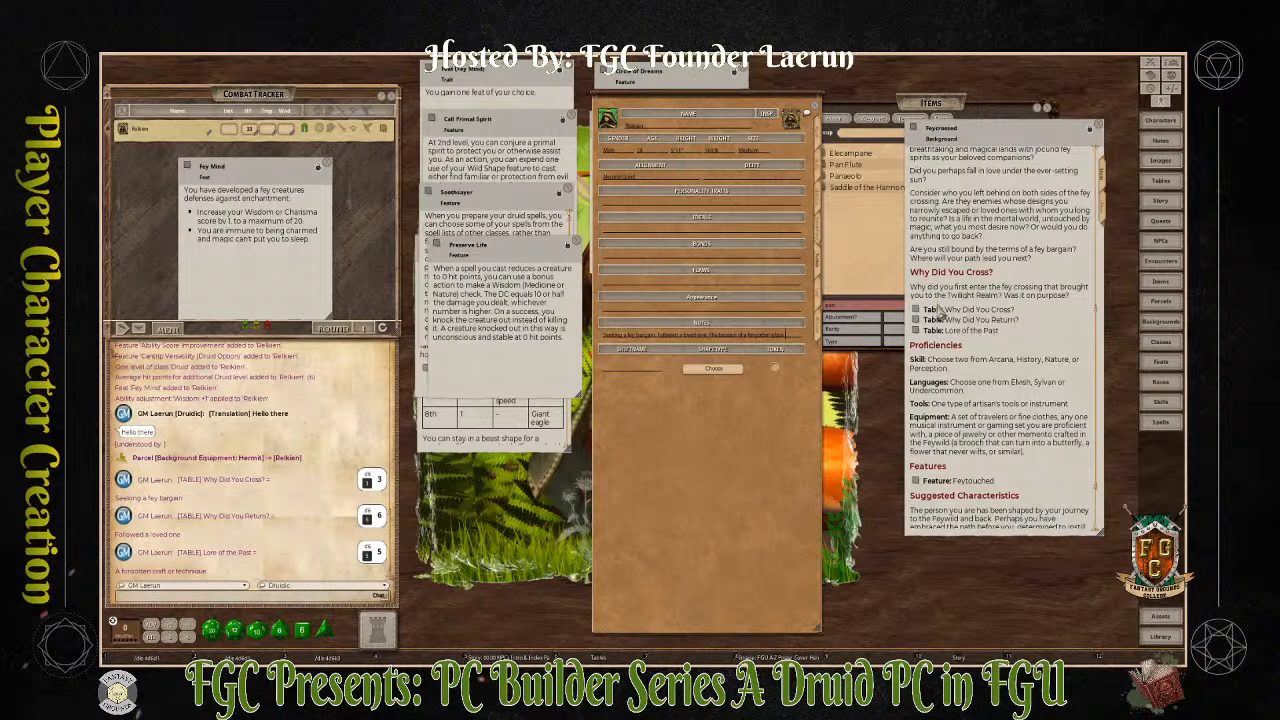
Open the Feytouched feature from the Feycrossed background and place its record over the Combat Tracker
scroll(978, 397, down, 1)
scroll(978, 396, down, 1)
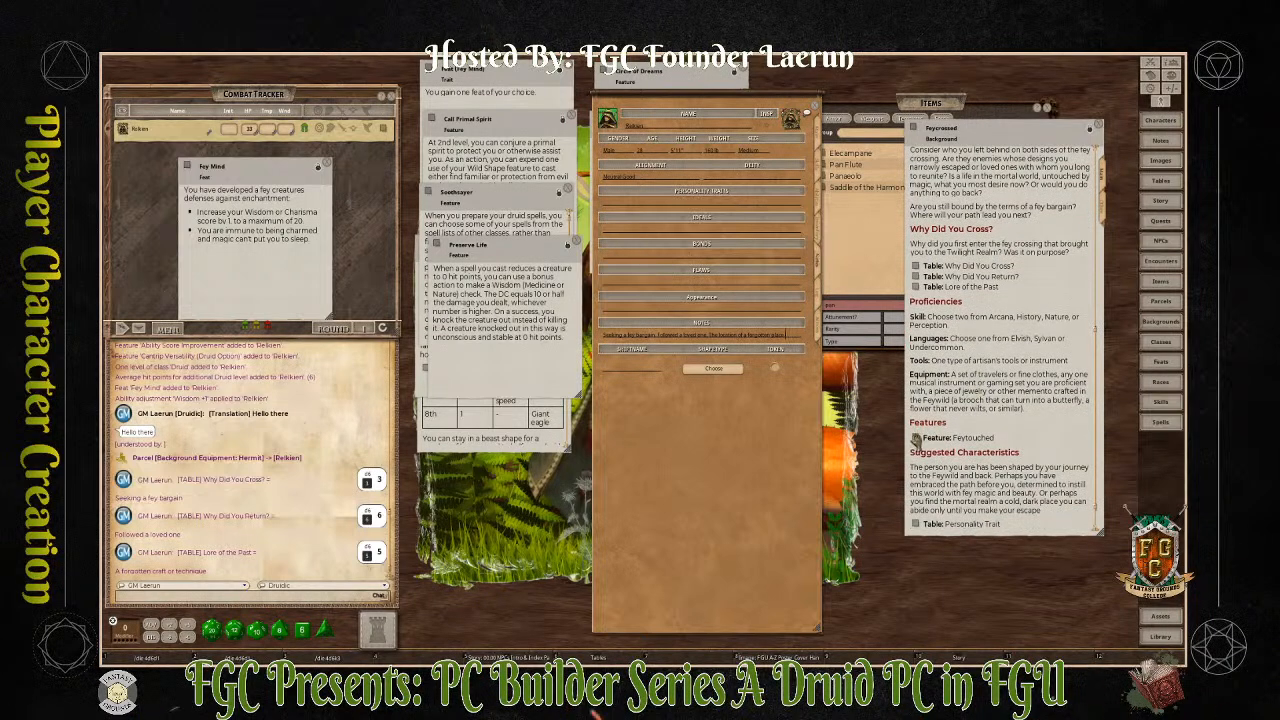
click(916, 437)
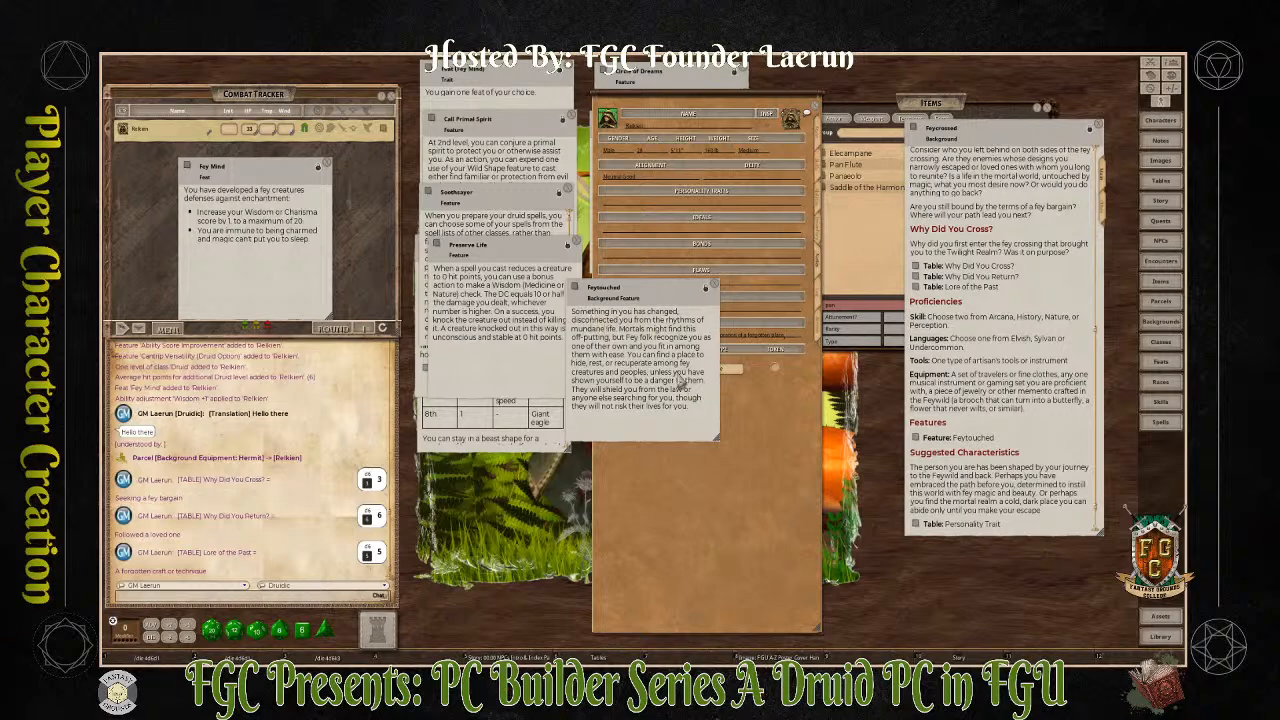
drag(662, 290, 296, 226)
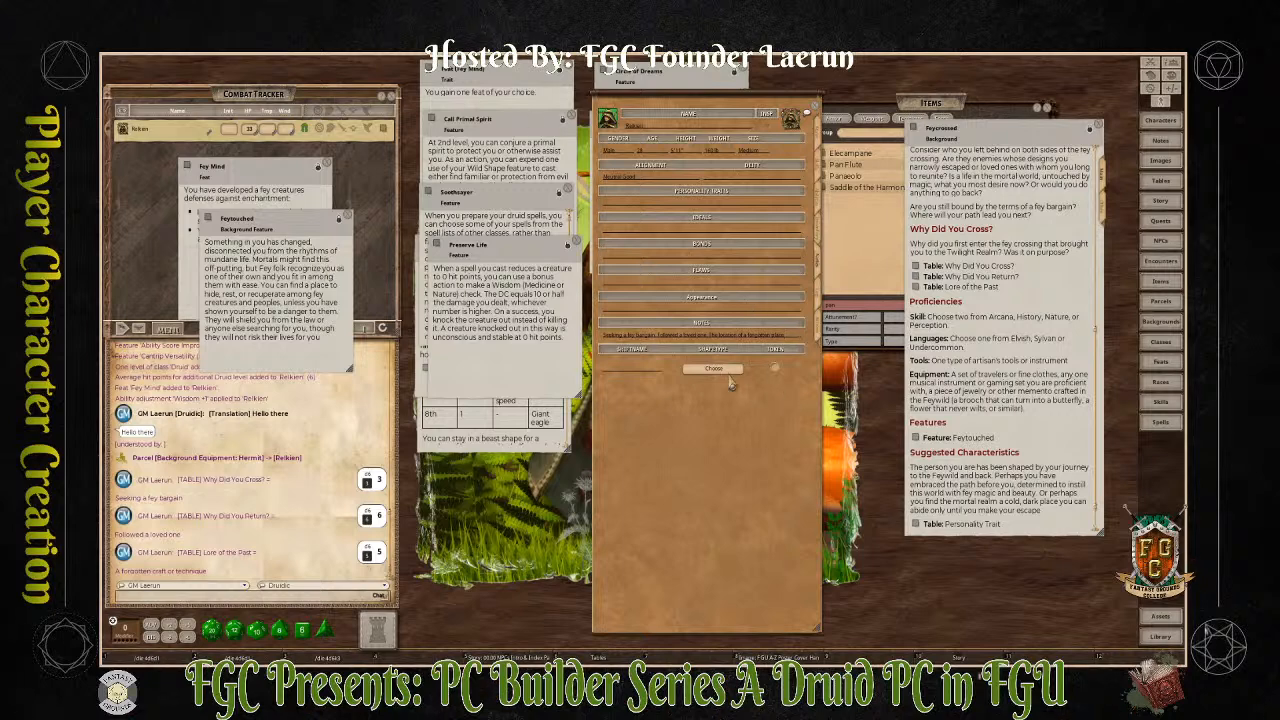
Open and roll on the Personality Trait table, and copy "I exercise little control over my emotions" into the character's Personality Traits
scroll(988, 400, down, 2)
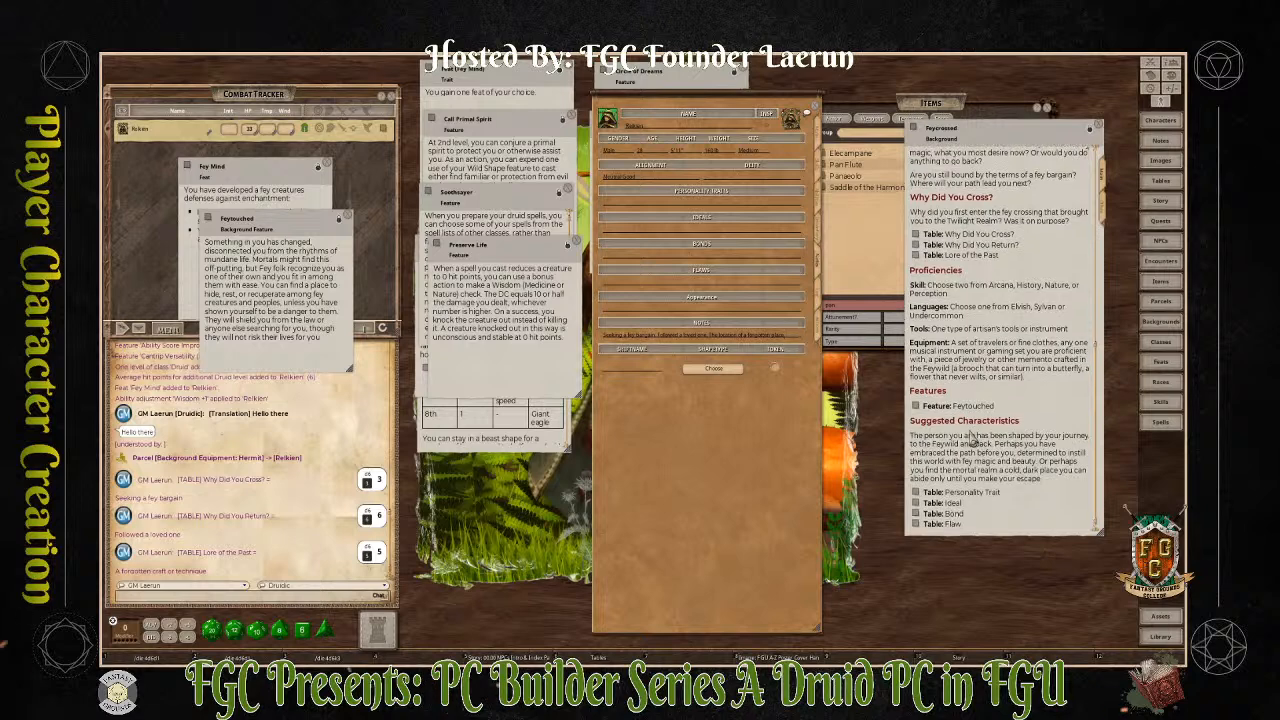
click(917, 495)
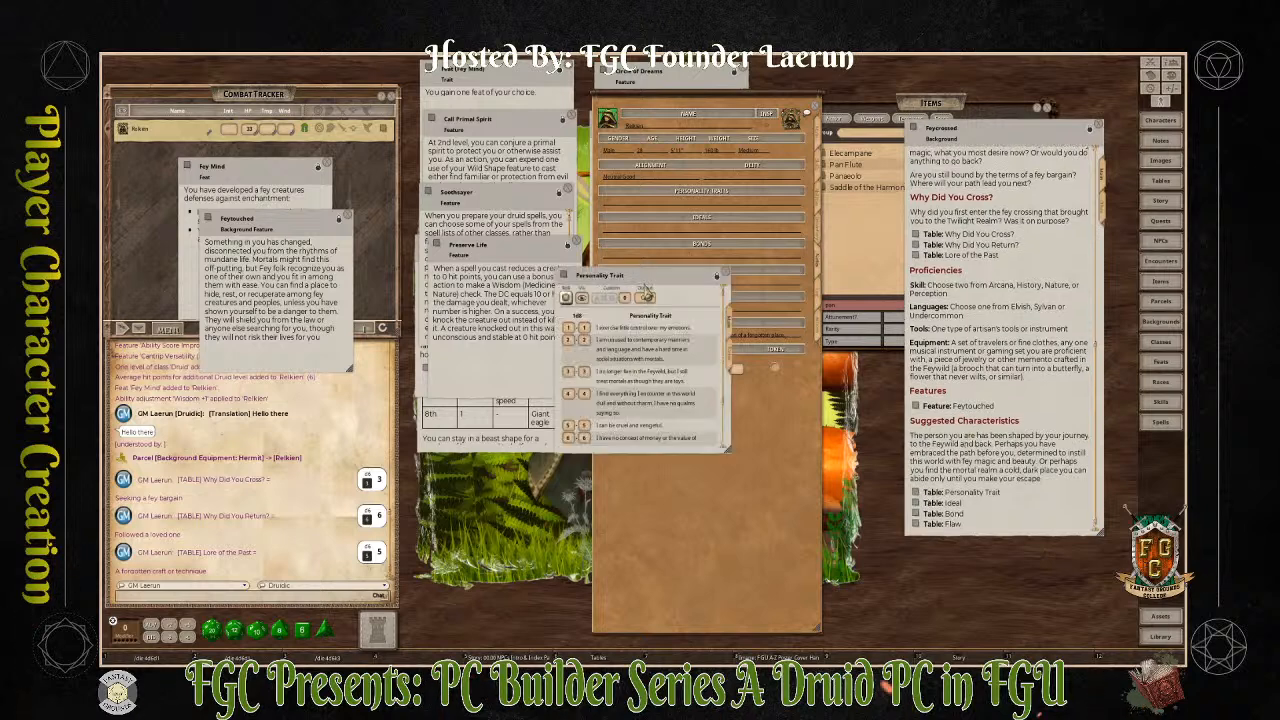
drag(660, 282, 458, 402)
click(363, 422)
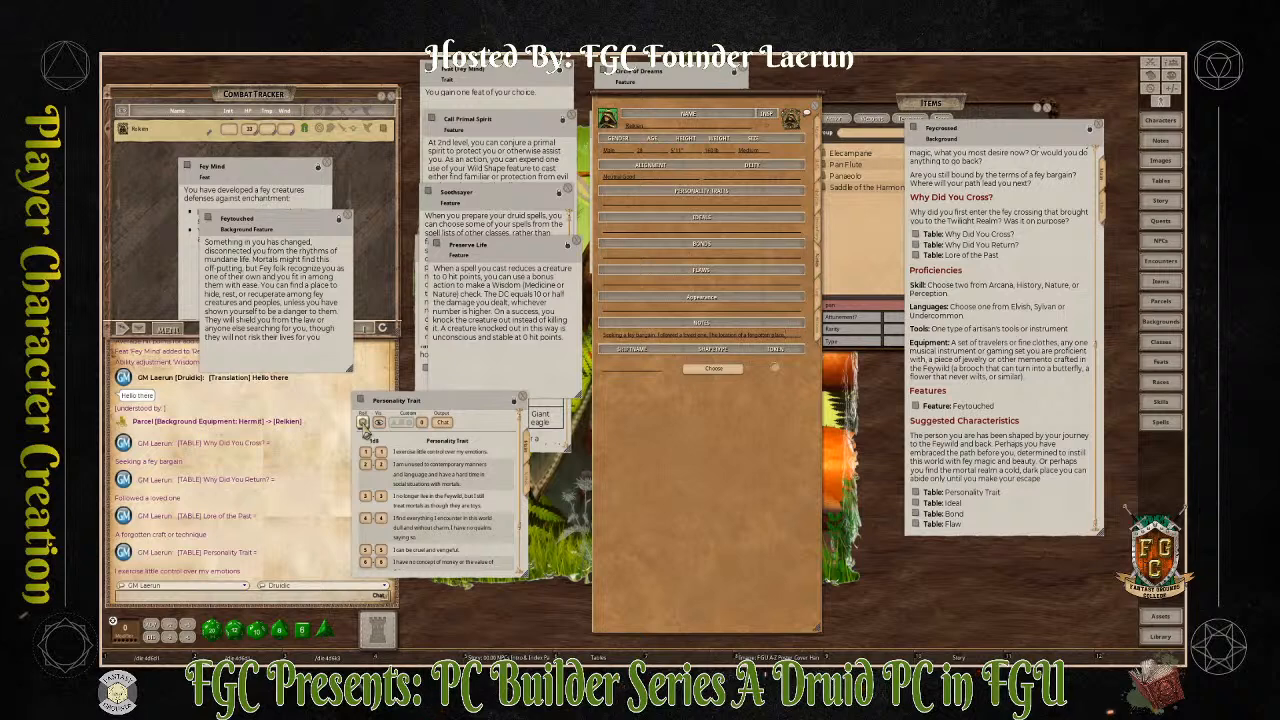
click(362, 421)
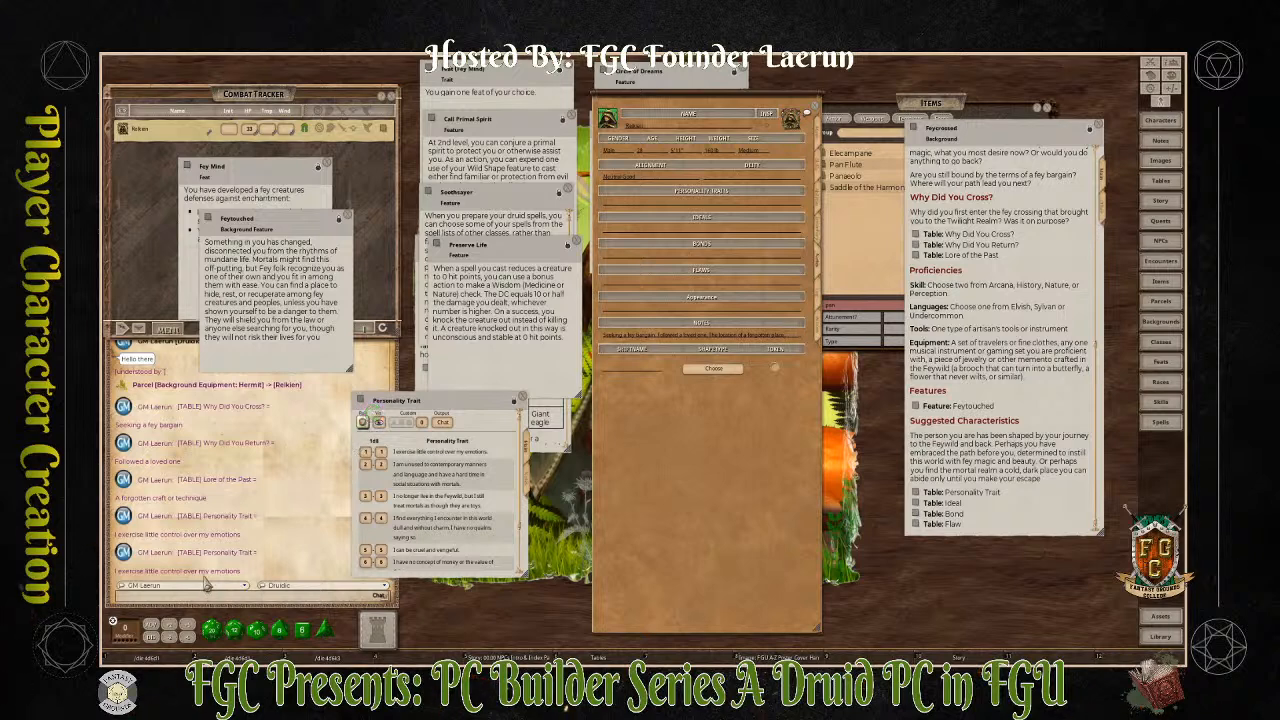
drag(200, 572, 645, 205)
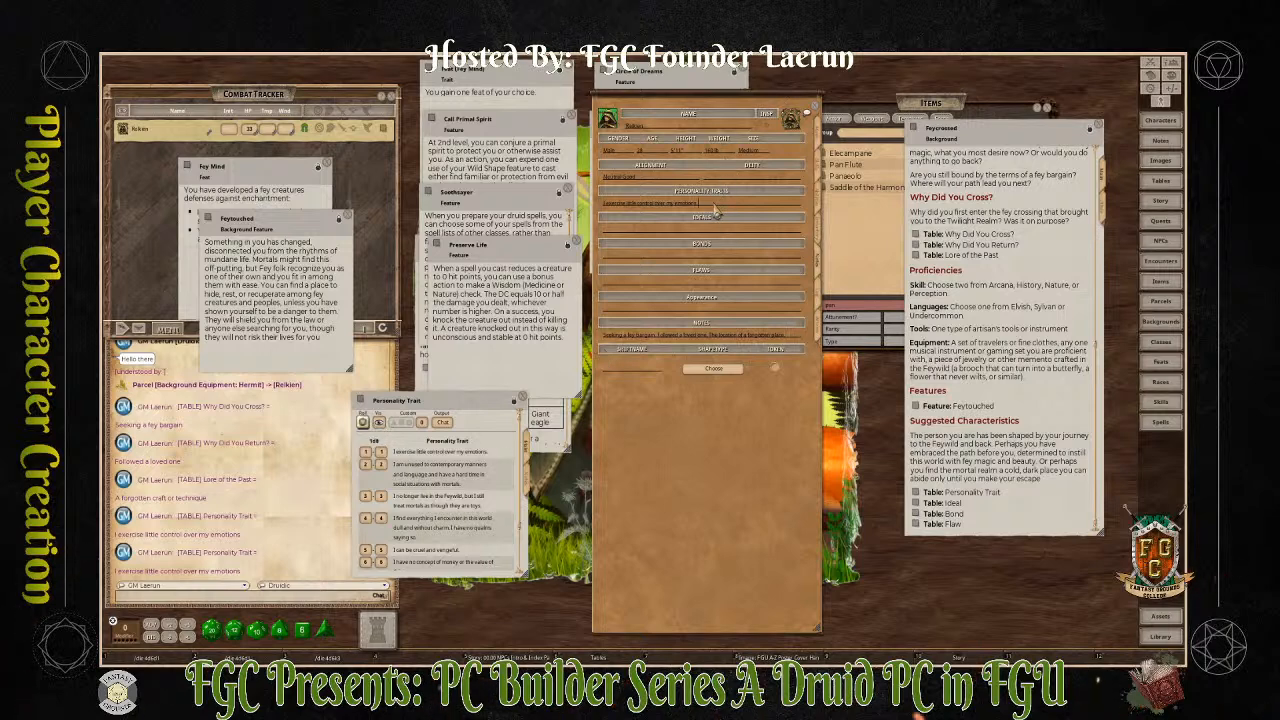
Roll a second personality trait, append the result about finding everything in this world dull and without charm, and close the table
click(363, 422)
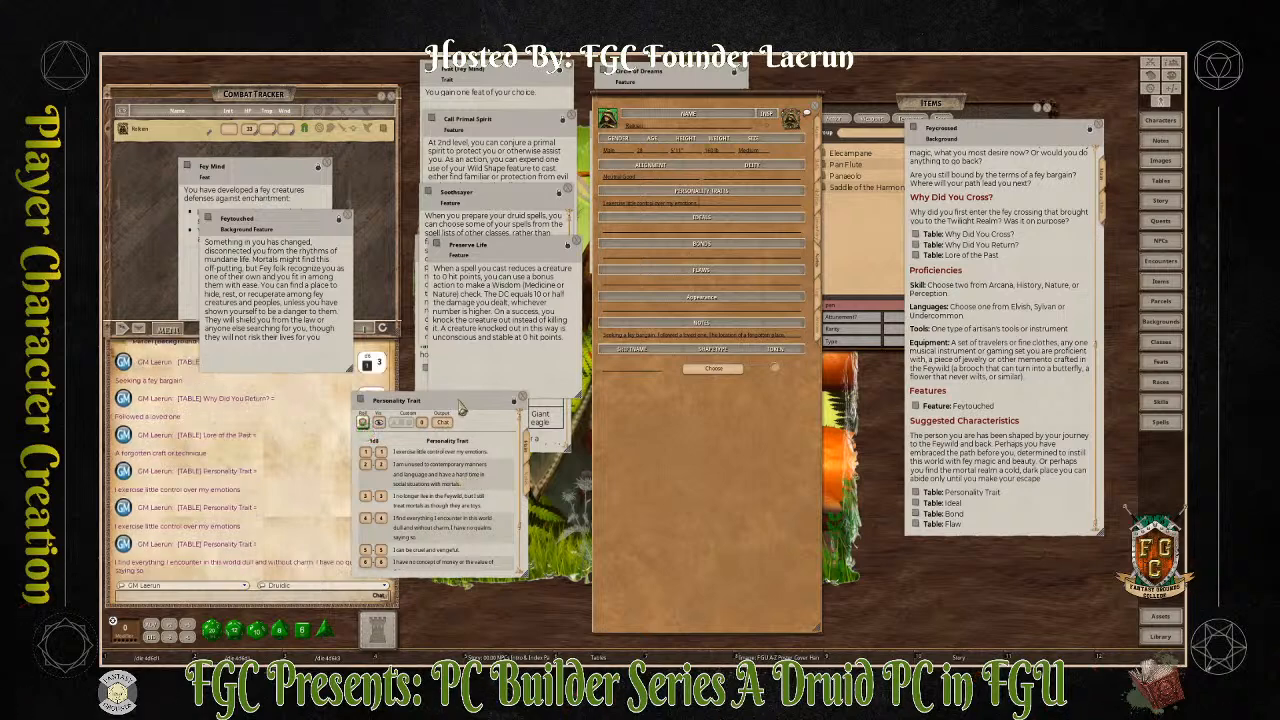
drag(461, 405, 473, 318)
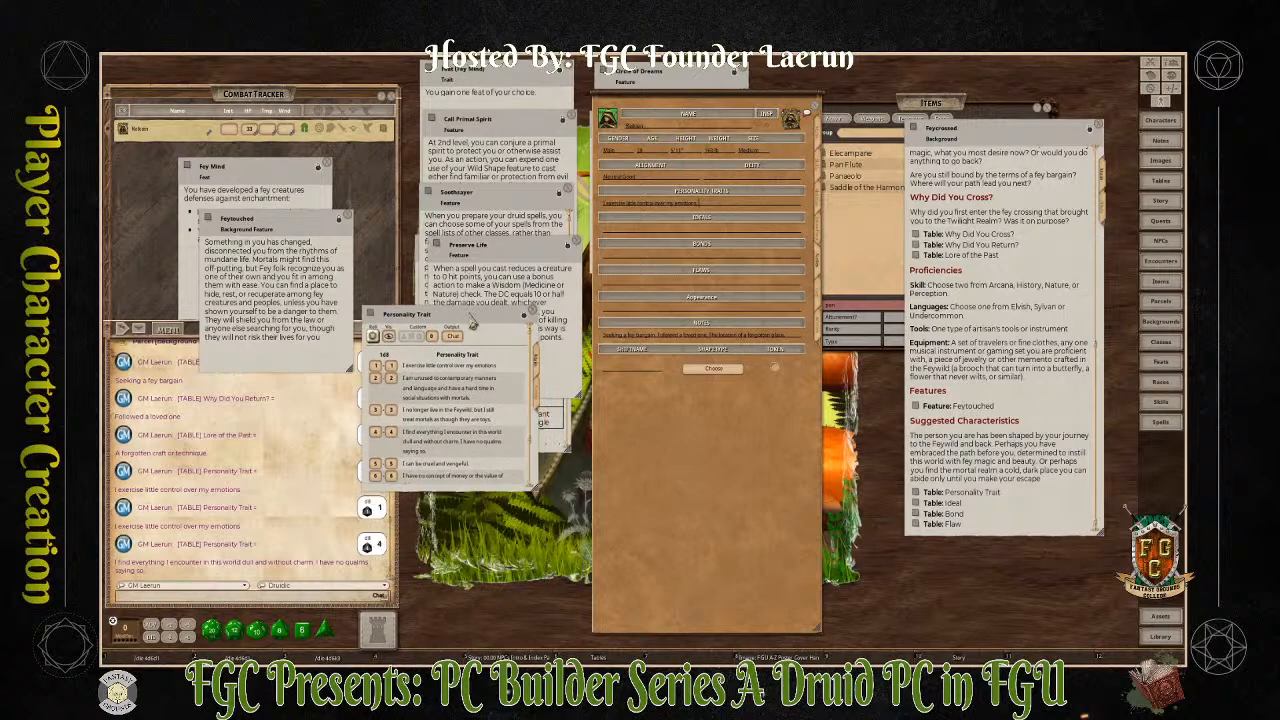
drag(220, 564, 738, 224)
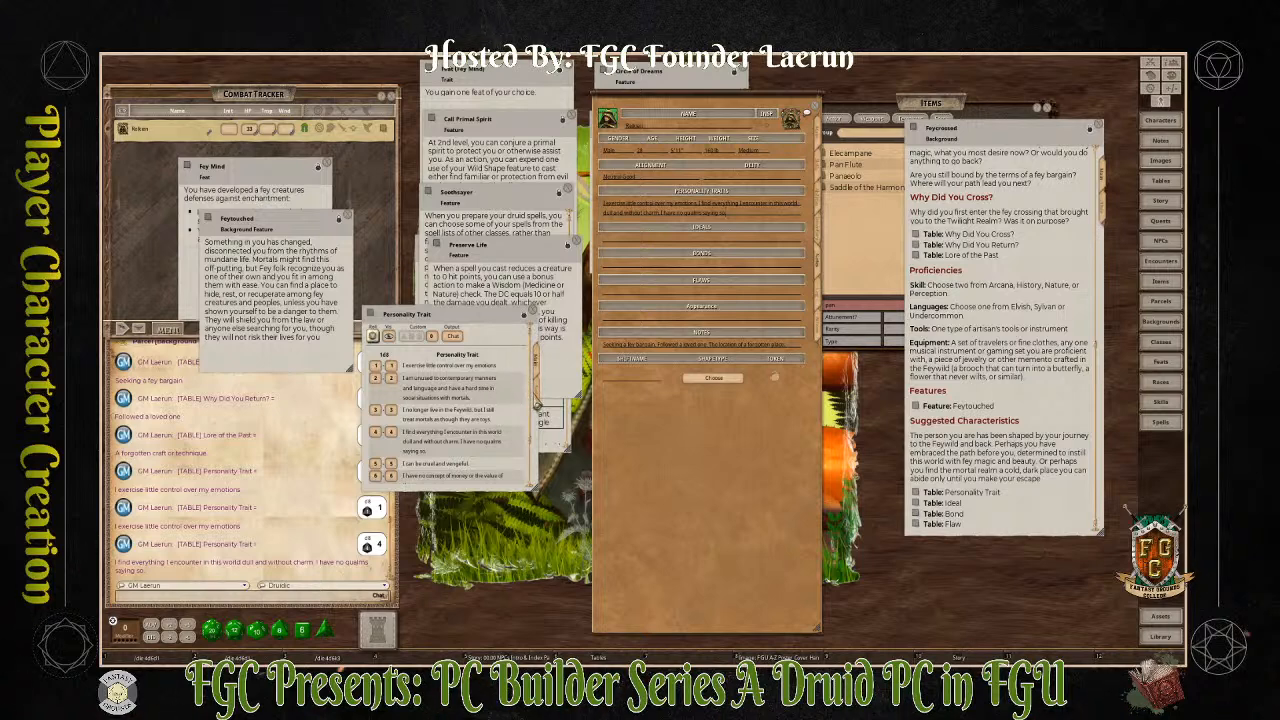
click(524, 315)
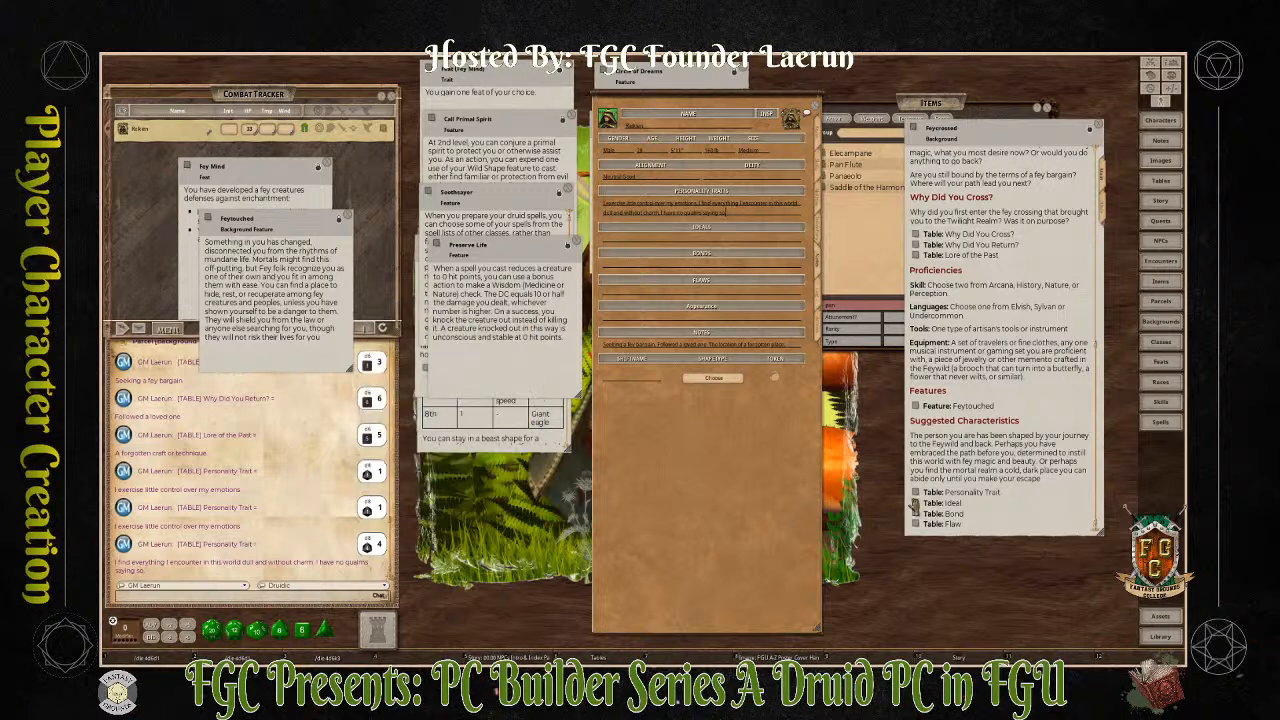
Open the Ideal table, roll on it, and copy the Beauty (Neutral) result into the character's Ideals
click(913, 503)
drag(664, 288, 452, 248)
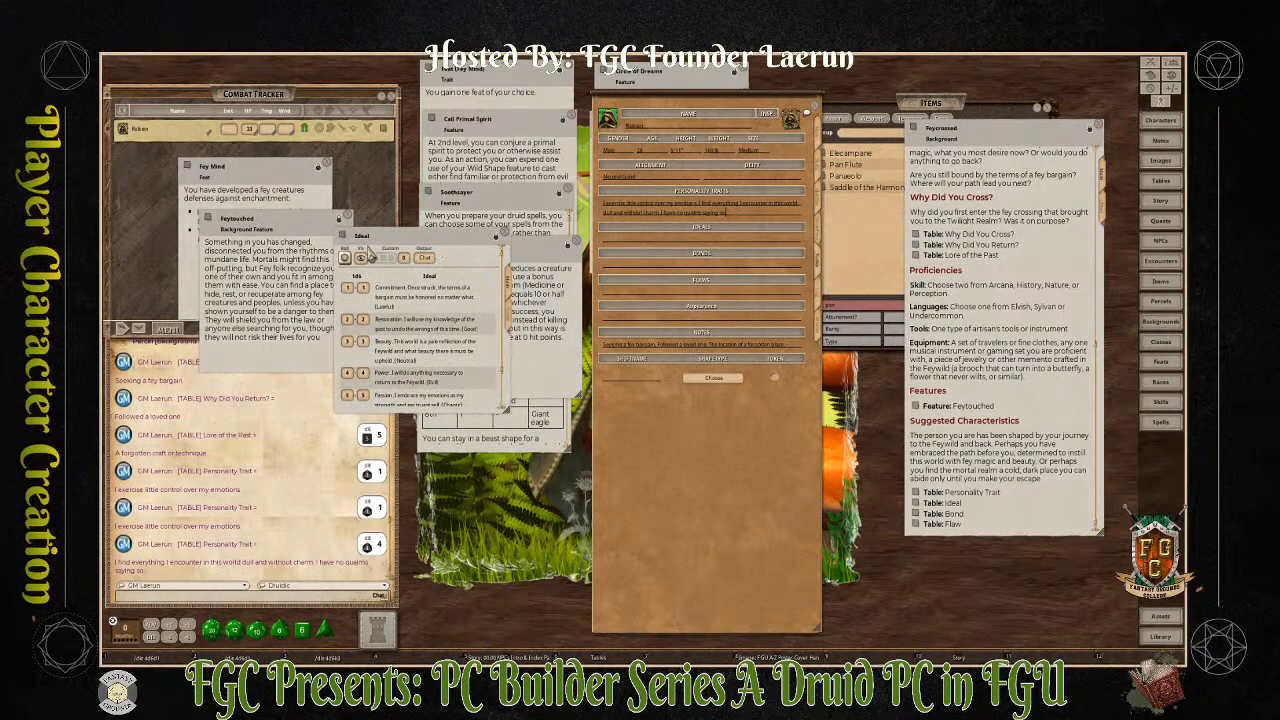
click(345, 258)
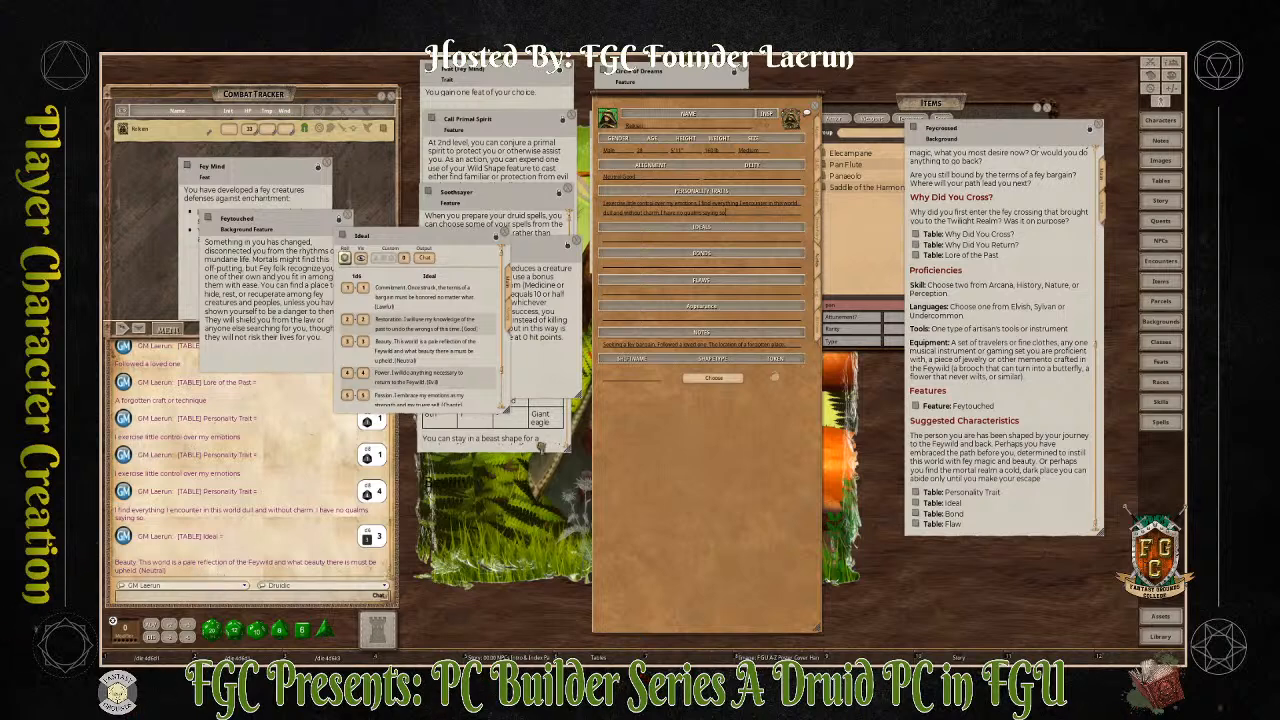
drag(541, 447, 652, 242)
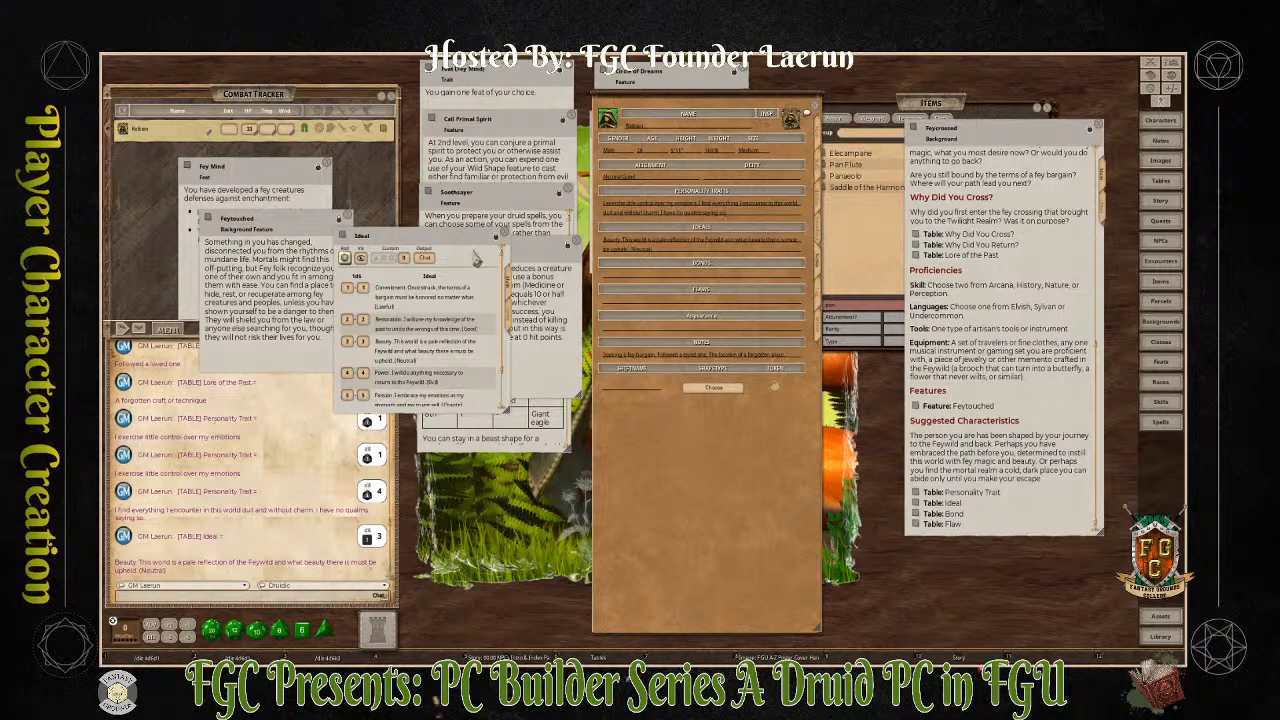
Open the Bond table, copy "I must fulfill the terms of a fey bargain" into the character's Bonds, and close the table
click(915, 513)
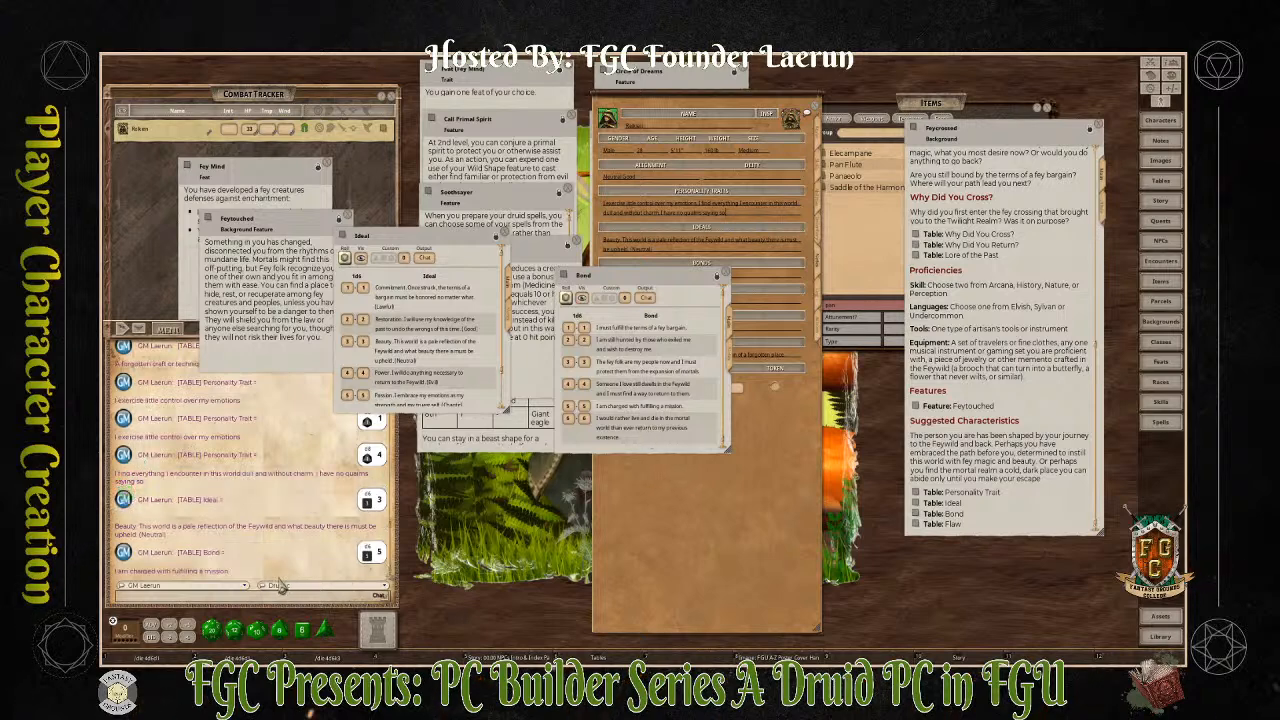
drag(690, 288, 892, 400)
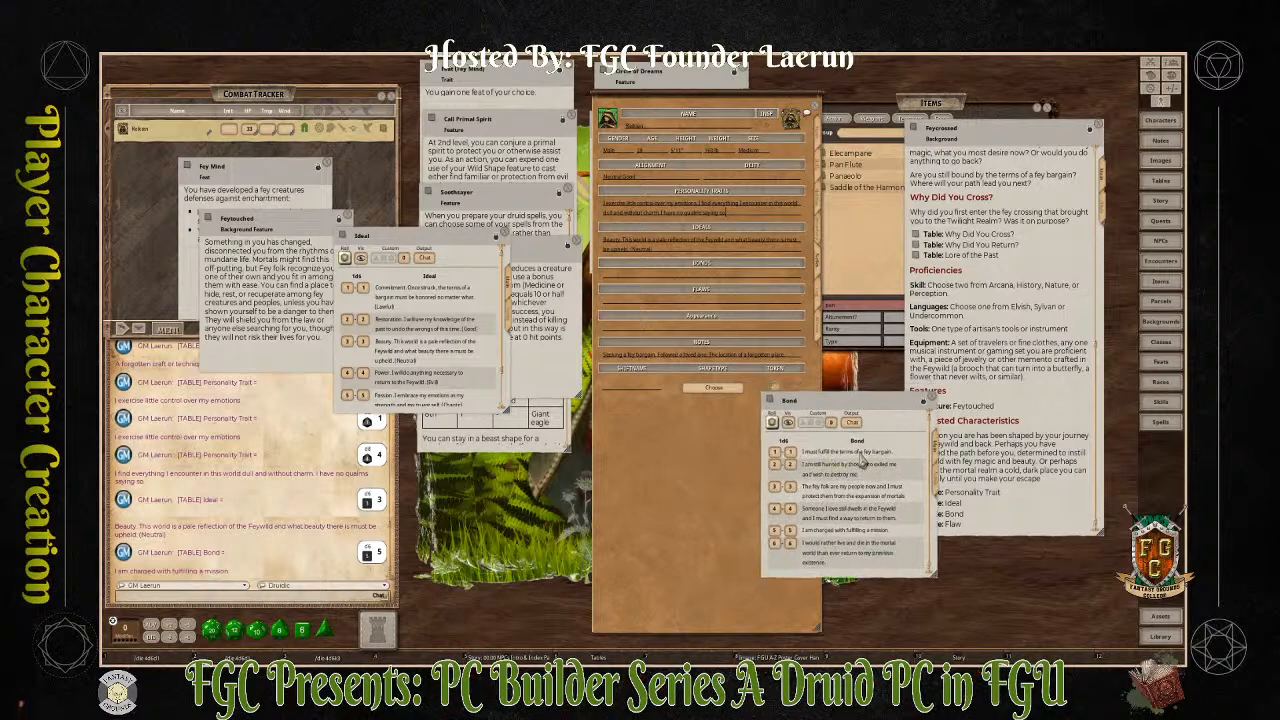
drag(858, 455, 648, 277)
click(923, 400)
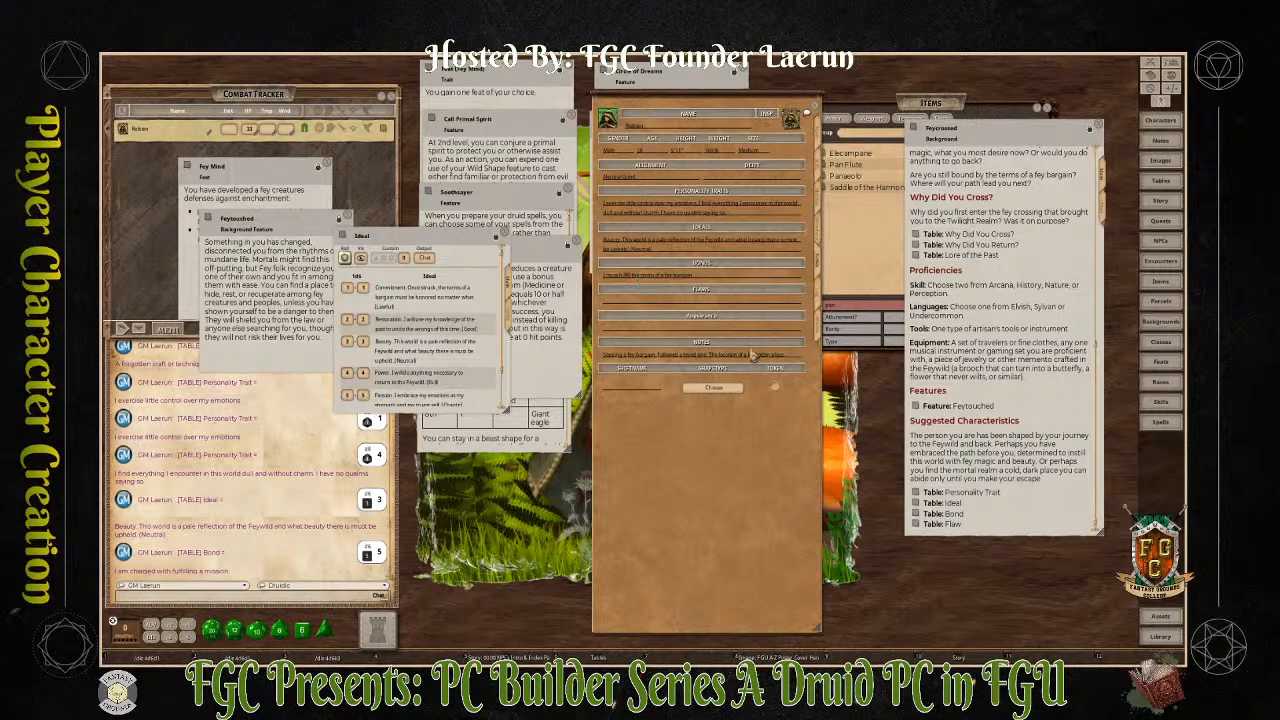
Roll on the Flaw table, copy "I follow my feelings first and think second" into Flaws, and close the Flaw and Ideal tables
click(916, 524)
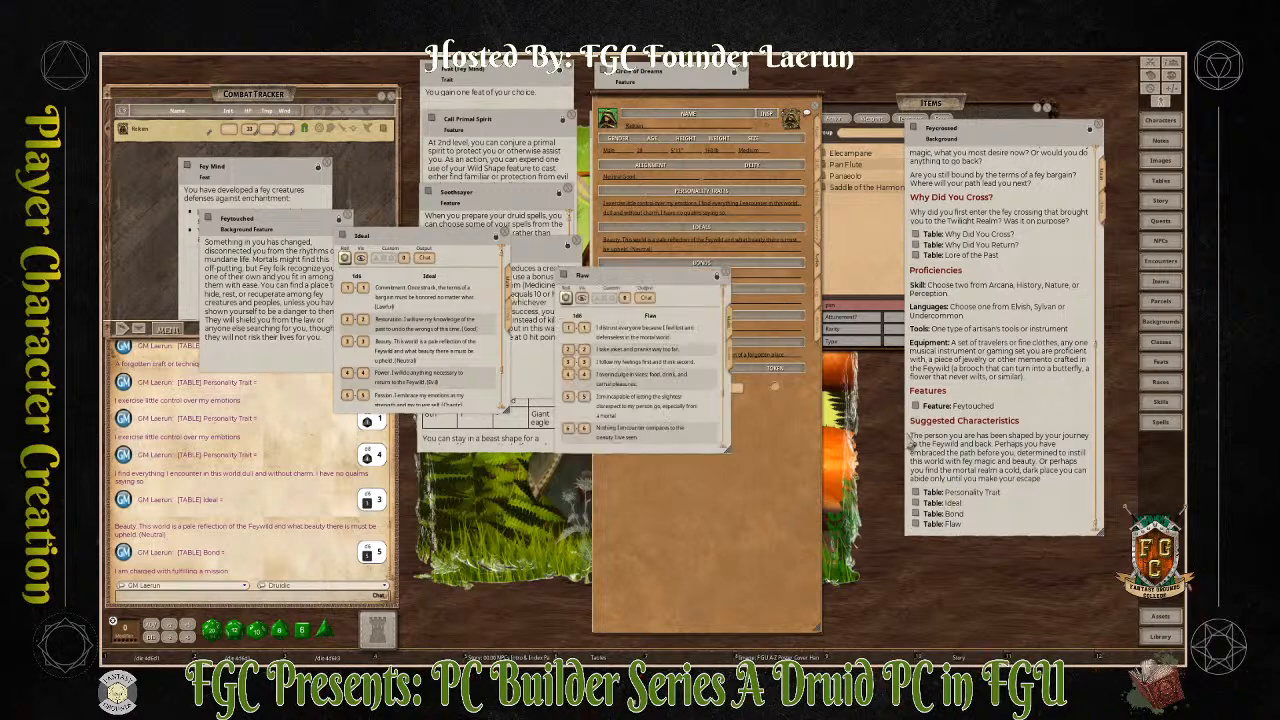
drag(659, 288, 421, 264)
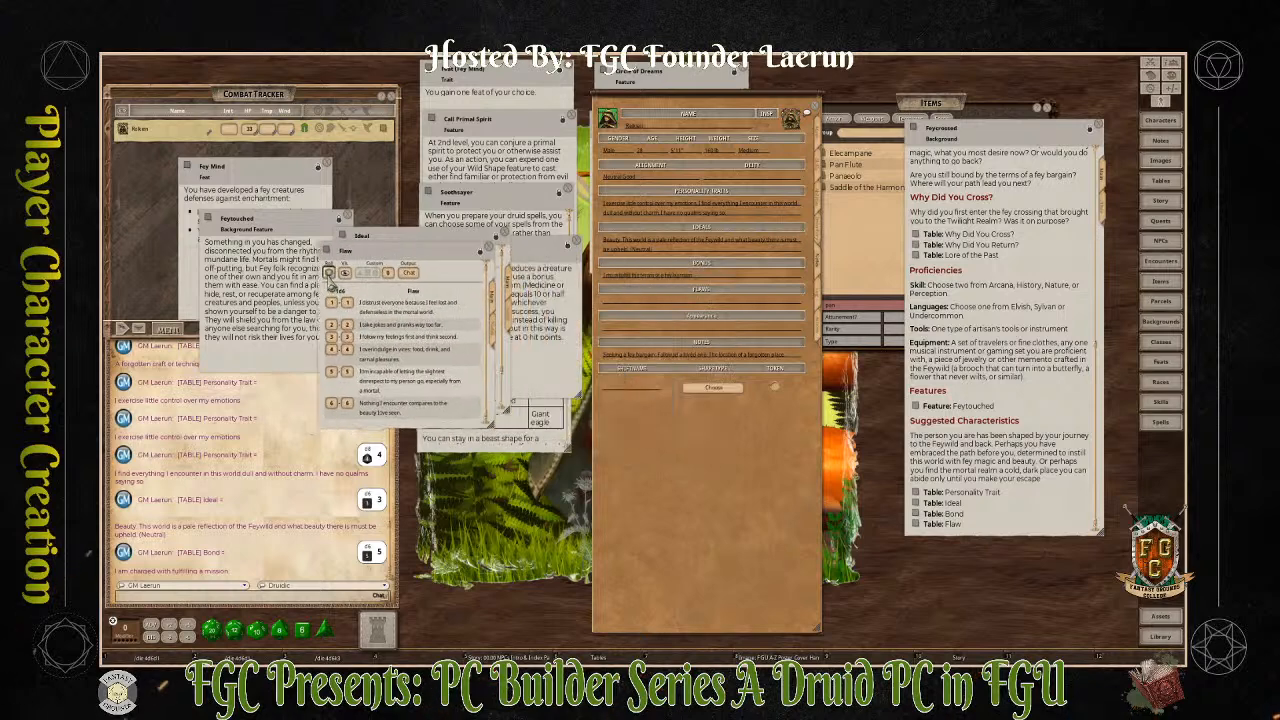
drag(328, 272, 168, 443)
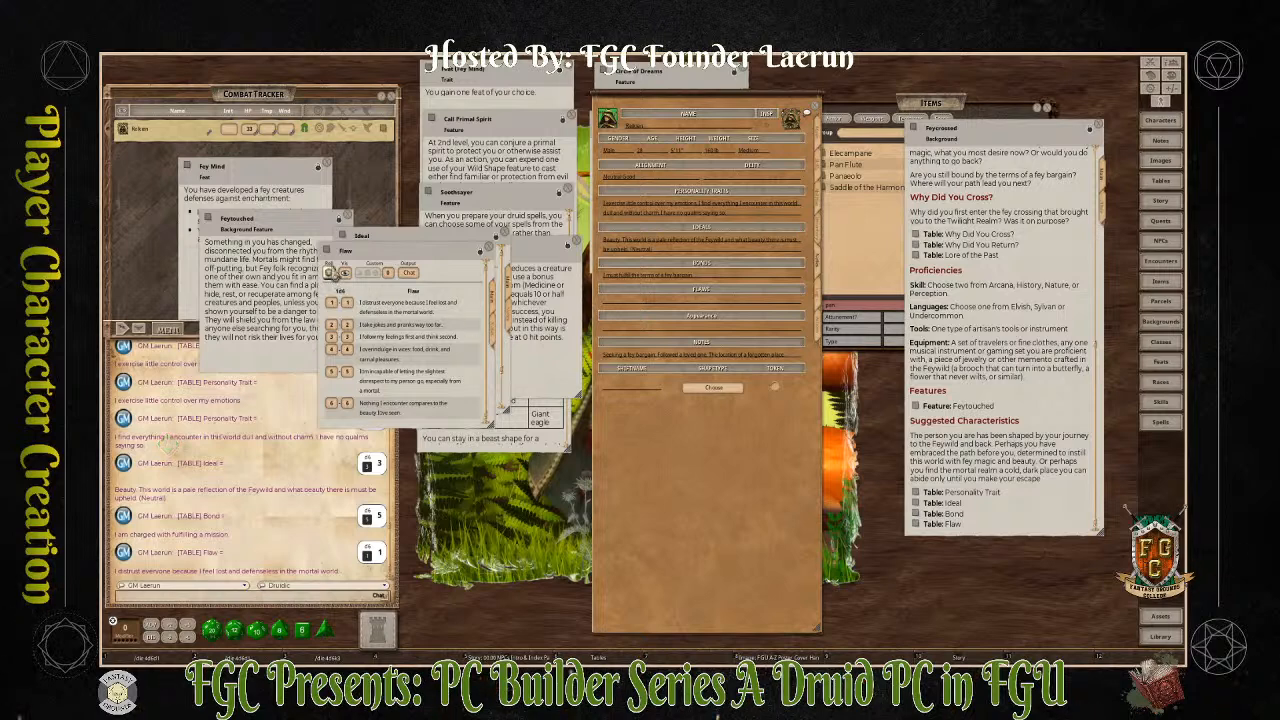
click(330, 273)
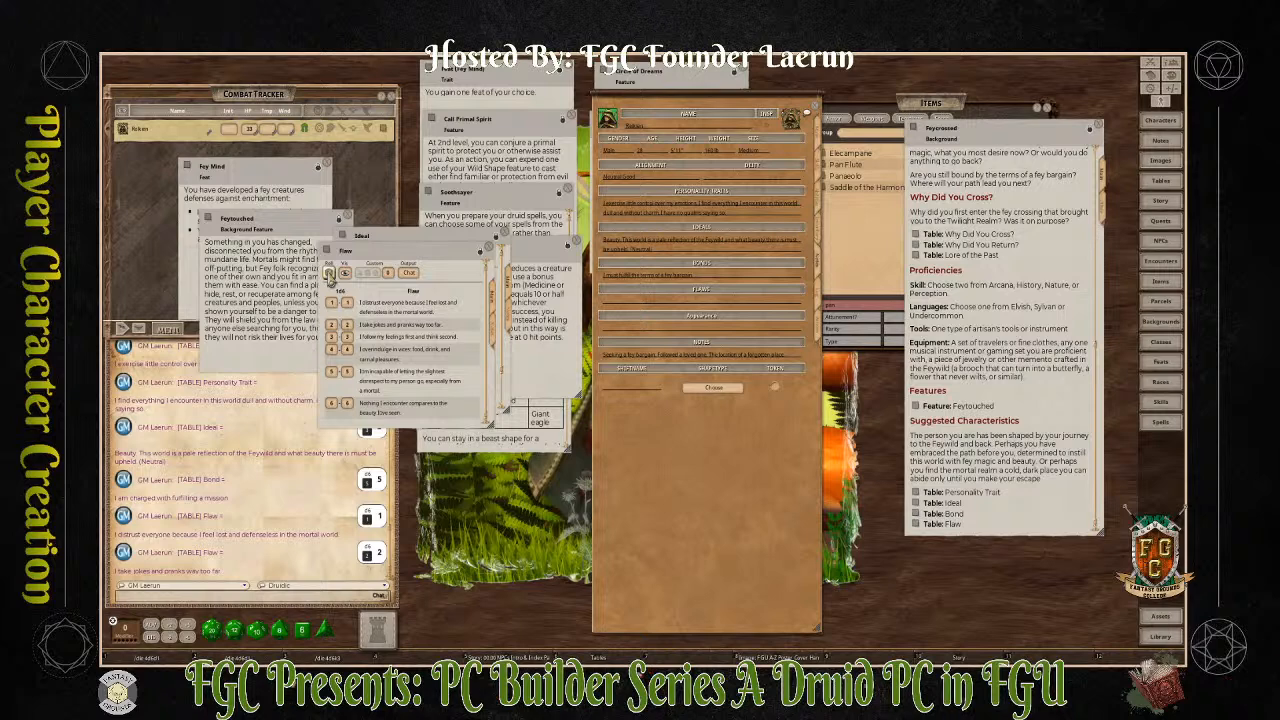
click(330, 273)
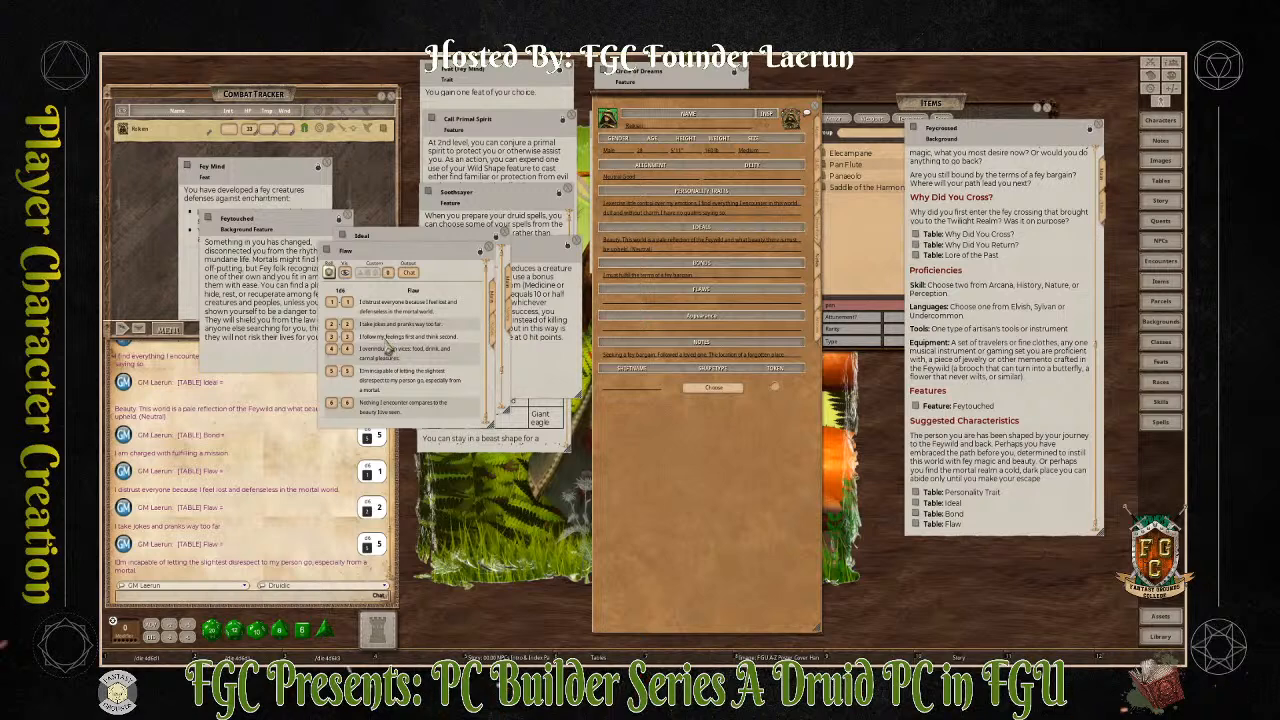
drag(380, 343, 686, 312)
click(490, 244)
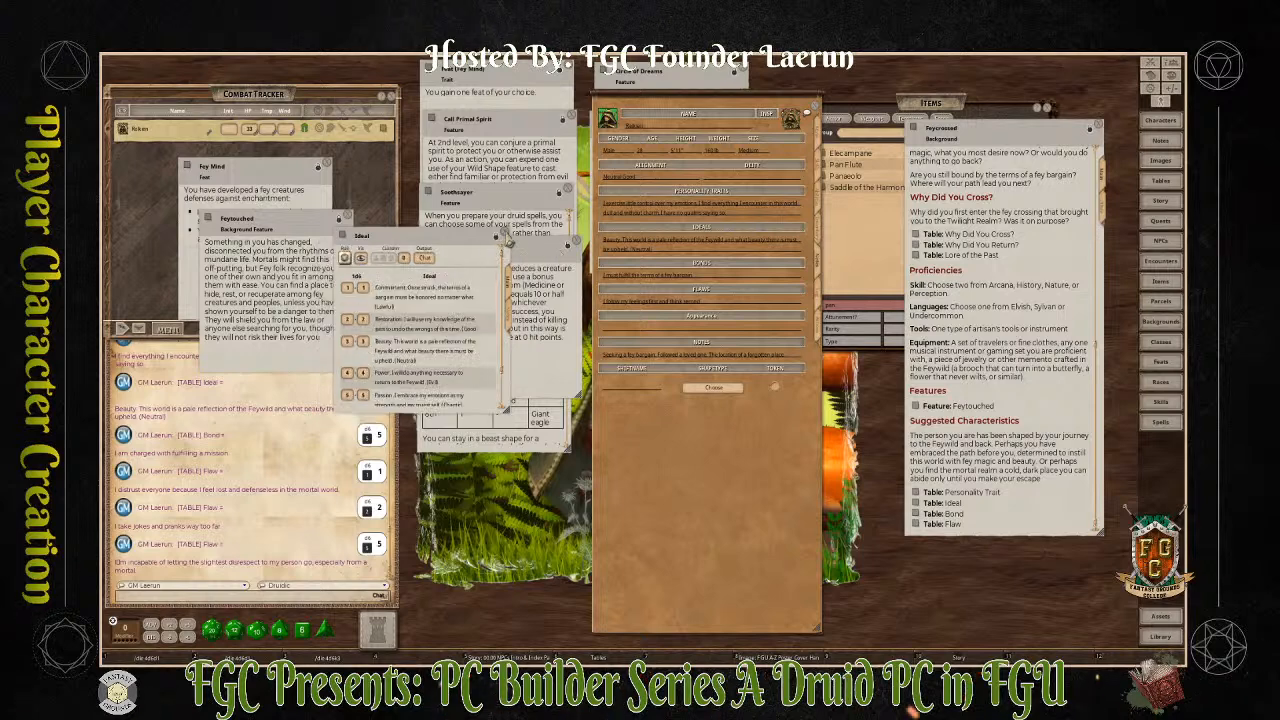
click(505, 239)
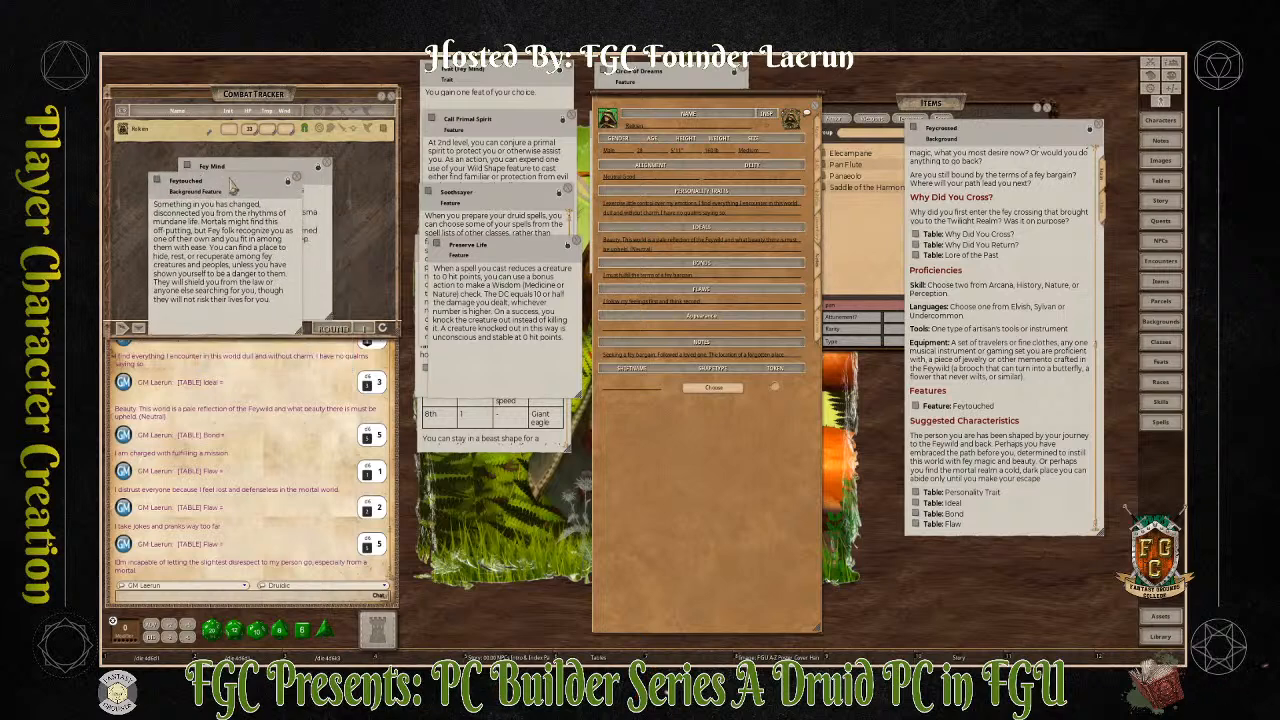
Move the Feytouched record up beside Fey Mind, and set the ranged weapon's ammo to 20 on the character's actions page
drag(290, 228, 232, 180)
click(819, 302)
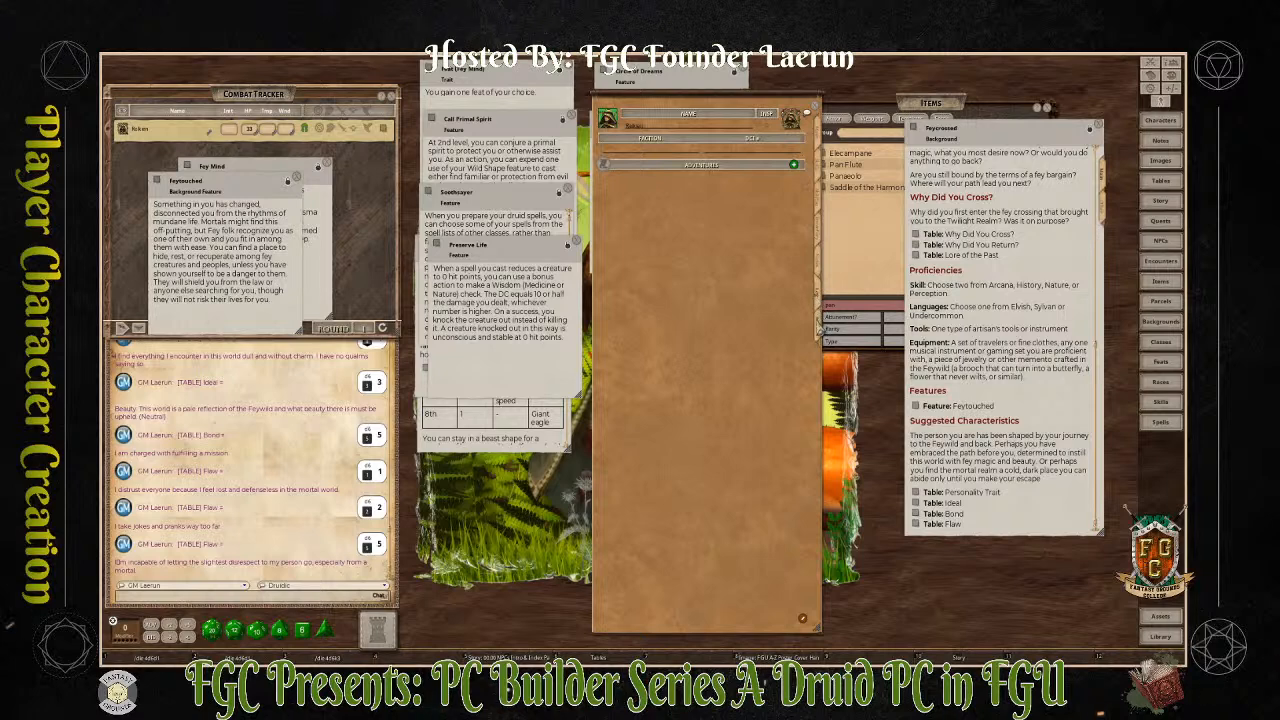
click(818, 326)
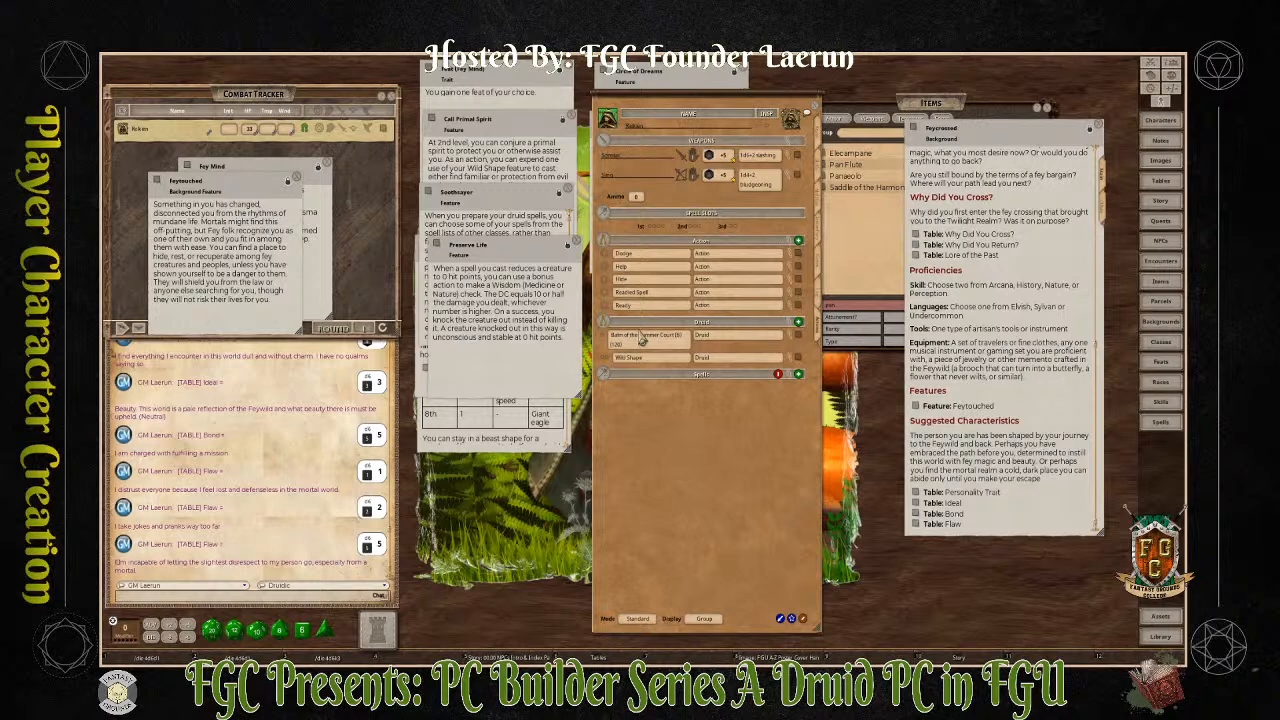
click(636, 197)
text(20)
Add the Preserve Life feature to the character's powers, assign it to the Druid group, and collapse its effect details
drag(499, 254, 264, 310)
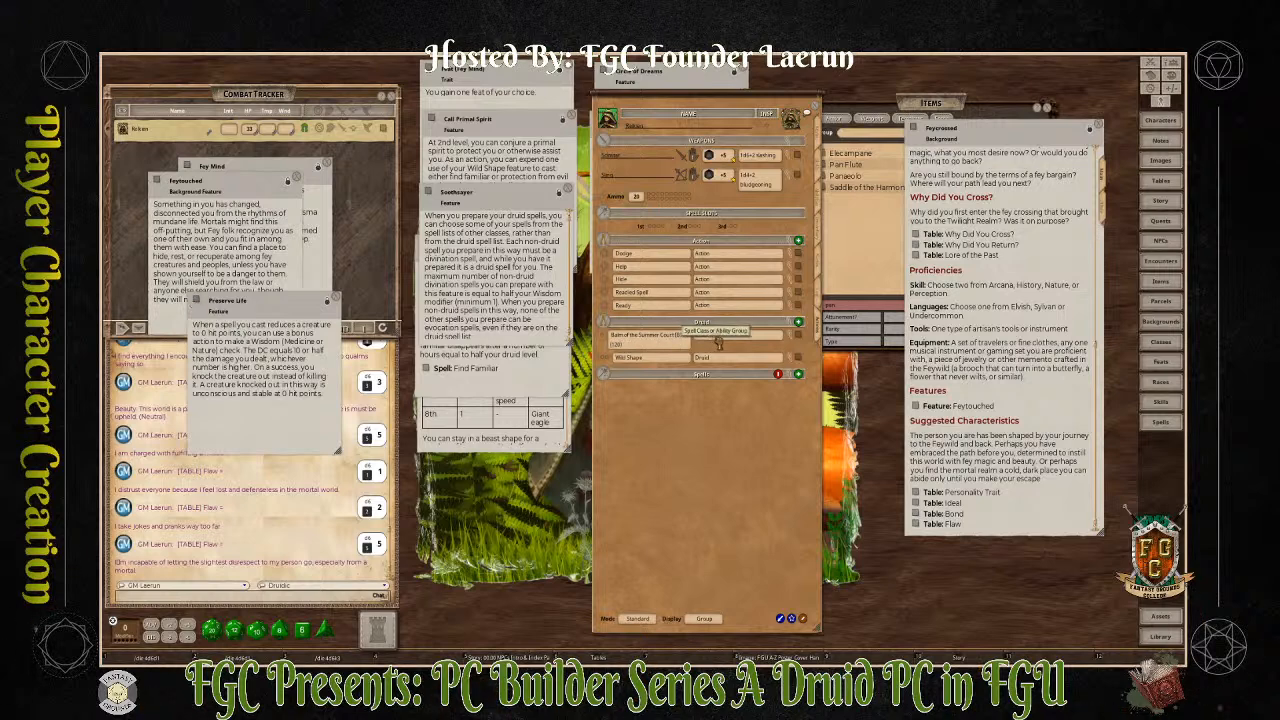
drag(718, 343, 720, 342)
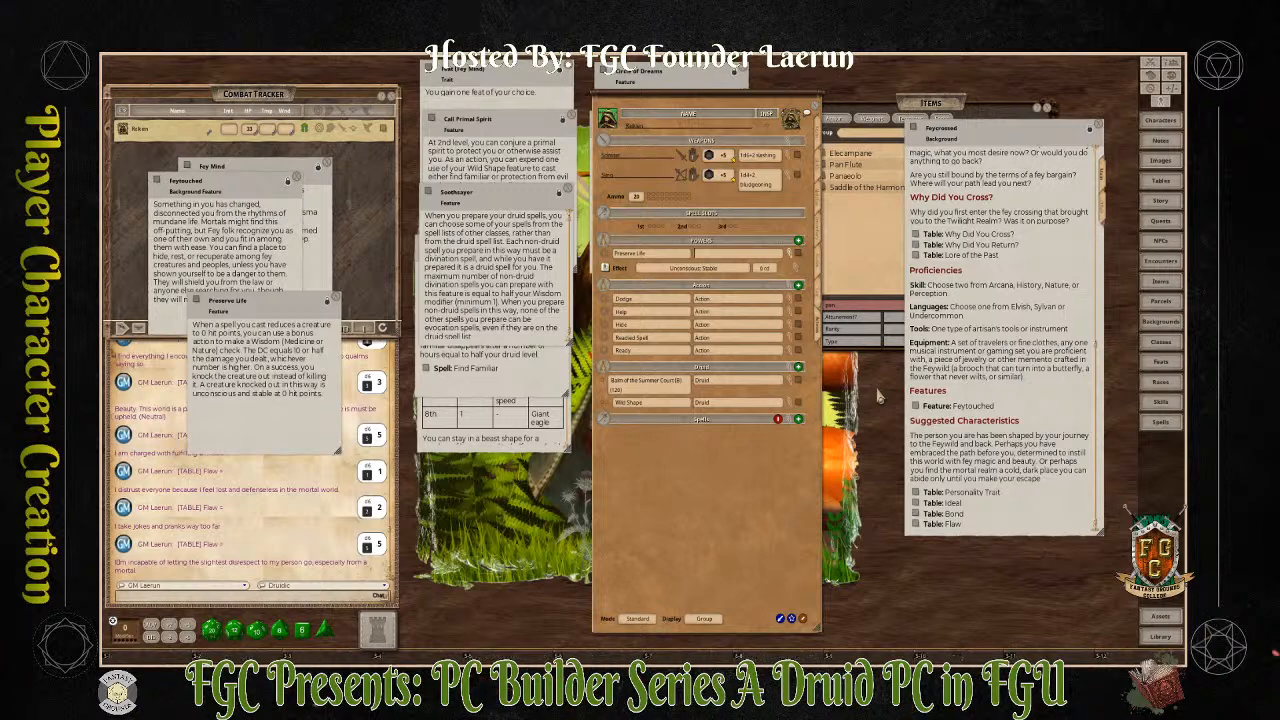
click(731, 386)
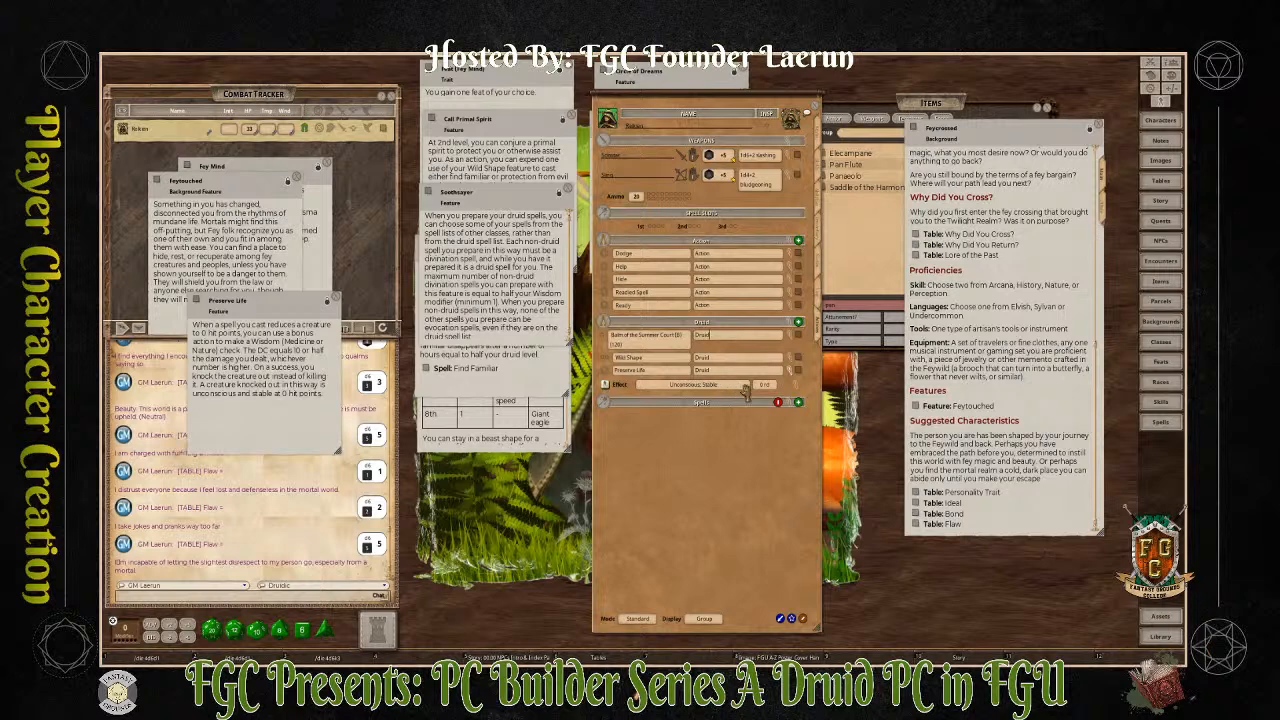
click(793, 372)
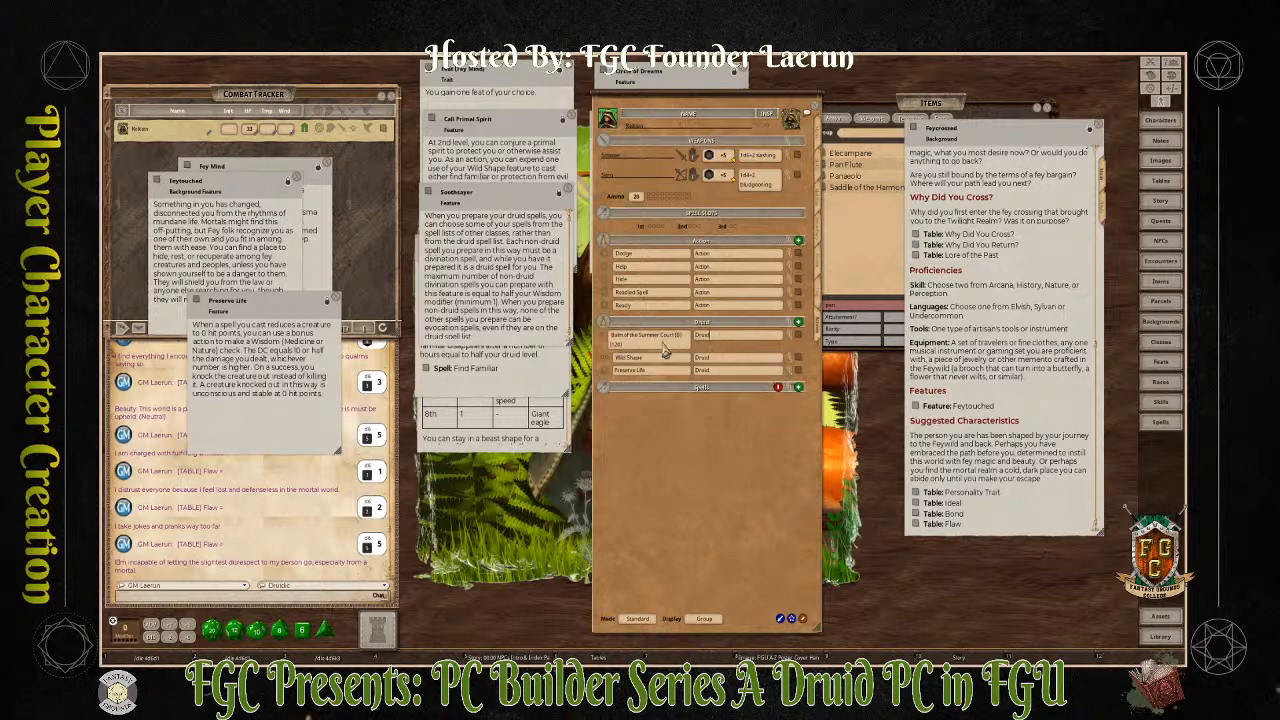
Examine the Balm of the Summer Court description, close it, and check the power's heal details in the Druid group
click(804, 341)
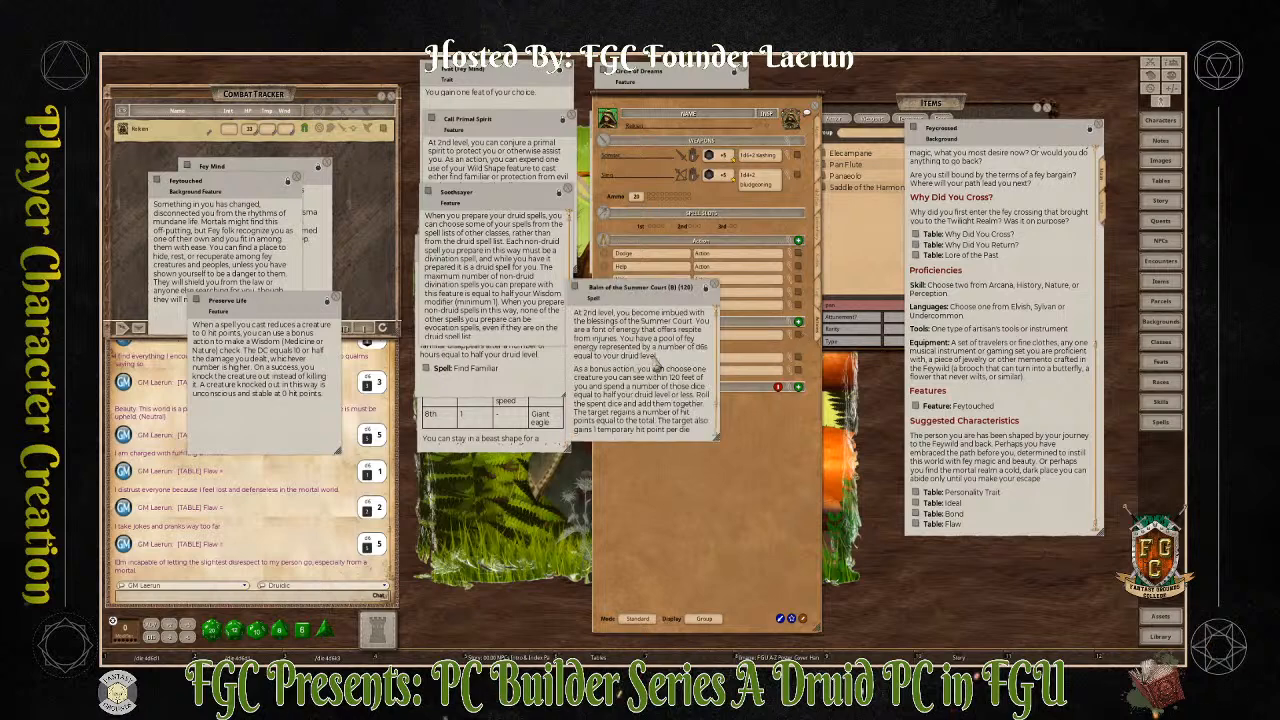
scroll(672, 380, down, 1)
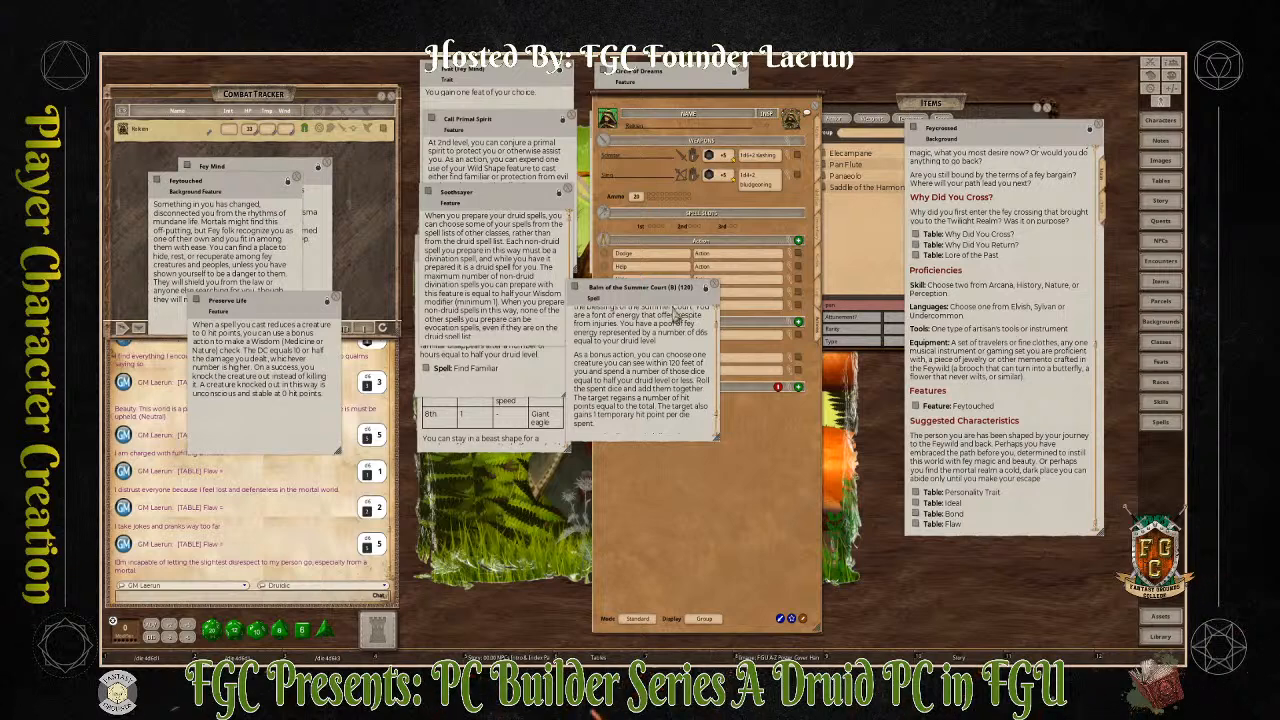
drag(667, 296, 781, 425)
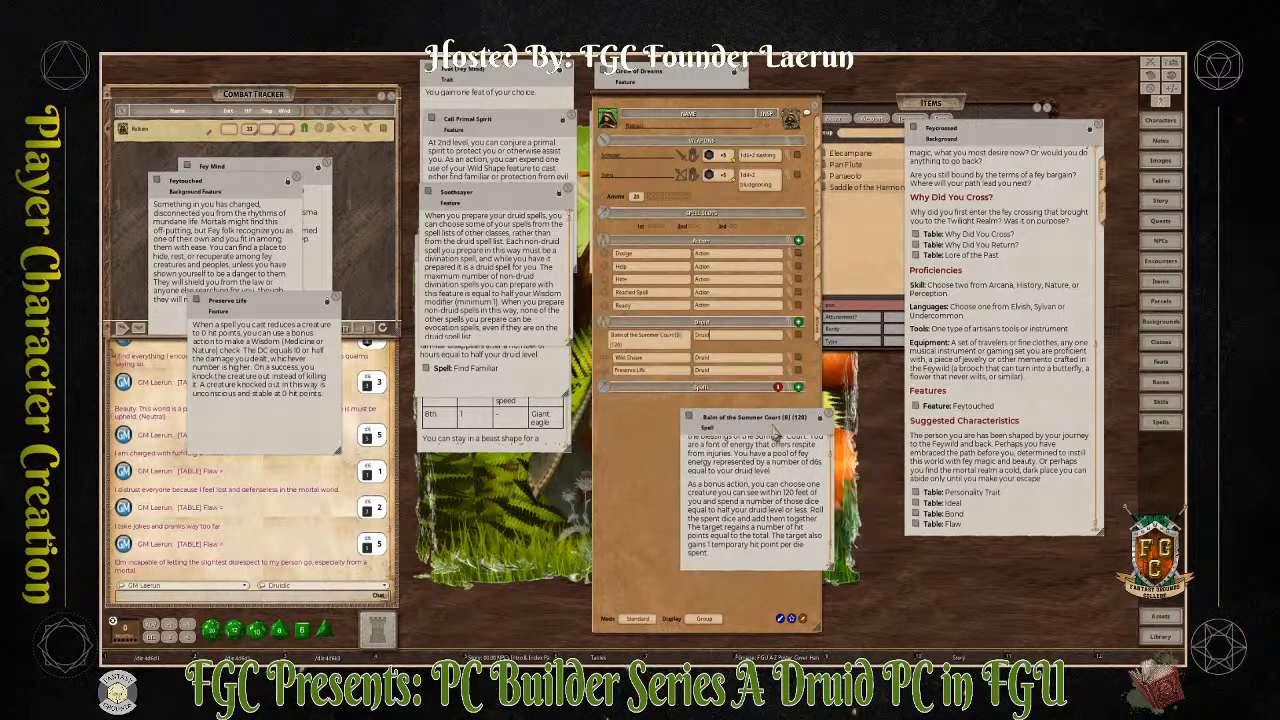
click(829, 413)
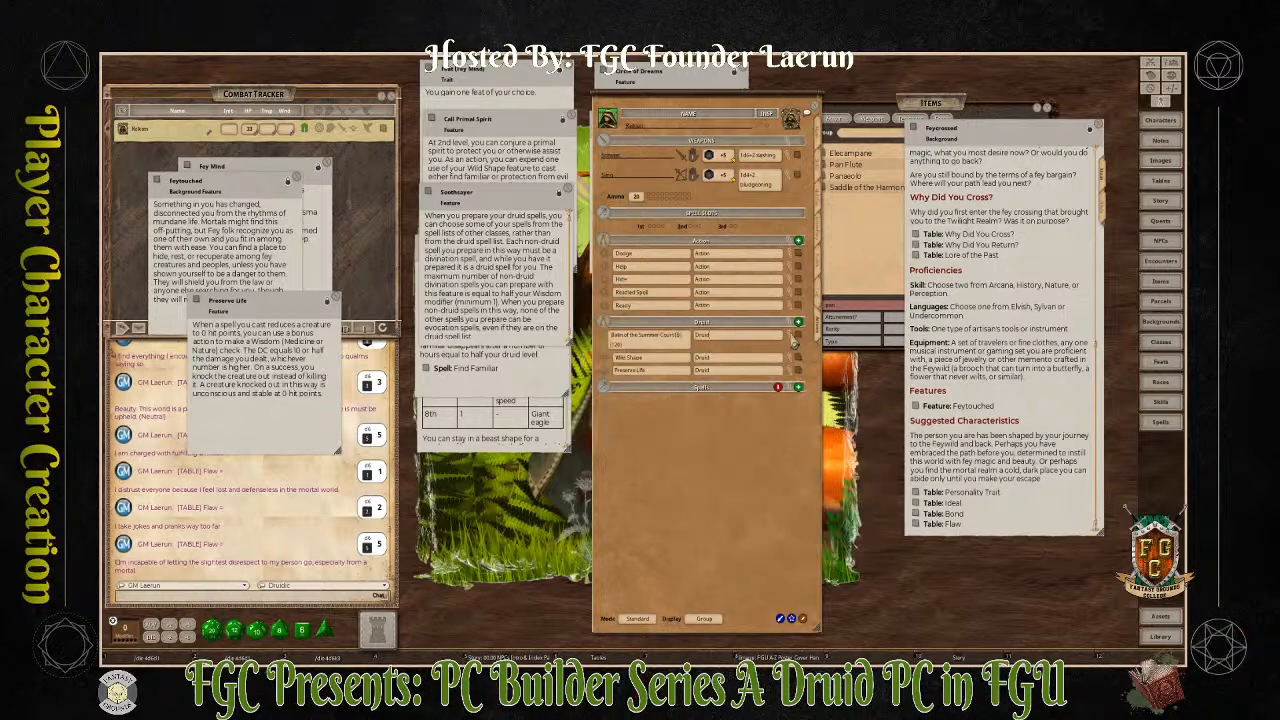
click(790, 338)
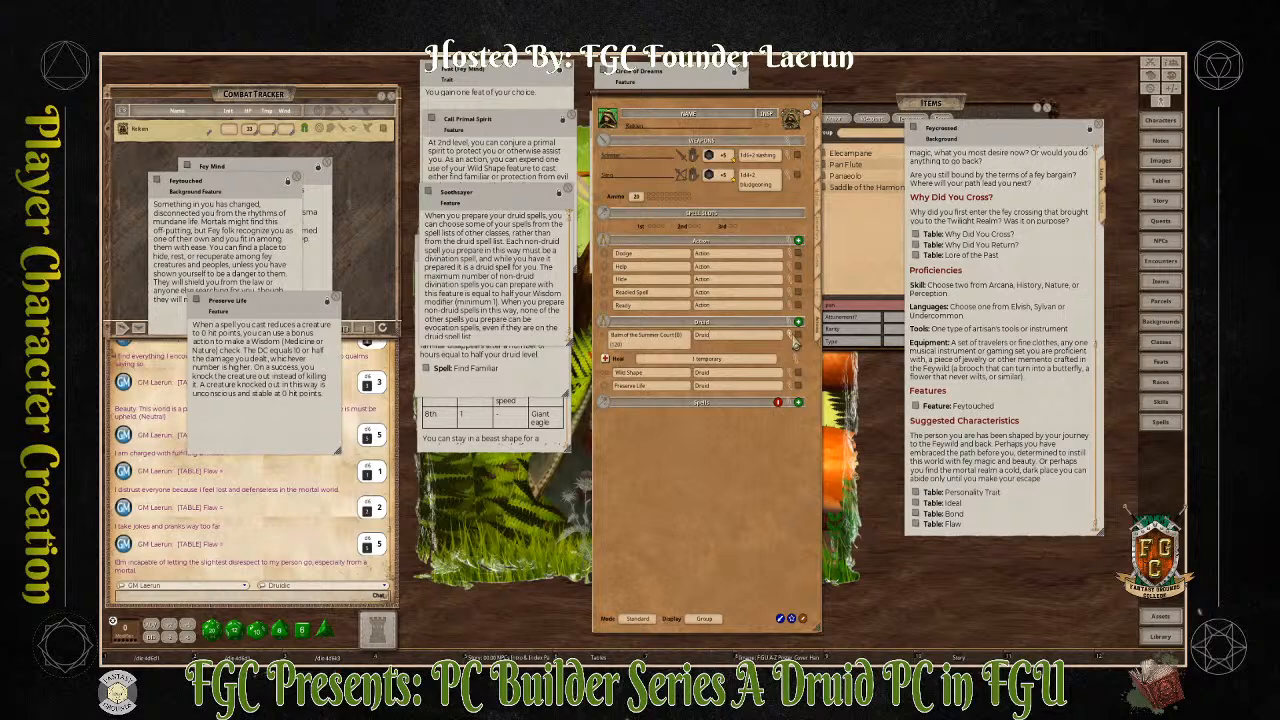
click(795, 340)
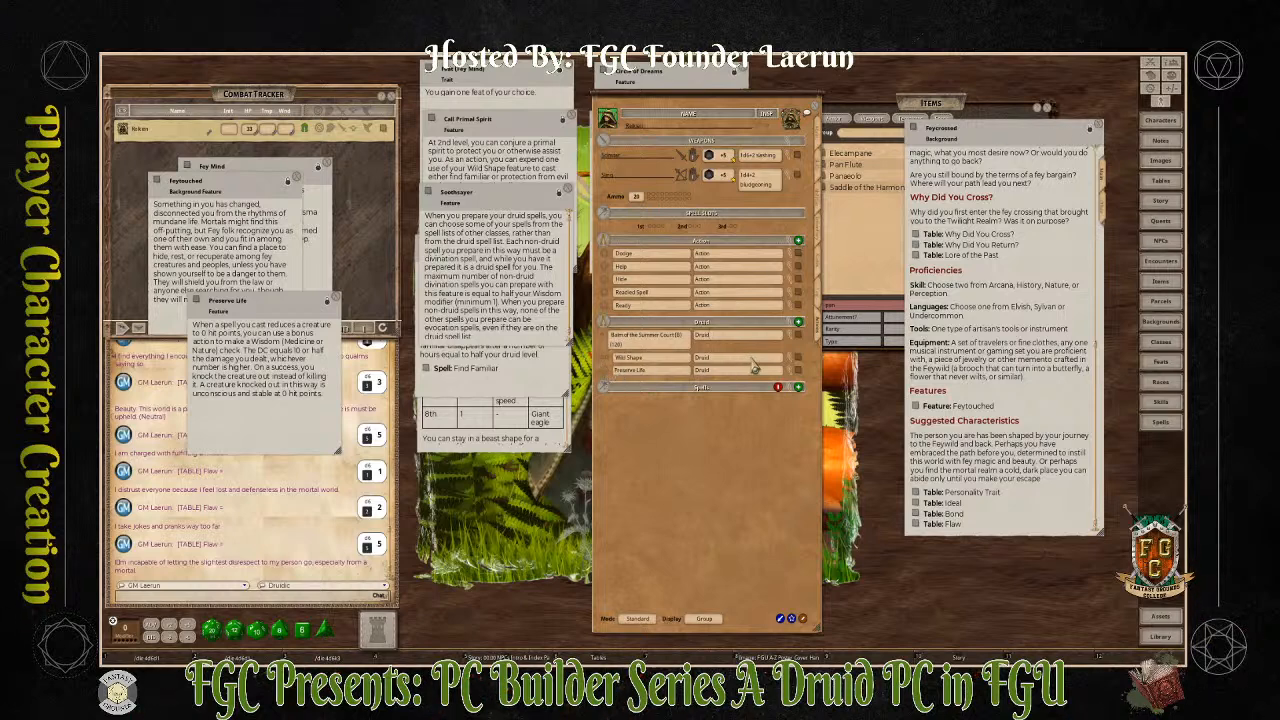
Check the Wild Shape power's effect and damage details and delete that power from the Druid group
click(792, 364)
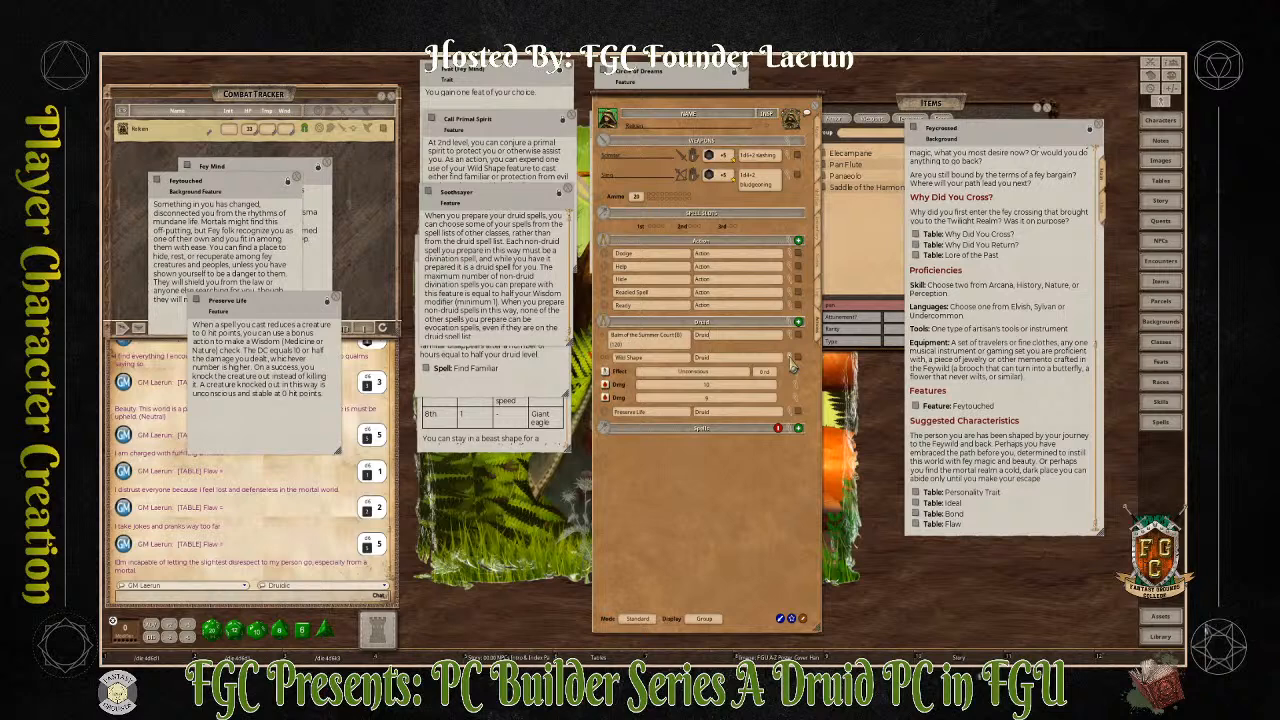
click(792, 364)
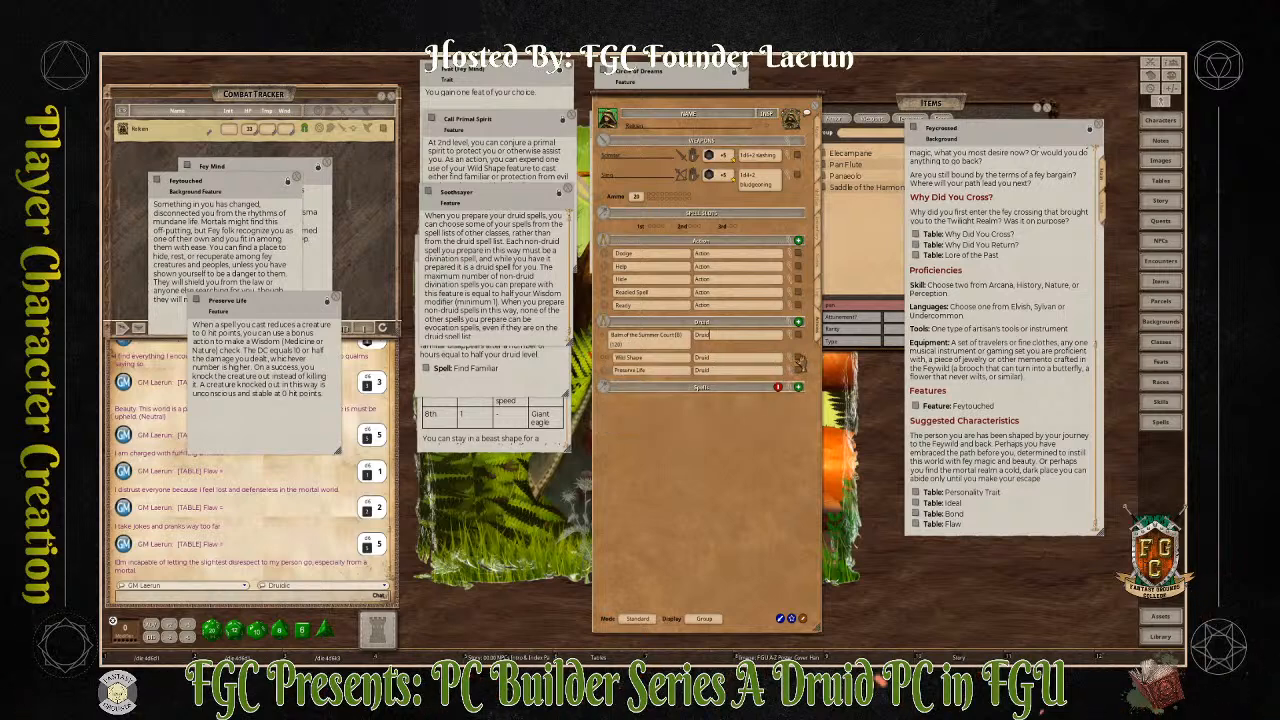
right_click(799, 362)
click(768, 386)
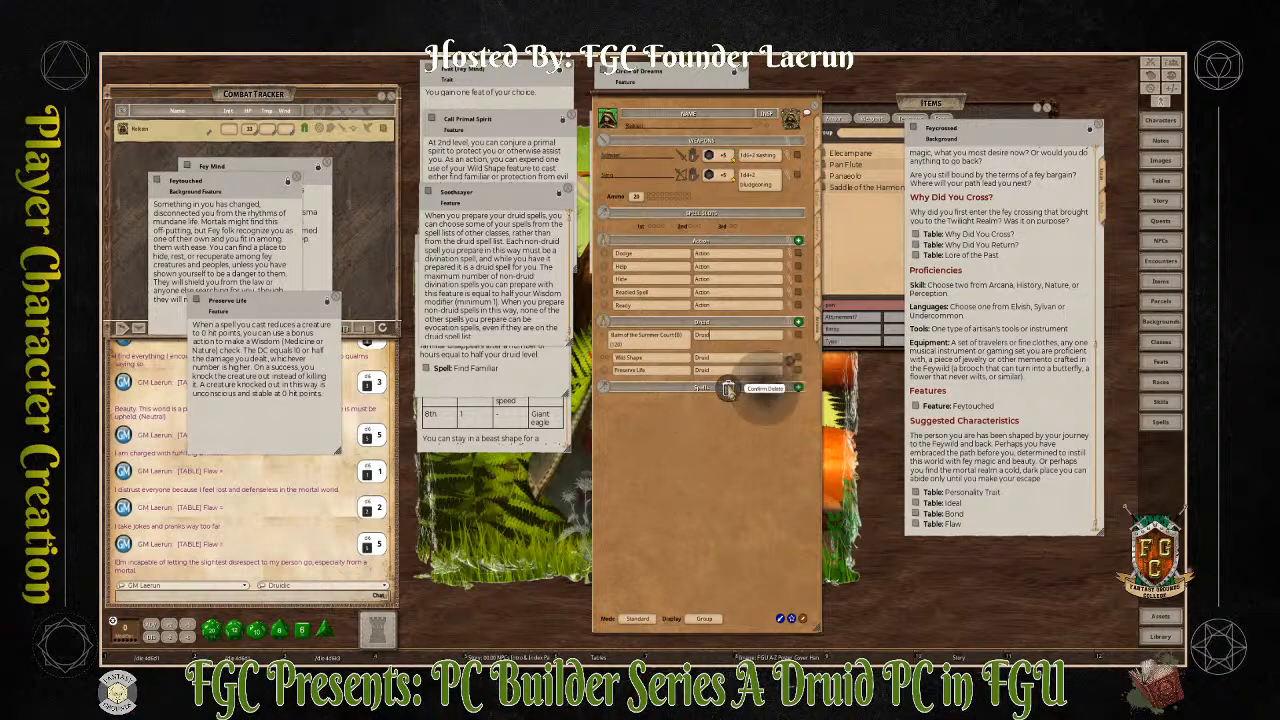
click(729, 389)
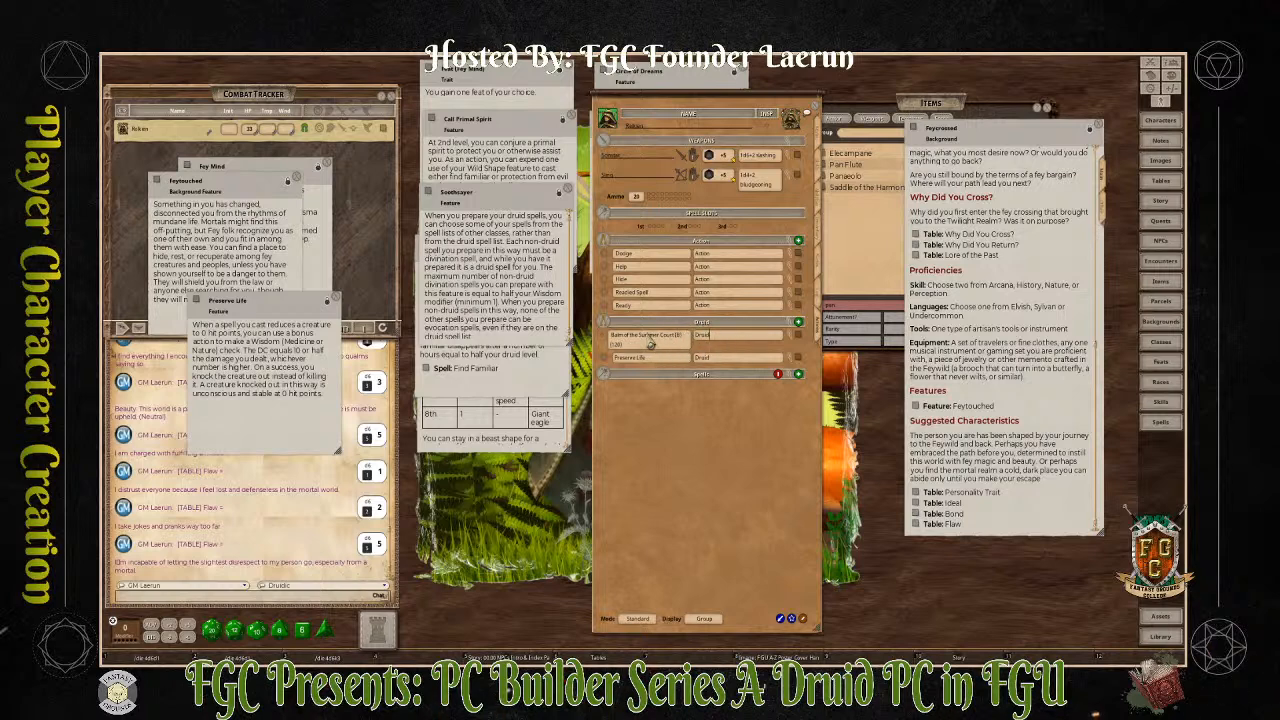
Move the character sheet over beside the chat and combat tracker, and close the Feycrossed background record
click(711, 339)
drag(768, 107, 641, 110)
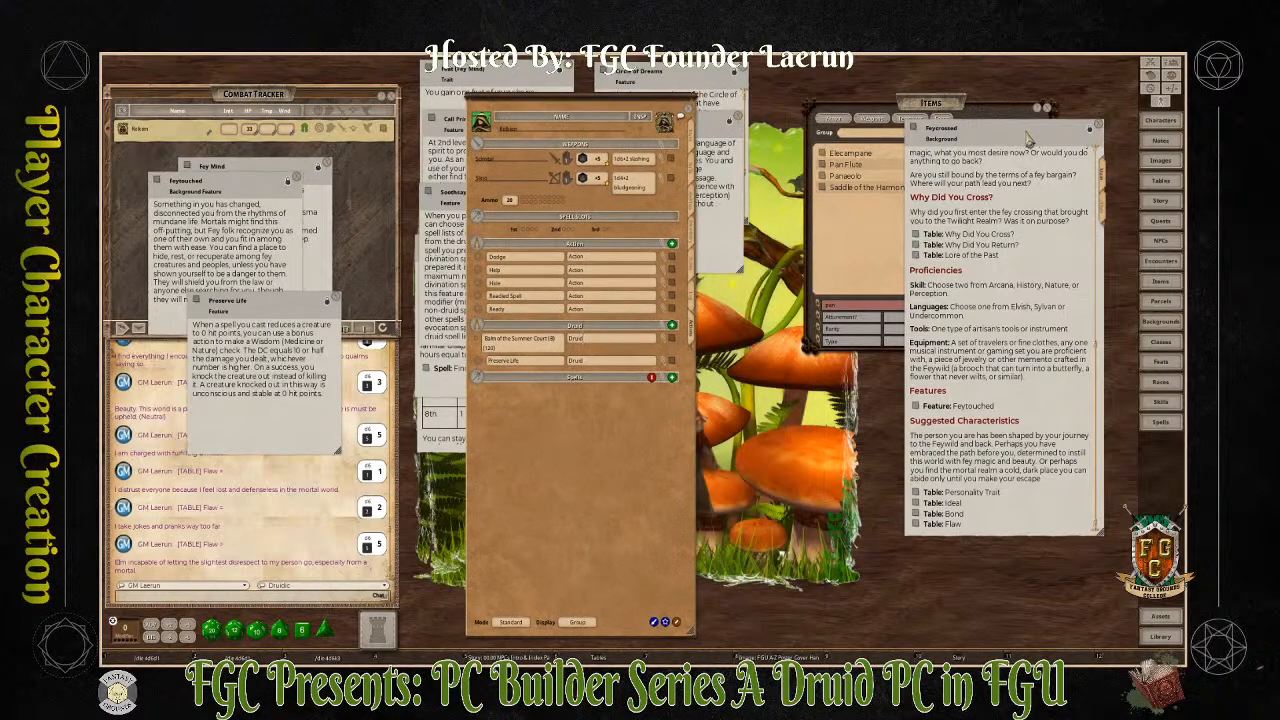
drag(1030, 141, 860, 148)
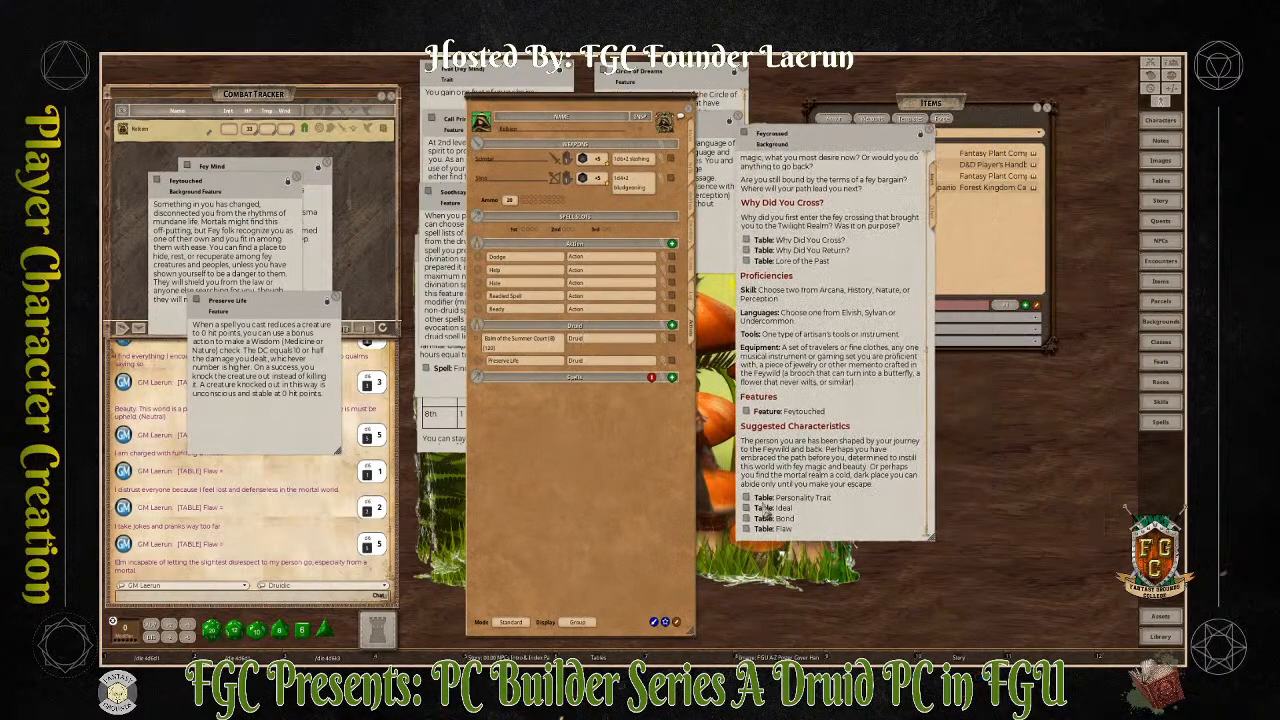
click(928, 134)
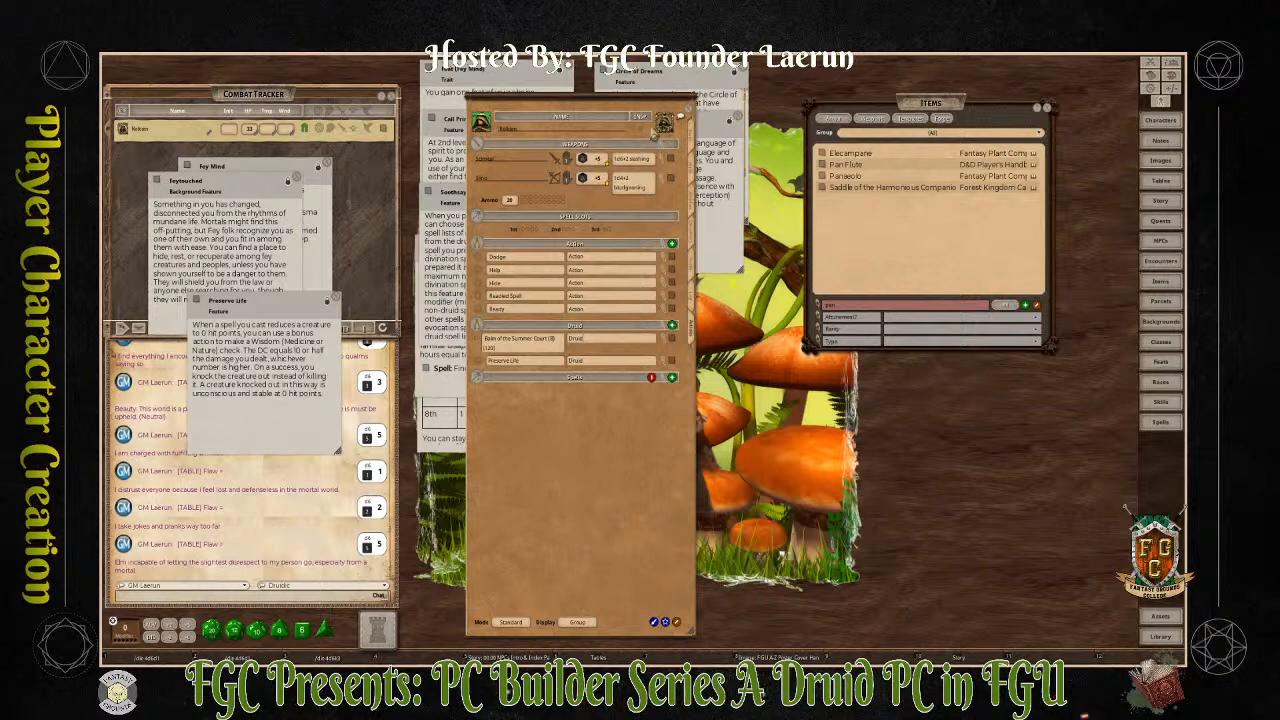
Open the Druid class record from the character's class and level details, close those details, and enlarge the record beside the sheet
click(697, 142)
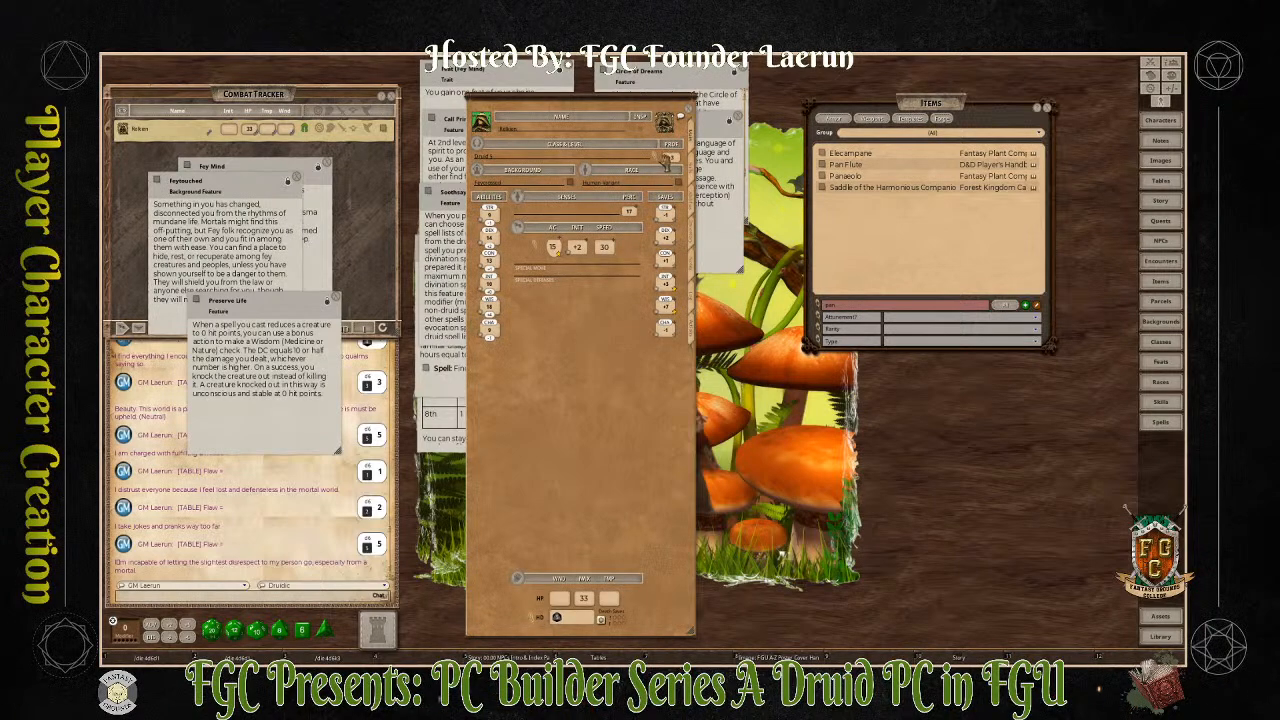
click(654, 158)
drag(692, 185, 903, 316)
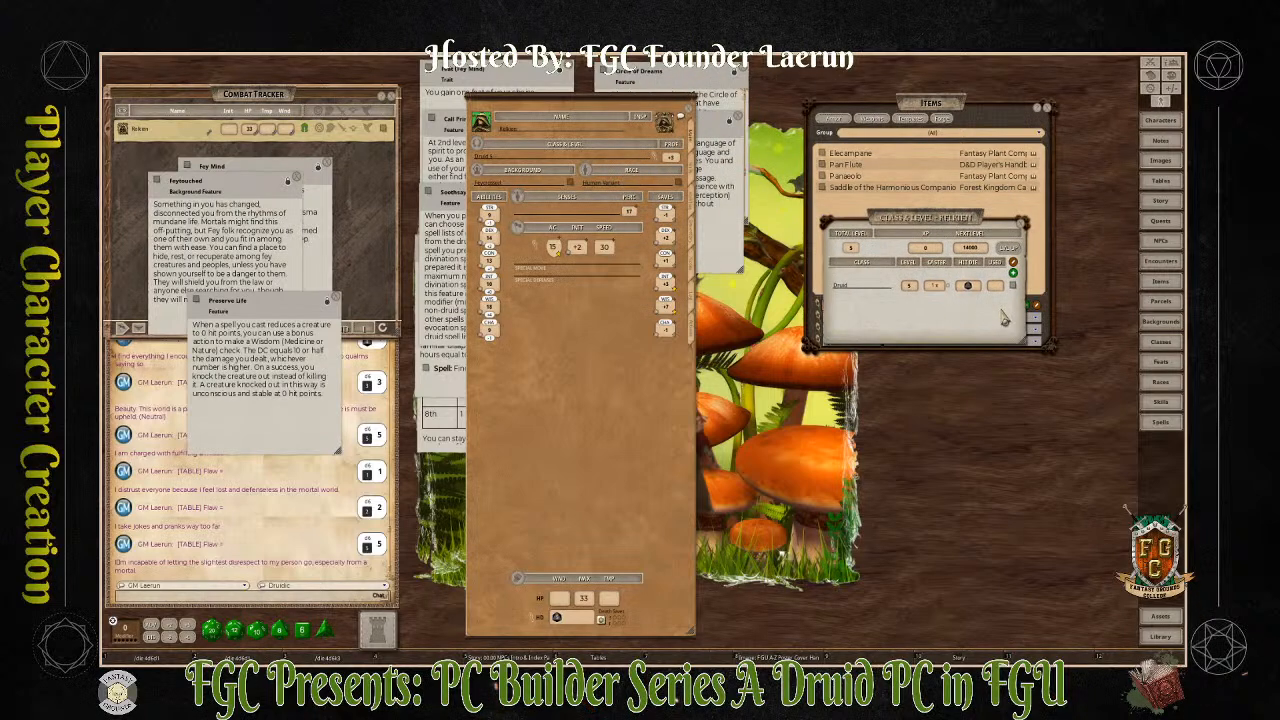
click(1012, 286)
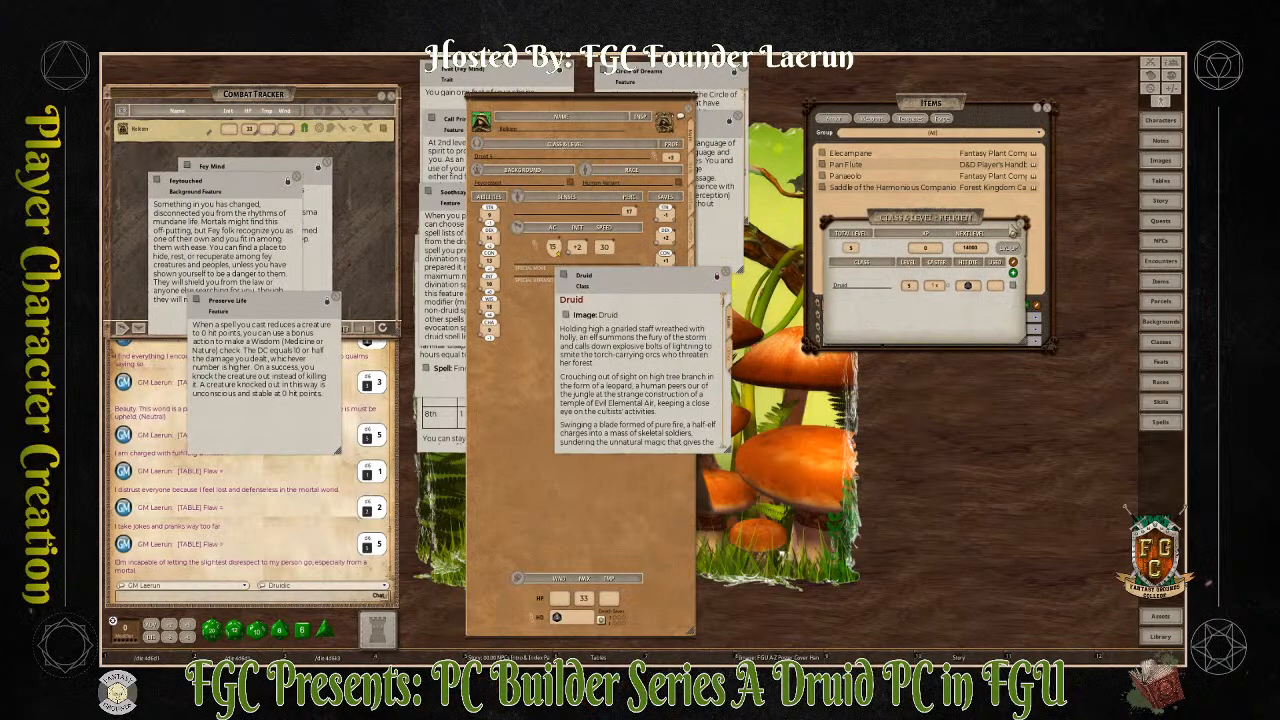
click(1022, 224)
drag(640, 276, 800, 94)
drag(893, 270, 1060, 625)
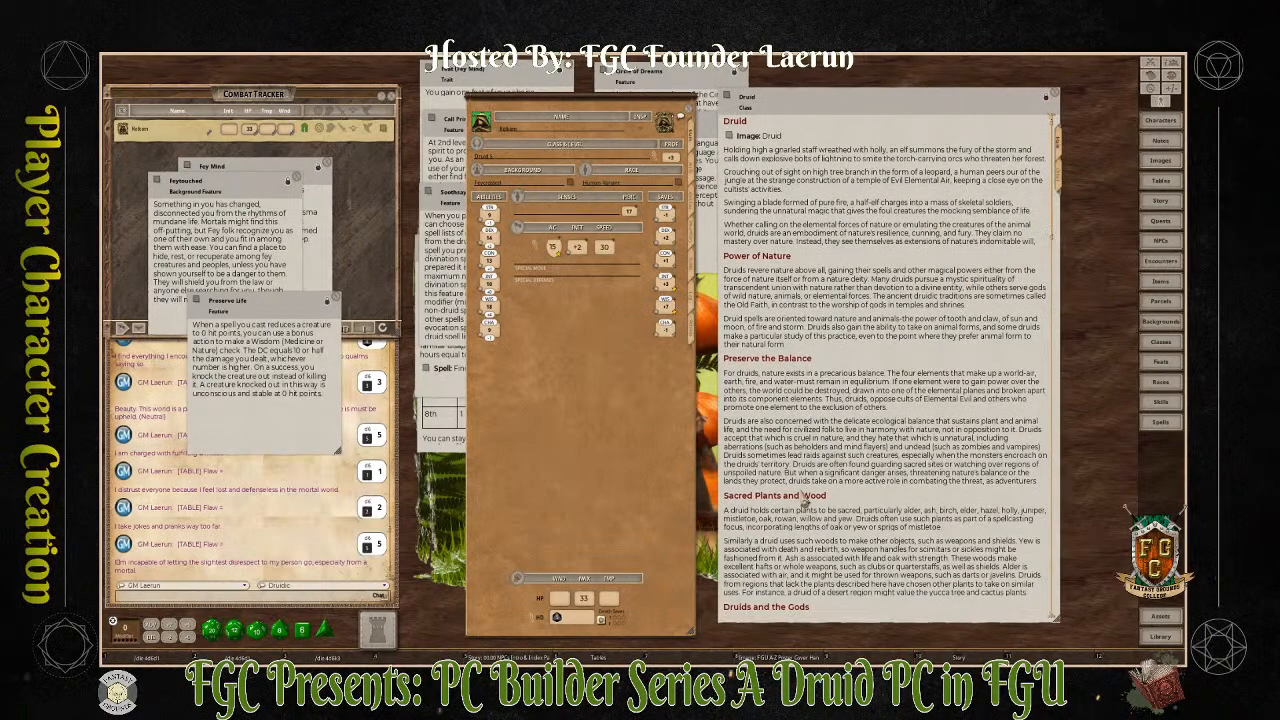
Widen the Druid class record and examine its level progression and Spell Slots per Spell Level tables
scroll(806, 500, down, 5)
scroll(813, 538, down, 6)
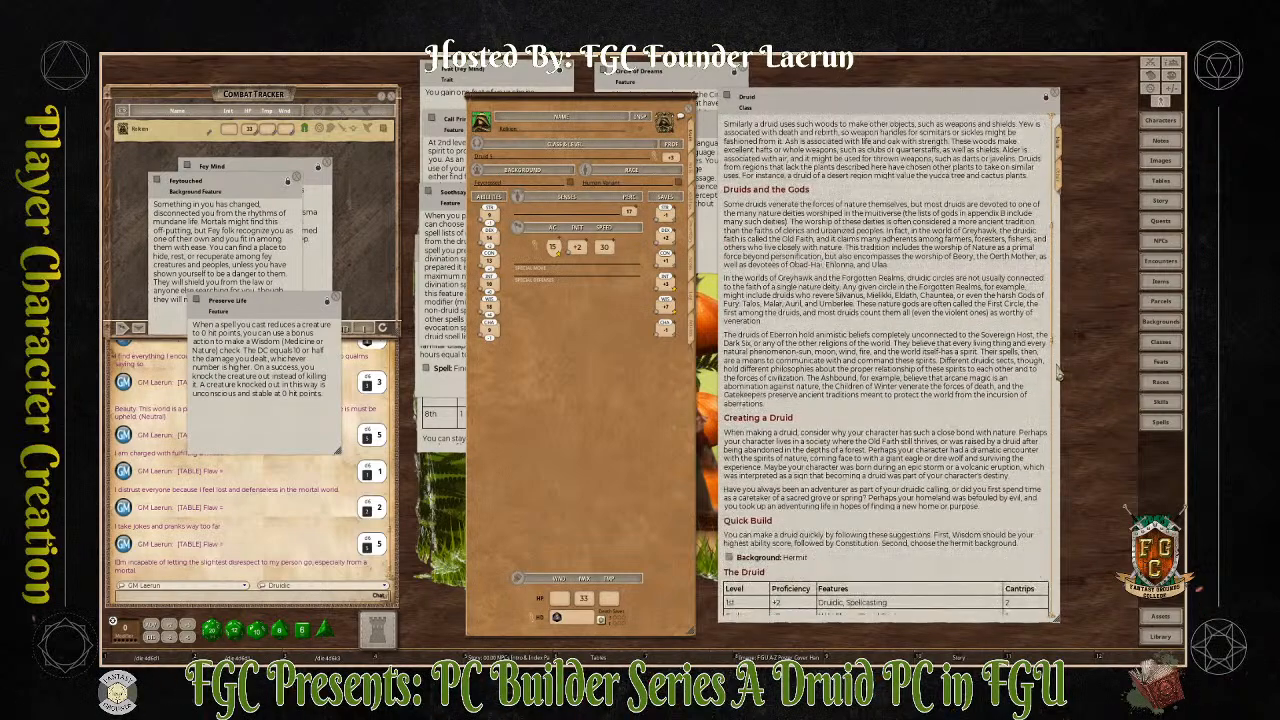
drag(1057, 370, 1061, 410)
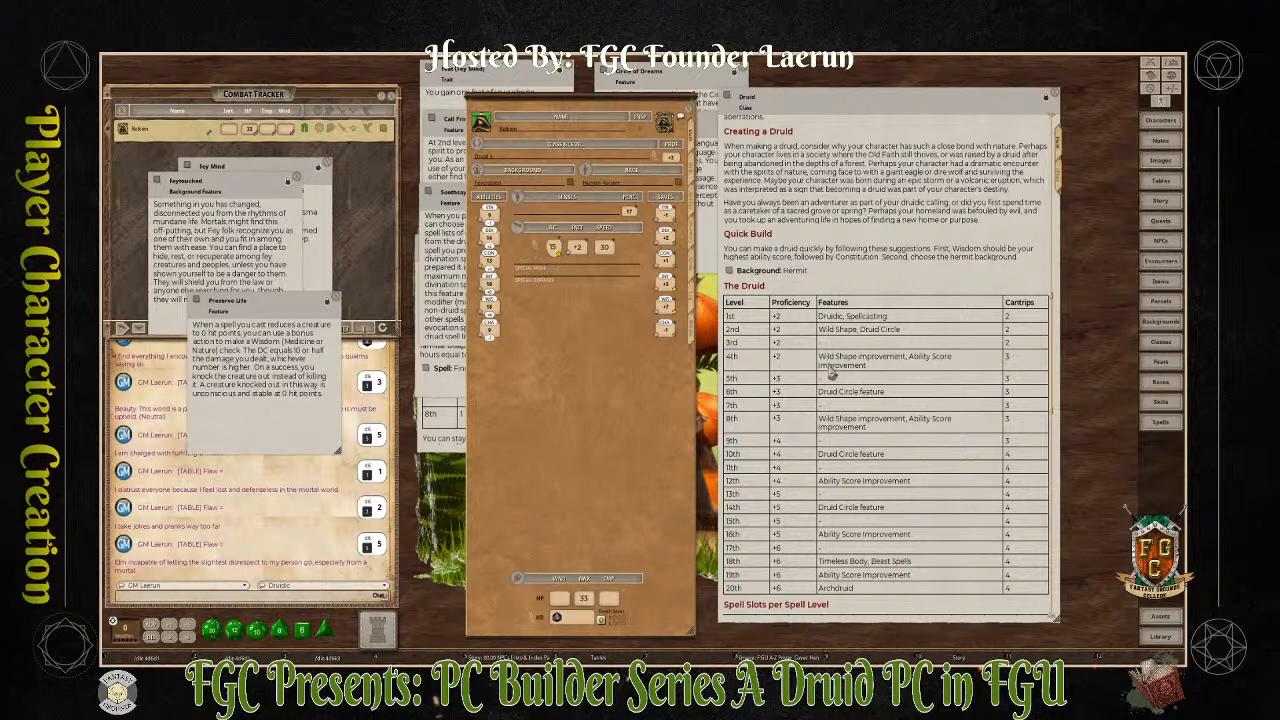
drag(1063, 400, 1102, 405)
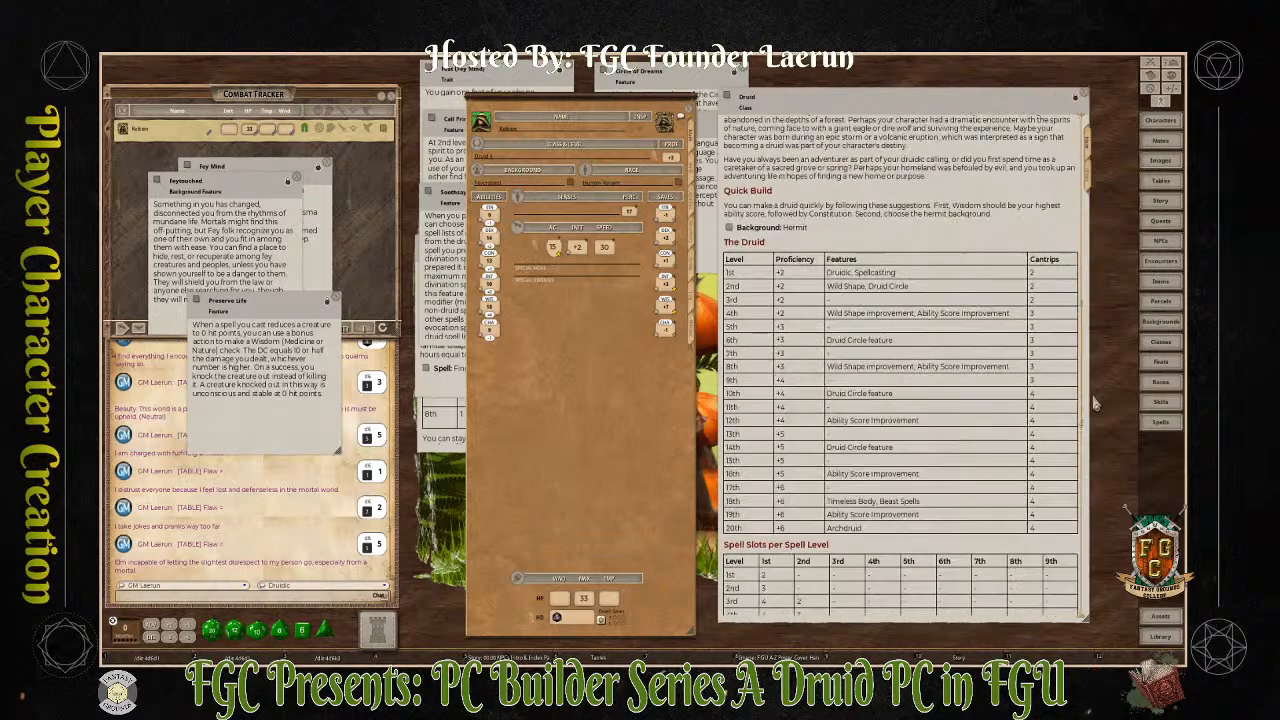
scroll(1012, 422, down, 2)
scroll(1004, 434, down, 1)
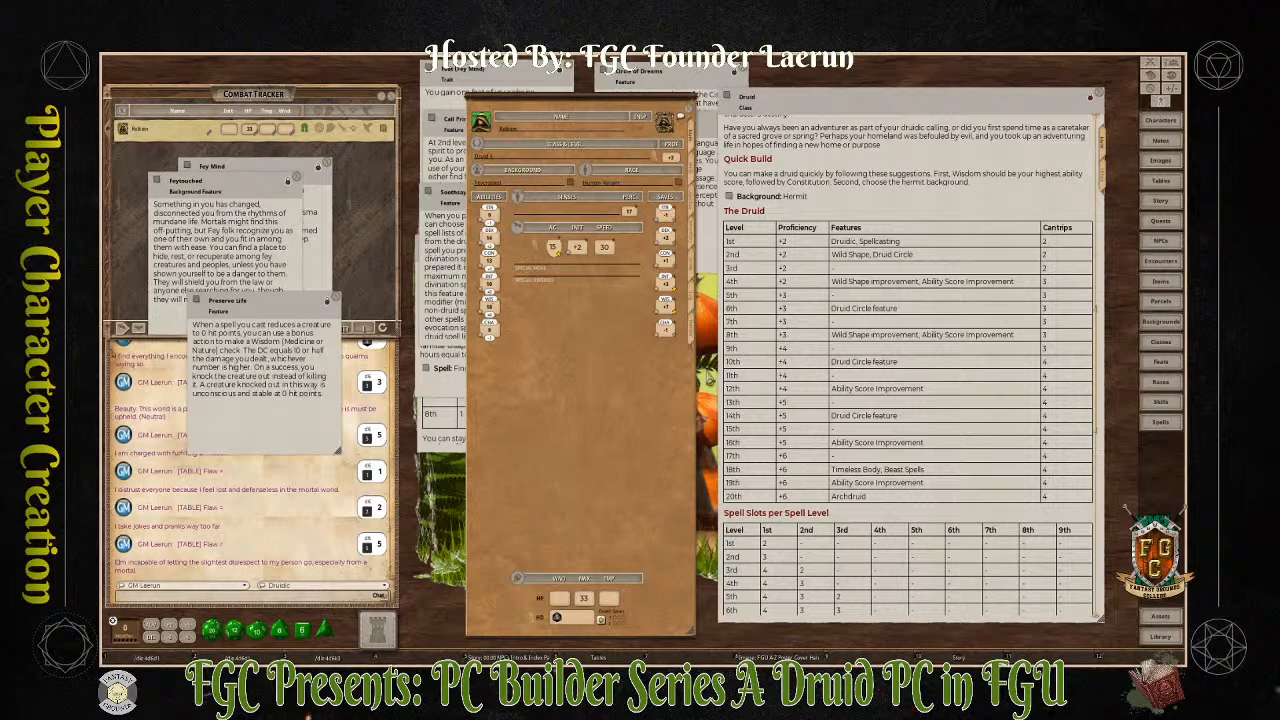
scroll(880, 452, down, 8)
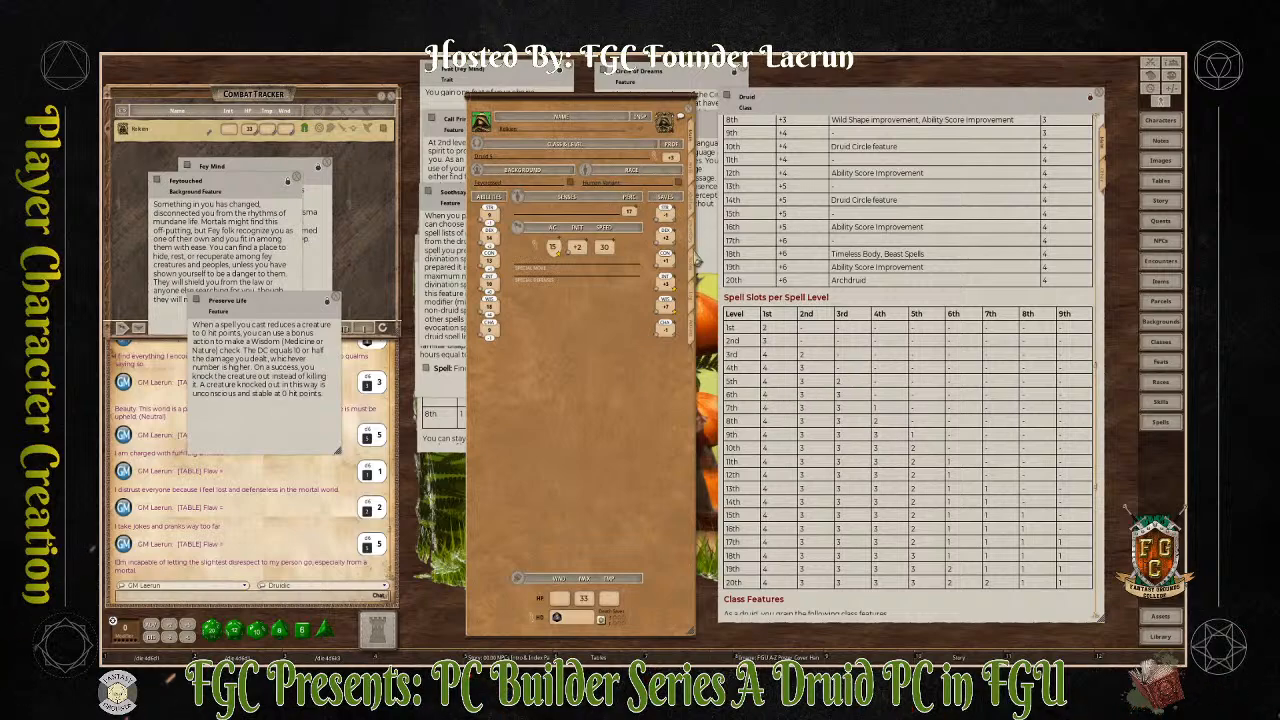
Return to the character's actions page and open the One-Click Druid module's story list from the library, closing the library
click(691, 335)
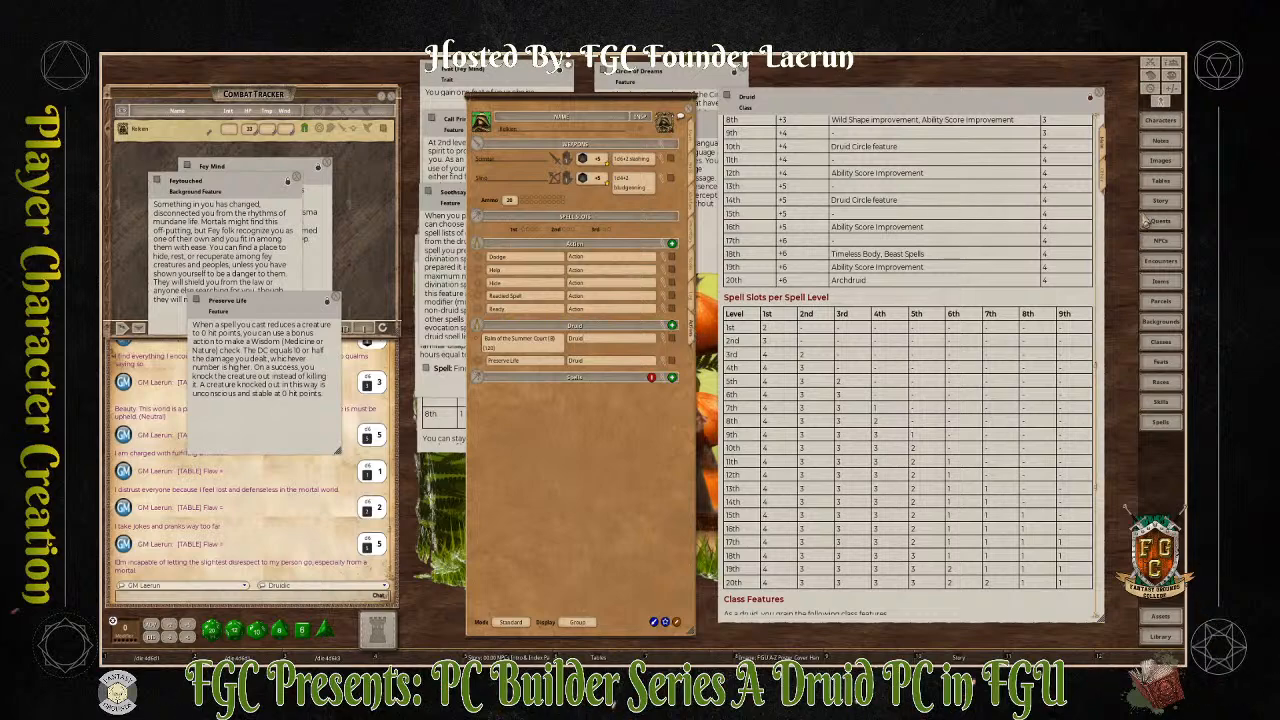
click(1160, 636)
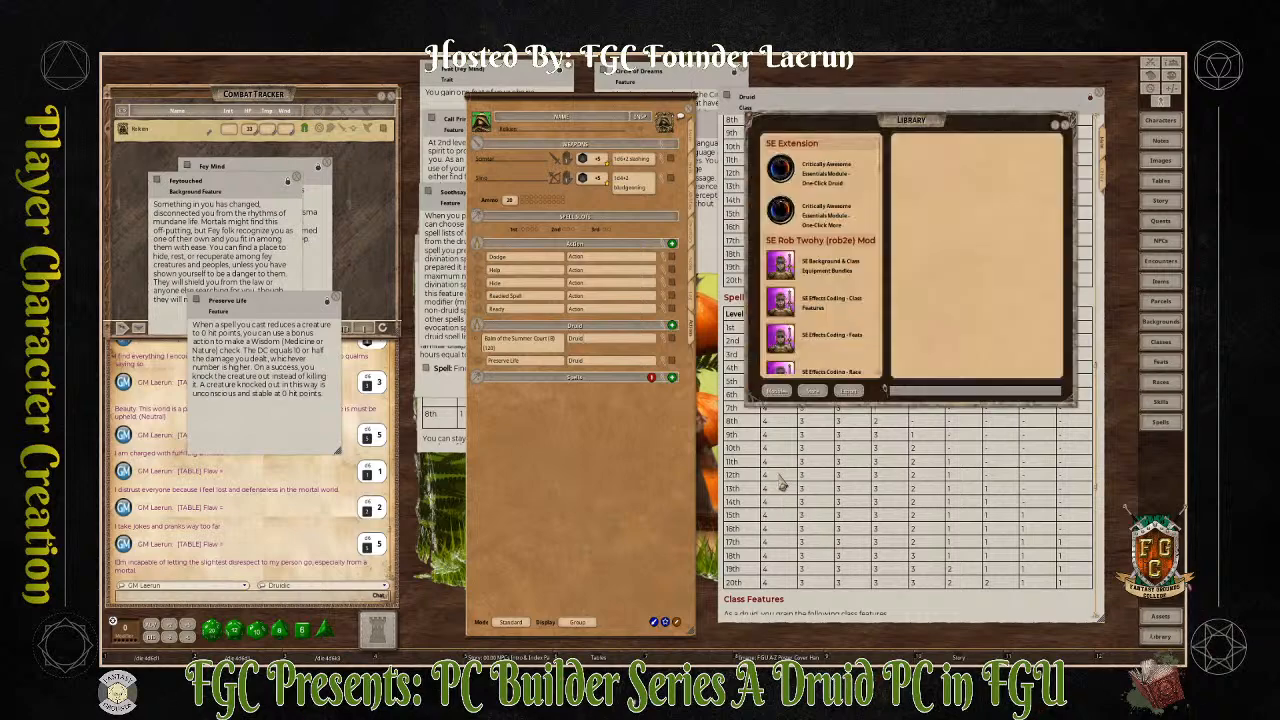
click(838, 180)
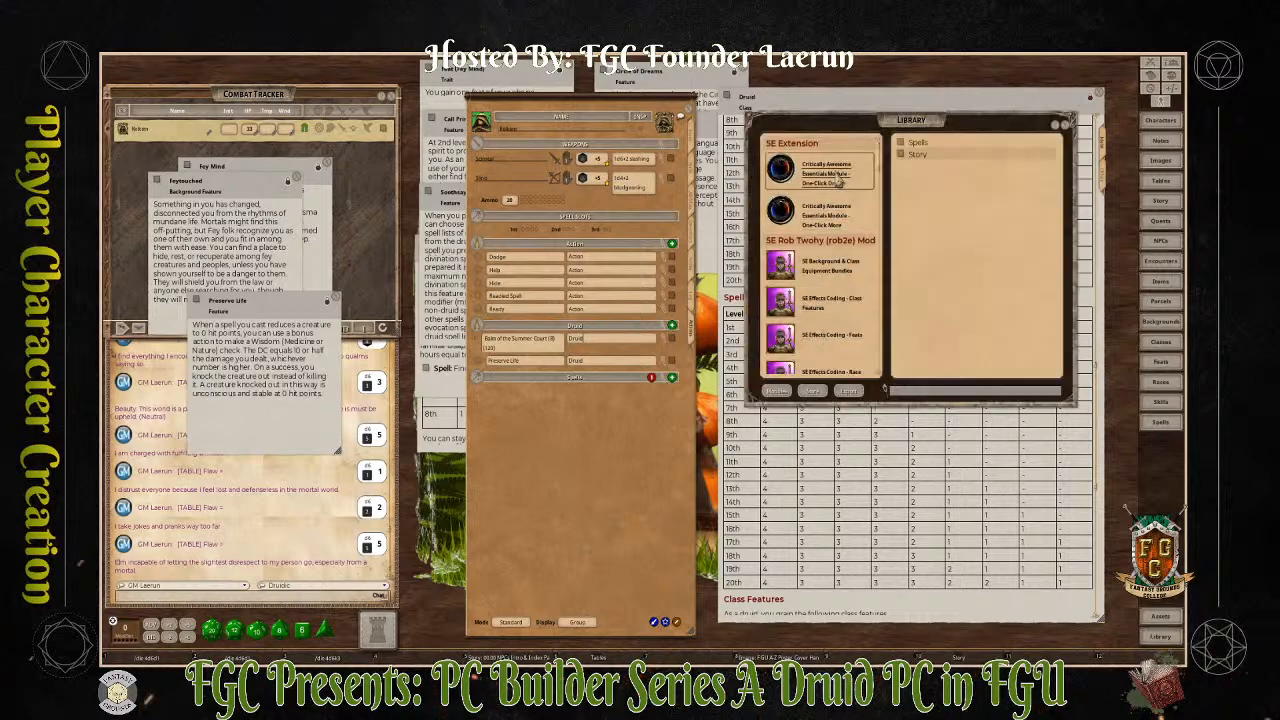
click(912, 155)
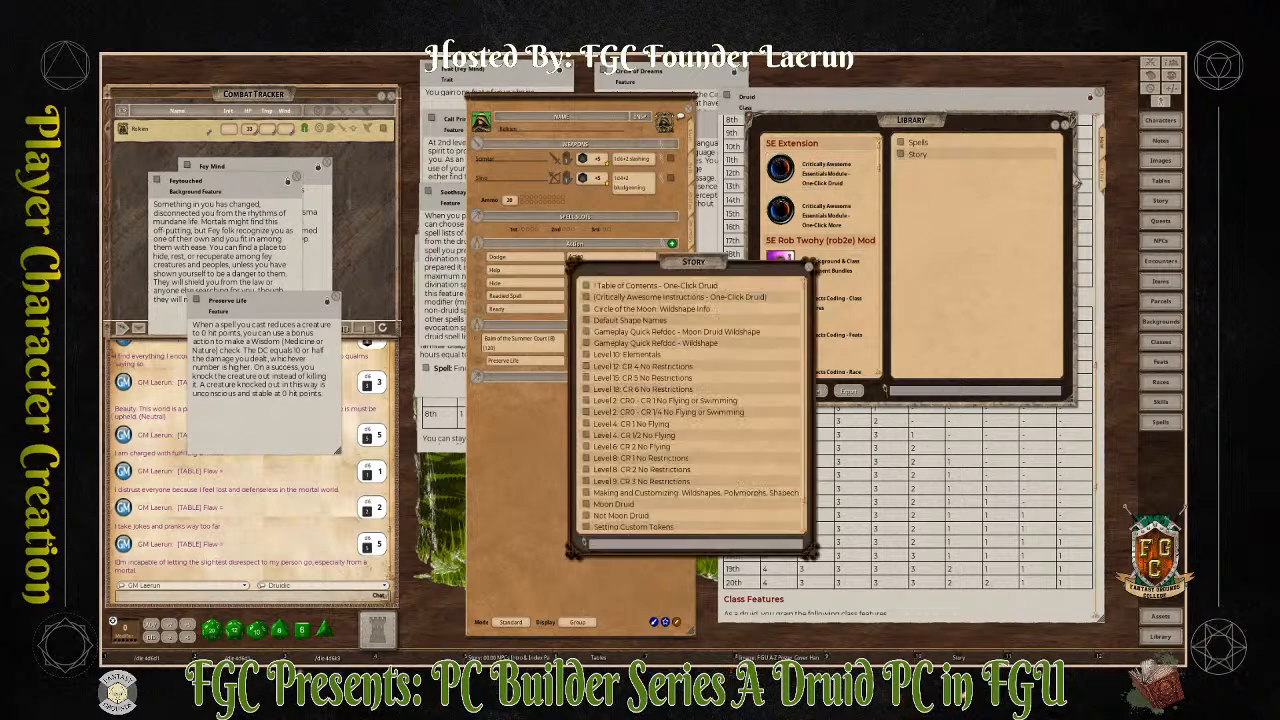
click(1066, 124)
drag(680, 269, 920, 197)
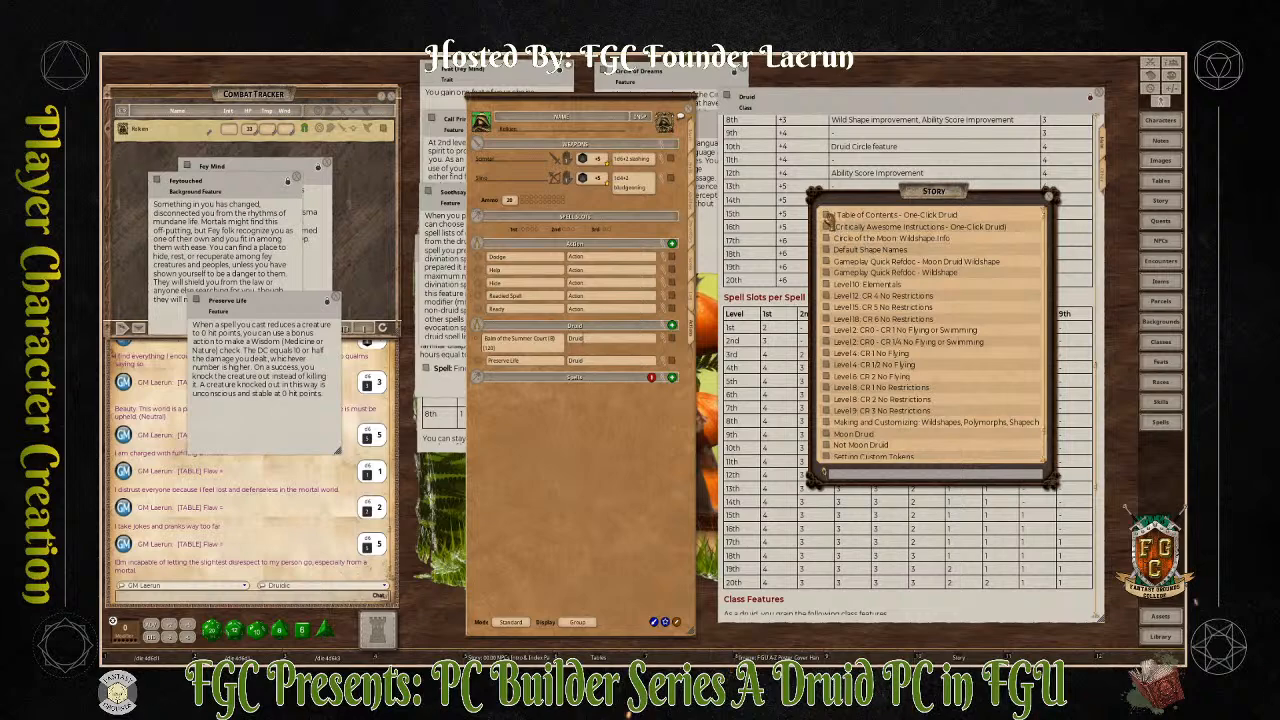
Open the One-Click Druid table of contents, bring up its Not Moon Druid page, and close the table of contents
click(828, 219)
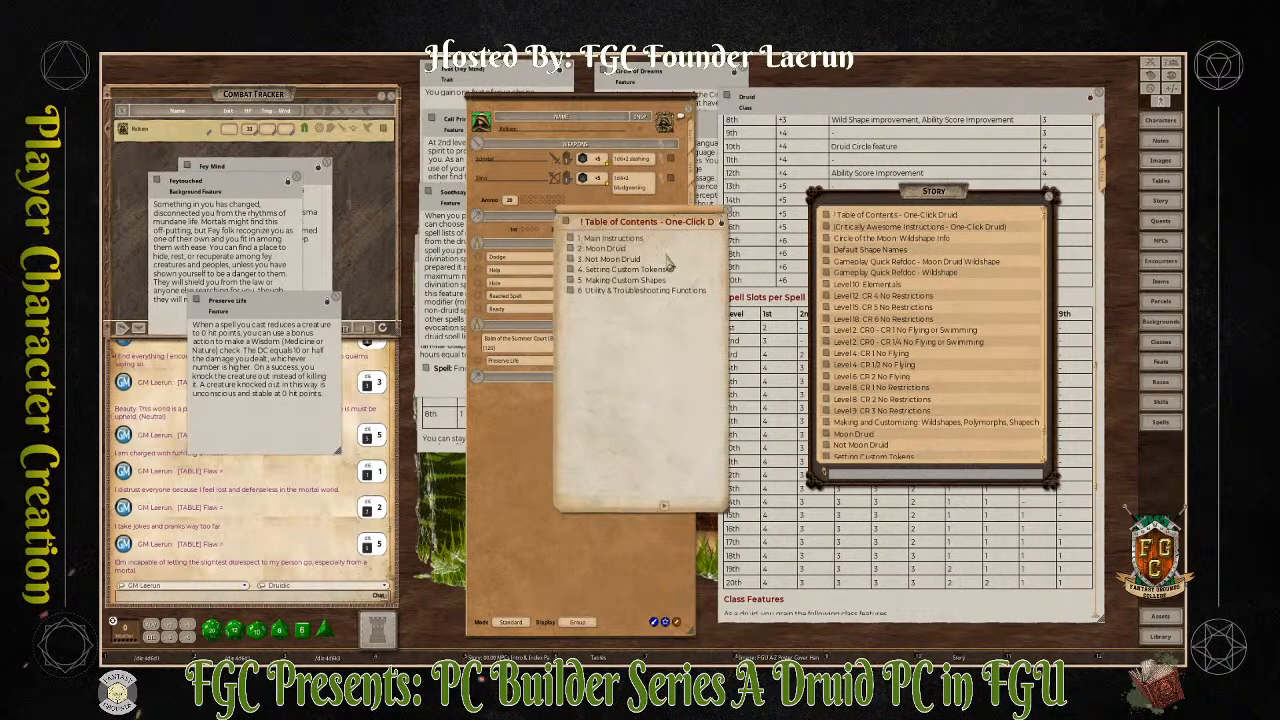
drag(640, 221, 928, 272)
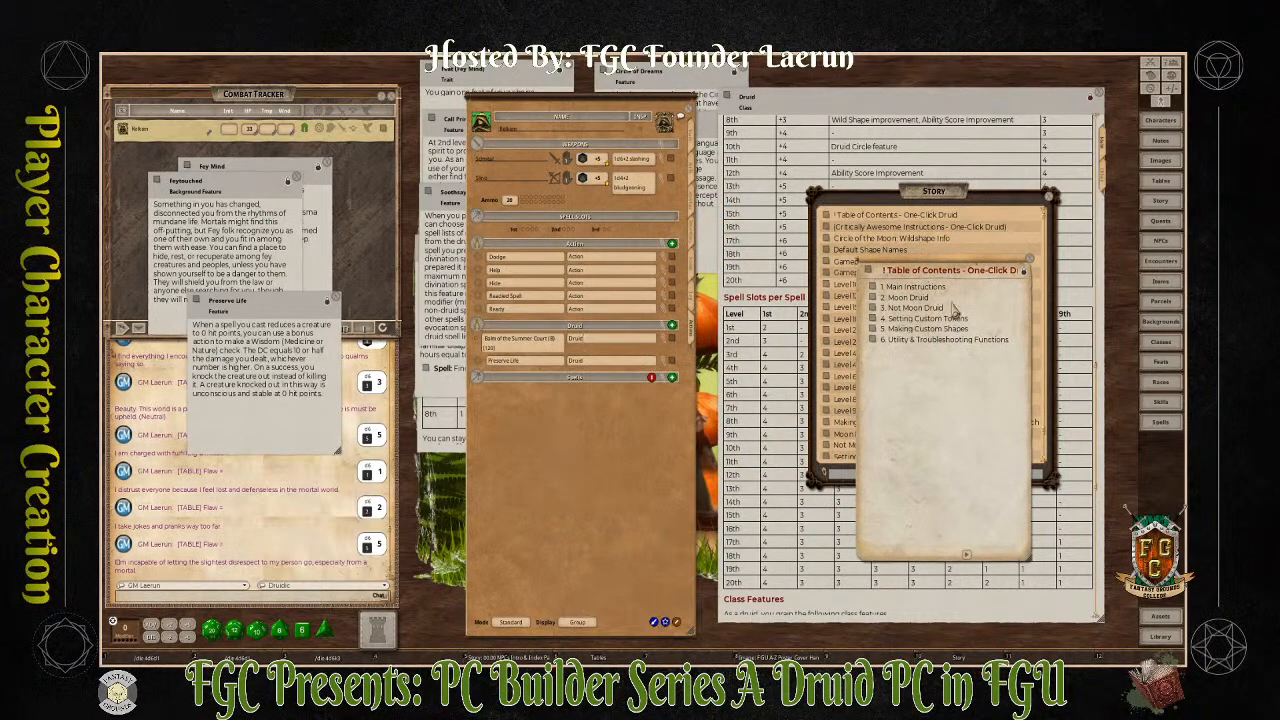
click(871, 308)
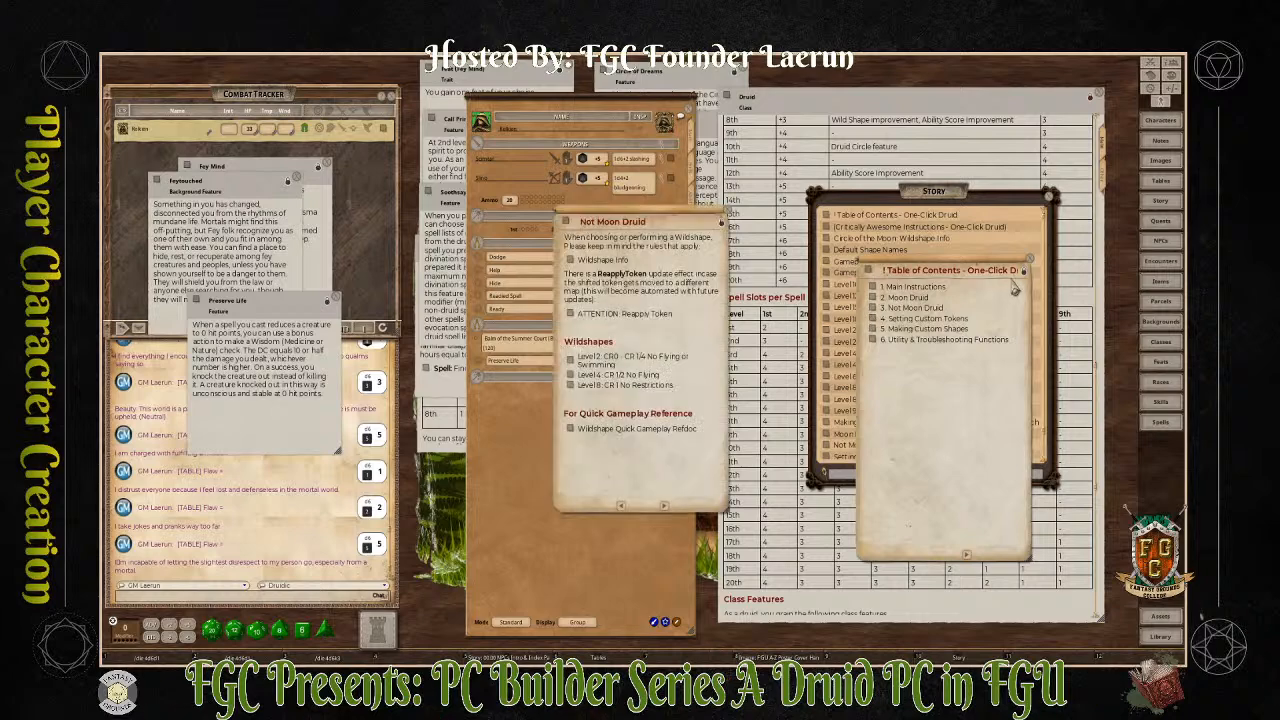
click(1028, 263)
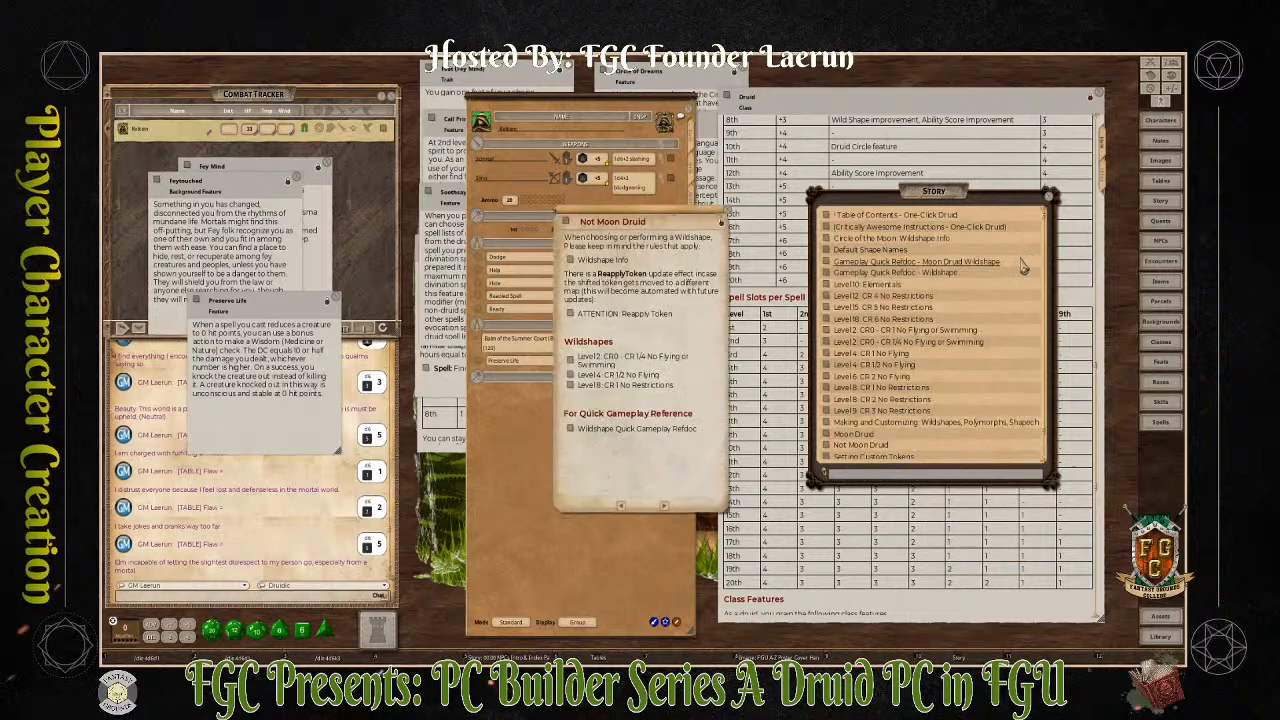
Place the Not Moon Druid page beside the character sheet, close the story list, and open the Wildshape Info page
drag(925, 200, 970, 166)
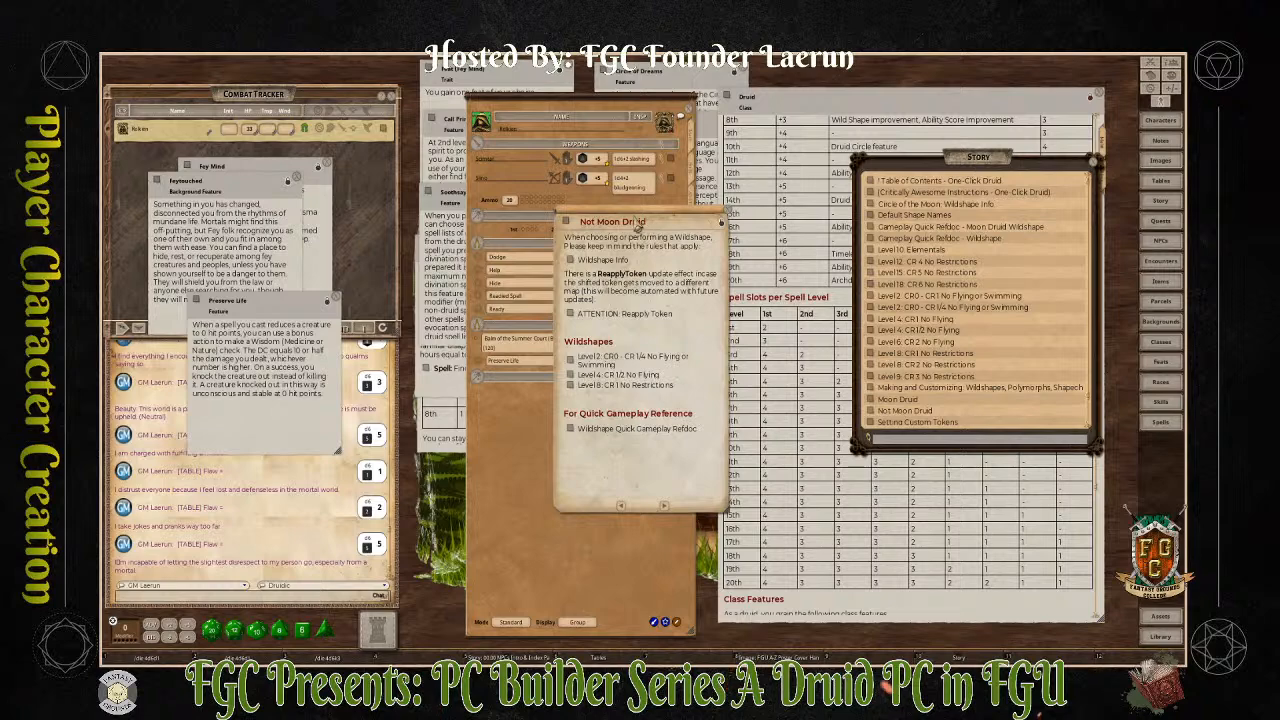
drag(640, 215, 800, 147)
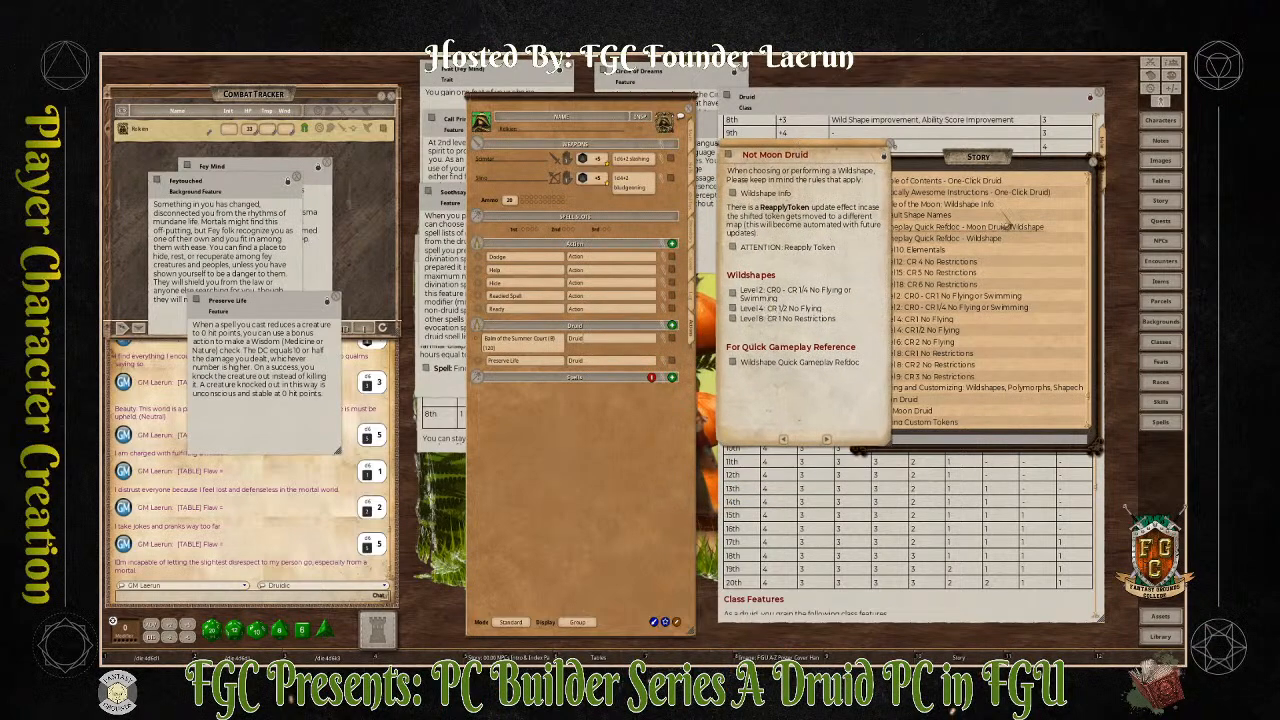
click(1099, 167)
click(1095, 165)
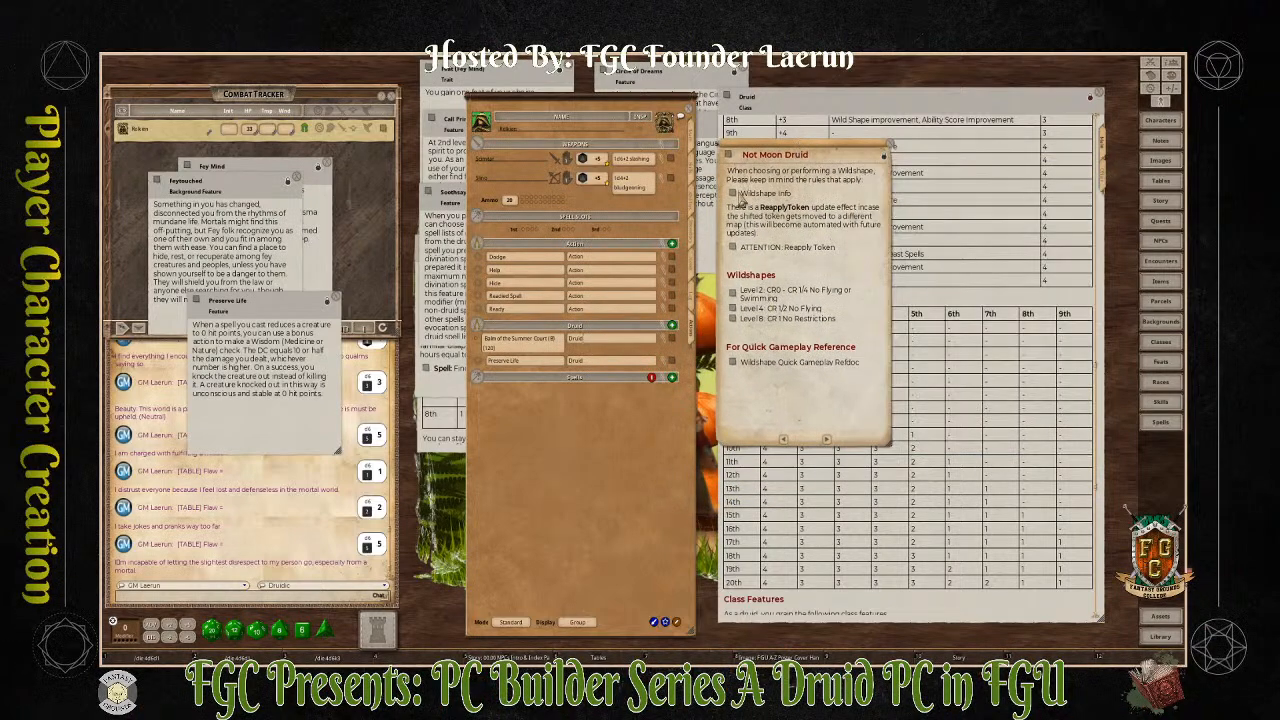
click(735, 194)
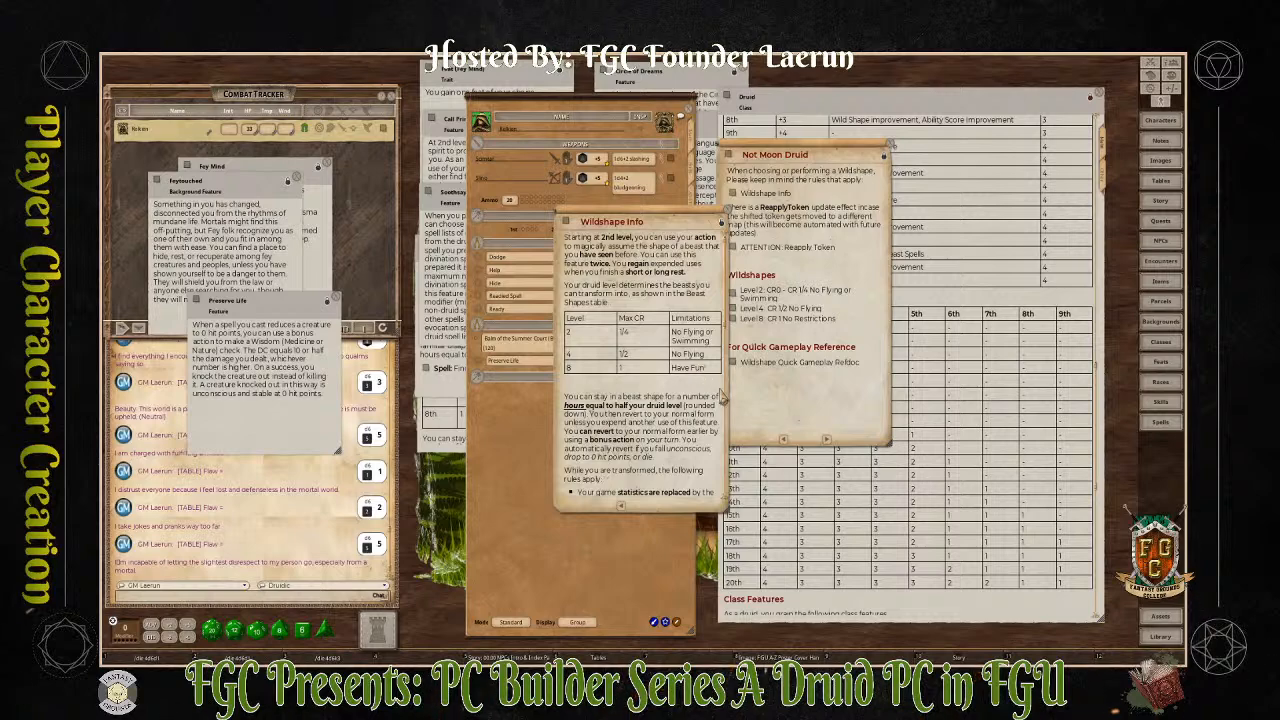
Read through the Wildshape Info page's beast shape table and transformation rules, and close the page
scroll(704, 411, down, 2)
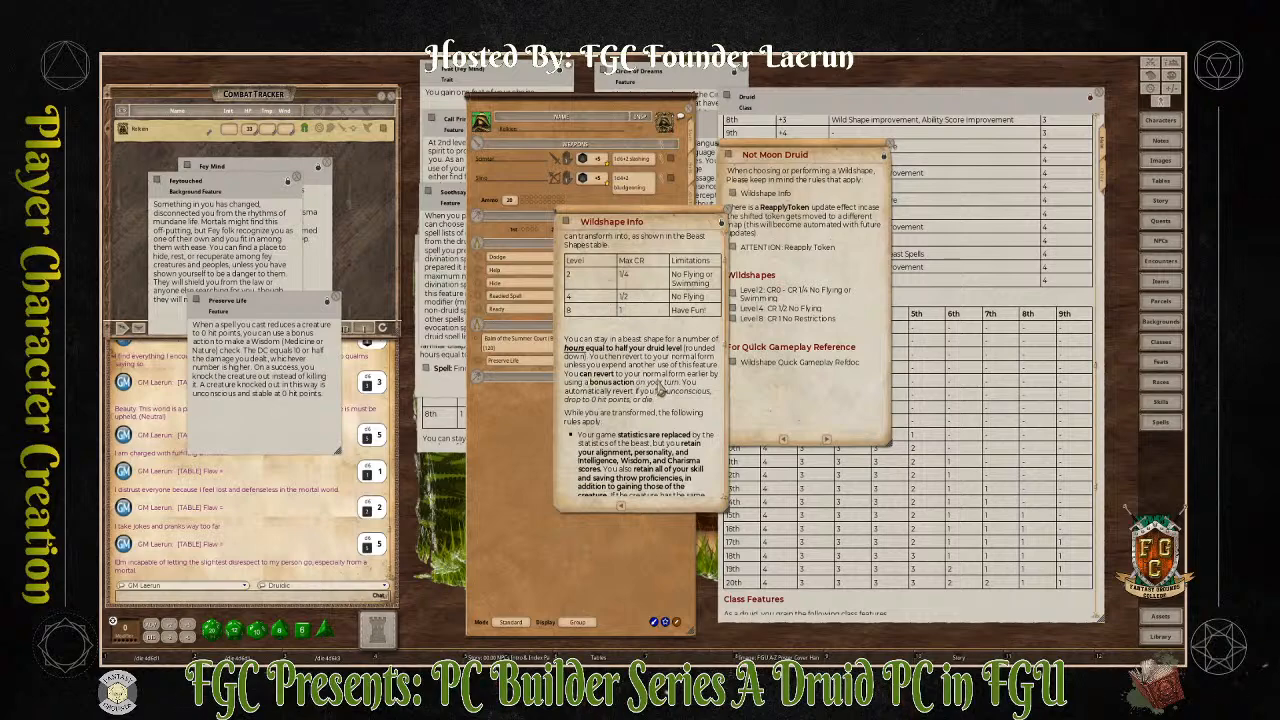
scroll(659, 390, down, 2)
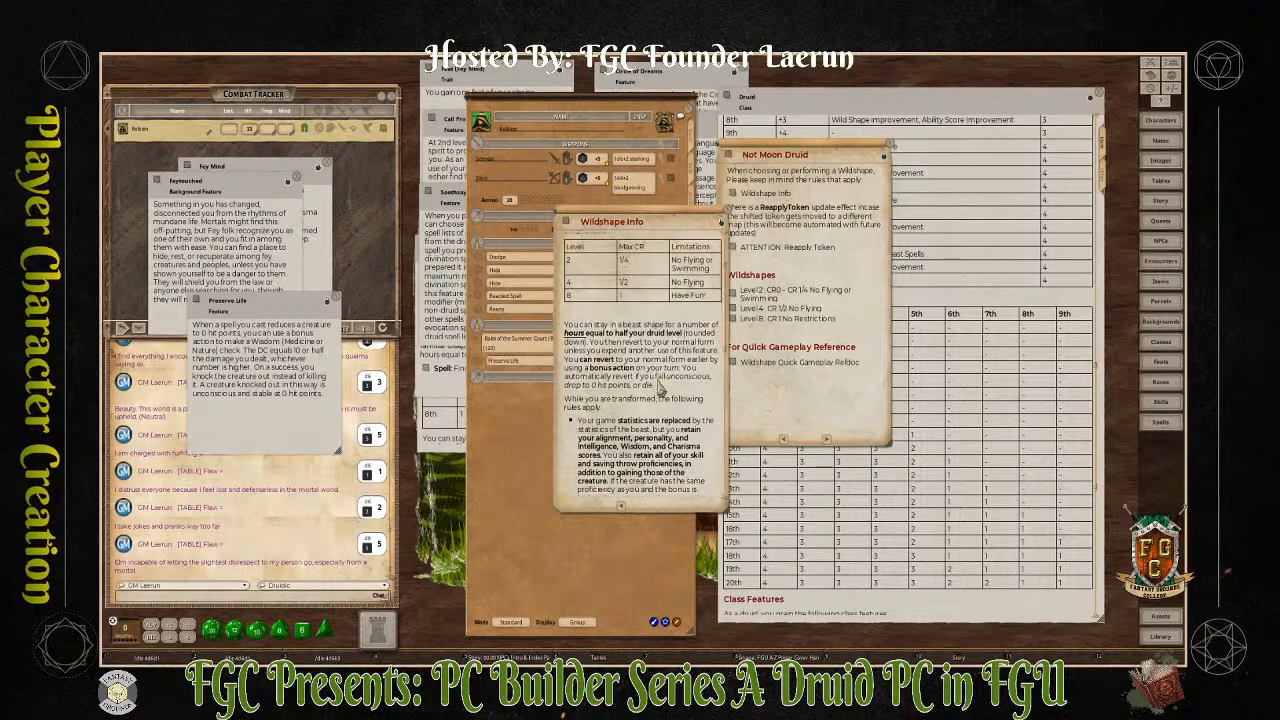
scroll(659, 388, down, 14)
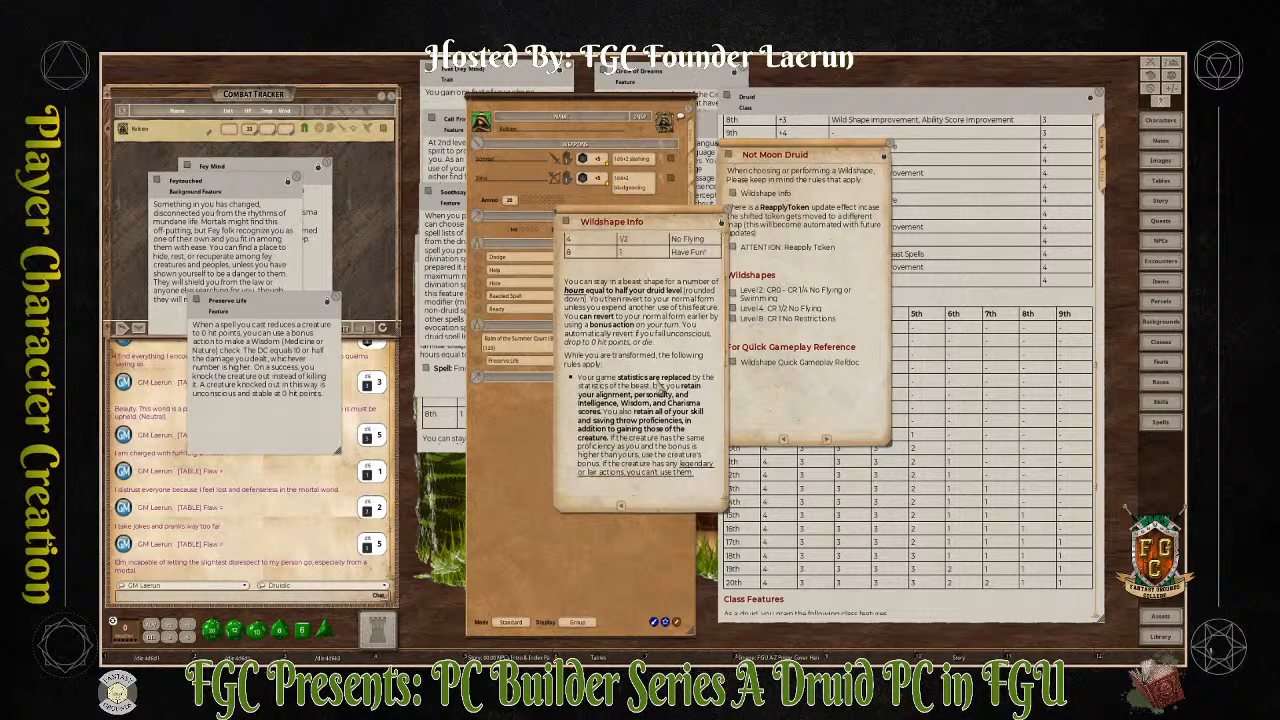
scroll(659, 391, down, 13)
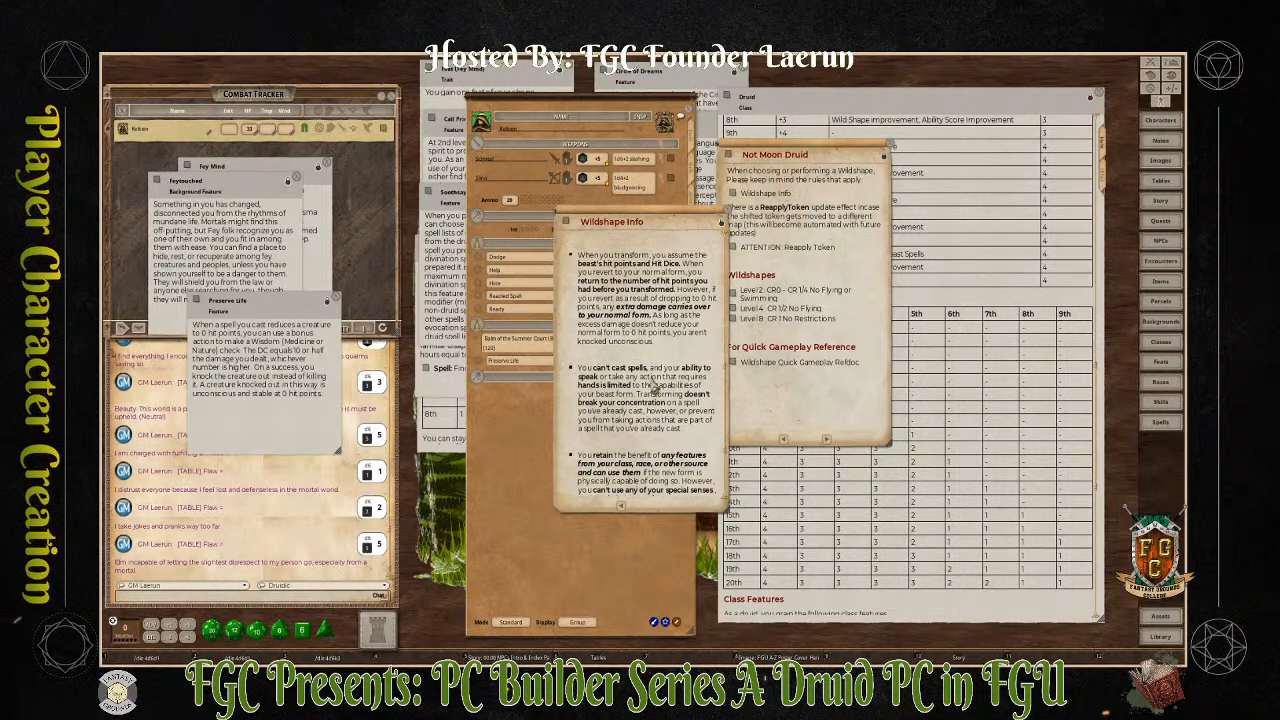
click(721, 221)
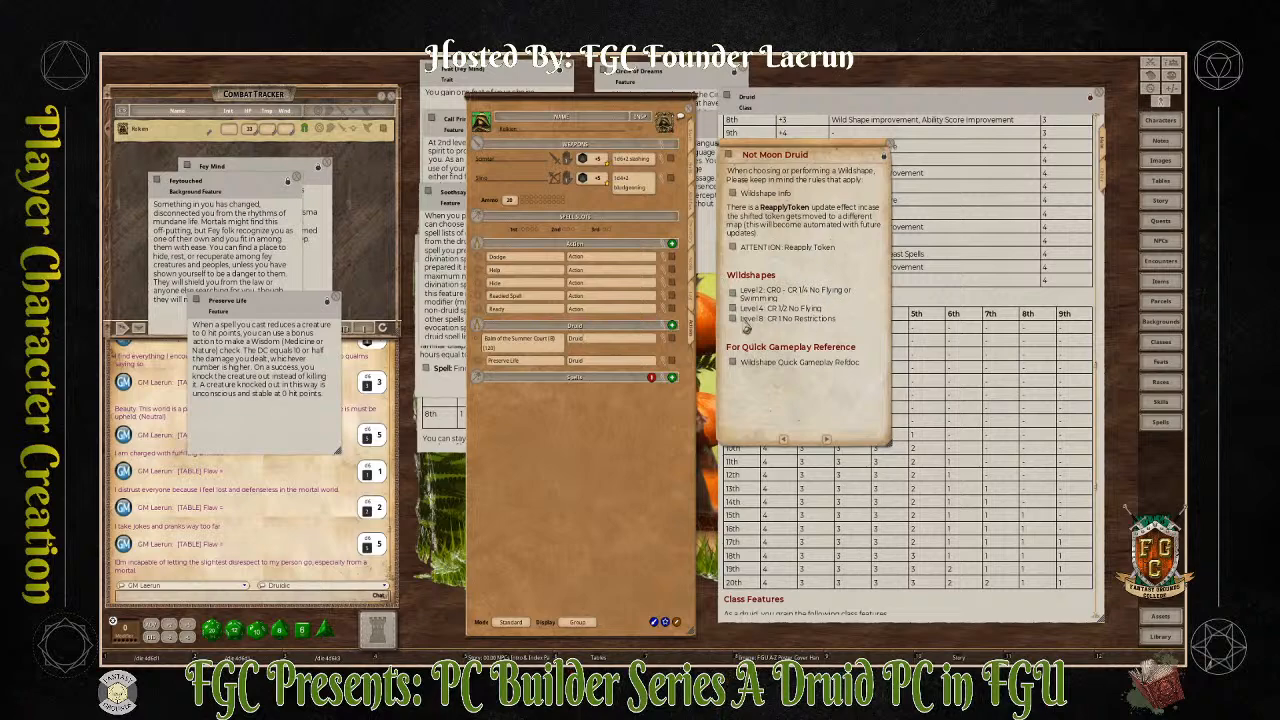
Open the Level 4: CR 1/2 No Flying list, place it beside the character sheet, close Not Moon Druid, and enlarge the list
click(736, 310)
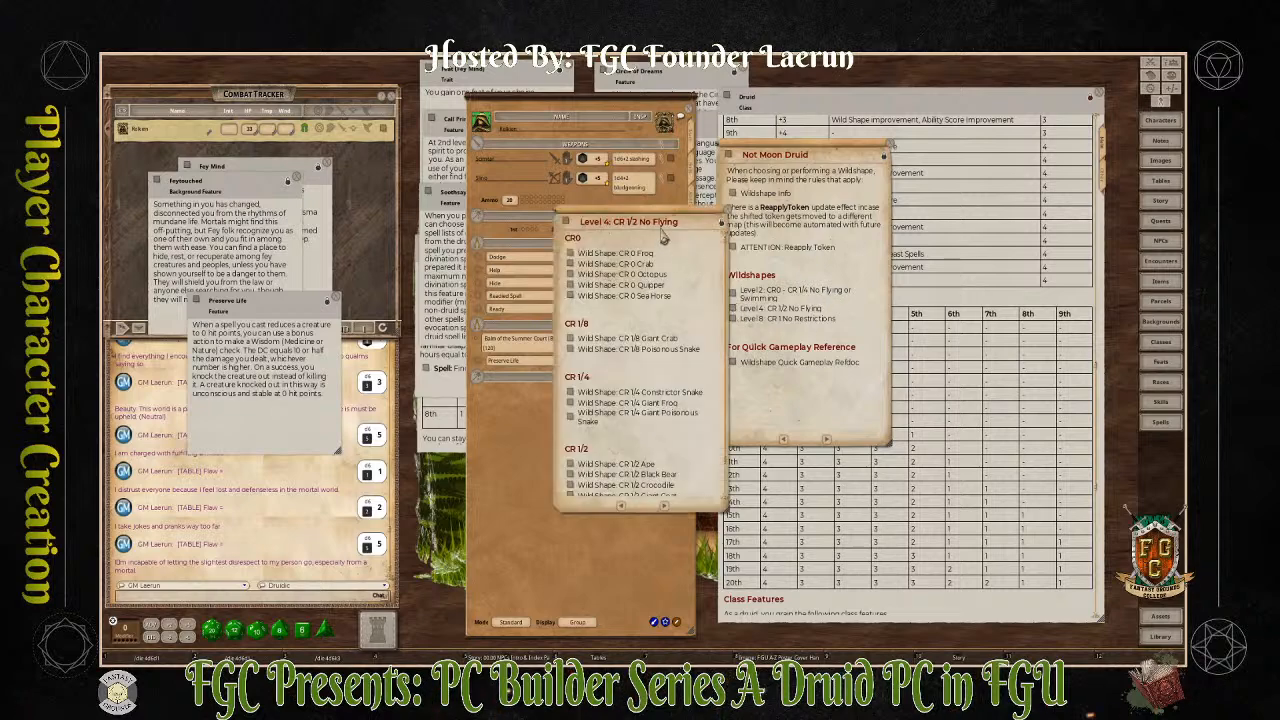
drag(690, 210, 856, 83)
click(884, 155)
scroll(1005, 195, down, 1)
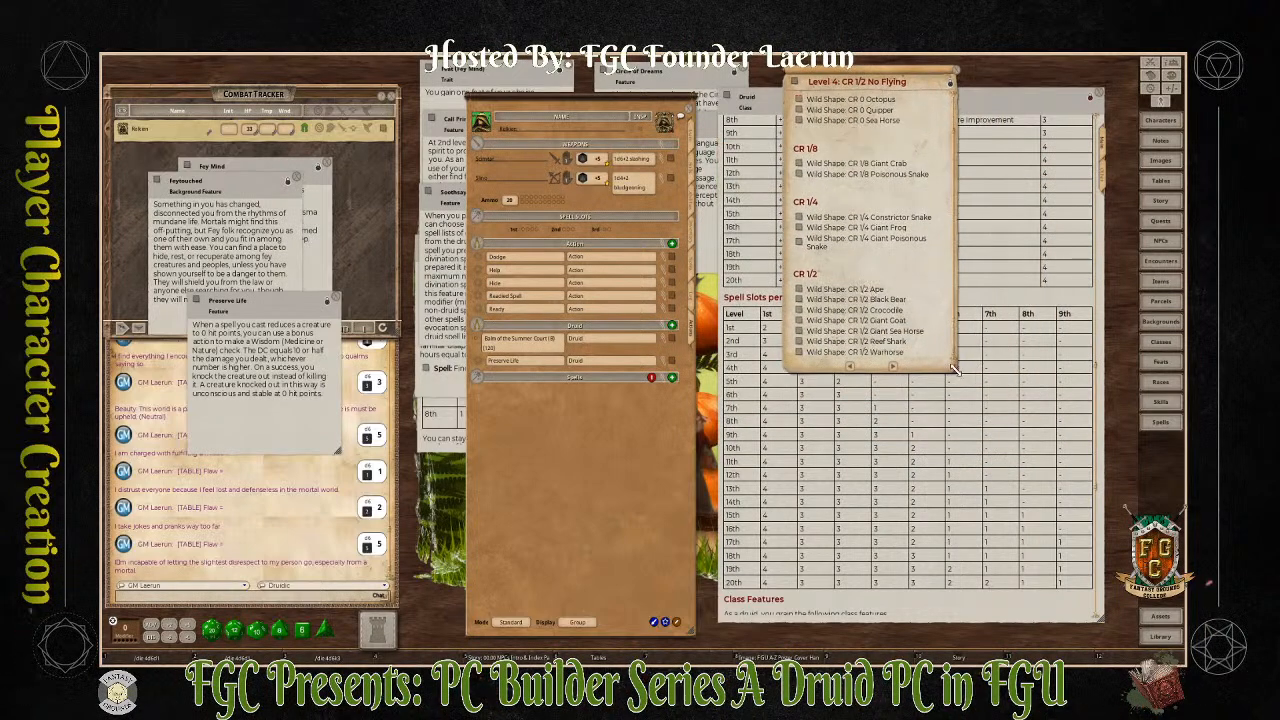
drag(954, 368, 1007, 473)
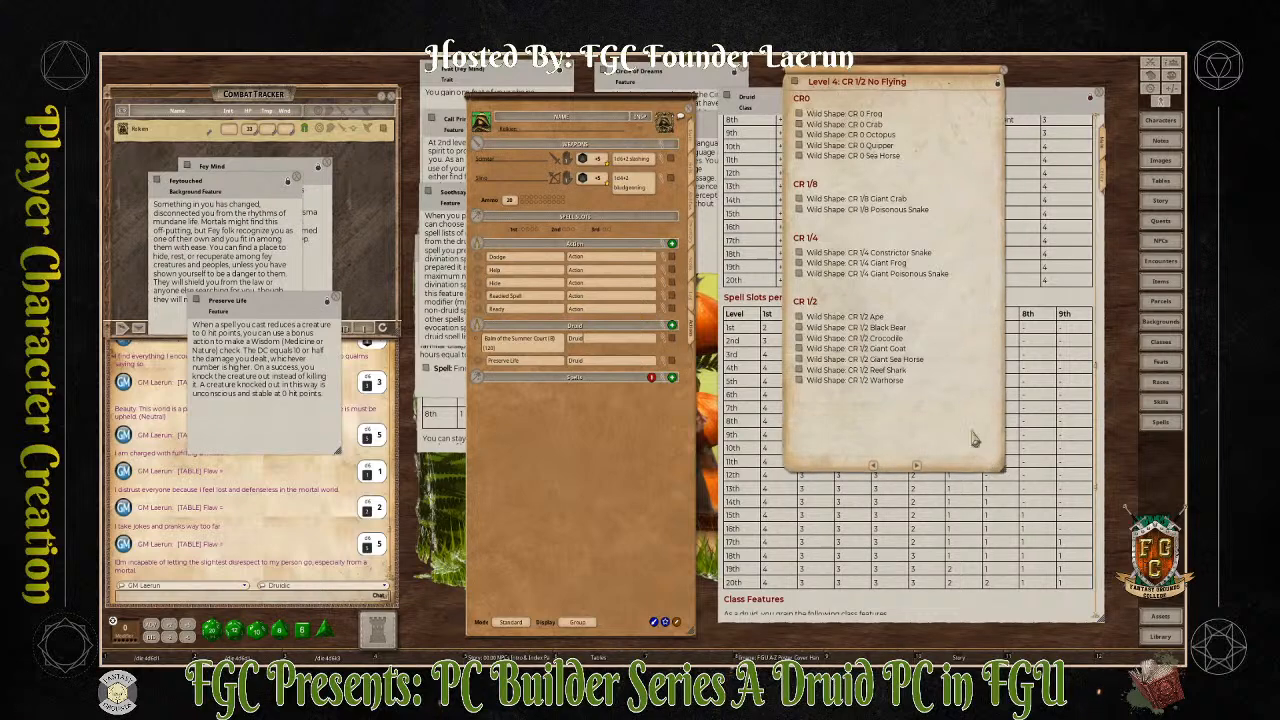
Add a power with a blank name under a new Wild Shape group and delete the empty Spells group
click(676, 621)
click(676, 621)
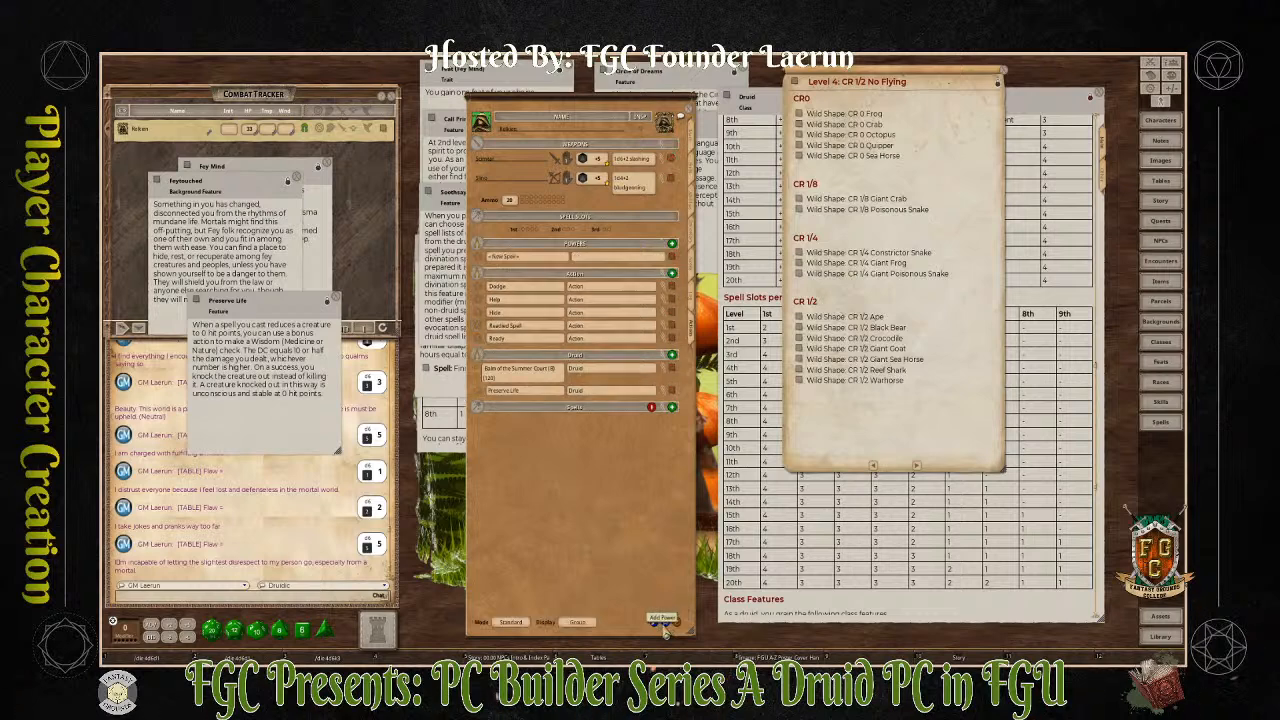
click(546, 260)
click(621, 258)
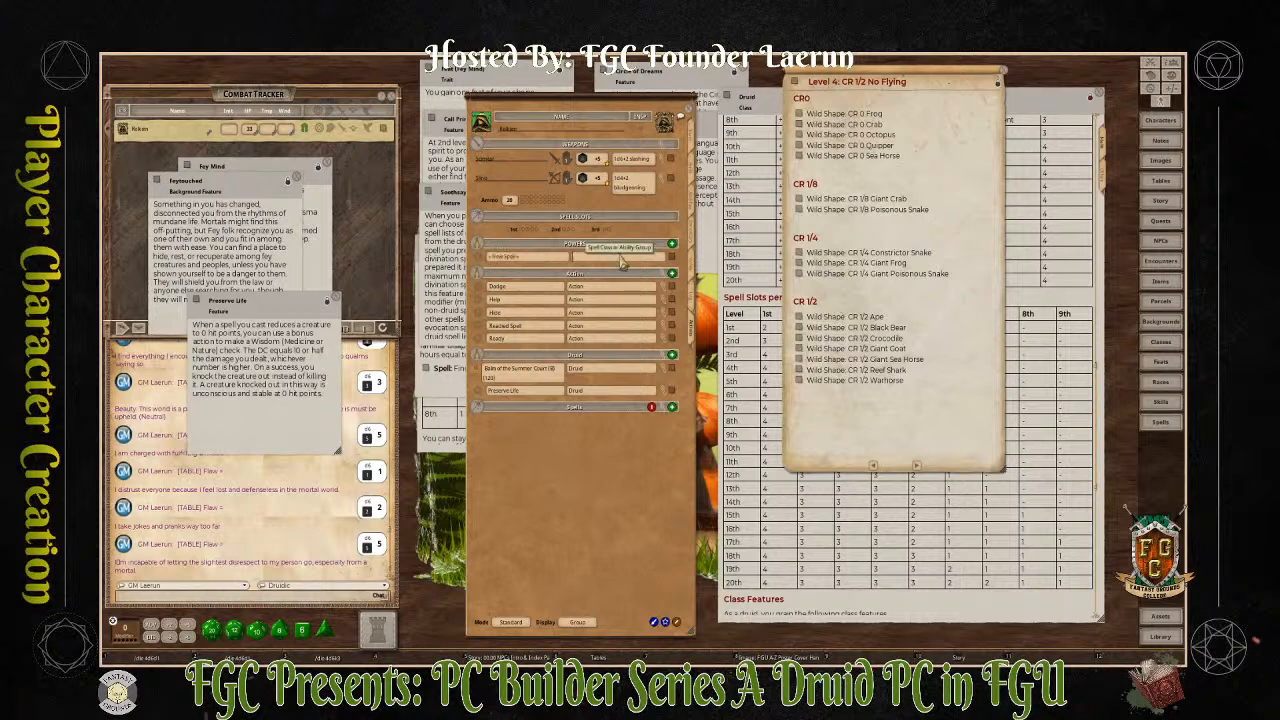
text(W)
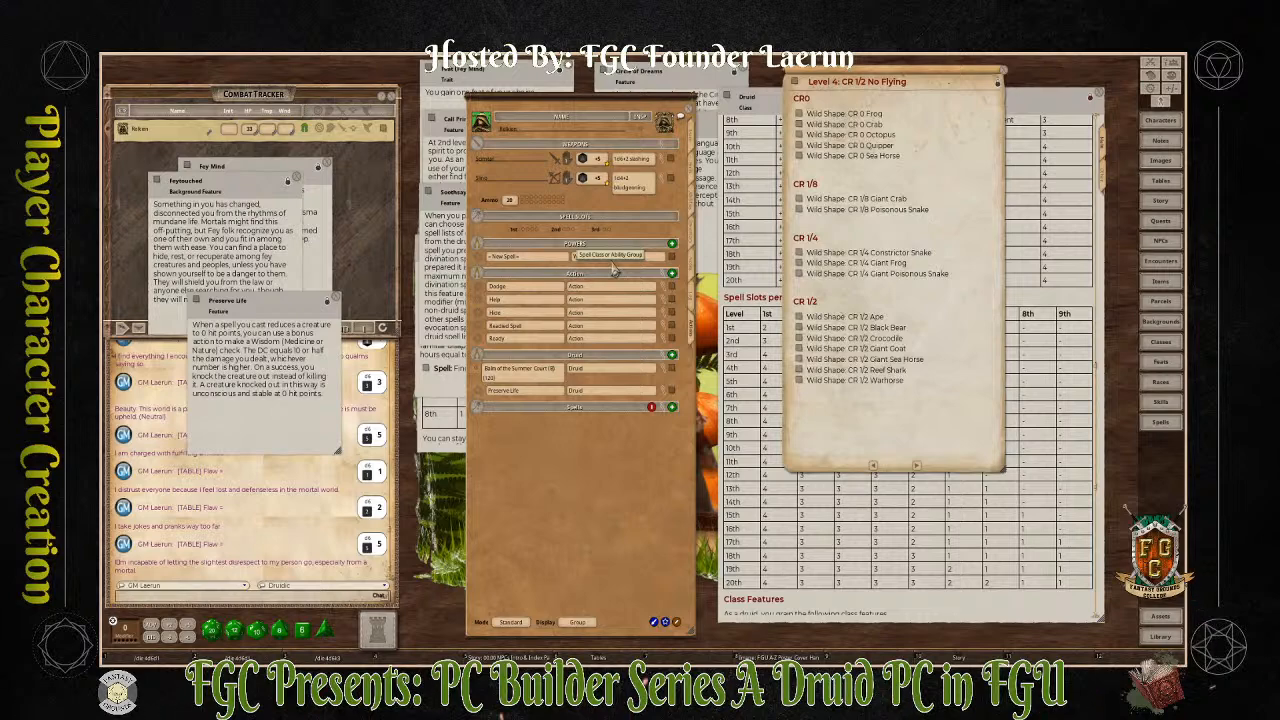
text(ild)
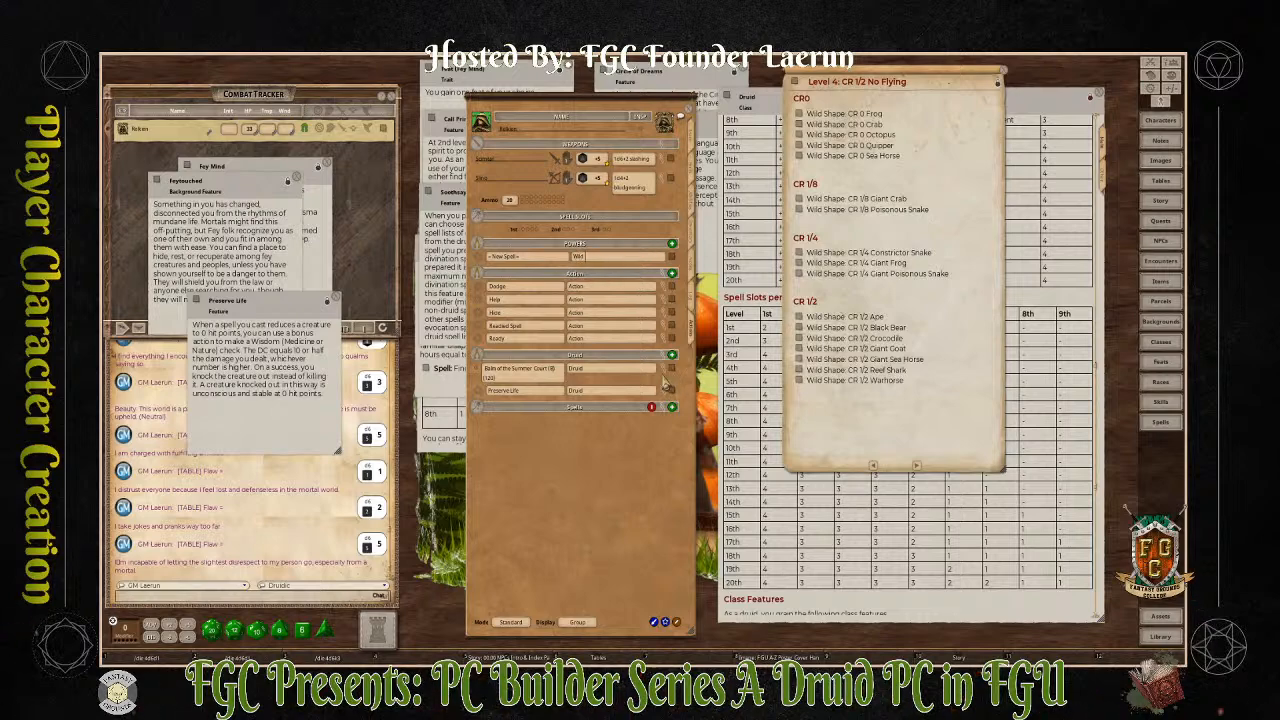
text( Shape (Druidic))
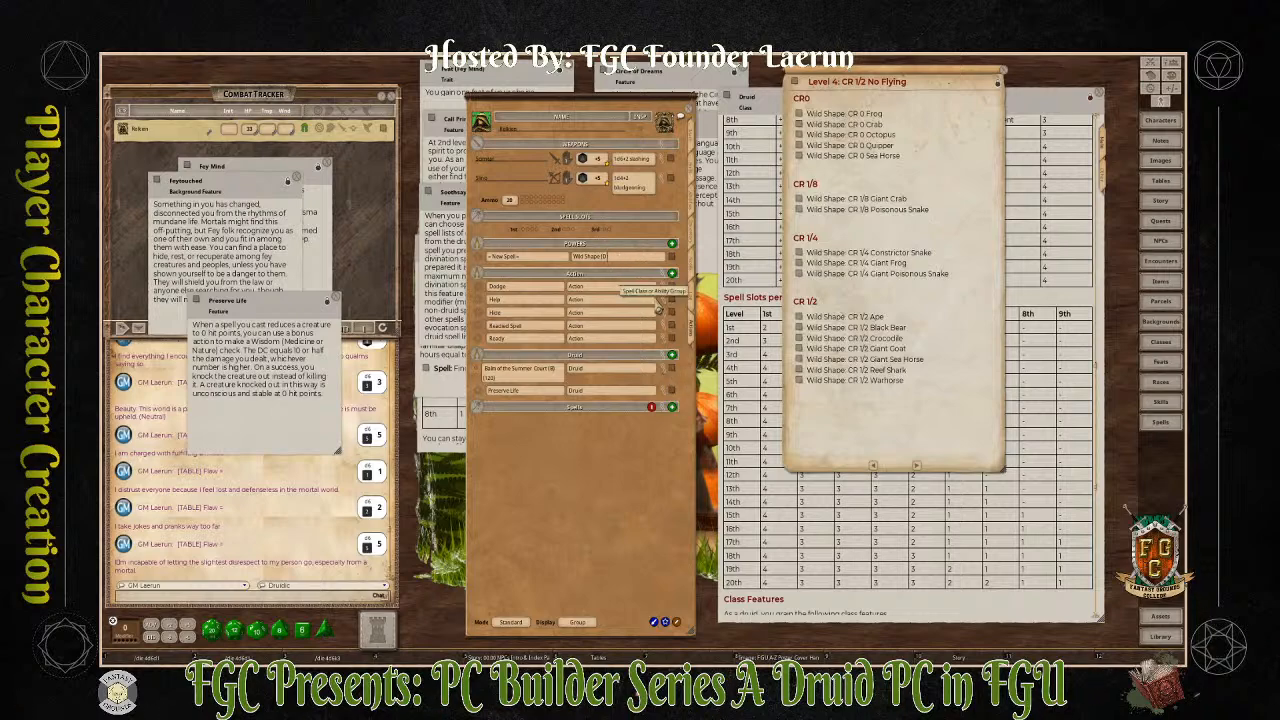
click(510, 260)
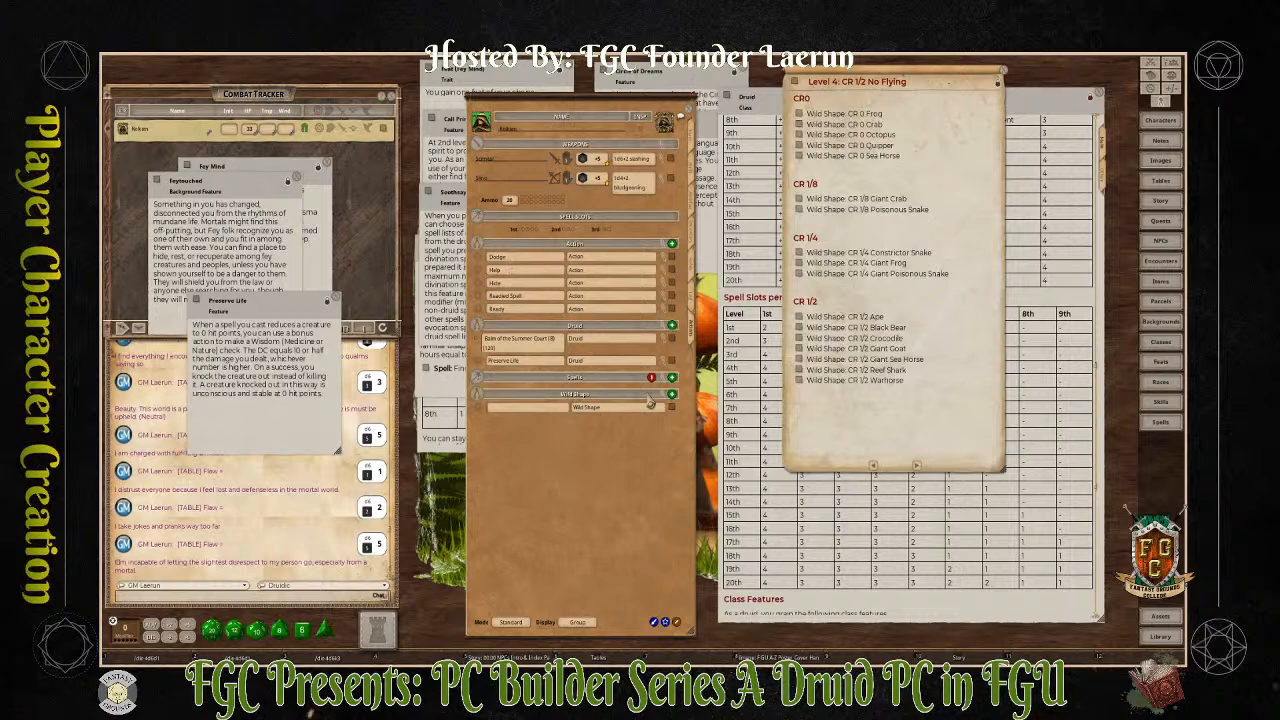
click(651, 377)
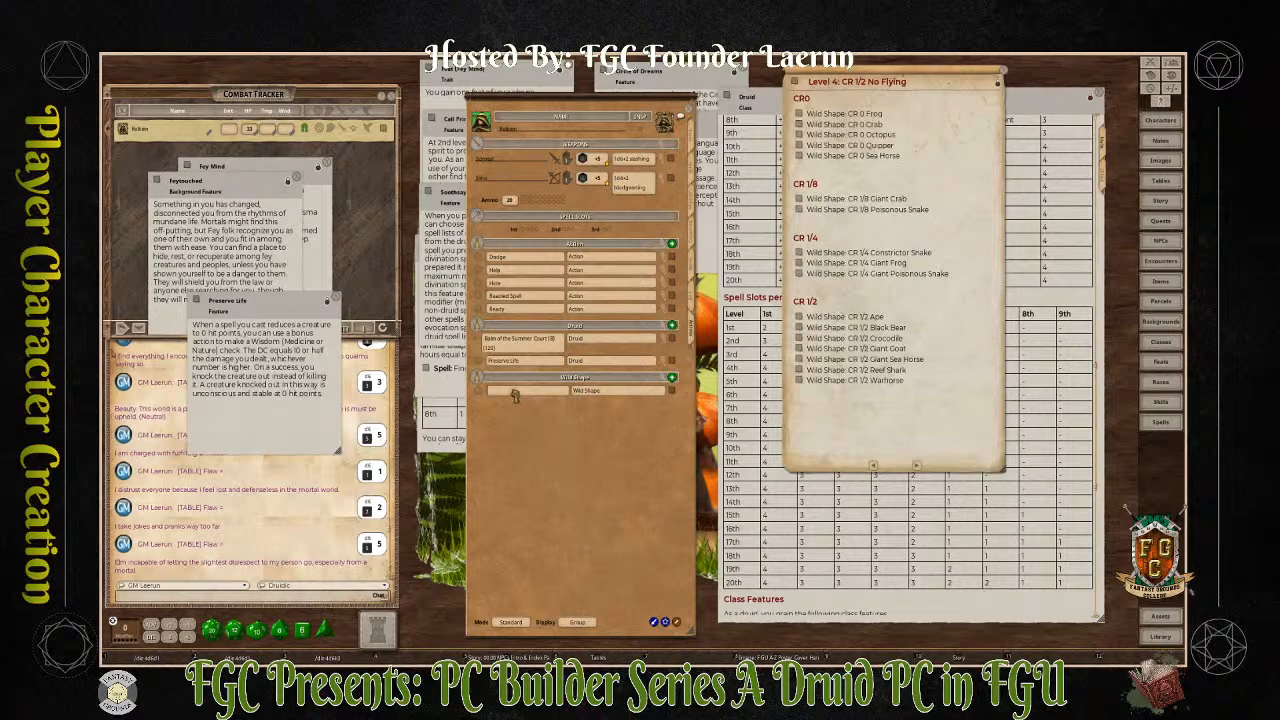
Add the CR 1/4 Giant Frog and CR 1/2 Warhorse shapes to the Wild Shape group, collapsing the details of each
drag(514, 396, 516, 396)
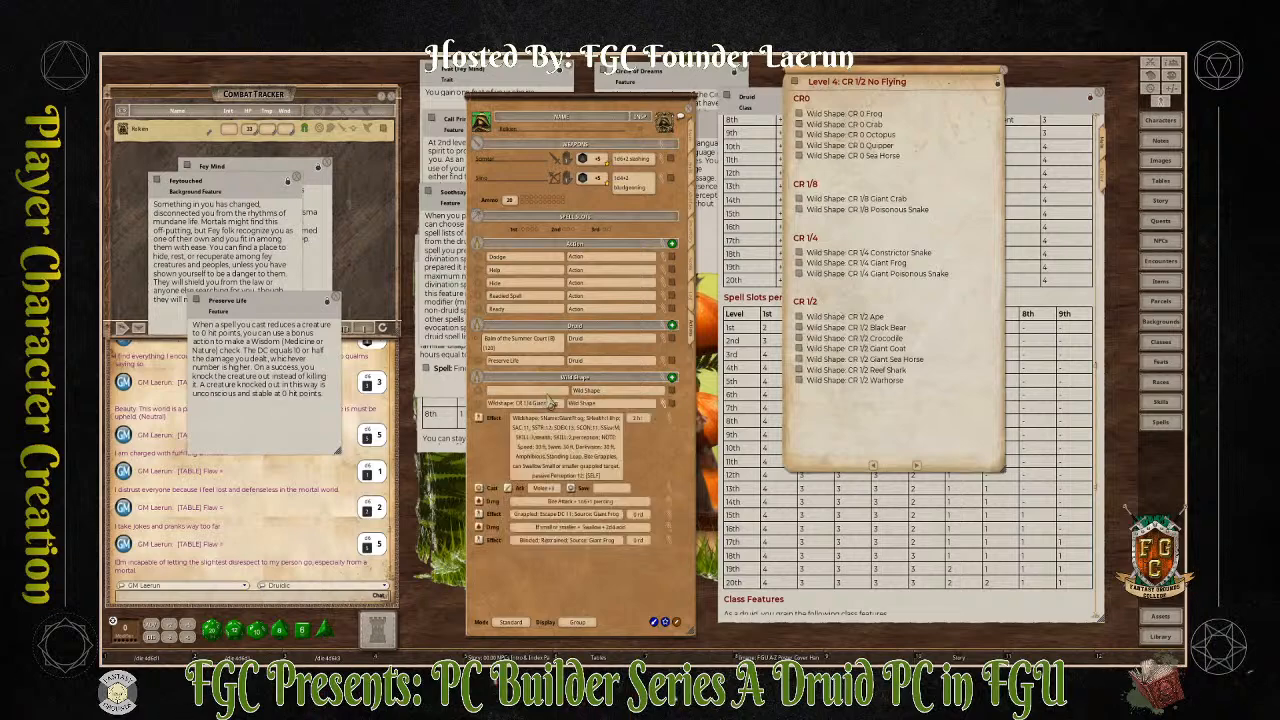
click(661, 406)
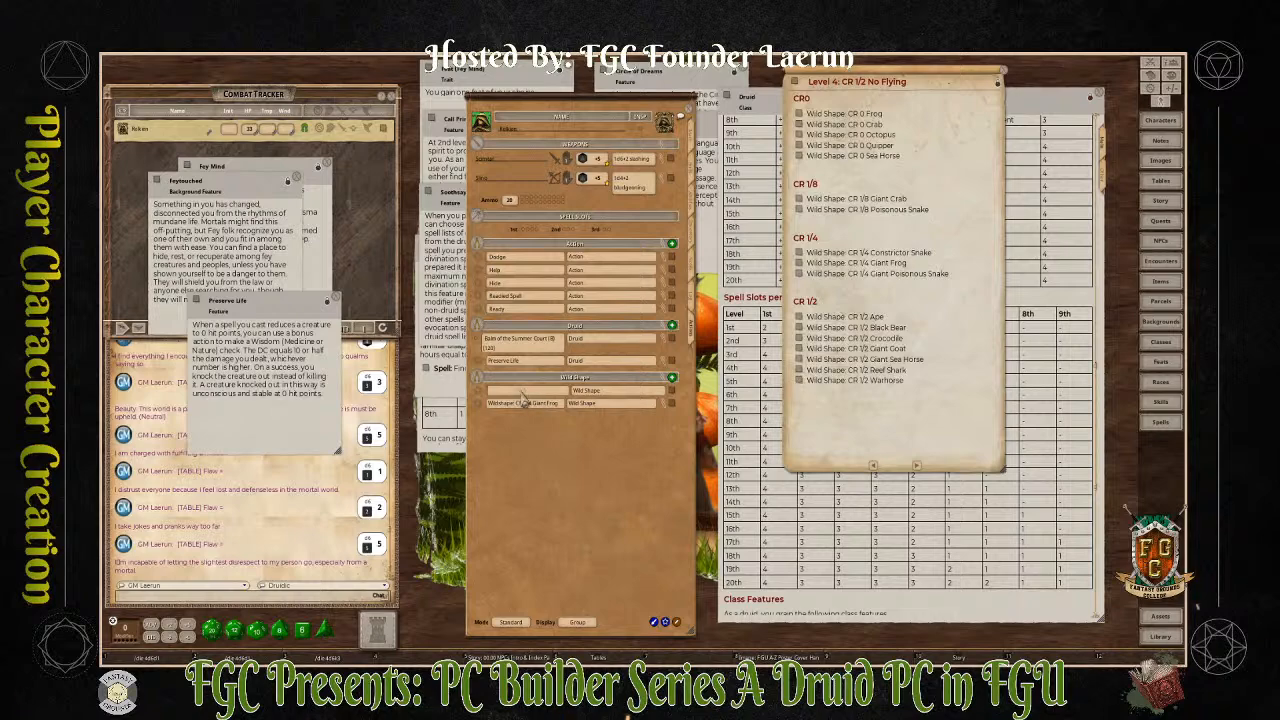
drag(799, 380, 523, 399)
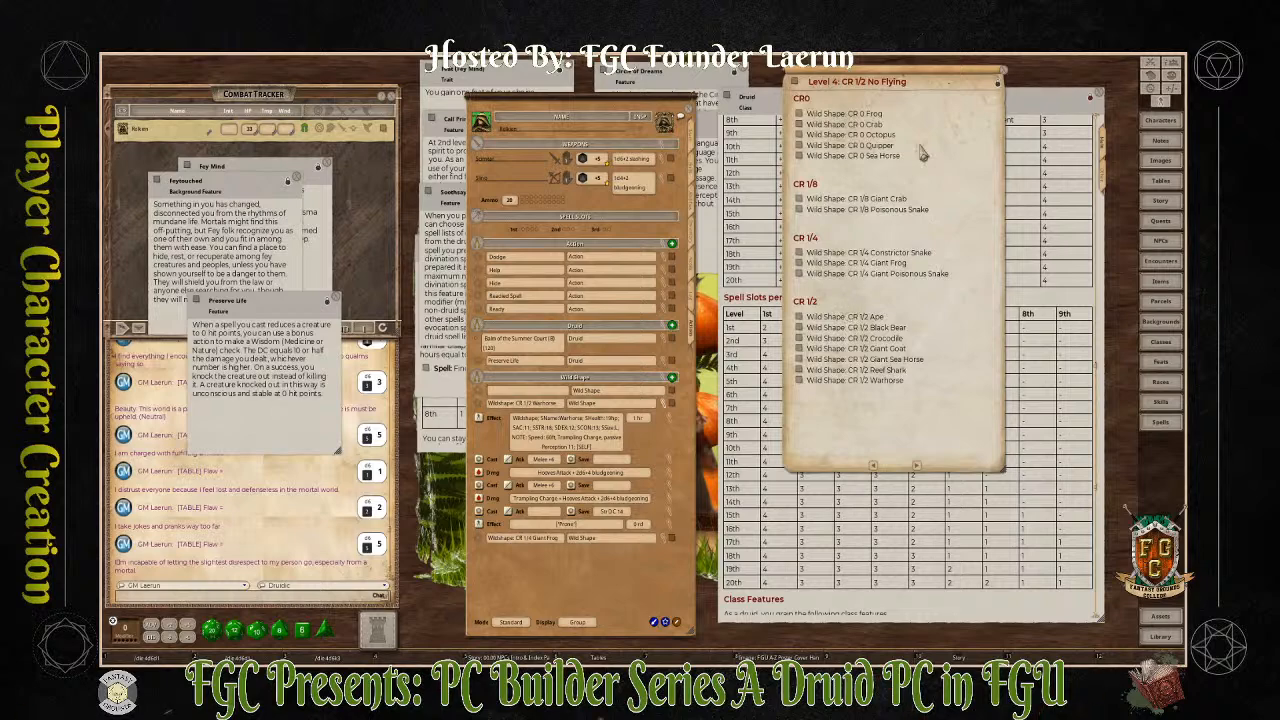
drag(918, 78, 905, 134)
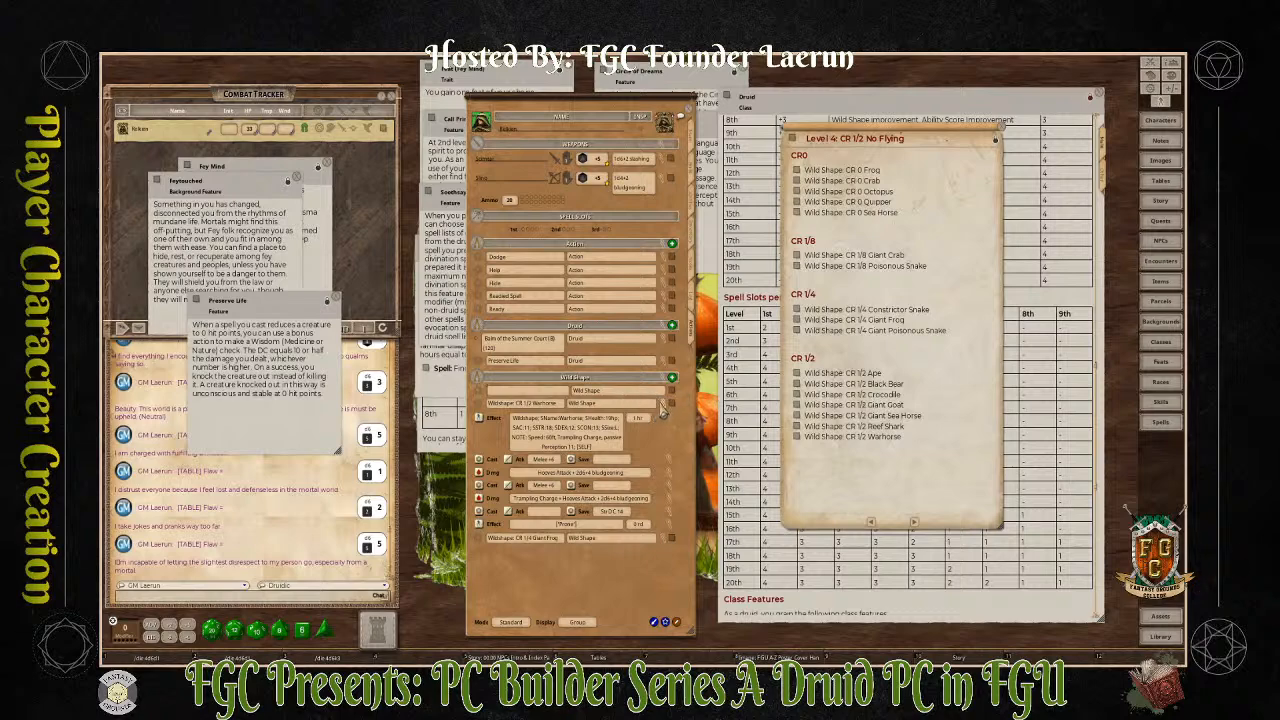
click(660, 409)
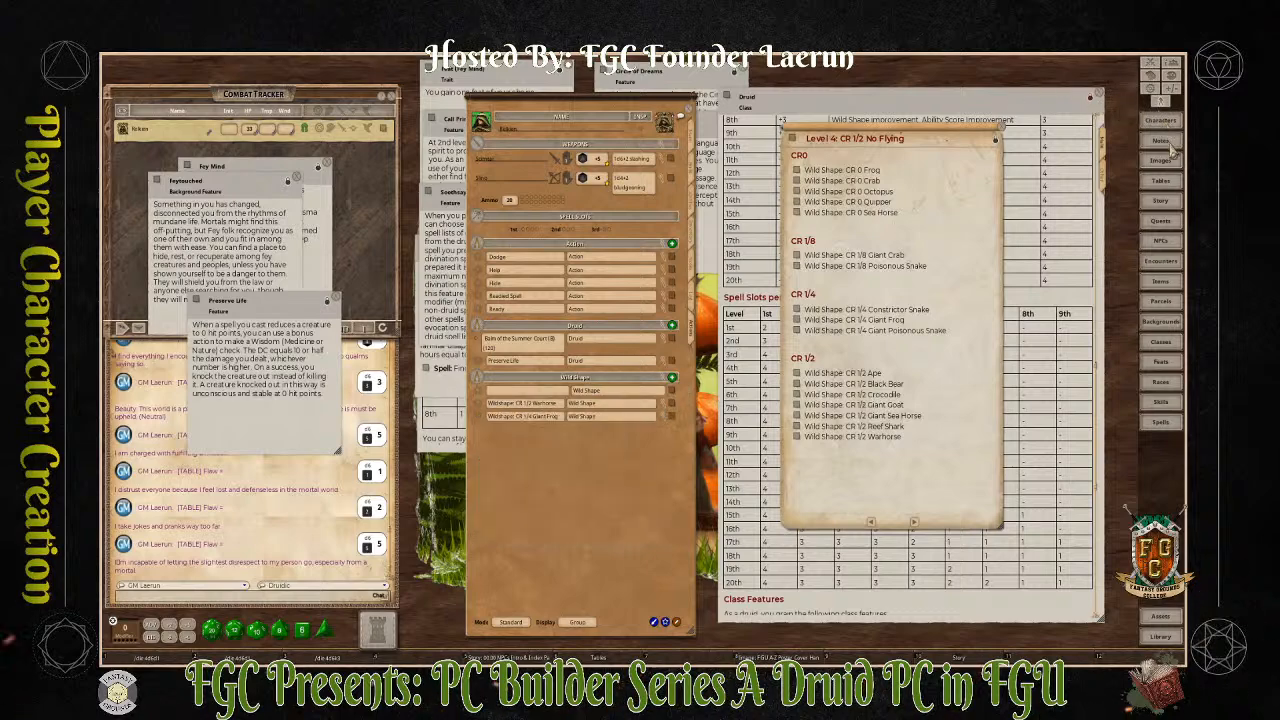
Open the Level 2 wildshape list from One-Click Druid's Not Moon Druid page, close the table of contents, and place the list beside the character sheet
click(1163, 201)
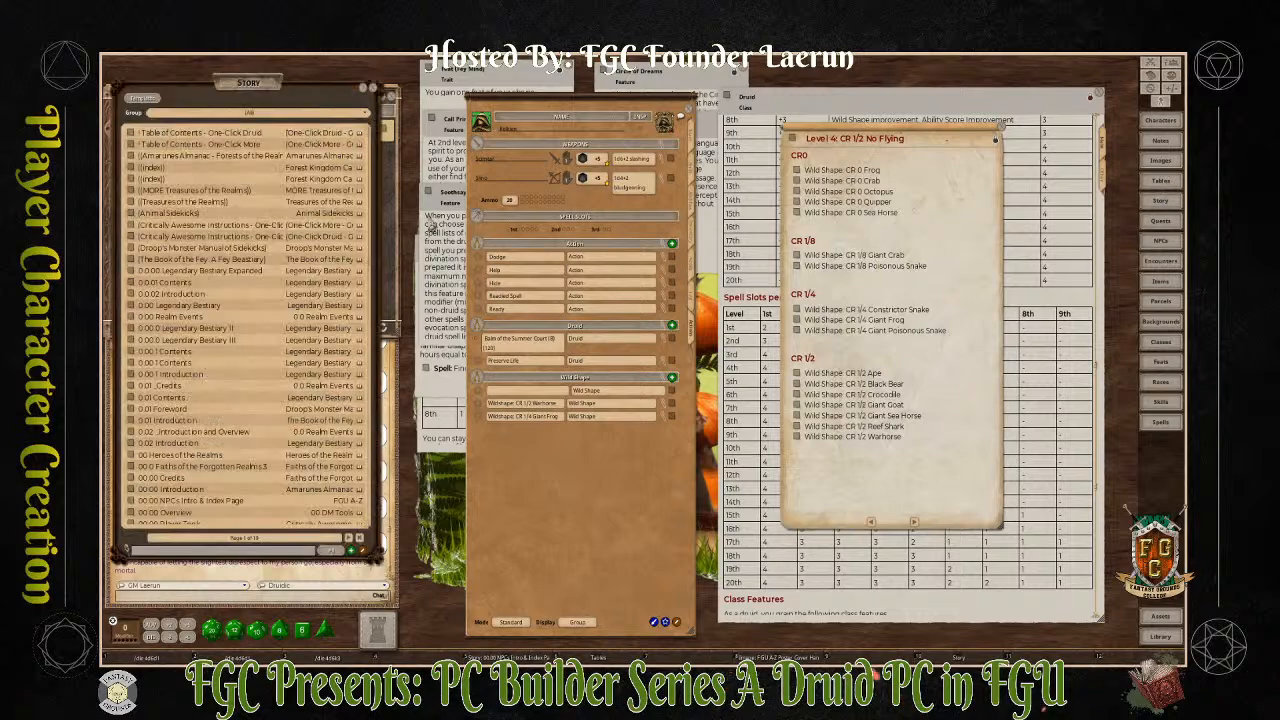
click(131, 134)
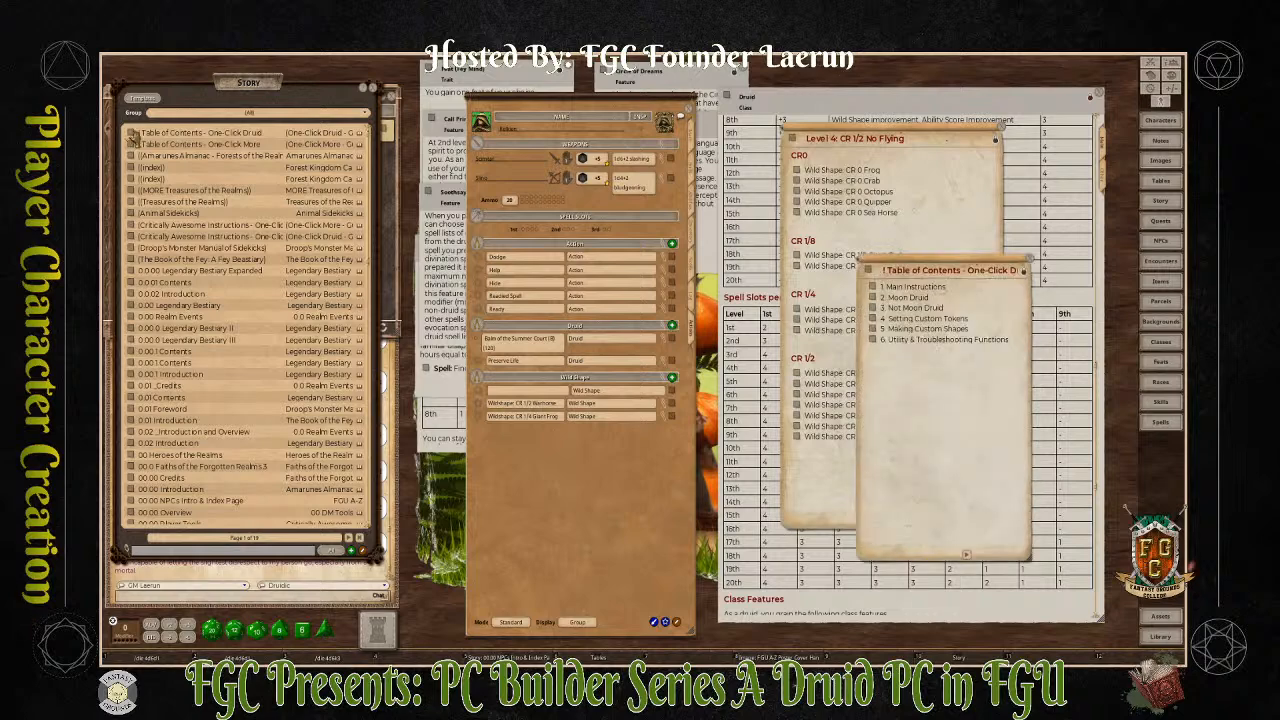
click(874, 309)
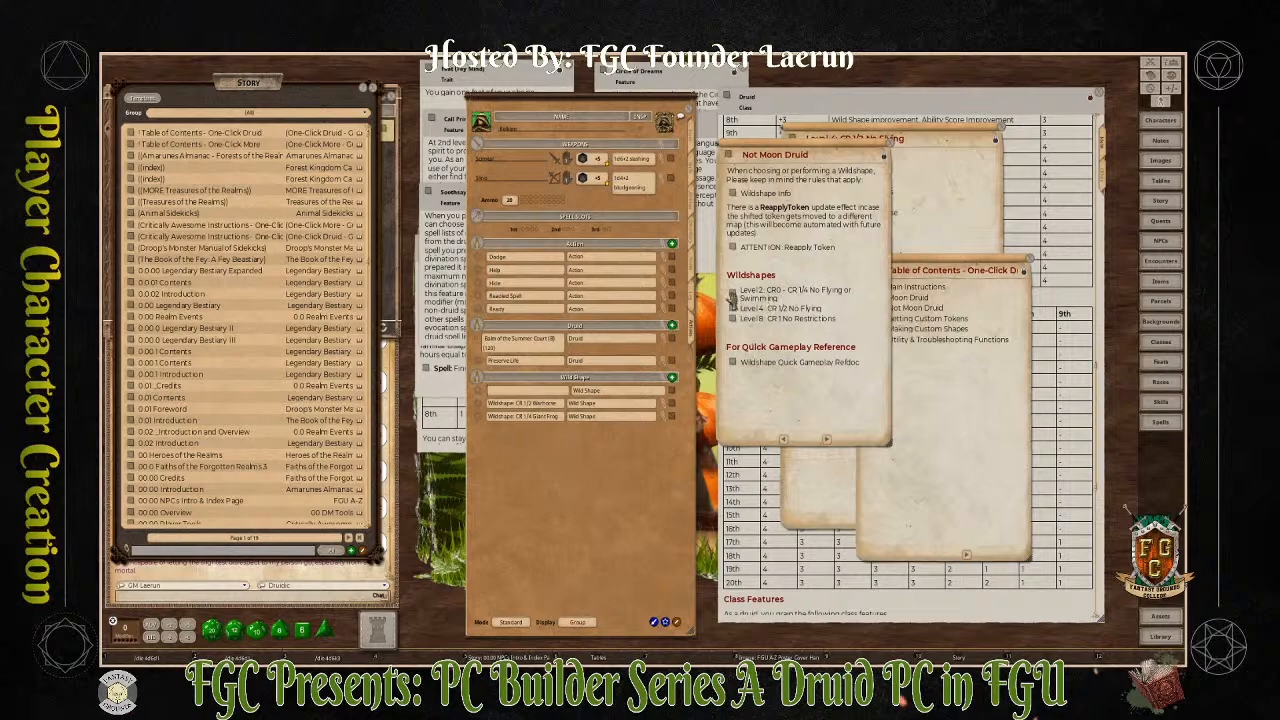
click(733, 296)
click(1024, 270)
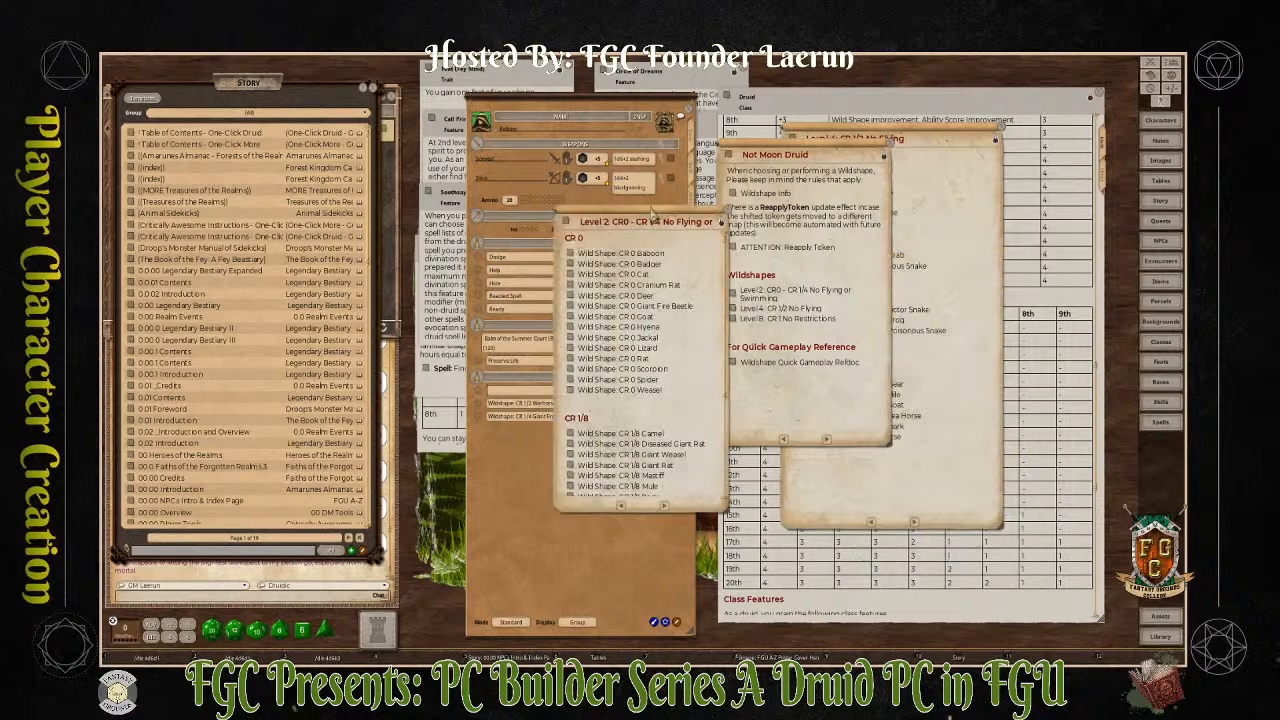
drag(652, 212, 930, 188)
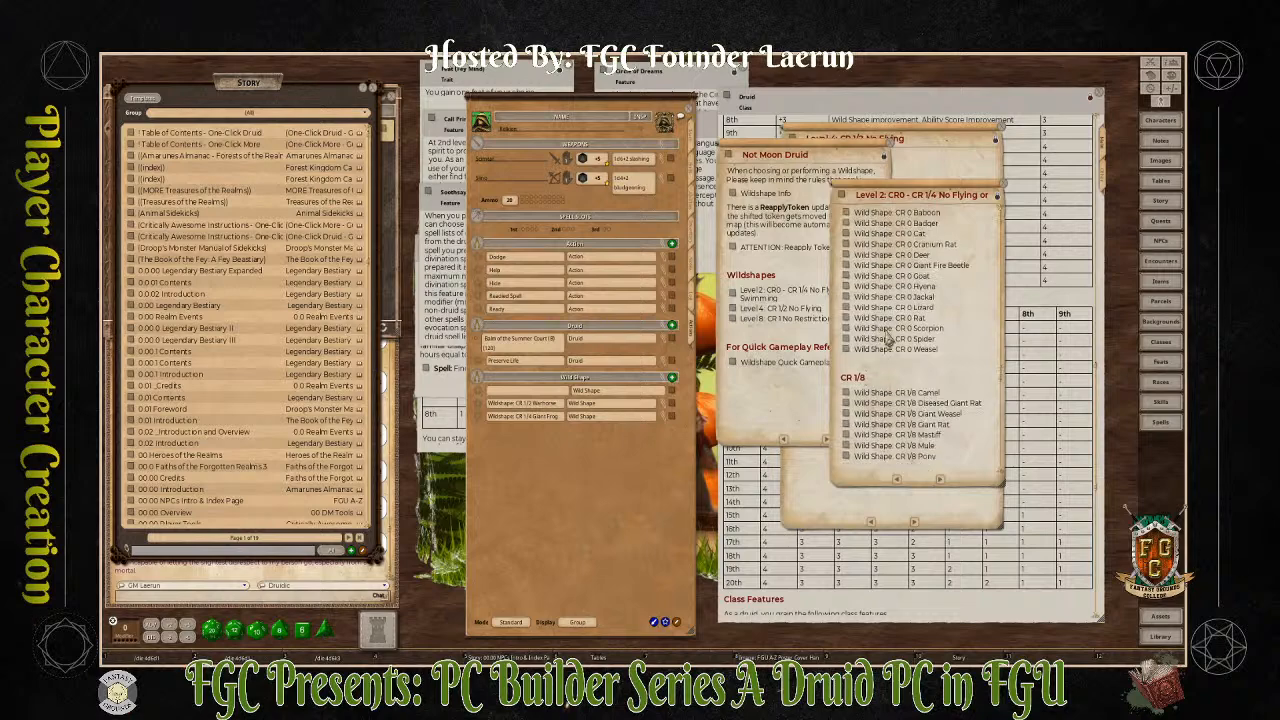
Add the CR 1/4 Elk shape from the Level 2 list to the Wild Shape group and collapse its details
scroll(888, 340, down, 2)
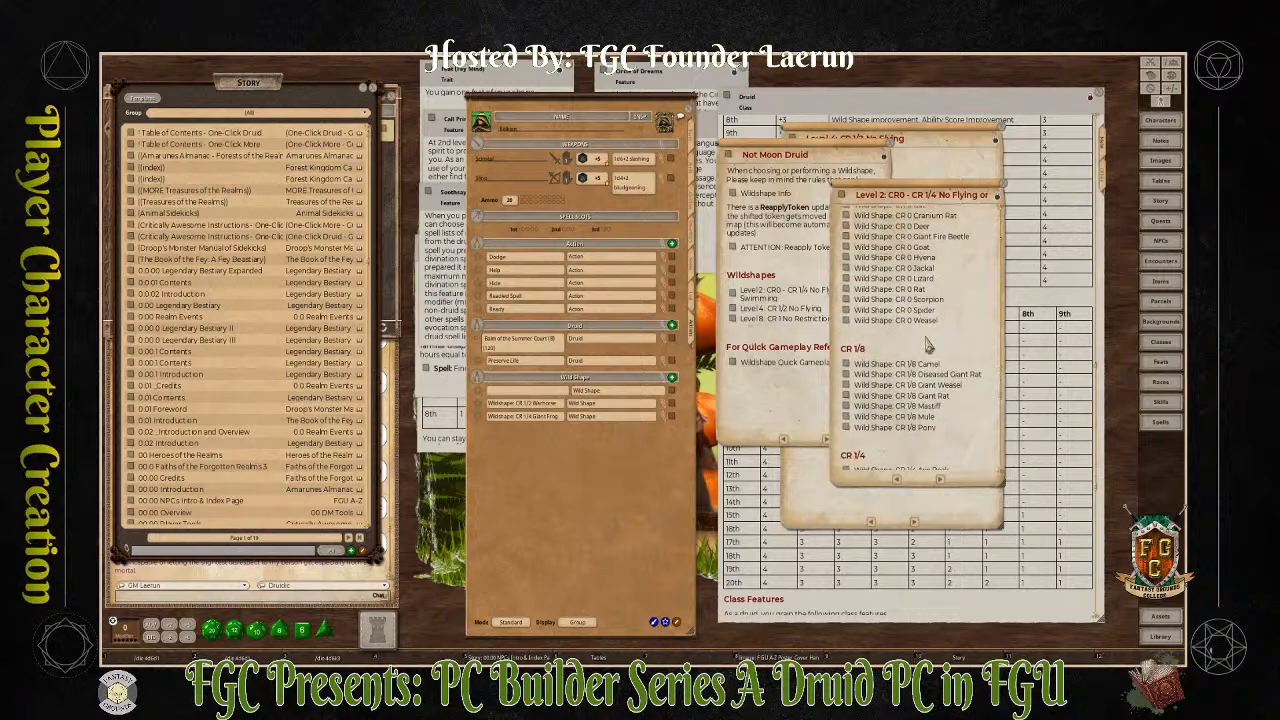
scroll(928, 345, down, 7)
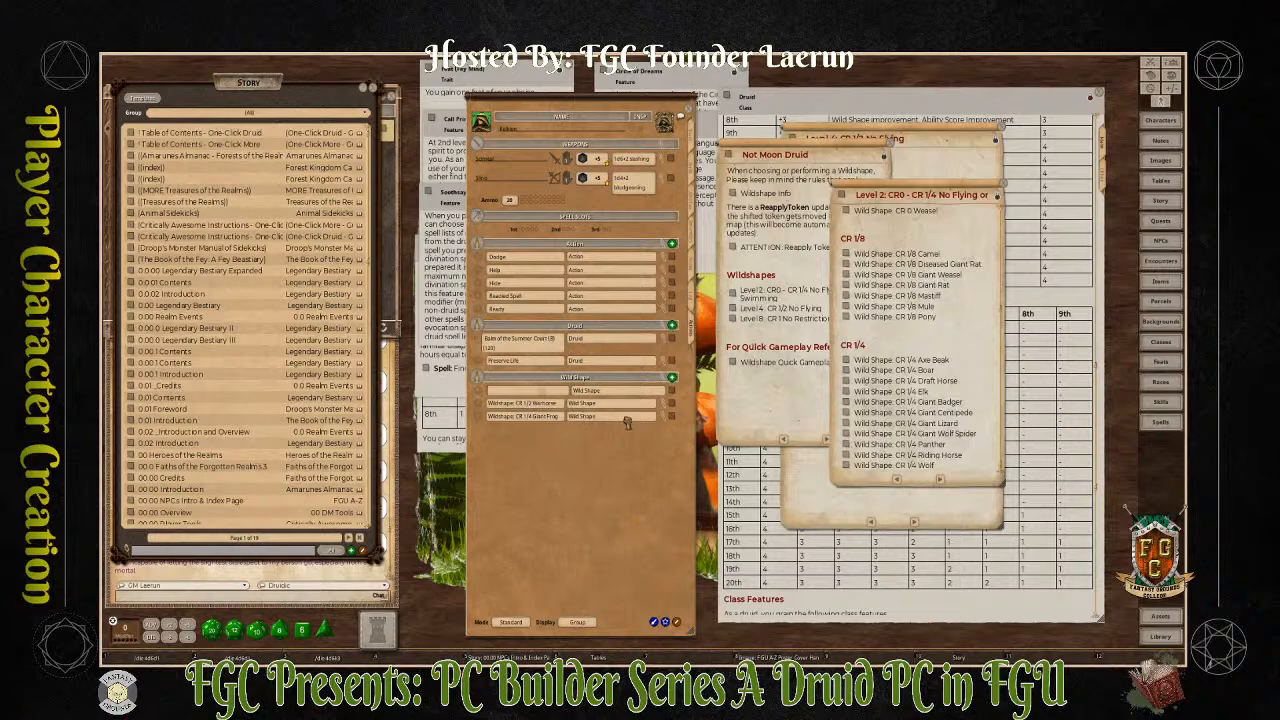
drag(627, 422, 629, 425)
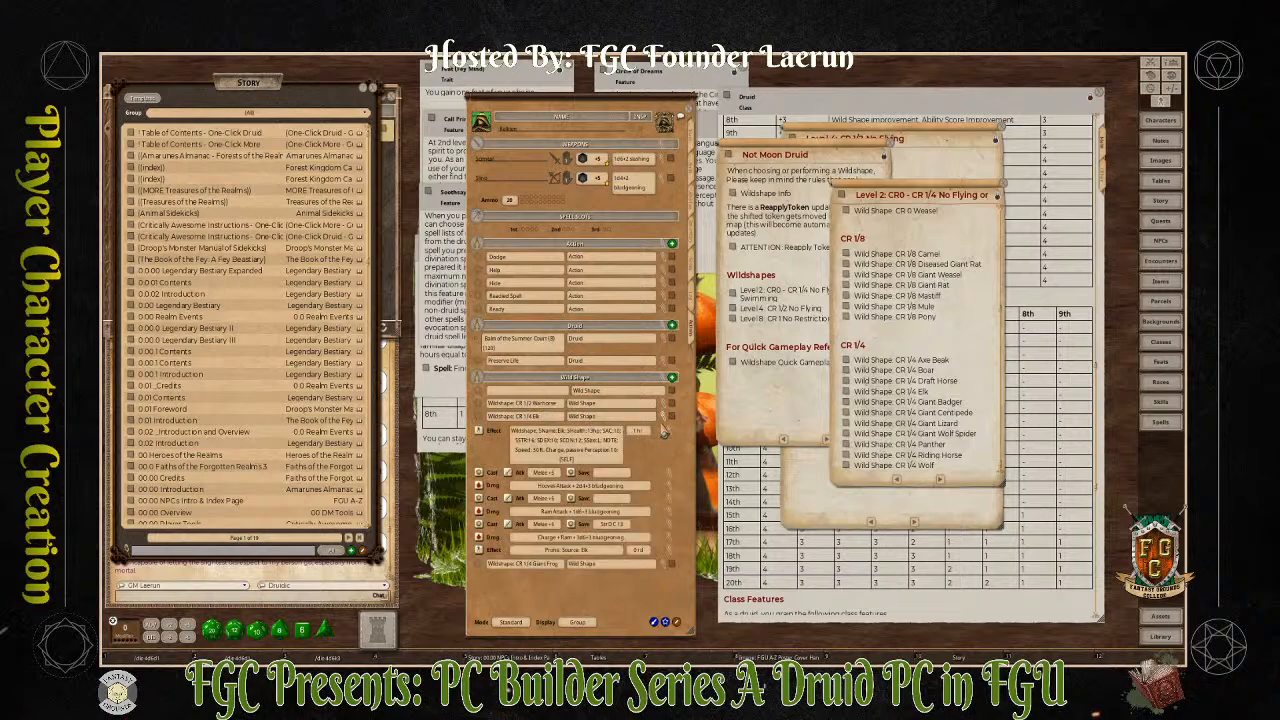
click(662, 421)
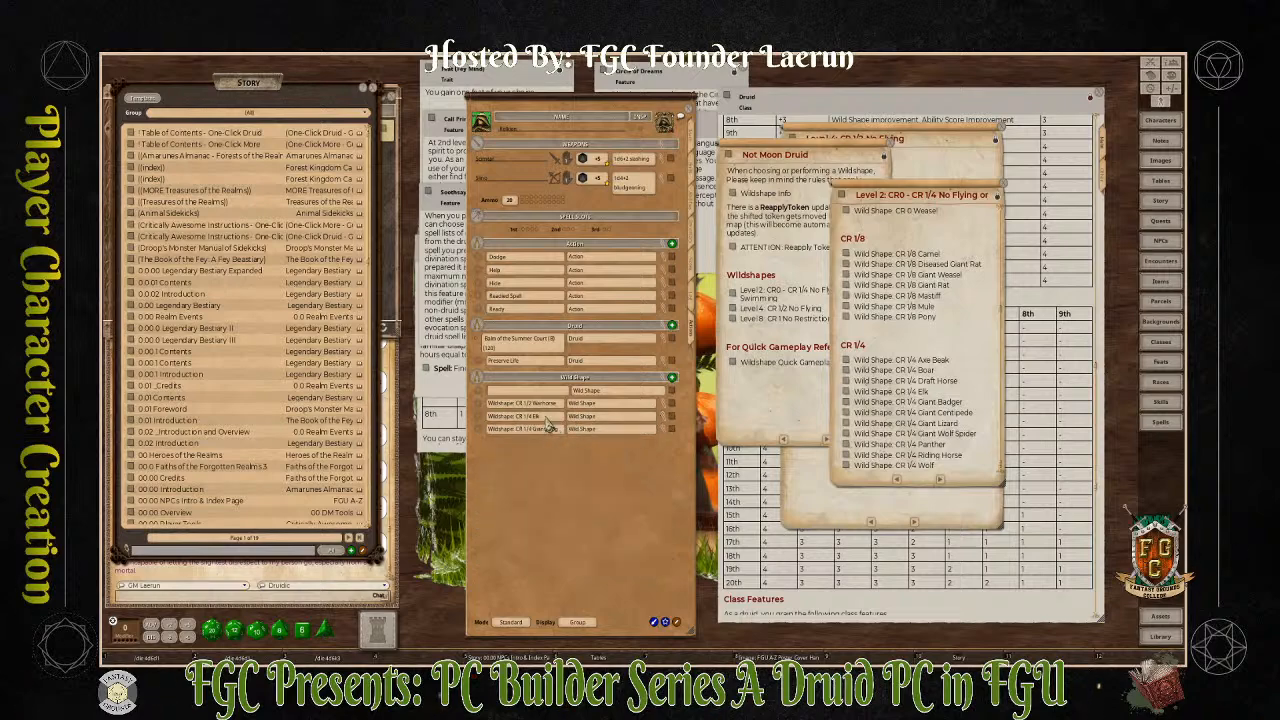
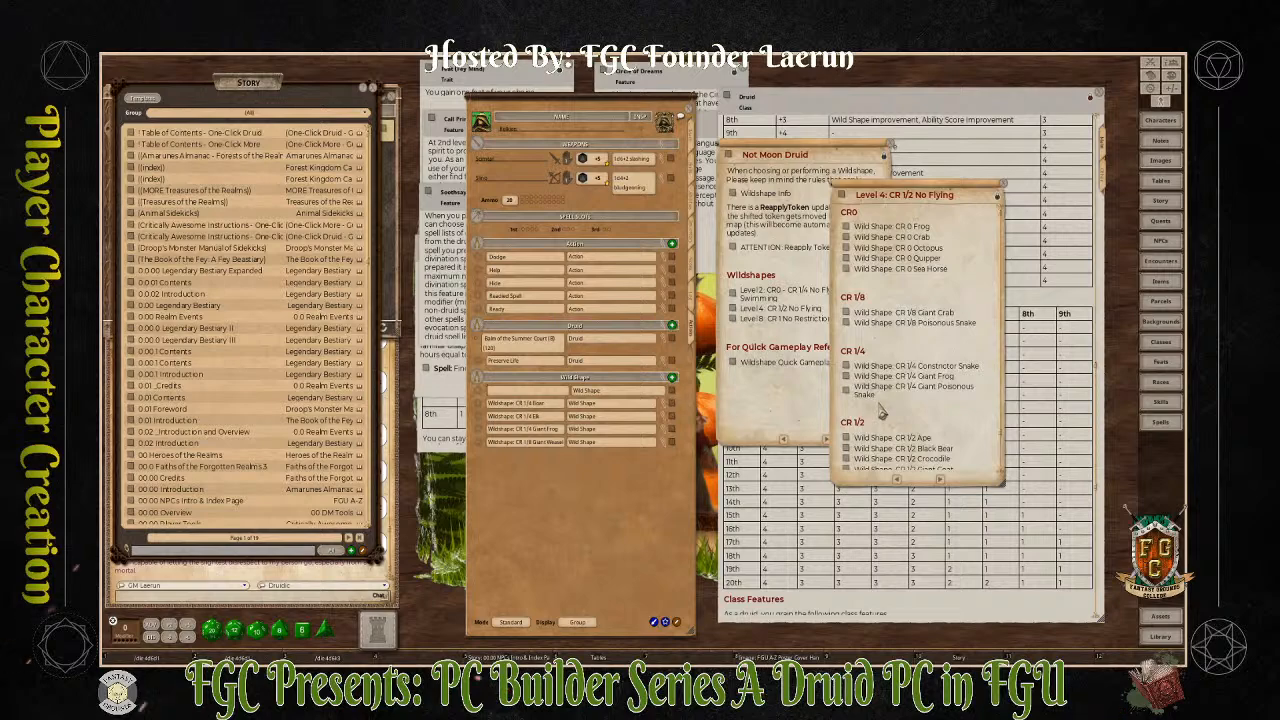
Delete the blank power from the Wild Shape group and close the Level 4 list and the Not Moon Druid page
scroll(882, 415, down, 2)
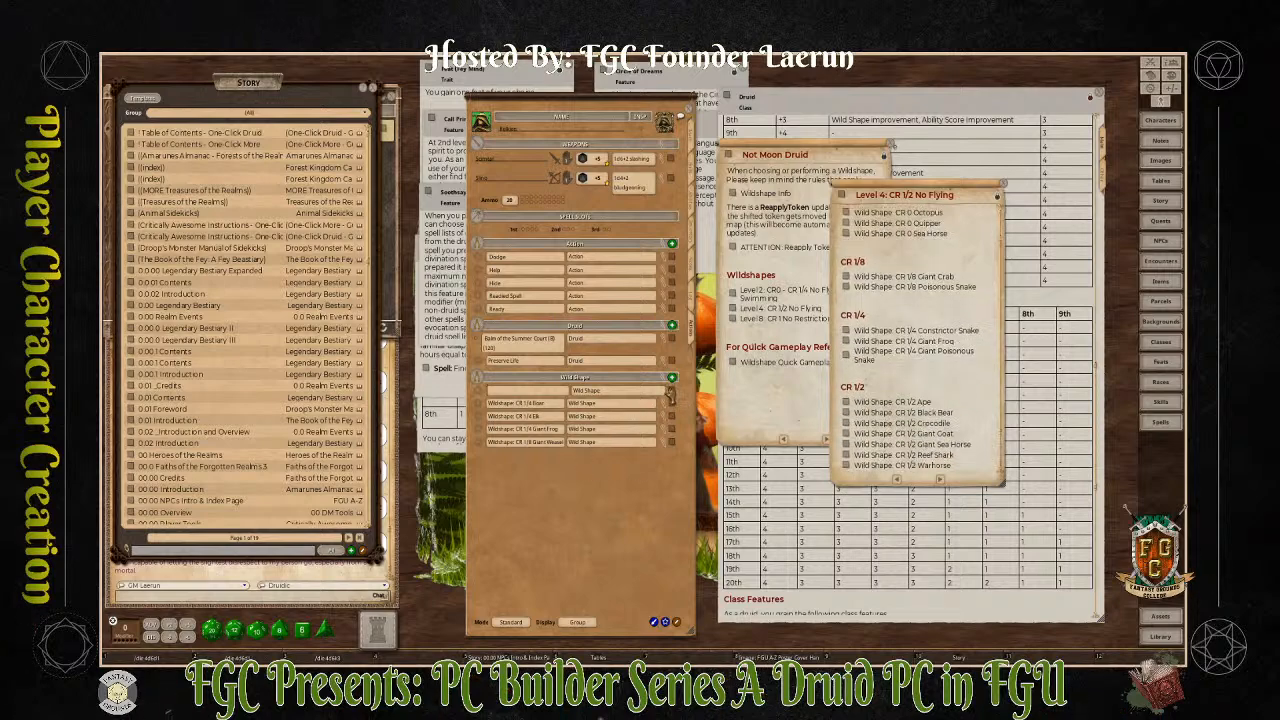
right_click(668, 388)
click(636, 415)
click(602, 422)
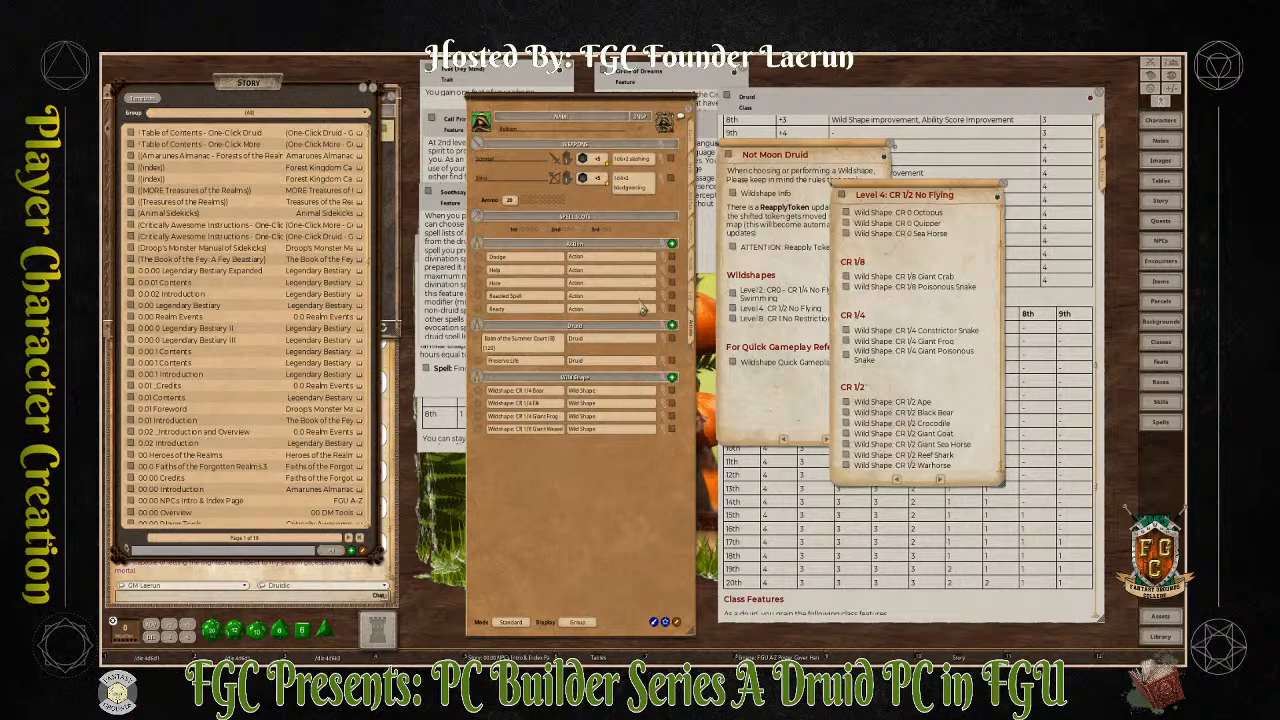
click(997, 195)
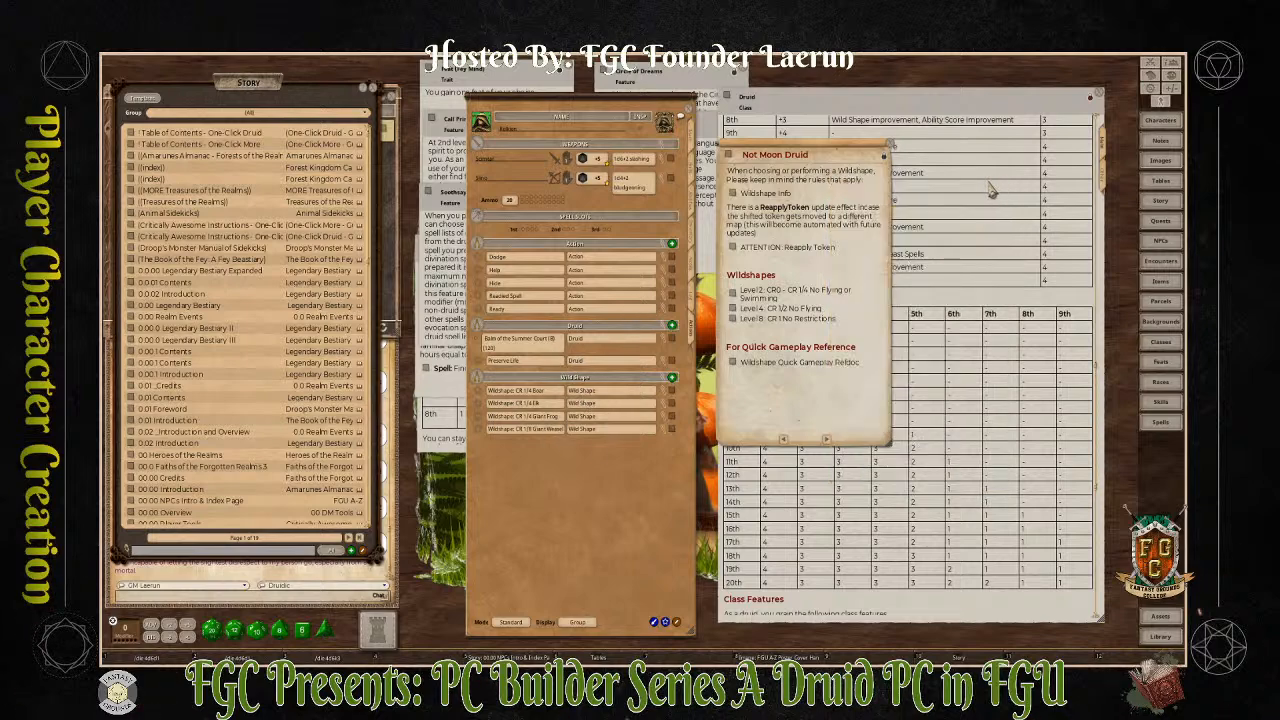
click(884, 156)
Show the character's features and open the Wild Shape feature, placing it over the Druid class record
click(695, 212)
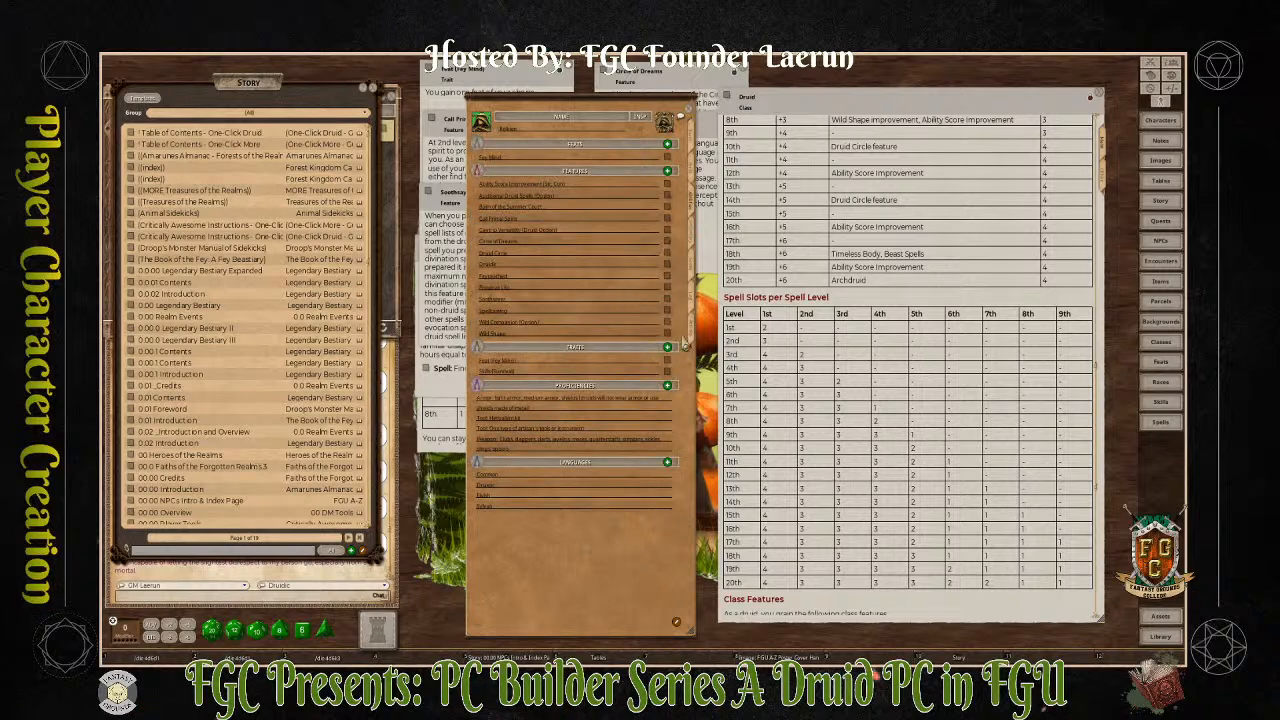
click(667, 333)
drag(512, 326, 895, 268)
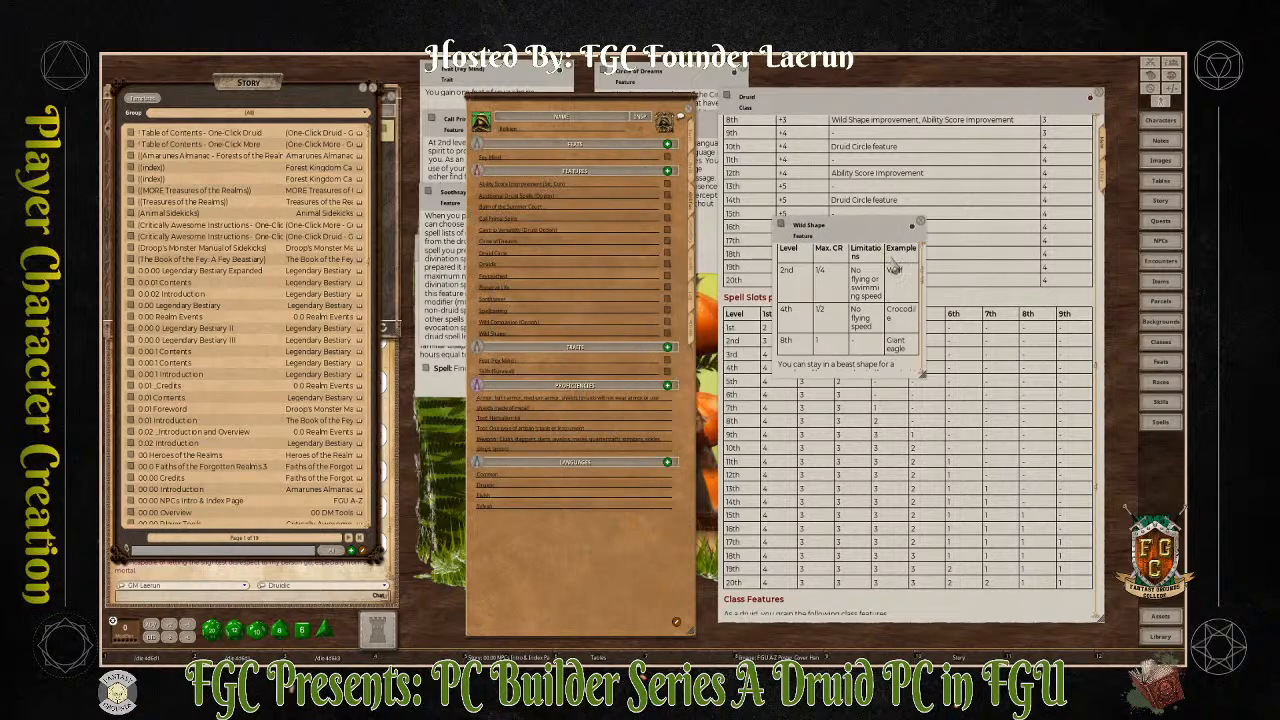
Enlarge the Wild Shape feature to review its beast shape rules, and close it with the character's actions shown
scroll(914, 326, down, 3)
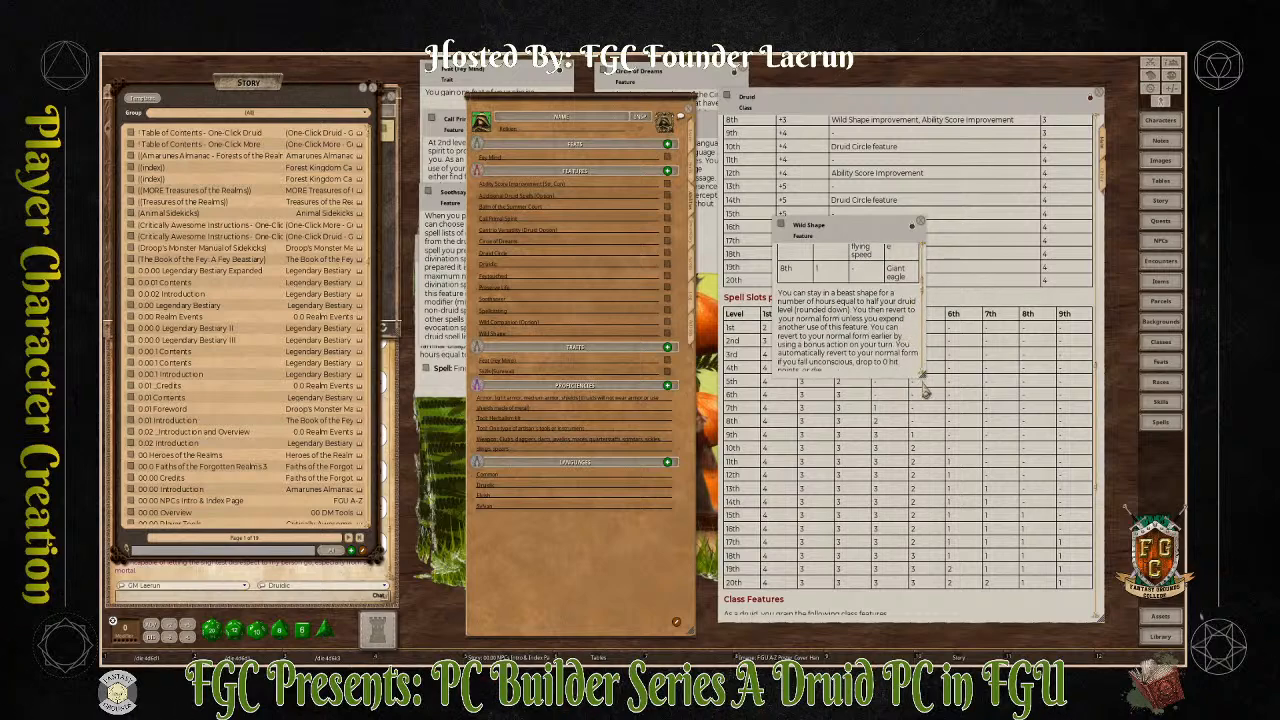
drag(922, 376, 1008, 492)
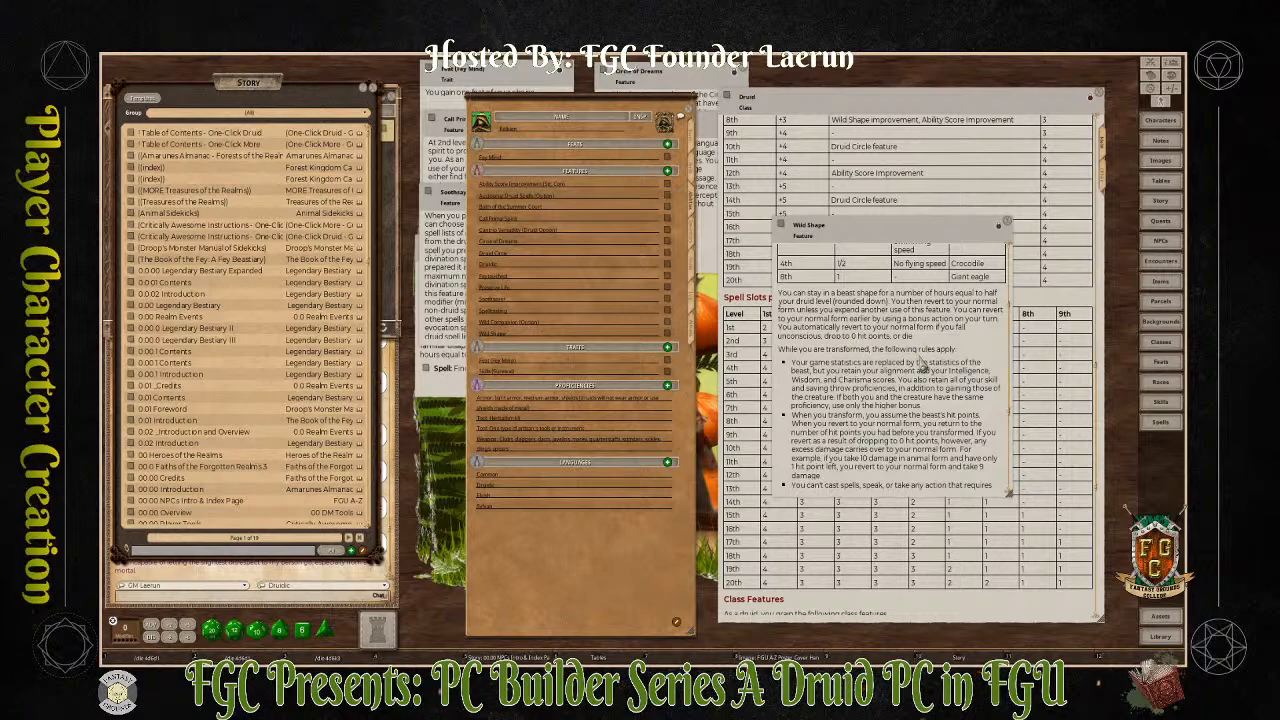
scroll(922, 358, down, 3)
scroll(918, 367, down, 5)
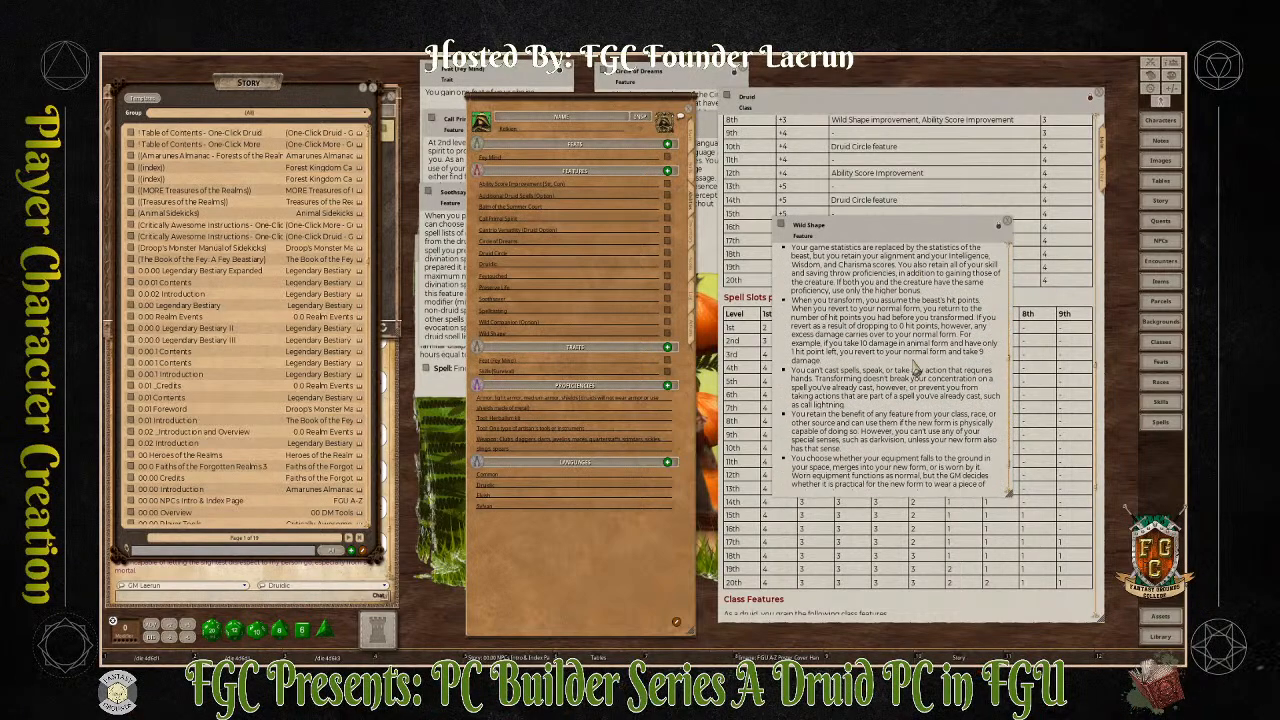
scroll(858, 388, up, 10)
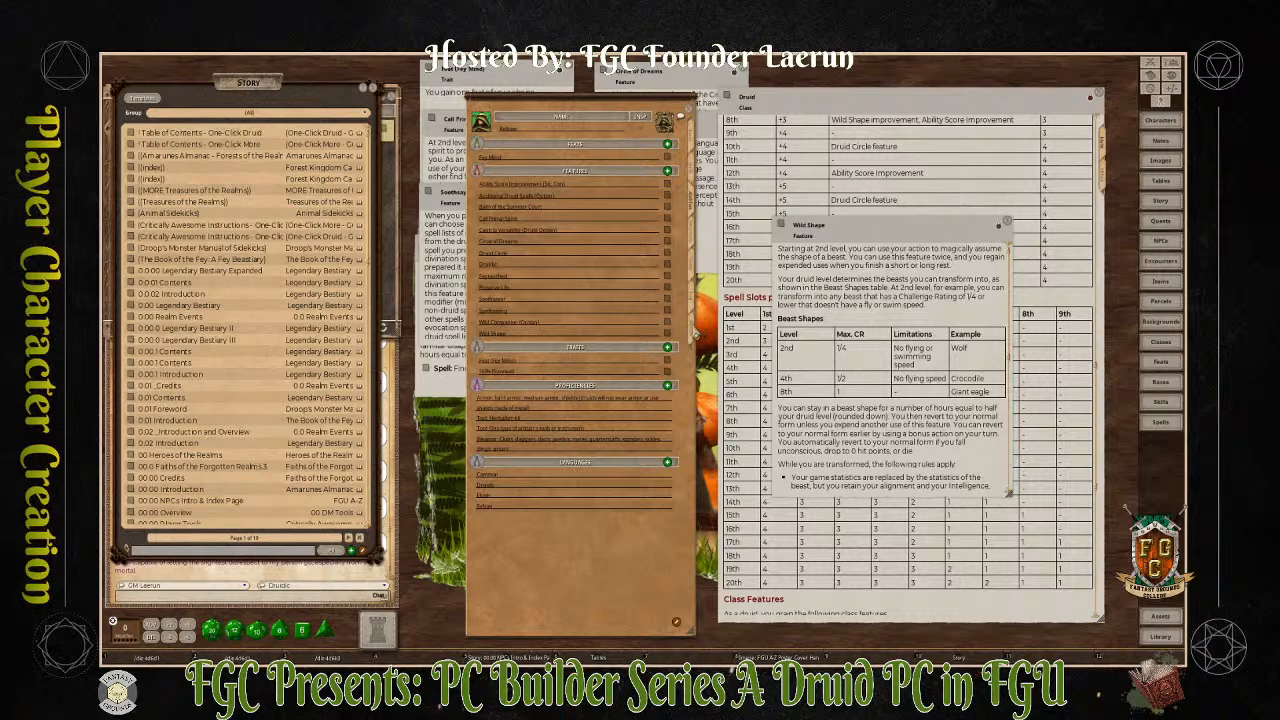
click(694, 332)
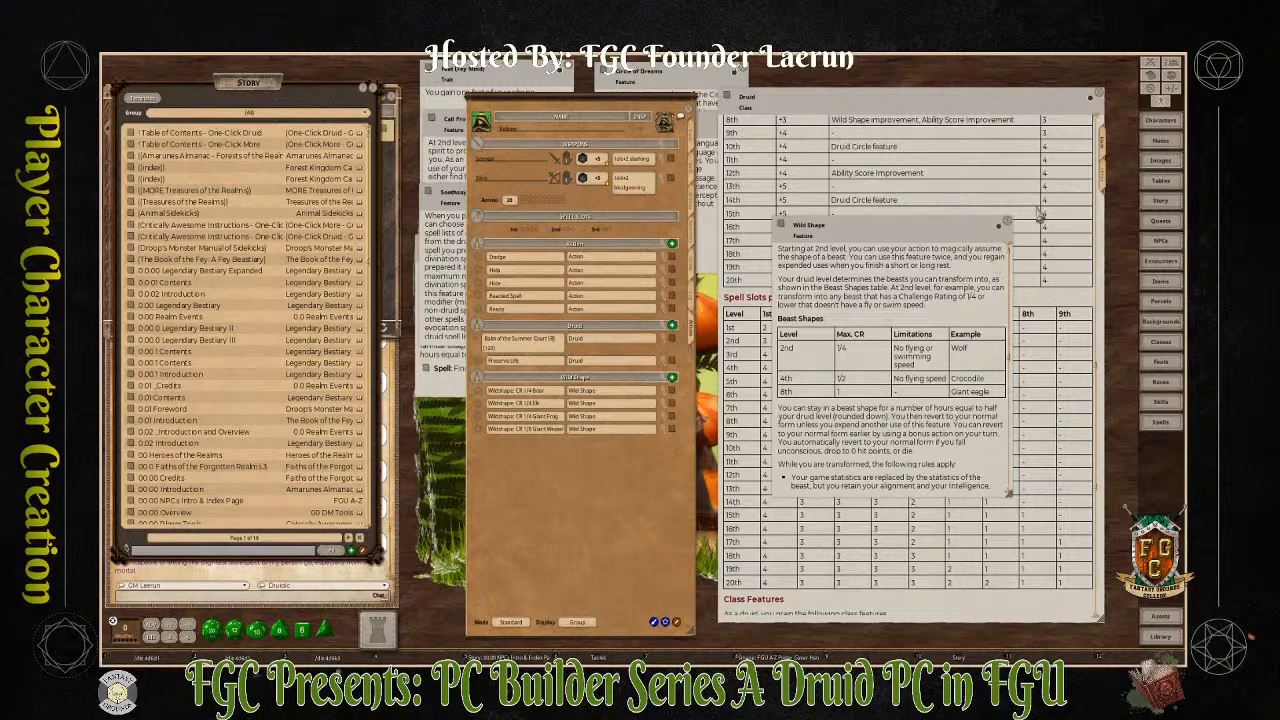
click(1000, 226)
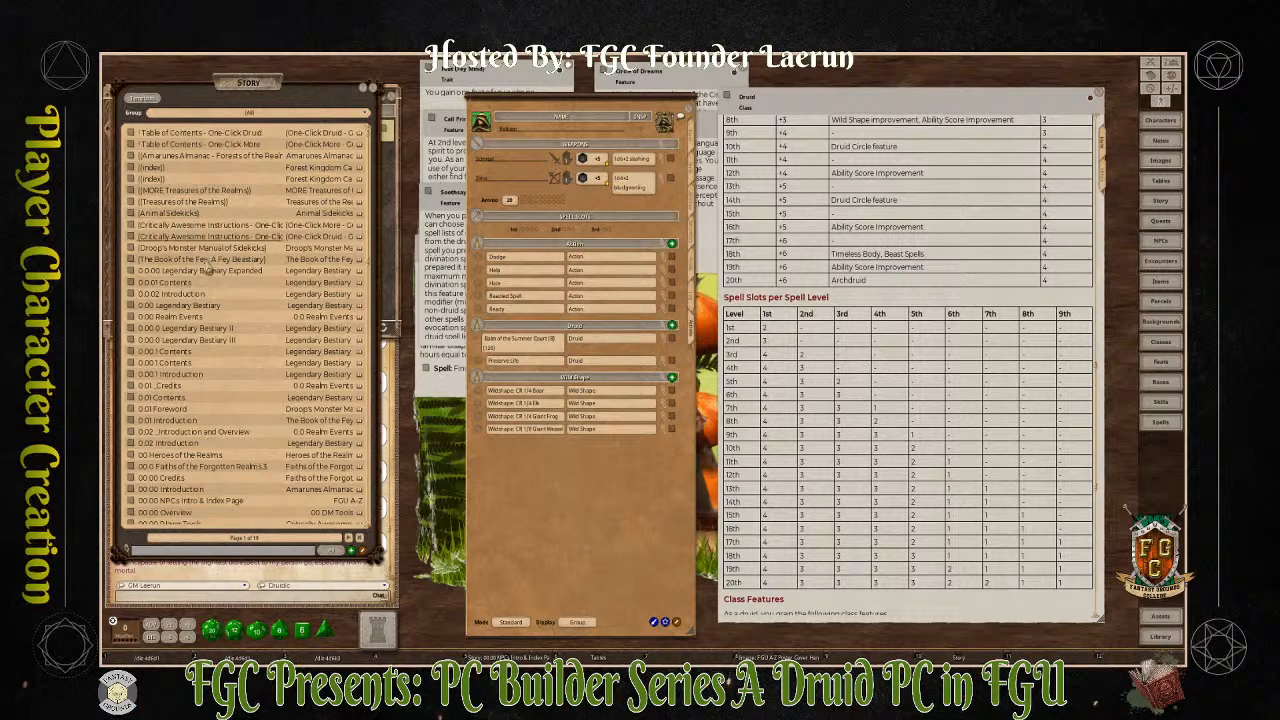
Open the Main Instructions from One-Click Druid's table of contents and read through to the wildshape guides and usage steps
scroll(203, 313, down, 1)
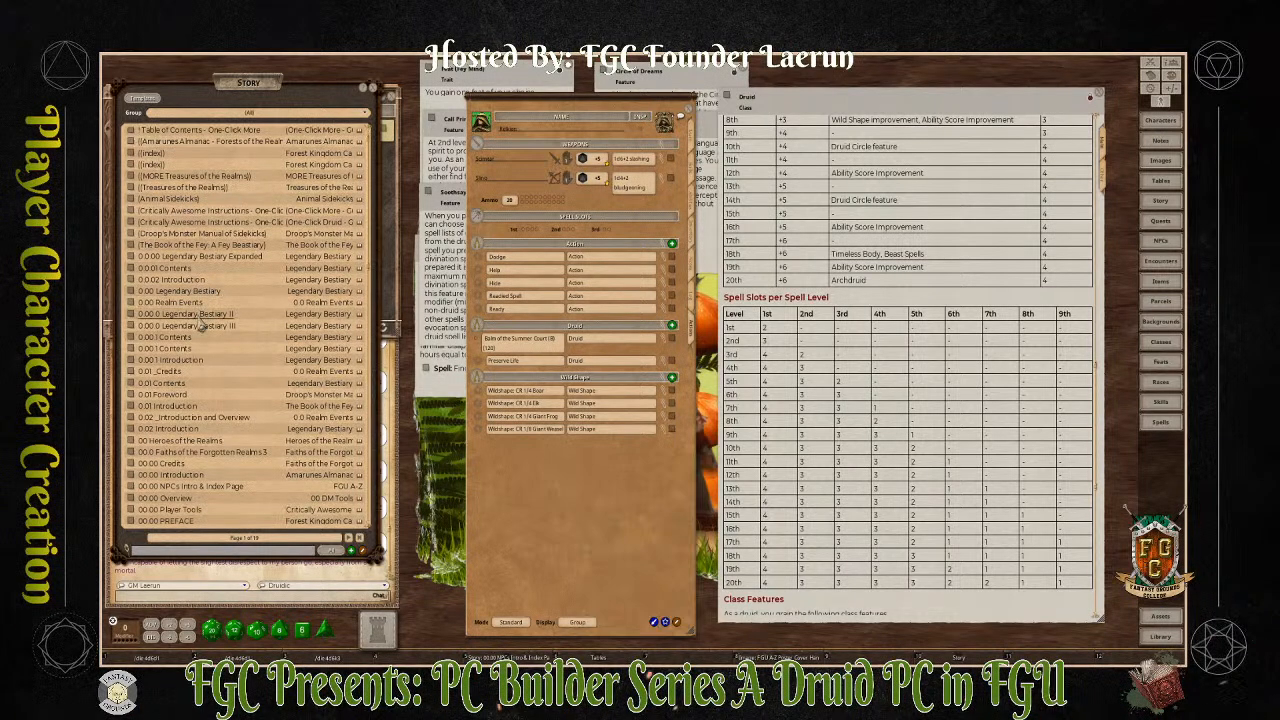
scroll(225, 482, down, 2)
scroll(225, 470, up, 4)
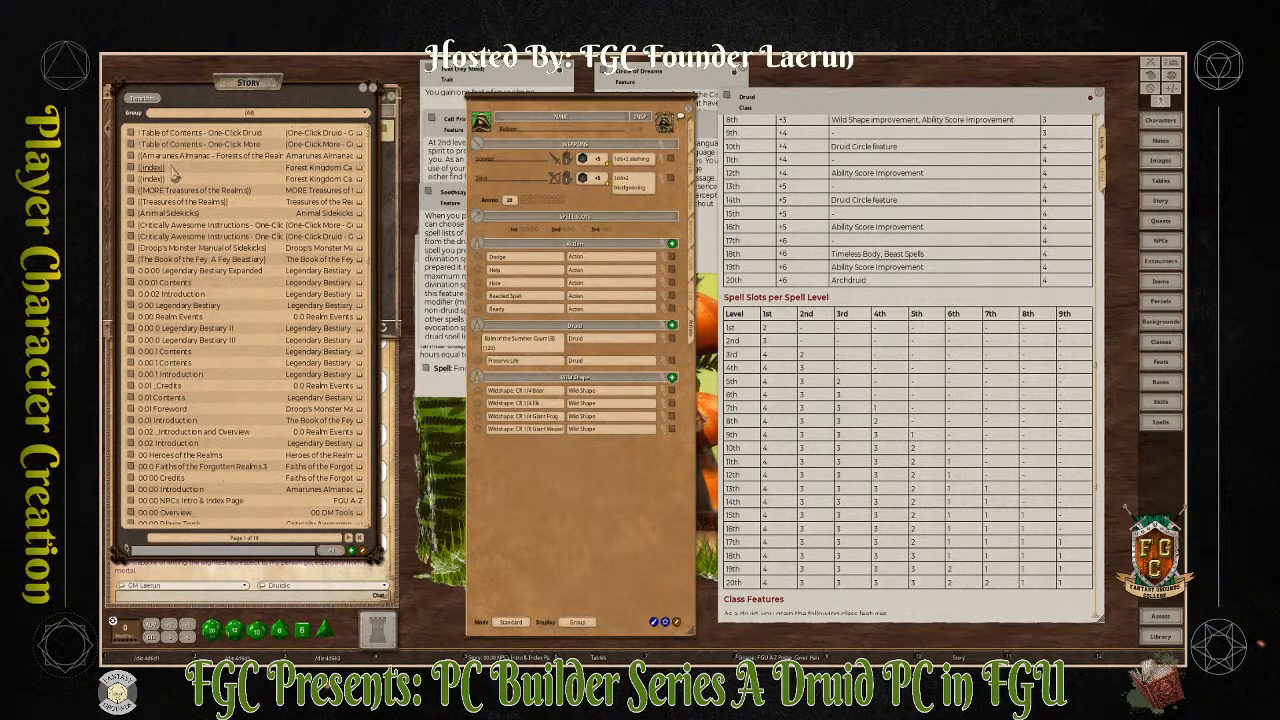
click(132, 134)
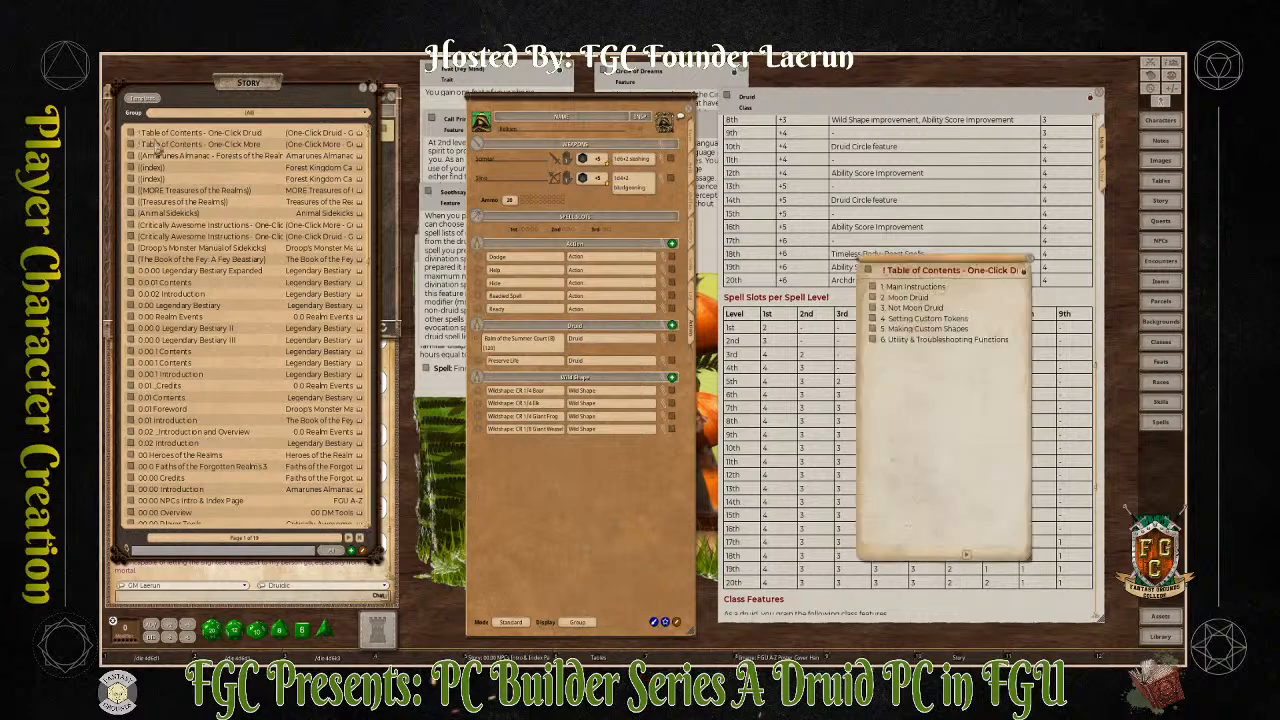
click(874, 287)
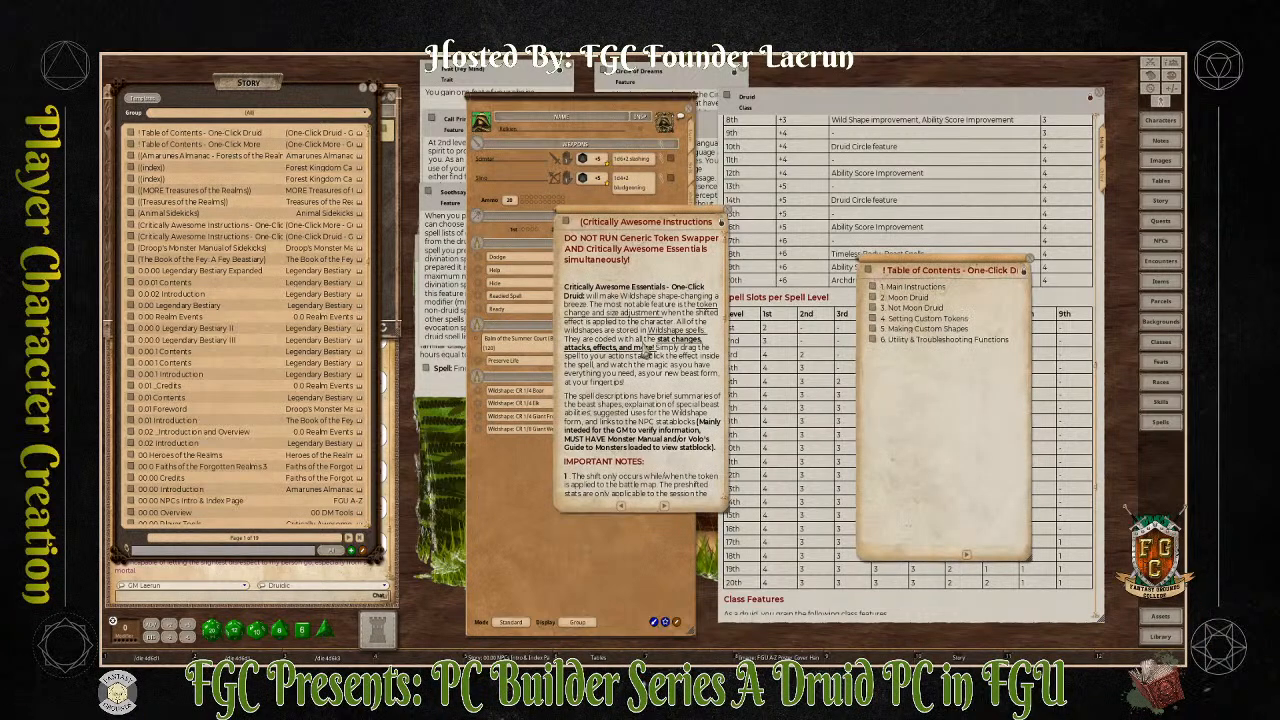
scroll(662, 414, down, 10)
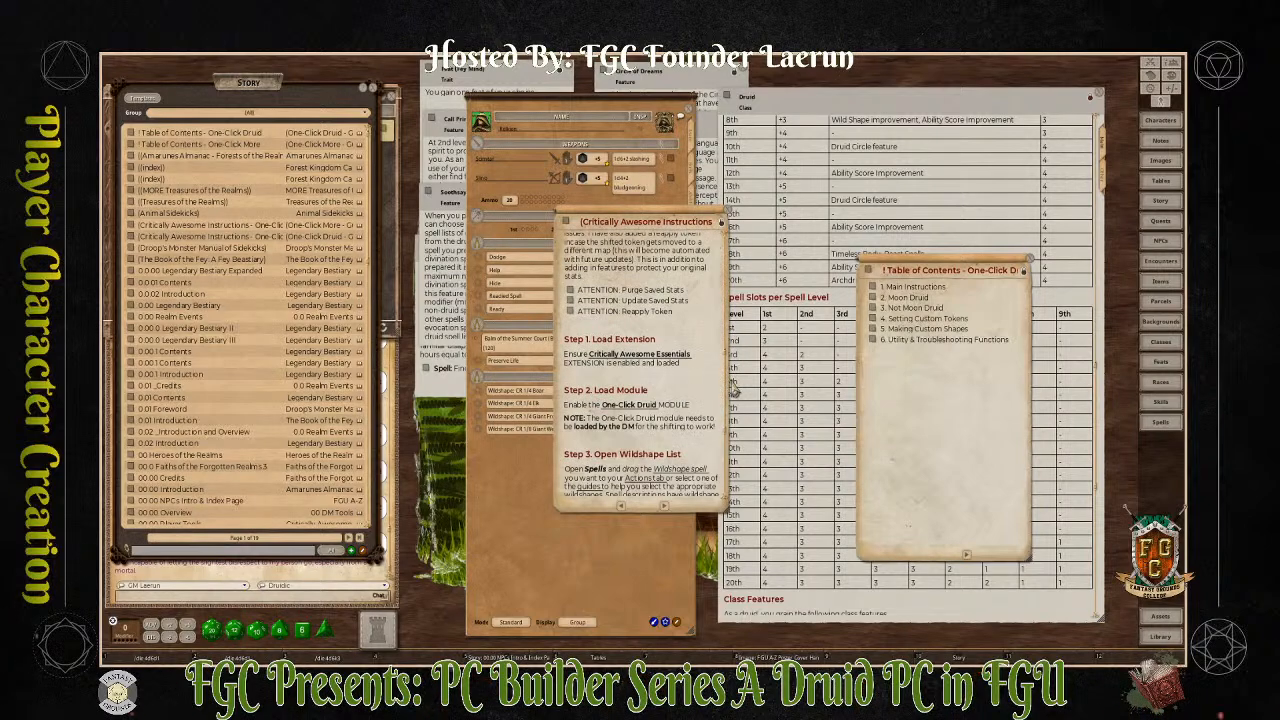
drag(733, 390, 733, 447)
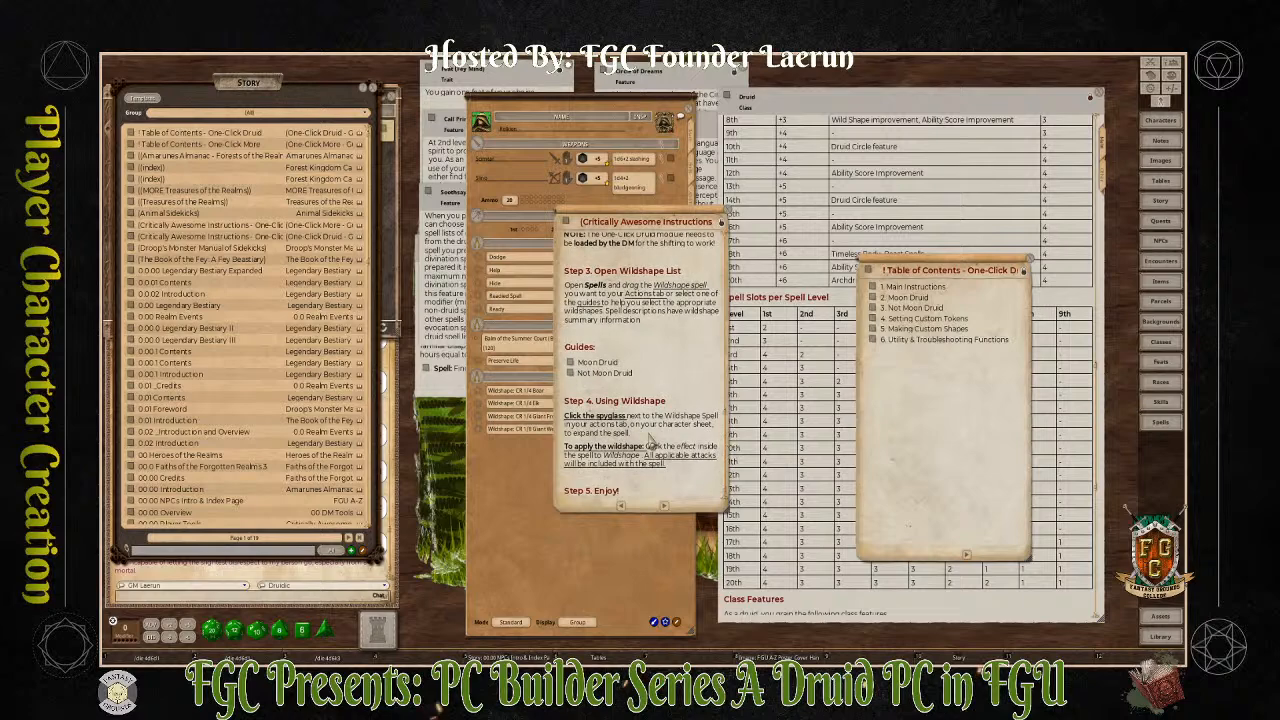
Review the Moon Druid guide's wildshape levels and Combat Wildshape healing spells, and close the guide
click(598, 362)
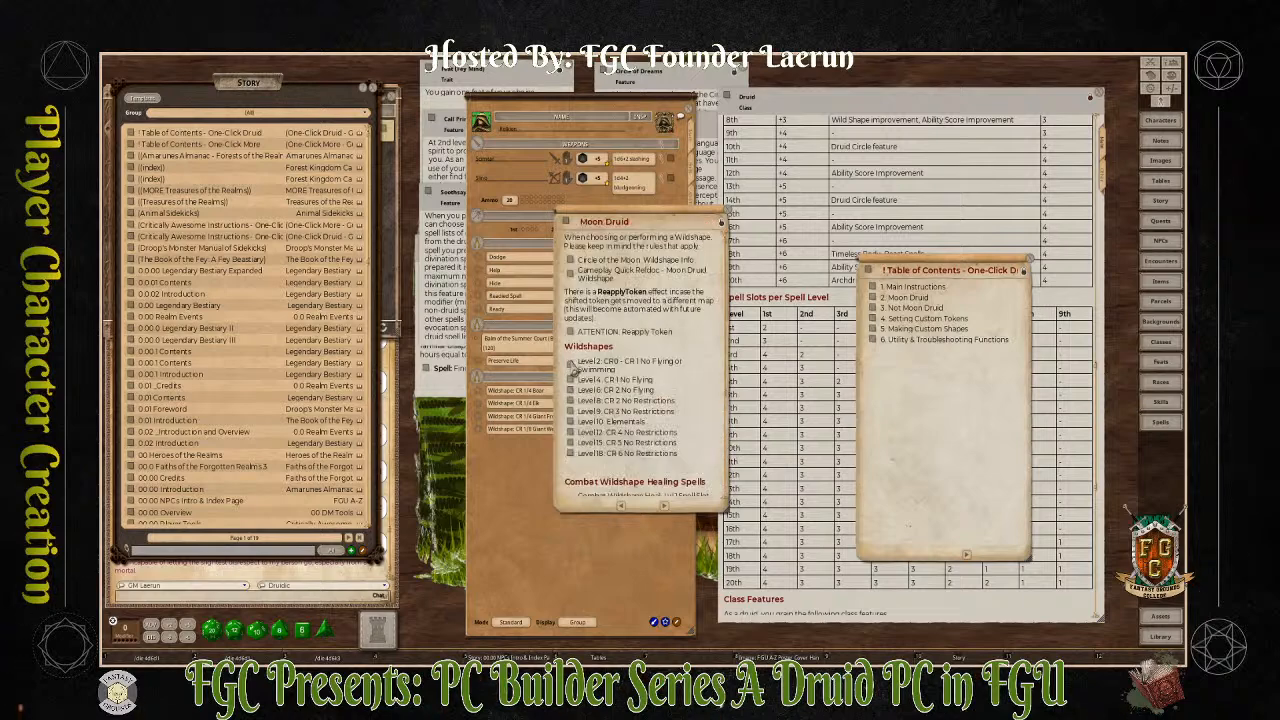
scroll(640, 432, down, 4)
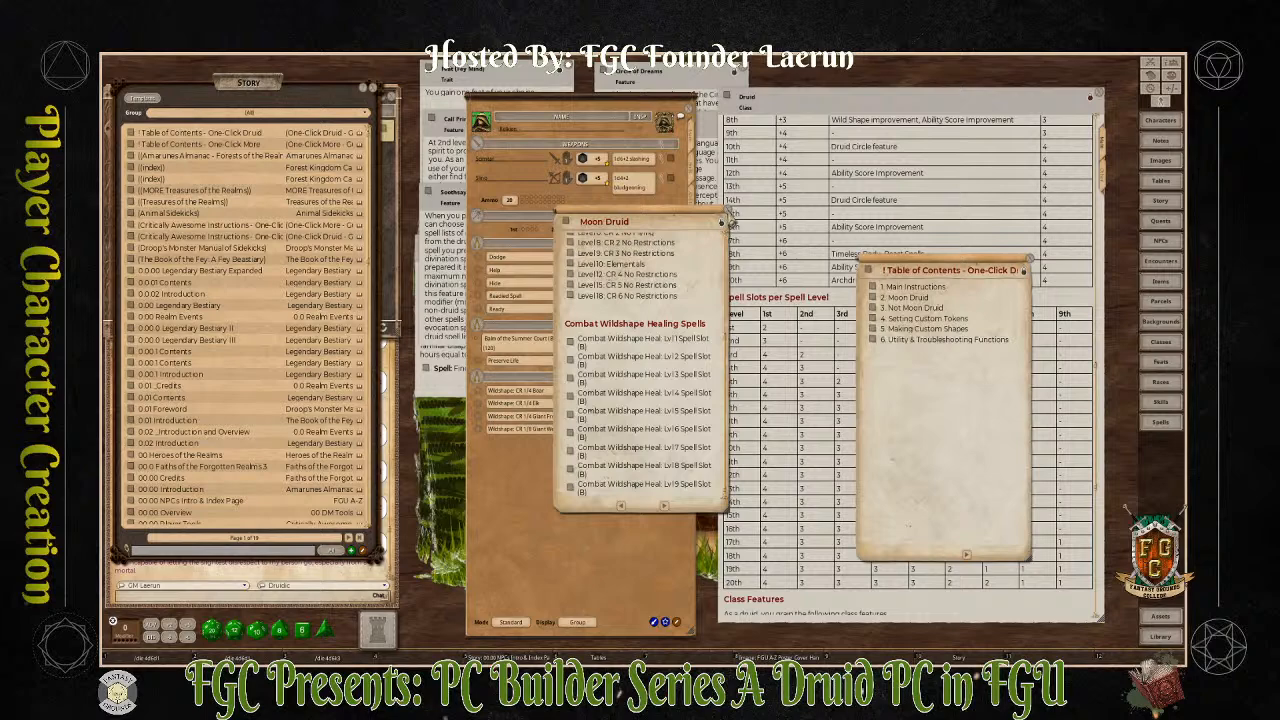
click(722, 221)
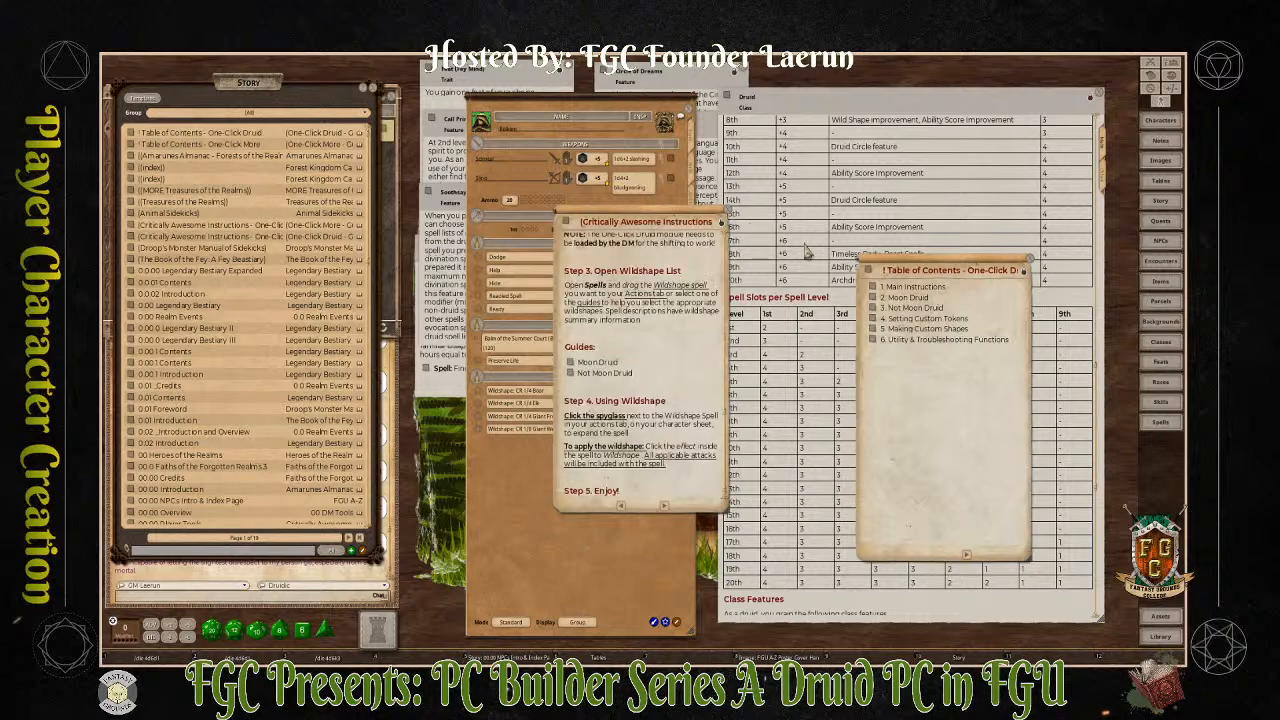
View the Not Moon Druid guide, and close it together with the instructions and the One-Click Druid table of contents
click(573, 376)
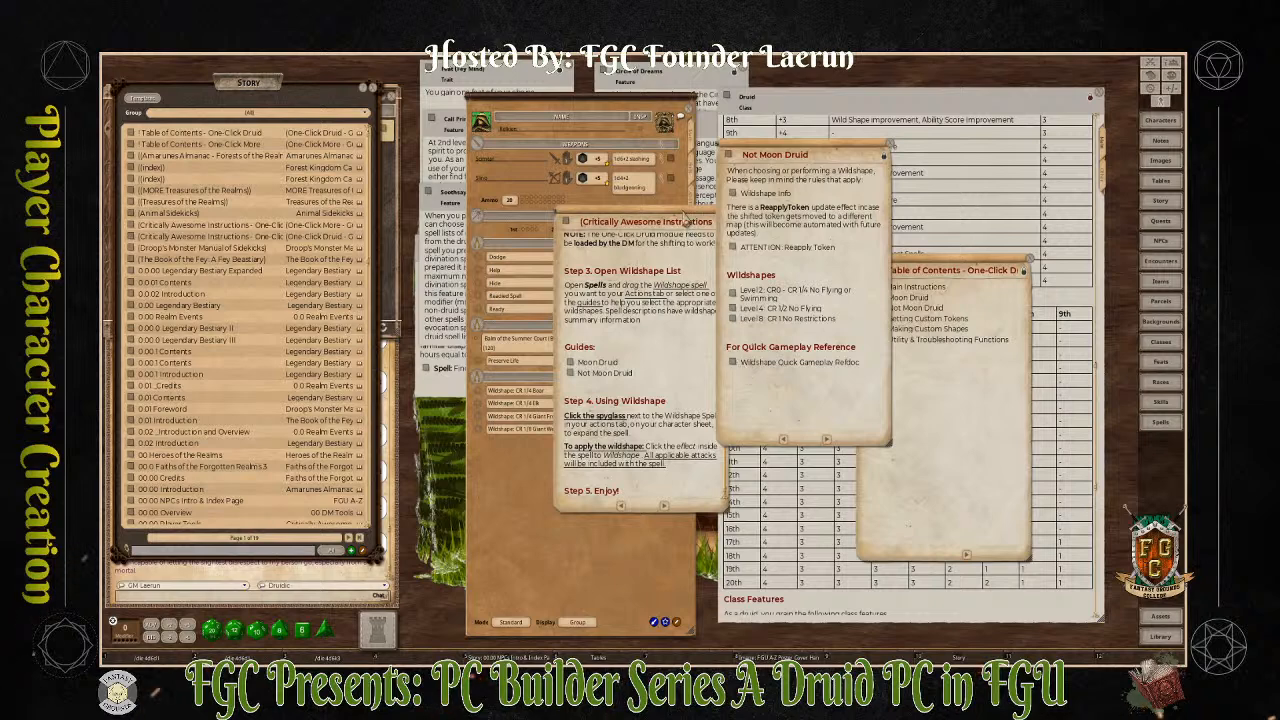
click(685, 215)
click(727, 213)
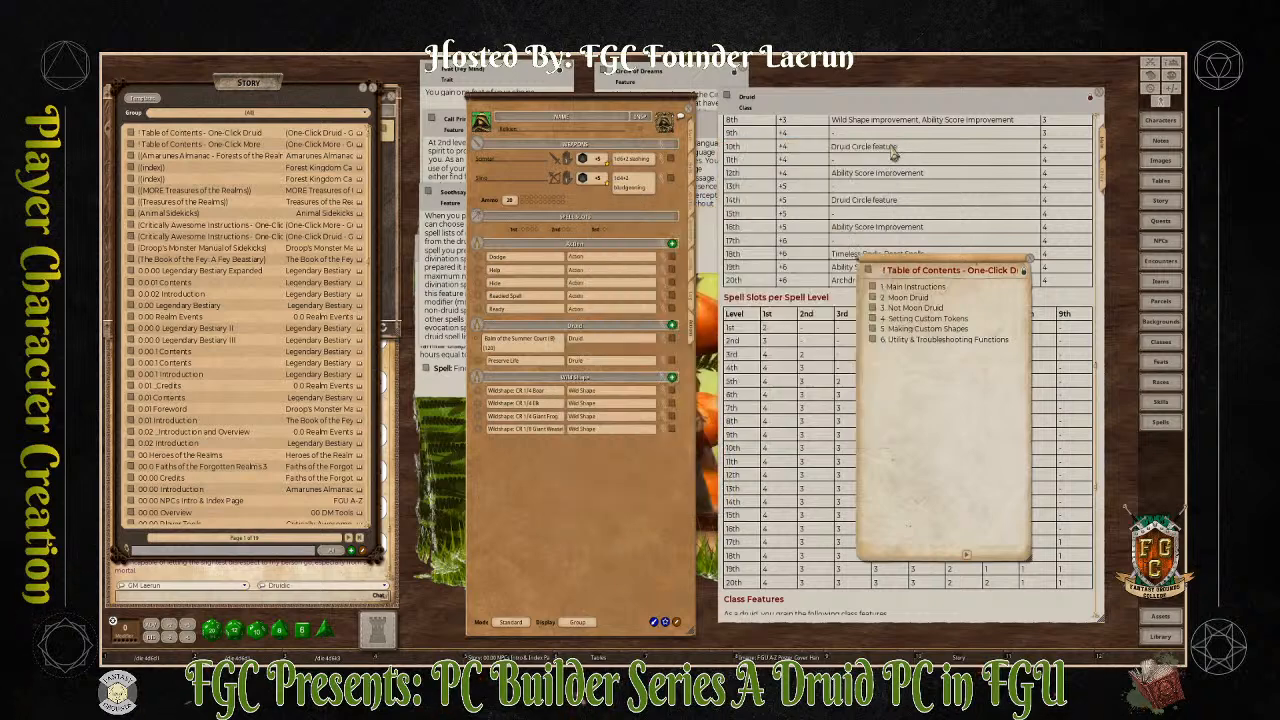
click(891, 151)
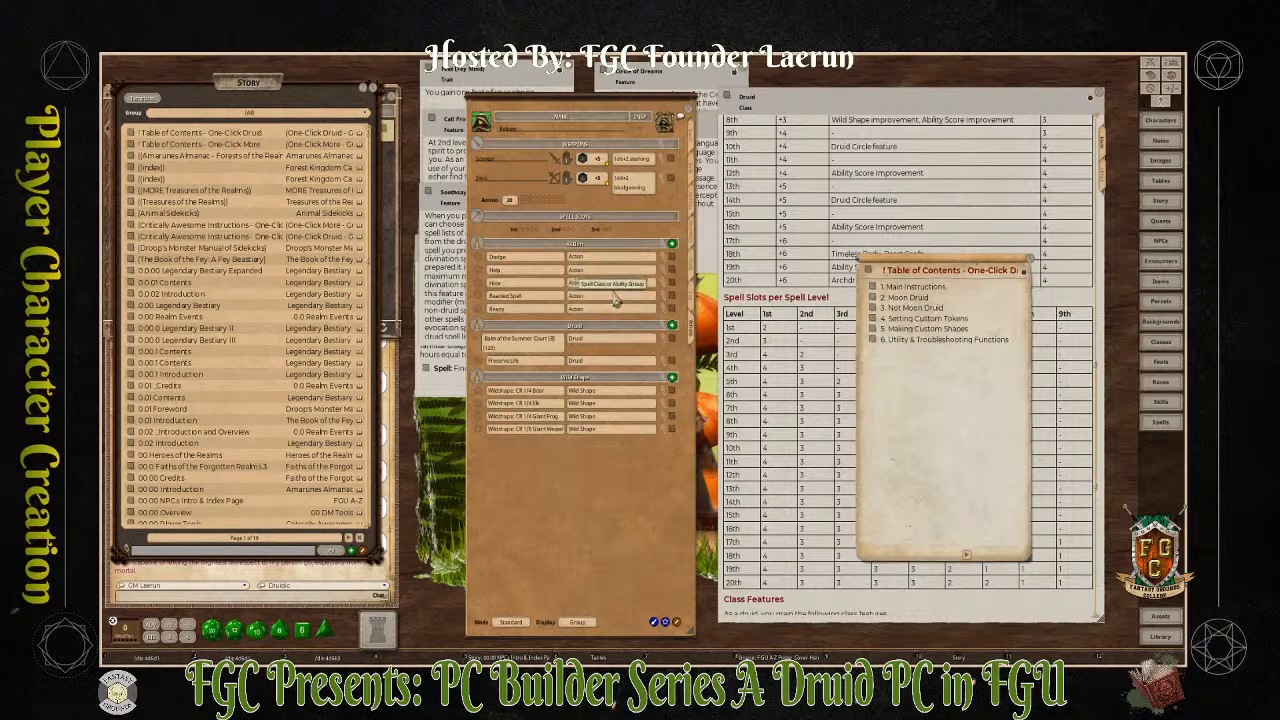
click(1036, 267)
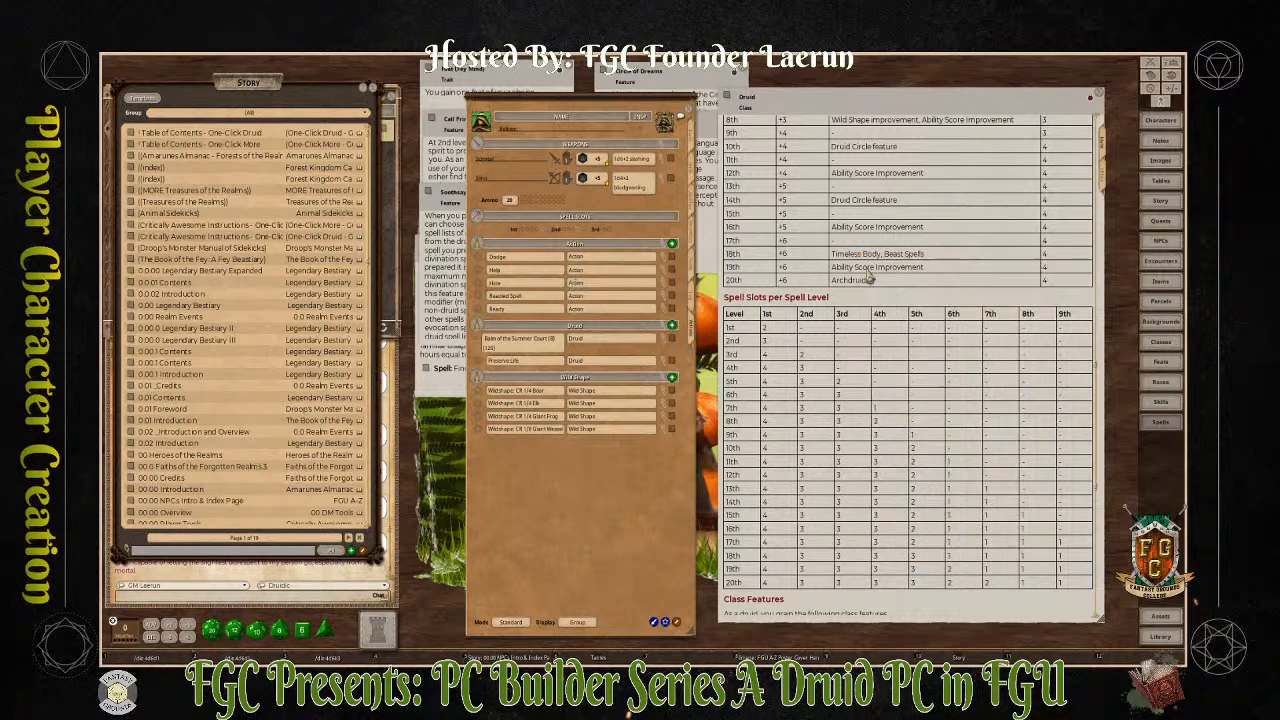
Open the spells list, enlarge it over the Druid class record, and limit it to the 5E Effects Coding - Class Features group
click(1160, 422)
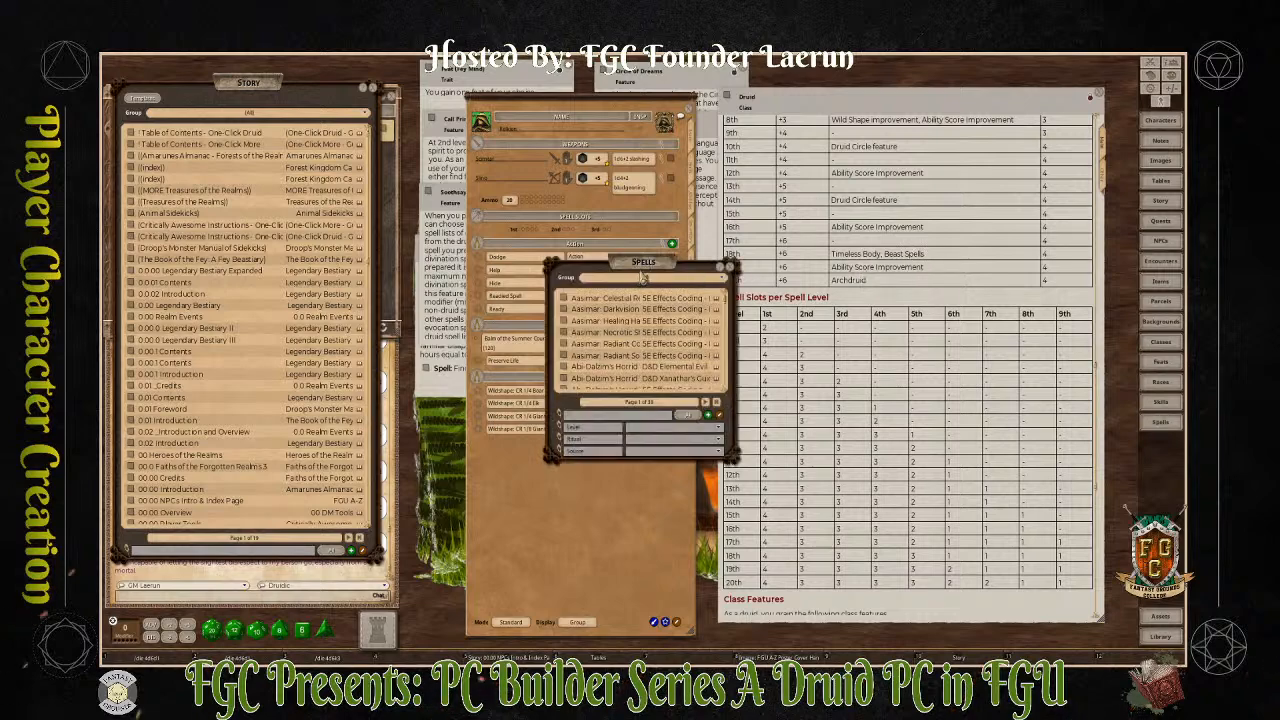
drag(645, 276, 935, 126)
drag(1021, 307, 1049, 622)
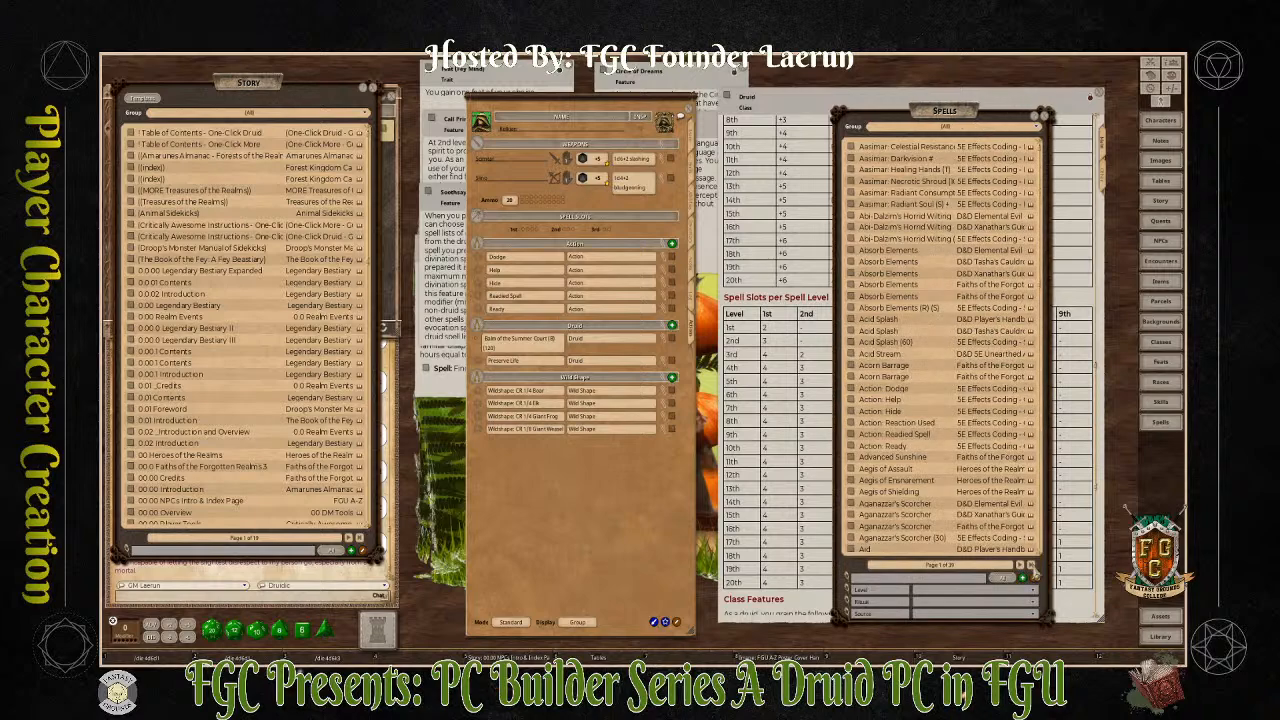
click(1036, 130)
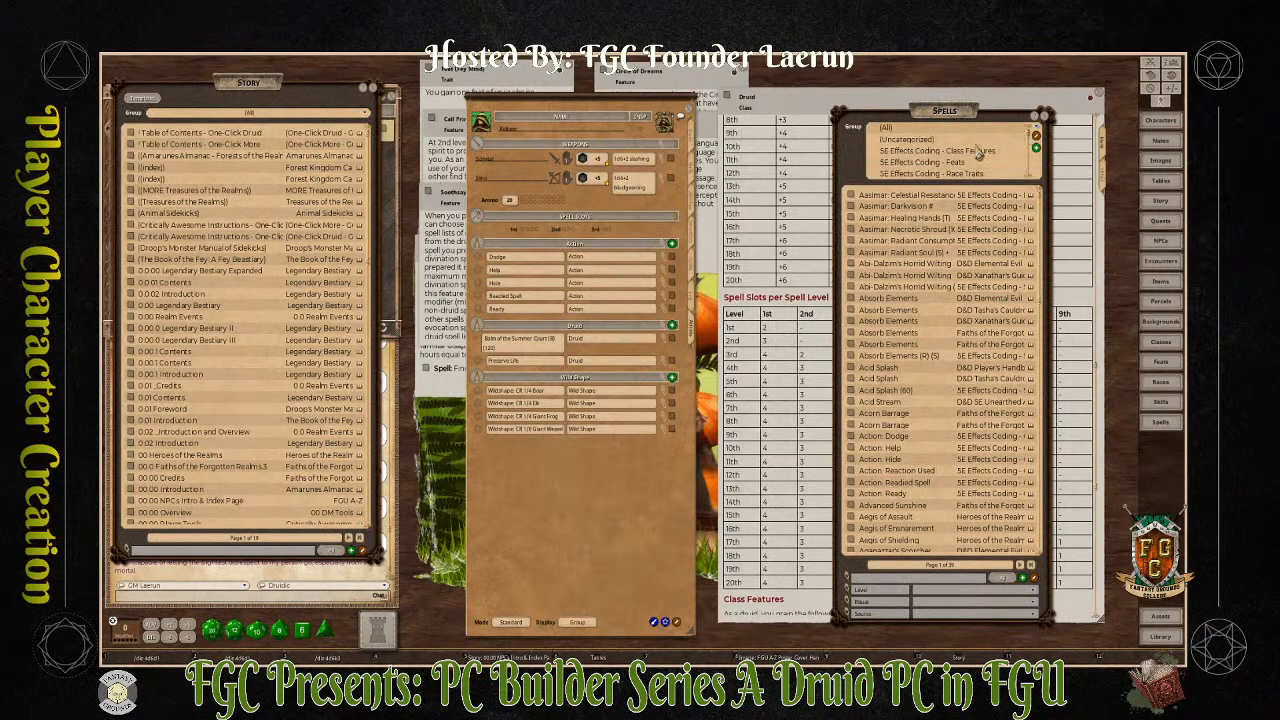
scroll(978, 162, down, 1)
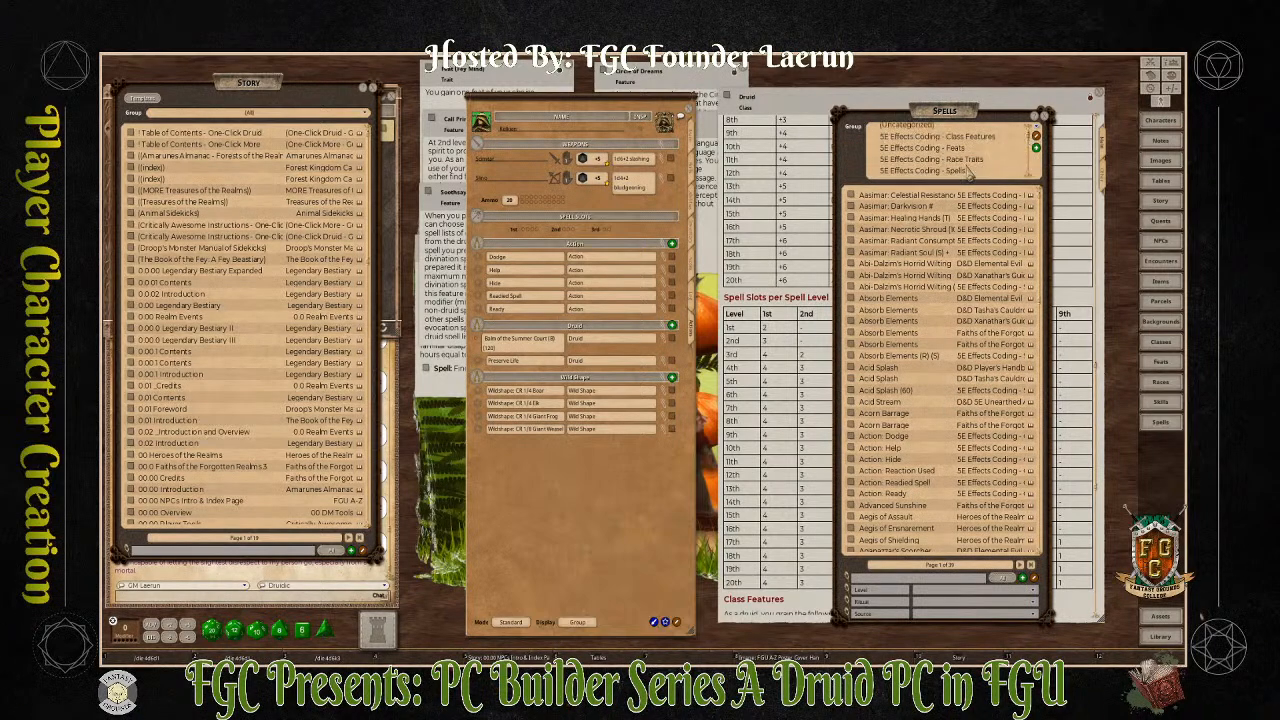
click(983, 148)
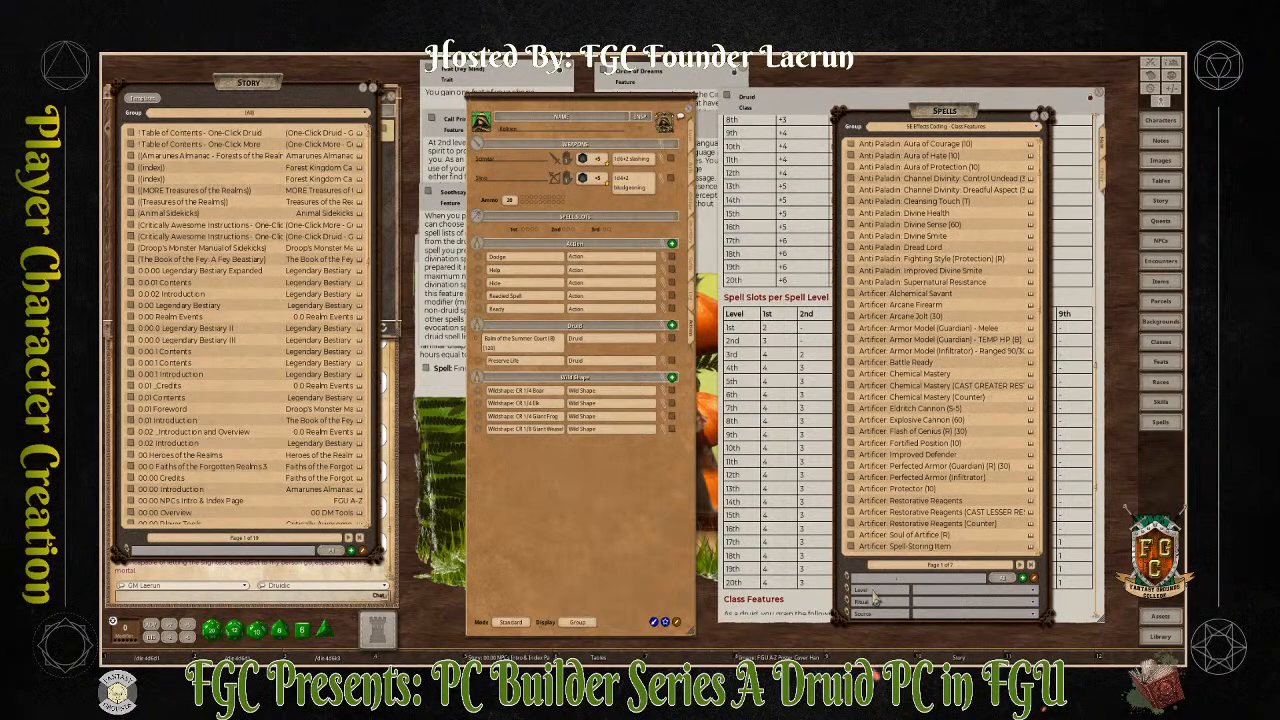
Filter the class feature spells by the source Druid
click(948, 617)
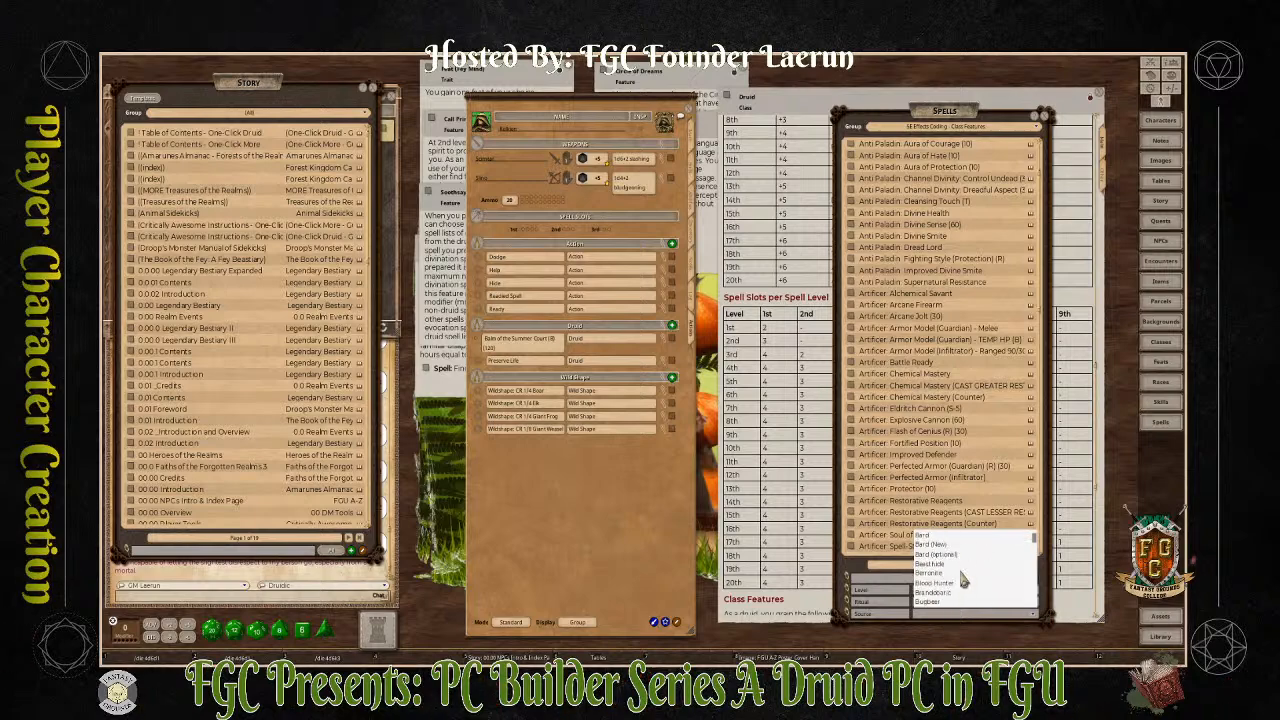
scroll(962, 580, down, 10)
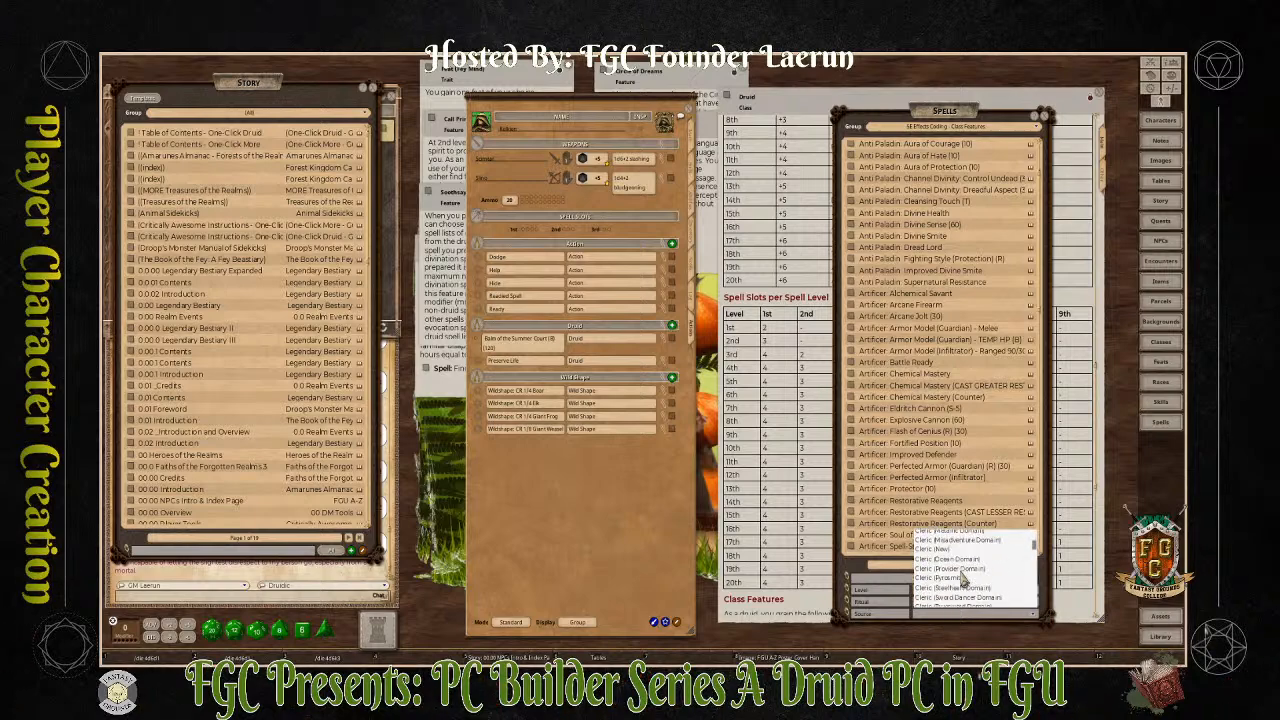
scroll(962, 580, down, 8)
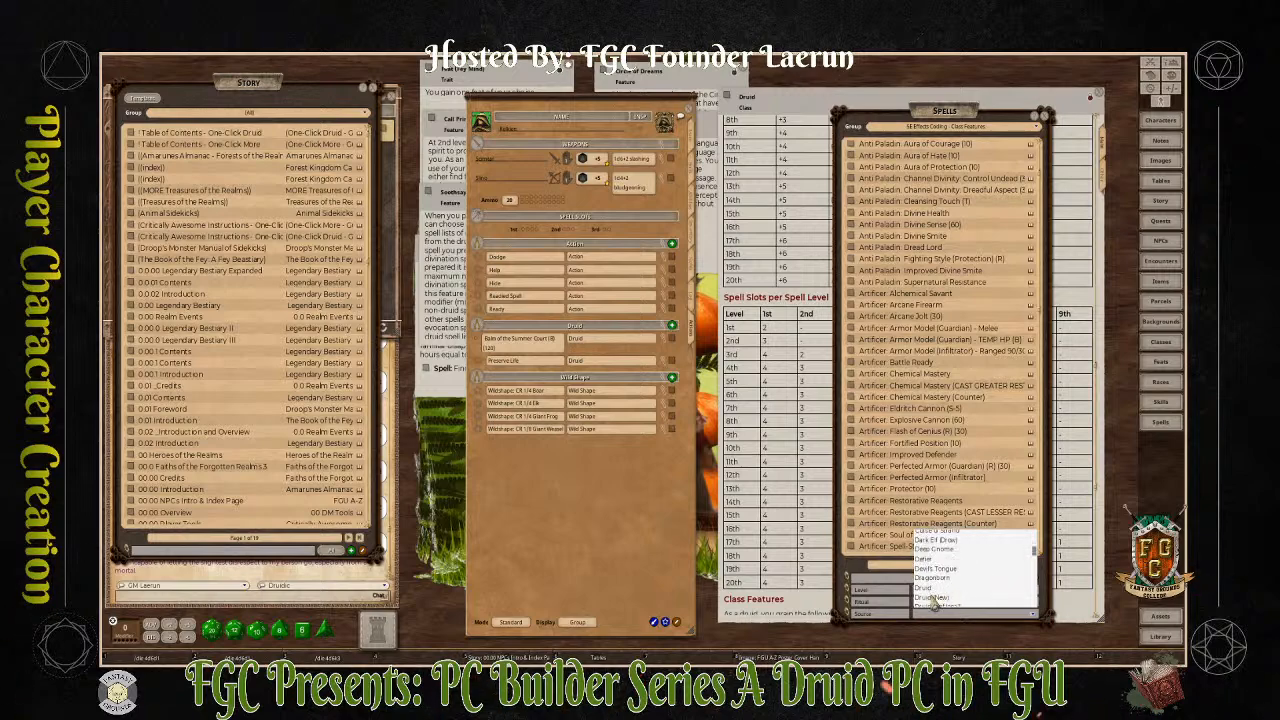
click(933, 599)
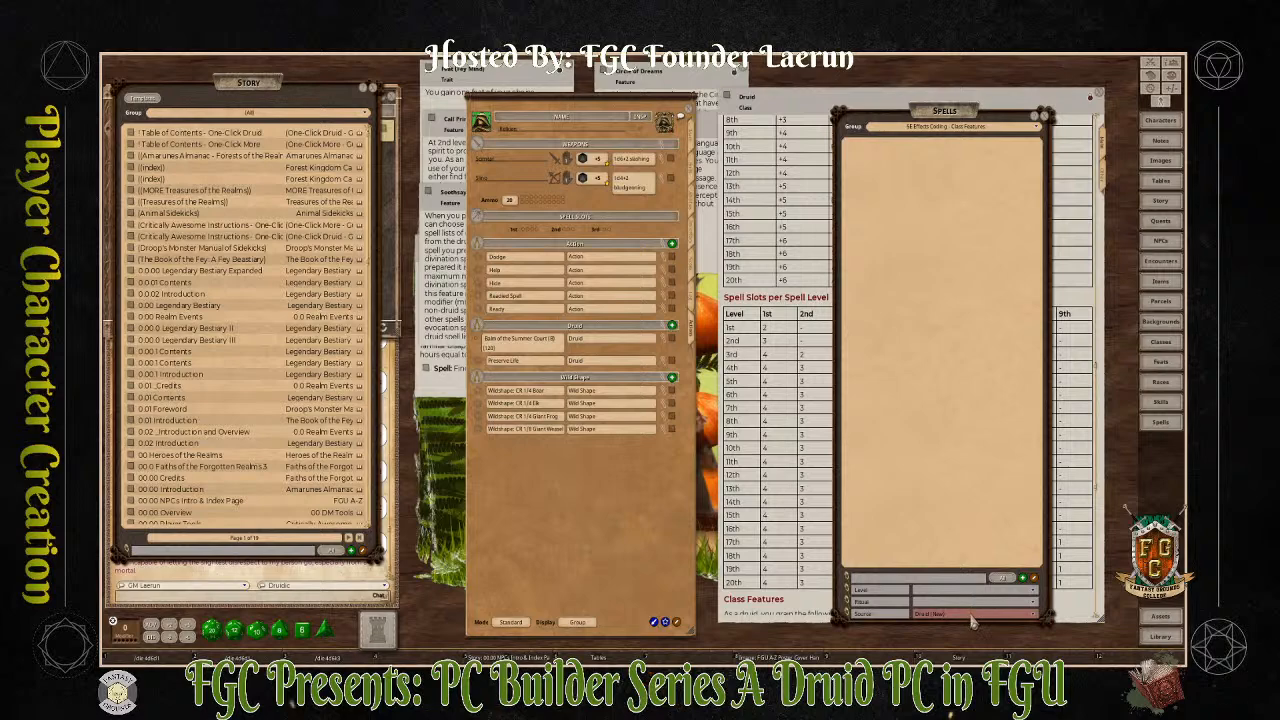
click(968, 614)
click(930, 597)
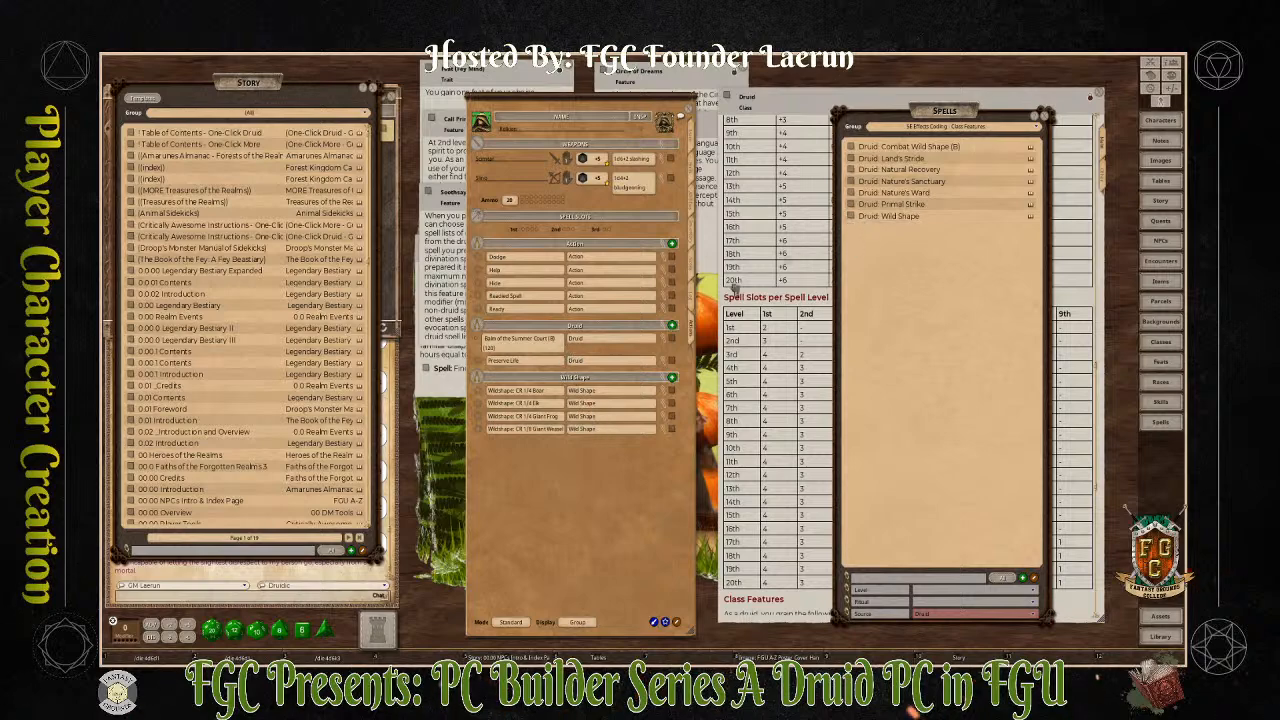
Add Druid: Wild Shape from the spells list to the character's Druid power group, check its effect and damage entries, and collapse them
drag(513, 345, 520, 350)
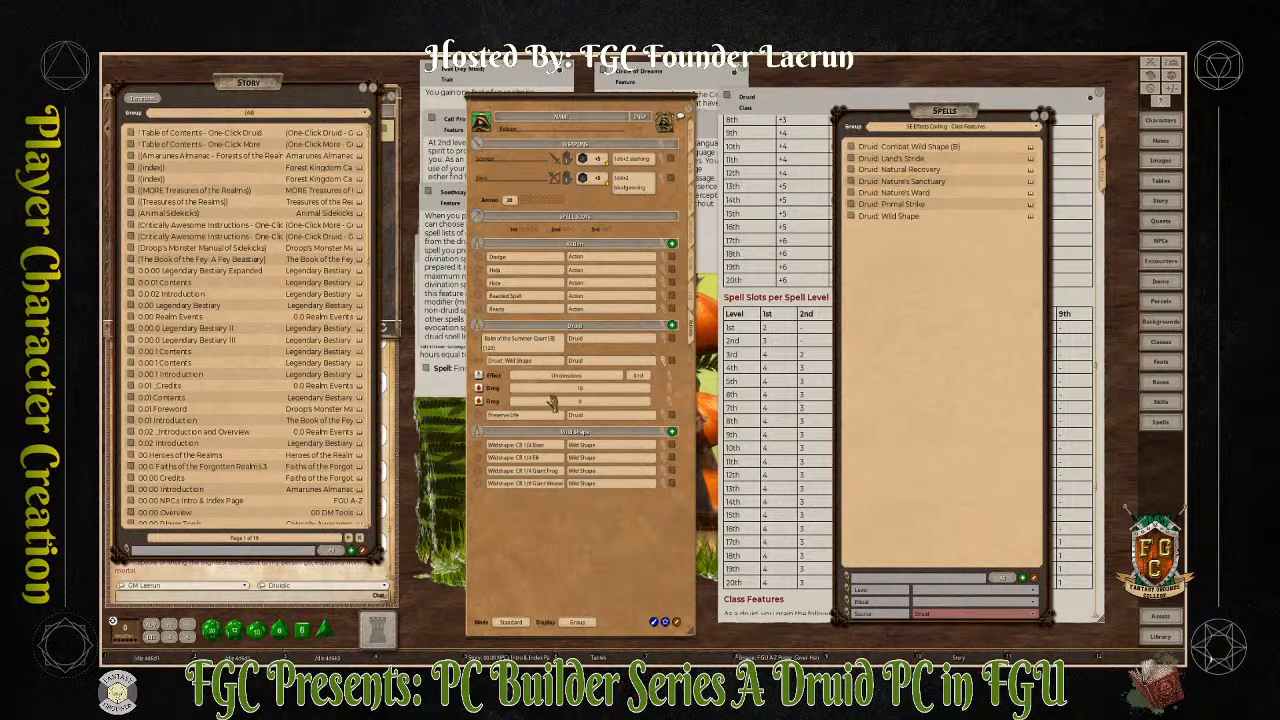
click(661, 362)
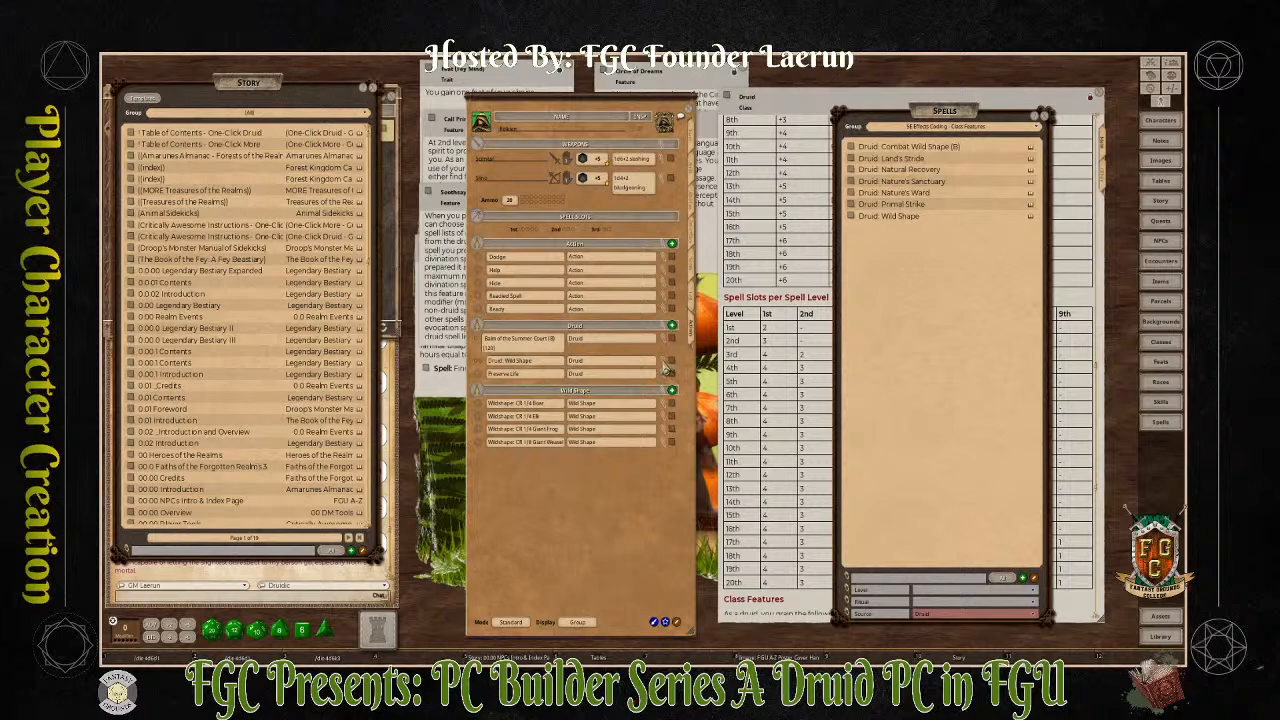
click(665, 368)
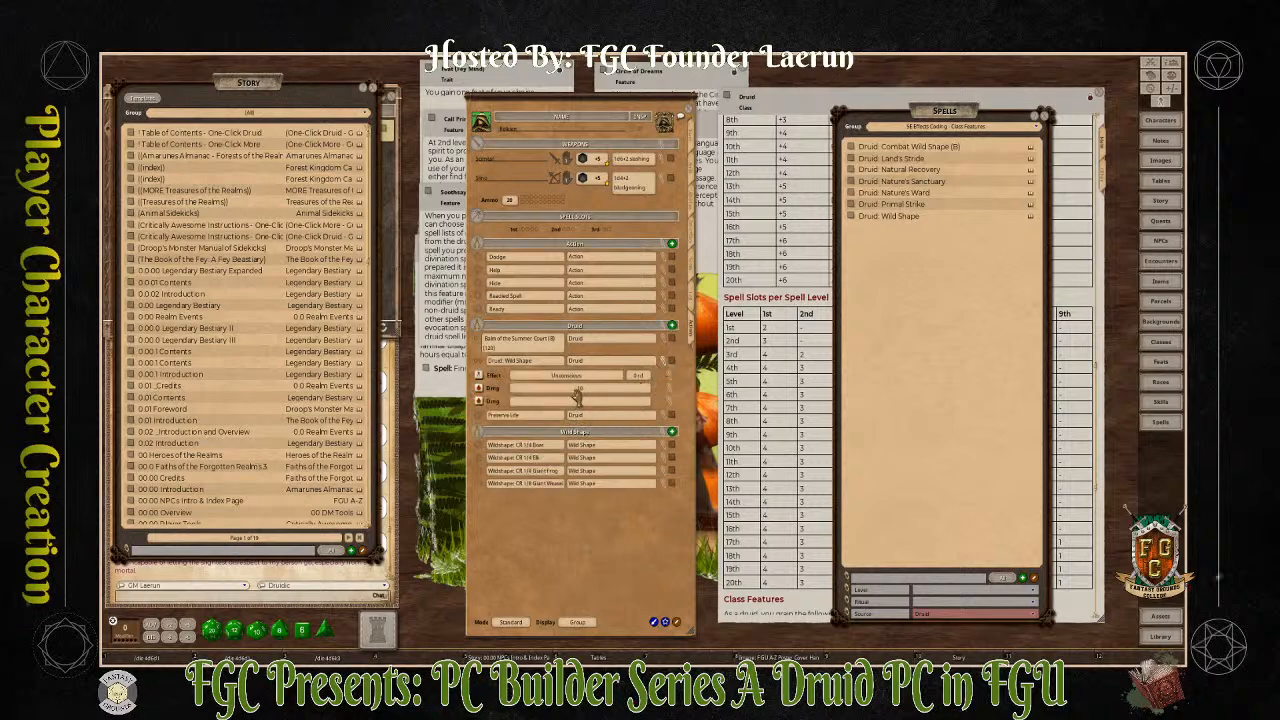
click(663, 368)
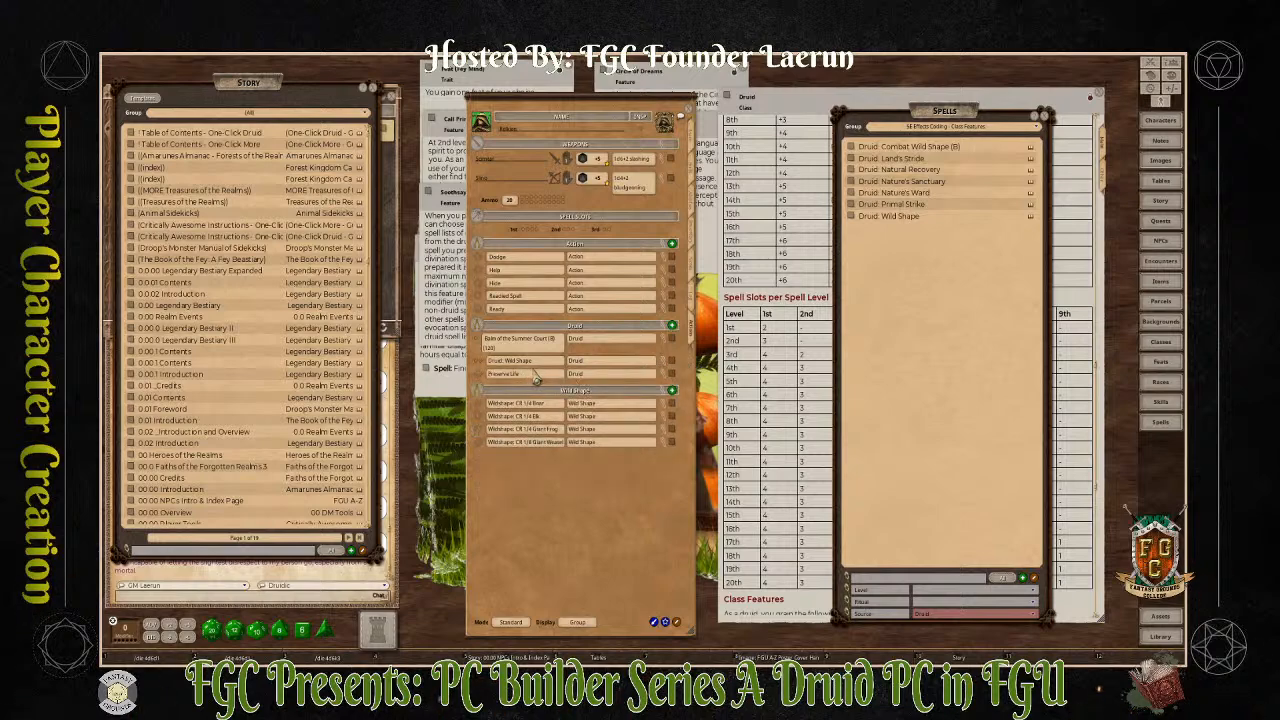
Add a new power group named Human Variant to the character's actions, with a blank spell entry in it
click(676, 621)
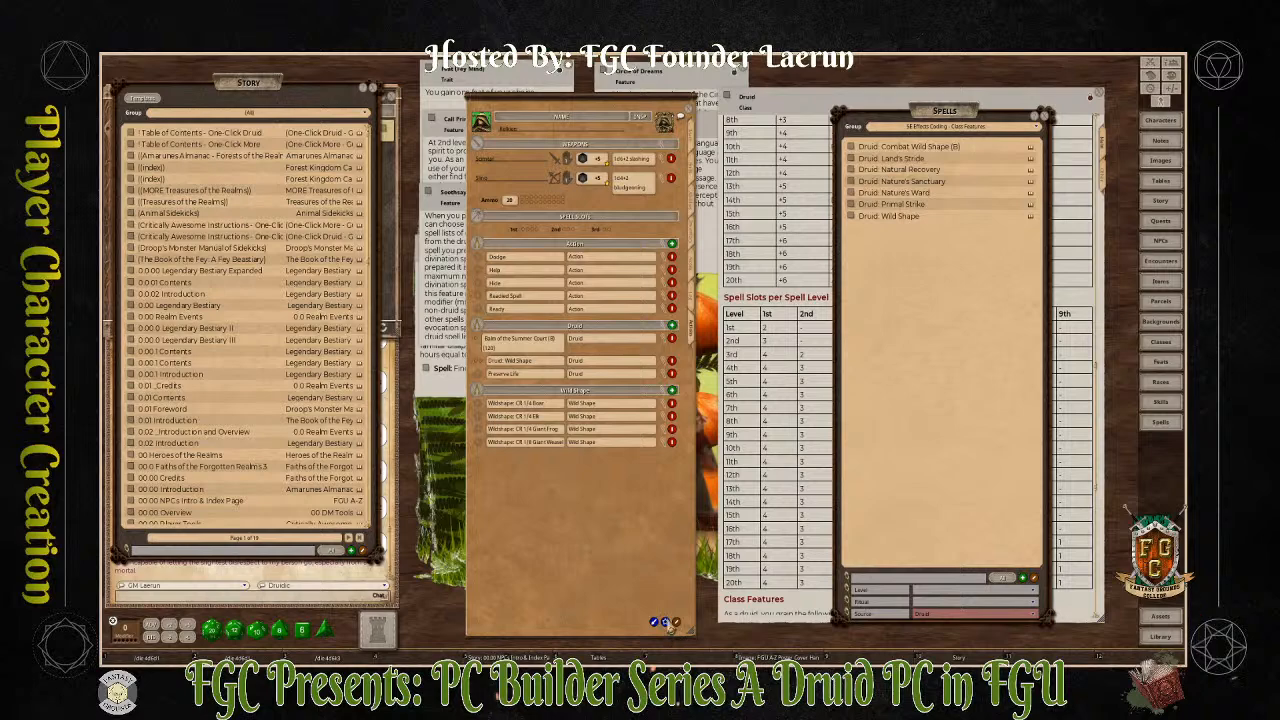
click(665, 622)
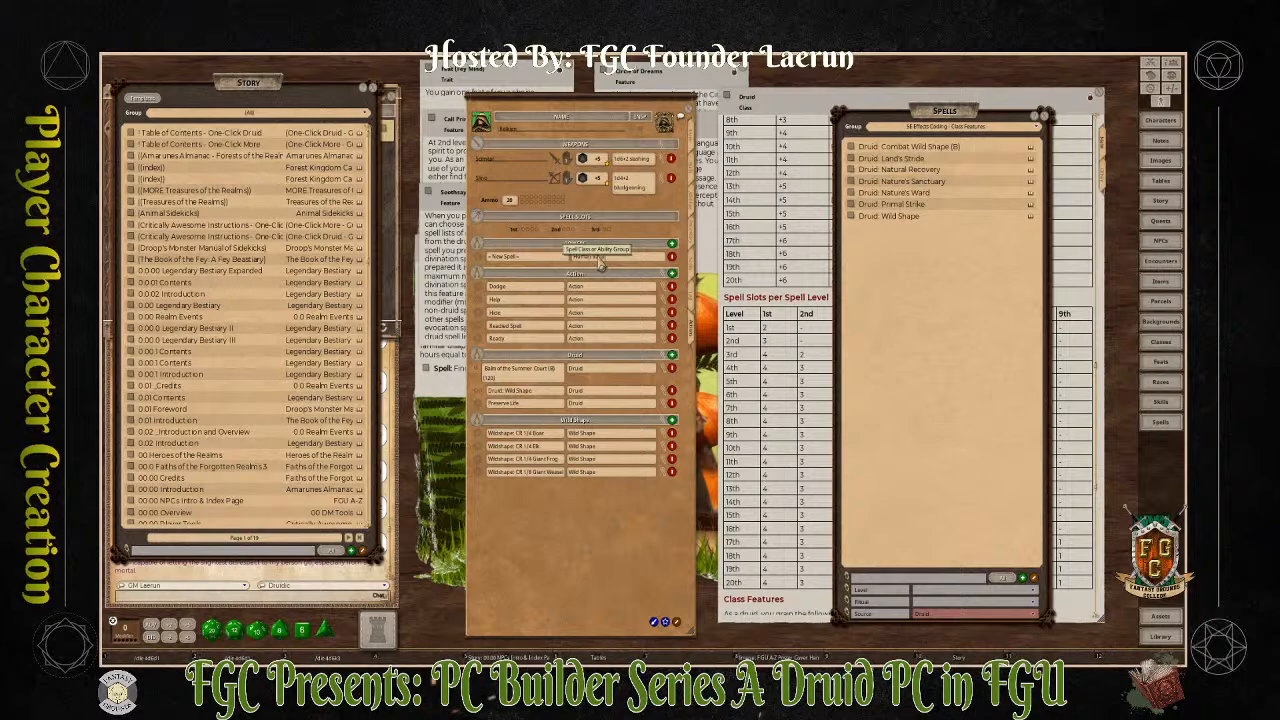
click(529, 259)
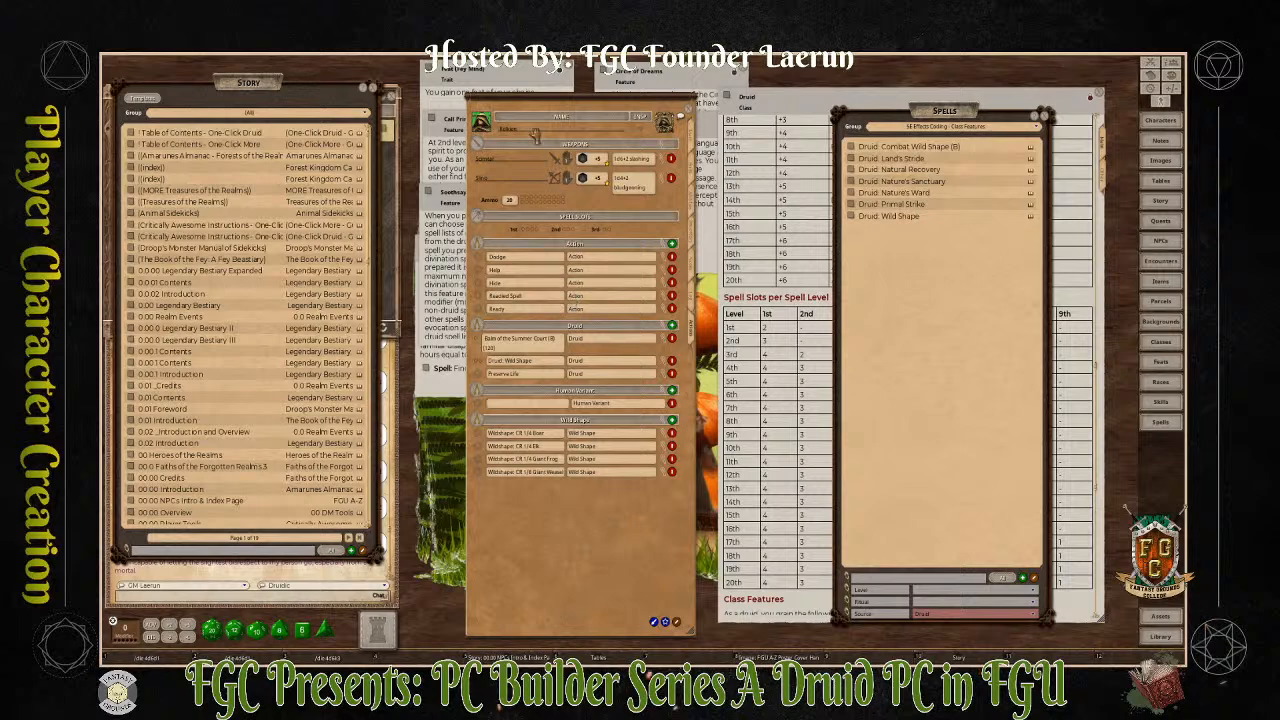
Move the Story list aside to show the Fey Mind feat, and limit the spells list to 5E Effects Coding - Race Traits
click(1018, 127)
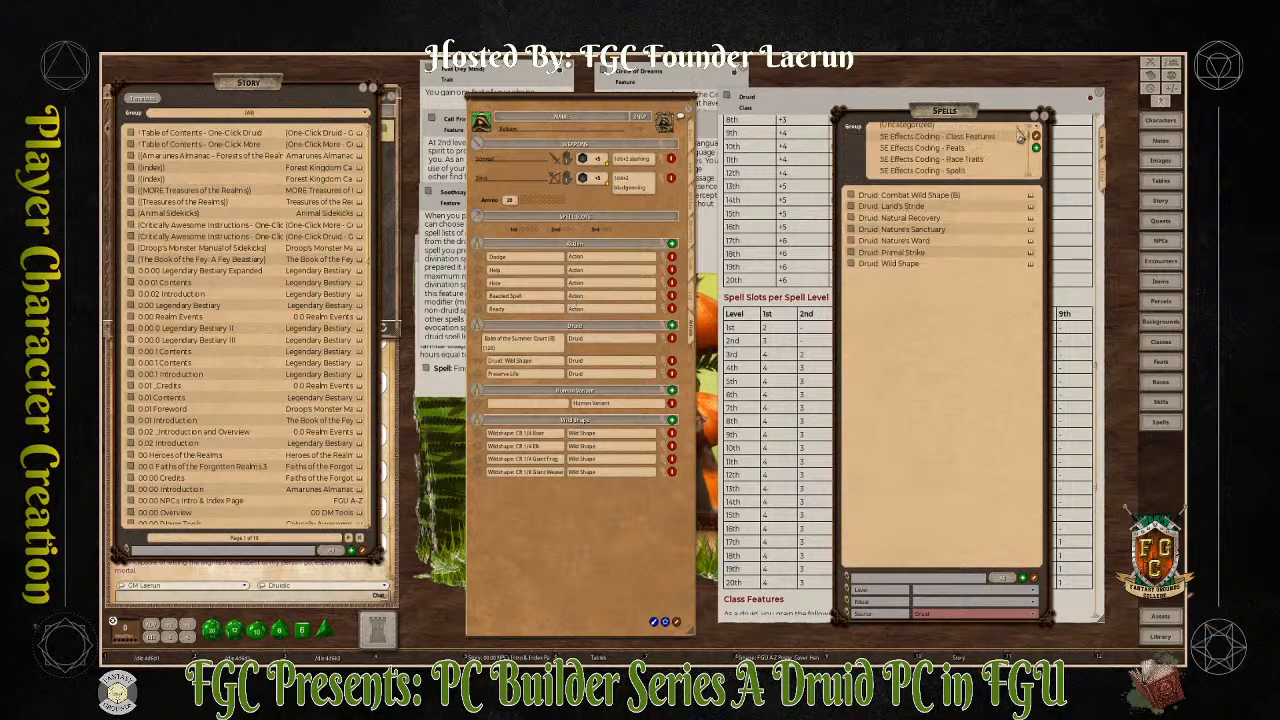
scroll(1000, 155, down, 1)
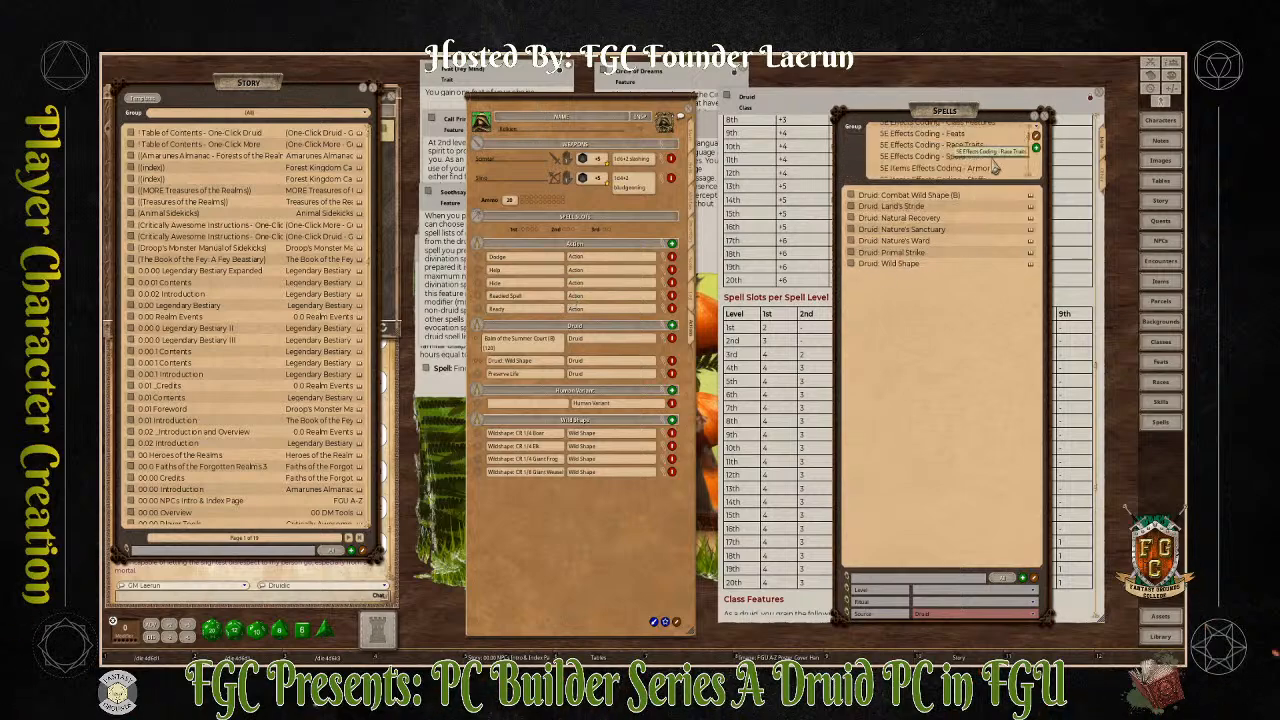
drag(340, 88, 372, 314)
click(268, 190)
drag(268, 190, 336, 224)
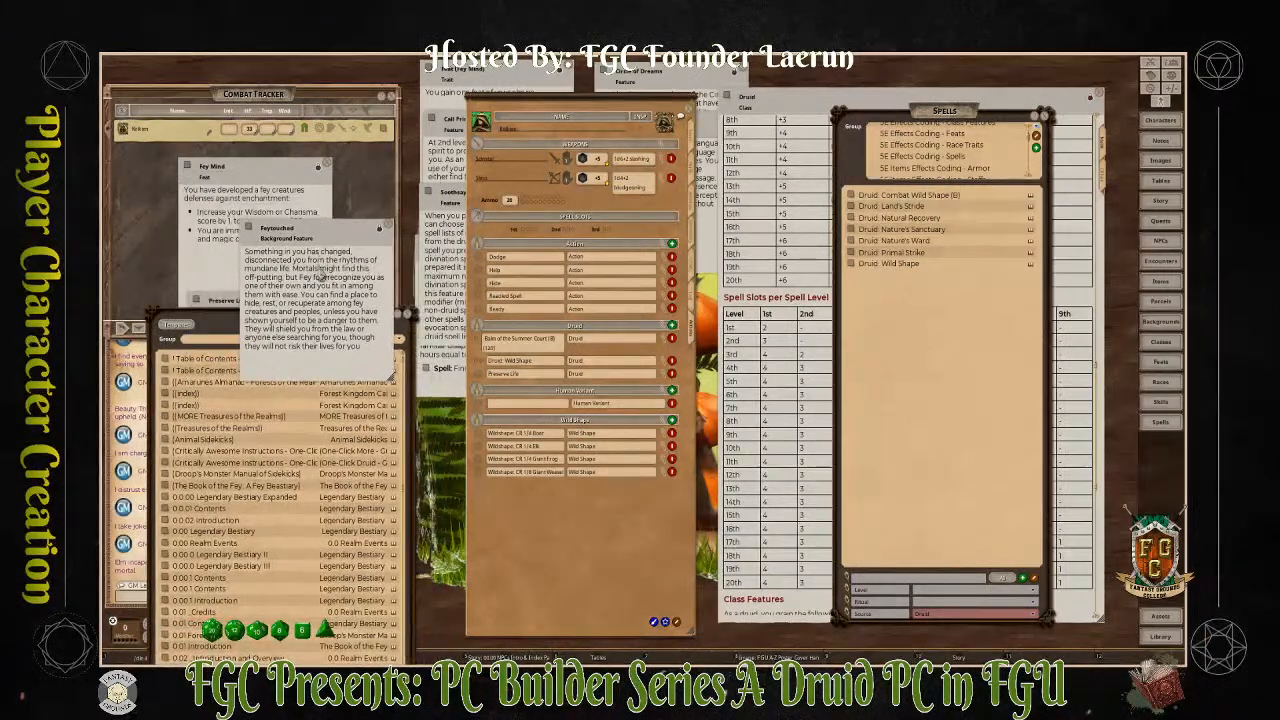
drag(262, 180, 237, 248)
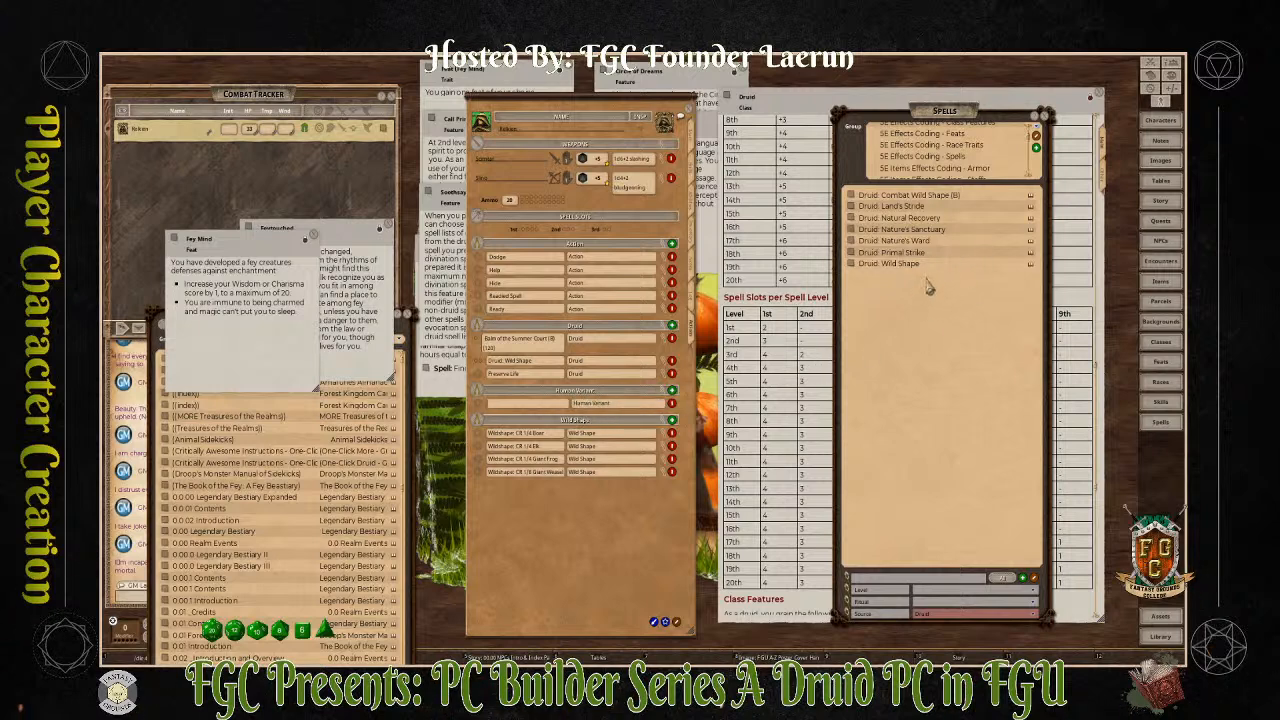
click(956, 145)
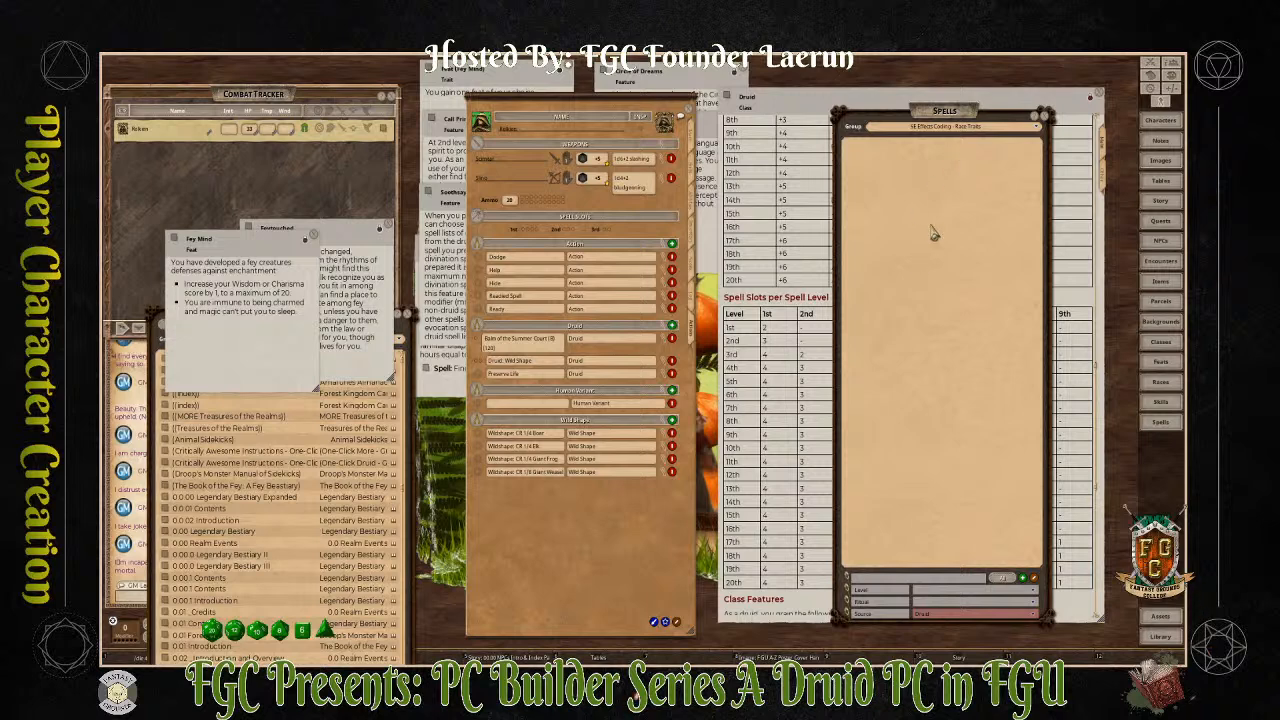
Clear the Druid source filter from the spells list
click(1025, 612)
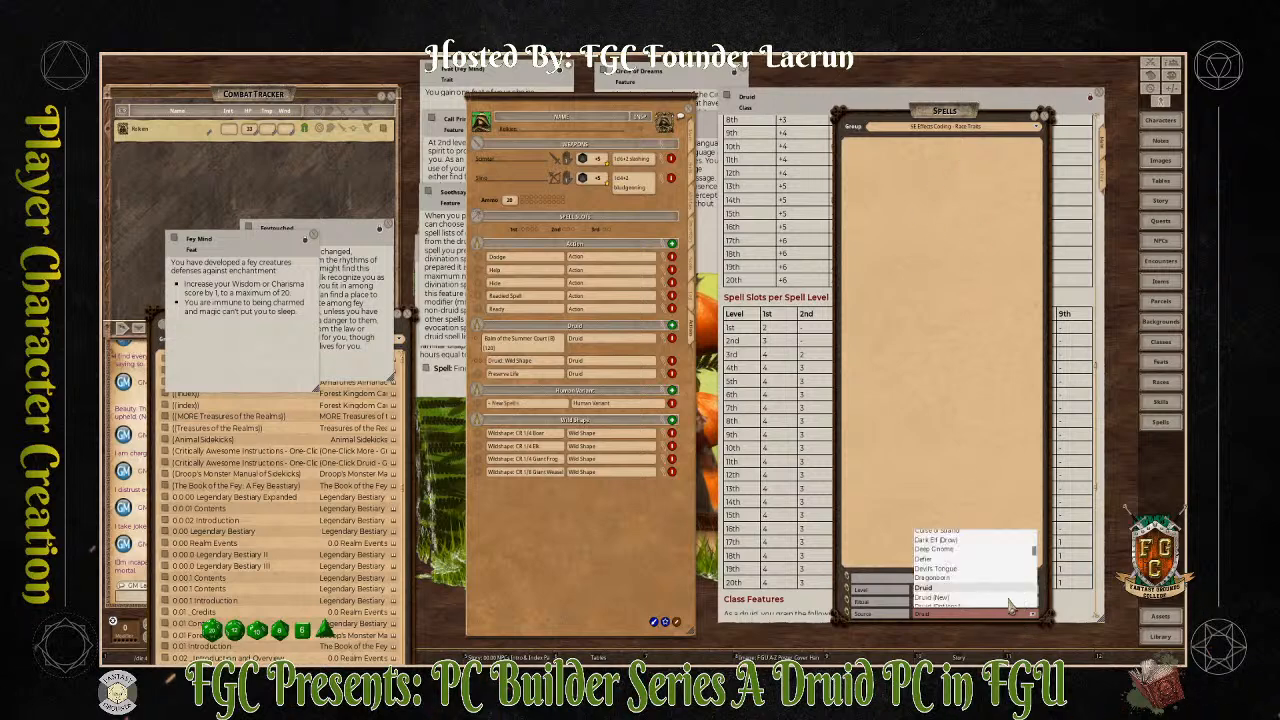
scroll(1005, 595, up, 6)
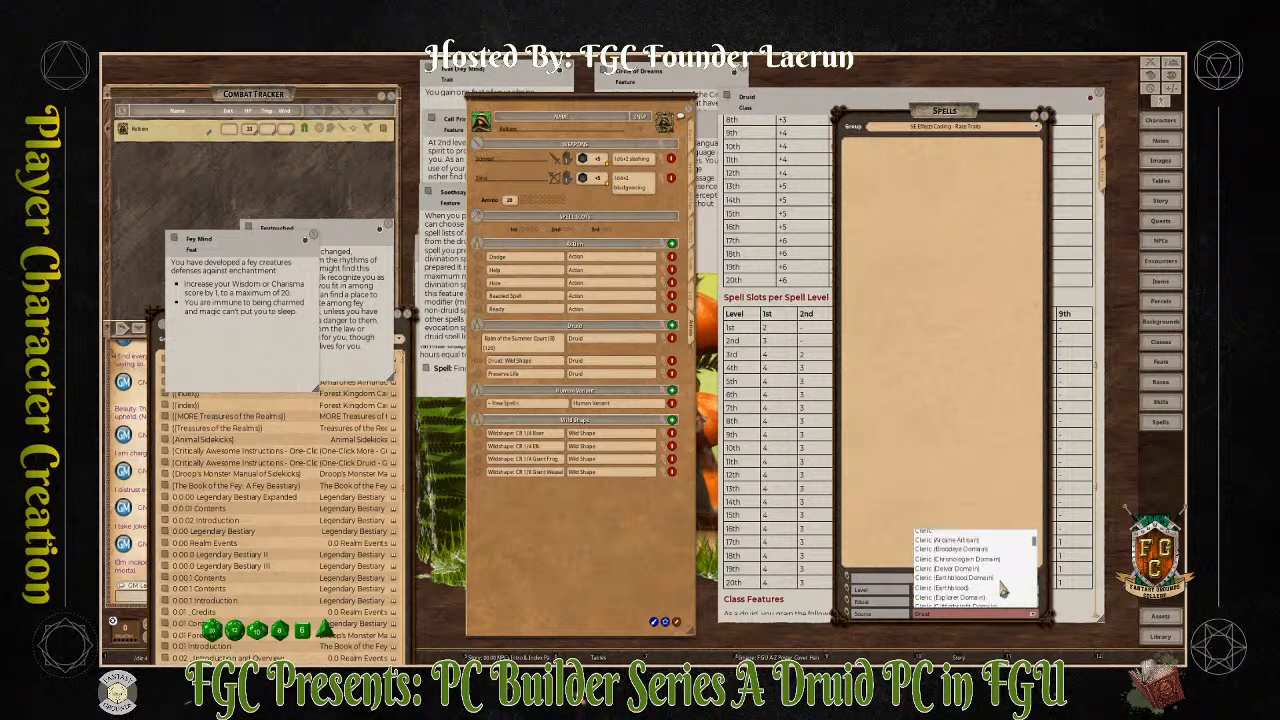
scroll(1003, 591, up, 10)
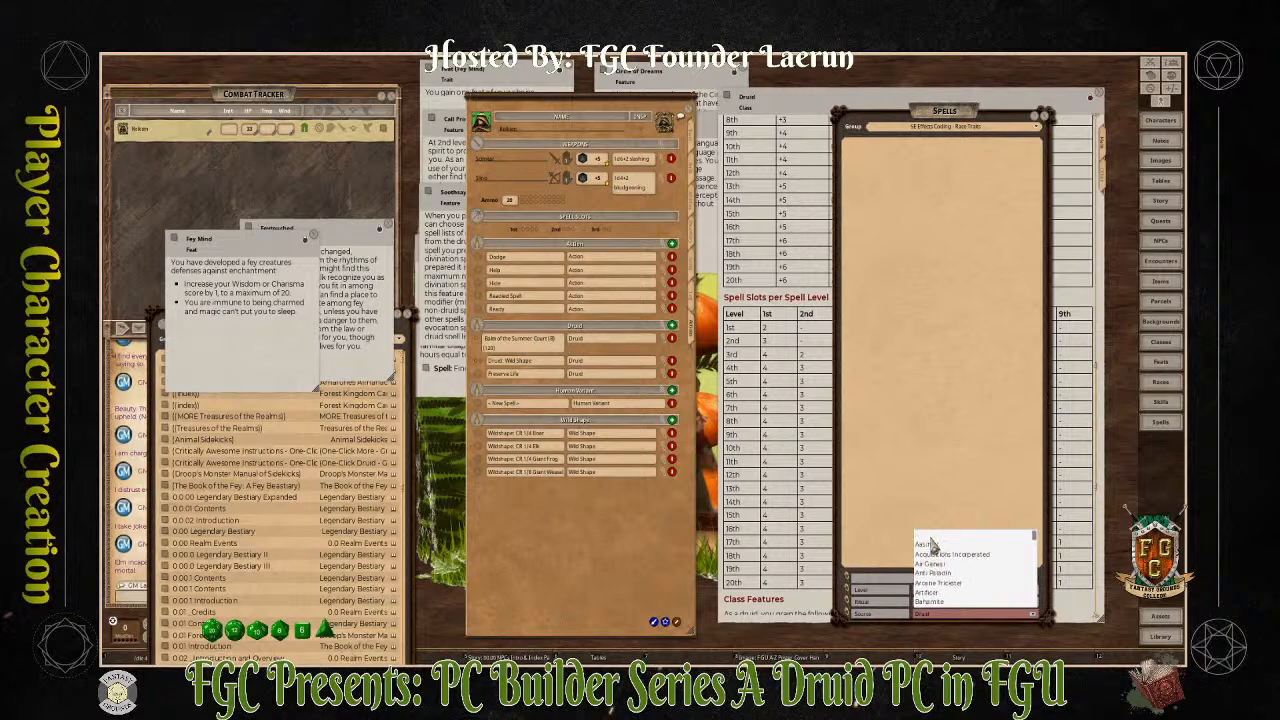
click(928, 544)
Add Half-Elf: Fey Ancestry from the race traits to the Human Variant group and replace its Half-Elf prefix with Fey Mind
scroll(907, 407, down, 5)
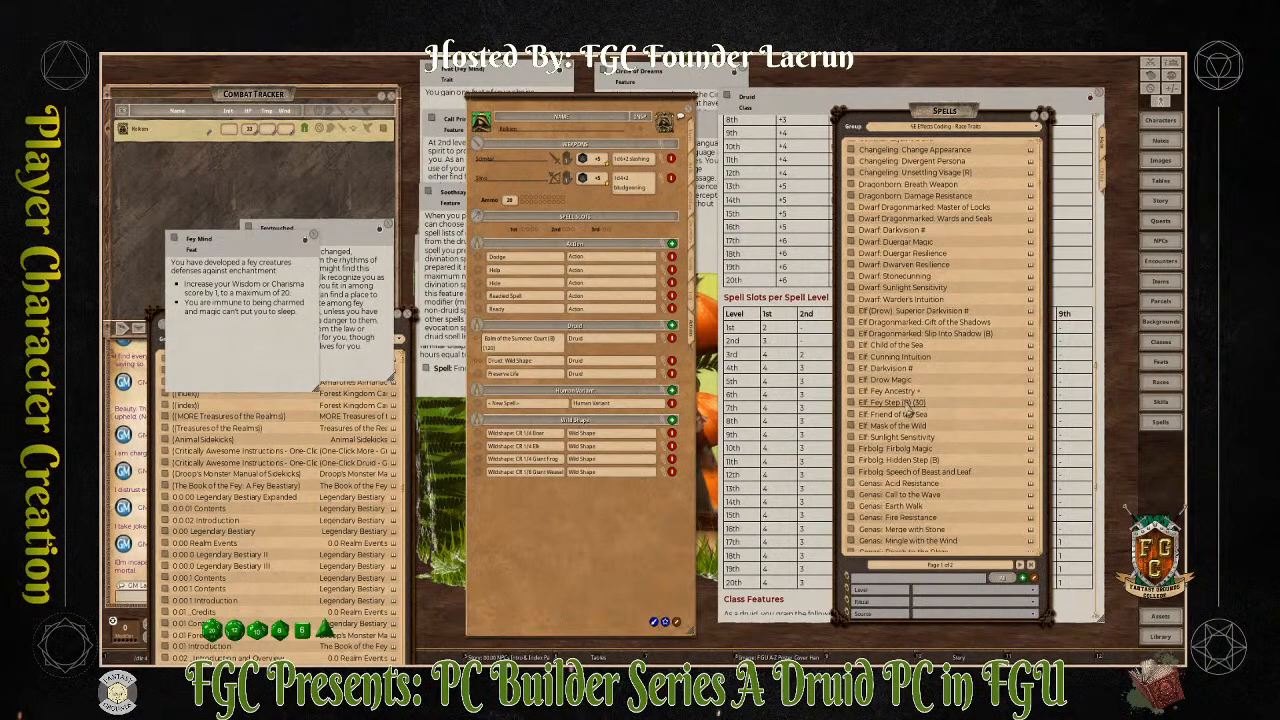
scroll(940, 447, down, 1)
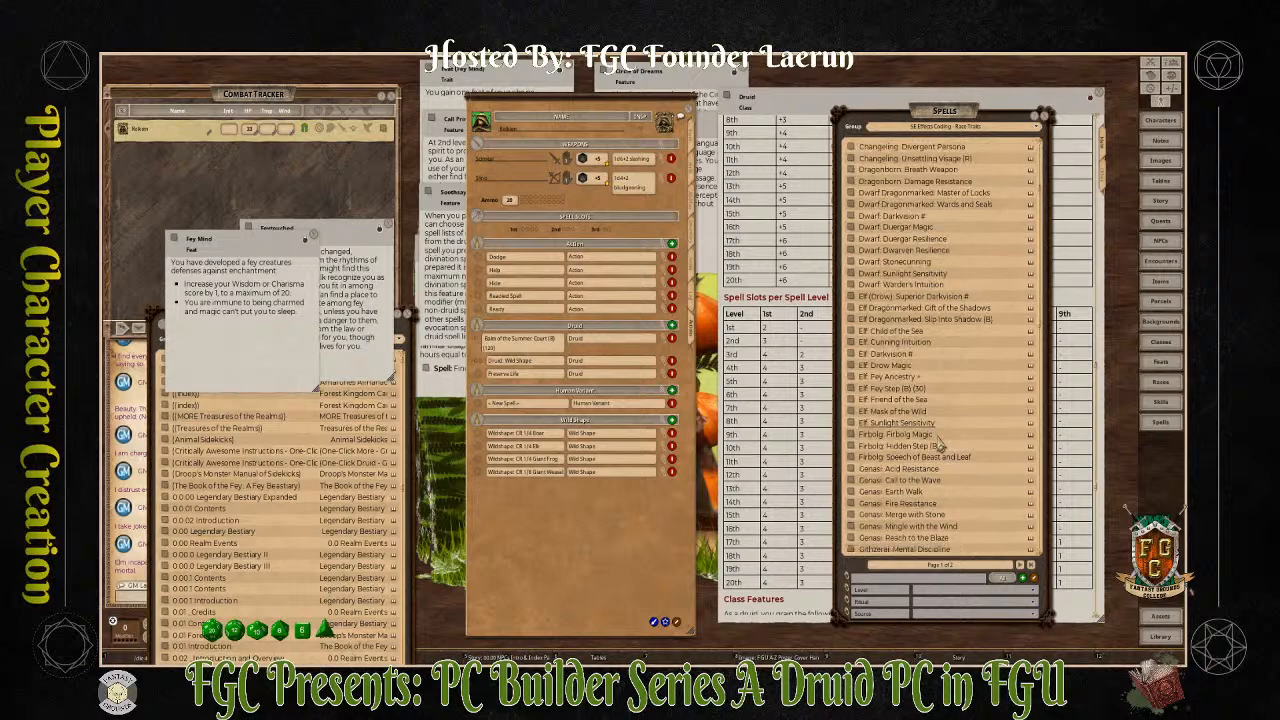
scroll(940, 447, down, 1)
scroll(940, 447, down, 20)
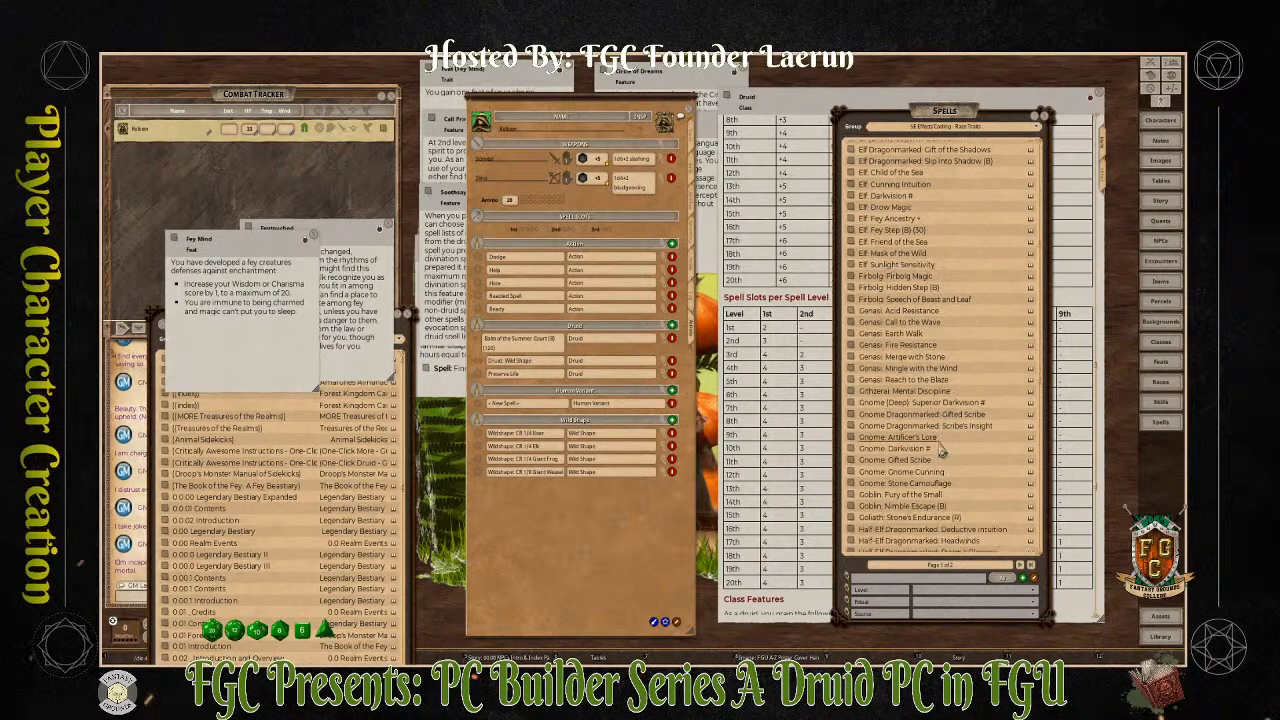
scroll(953, 515, down, 16)
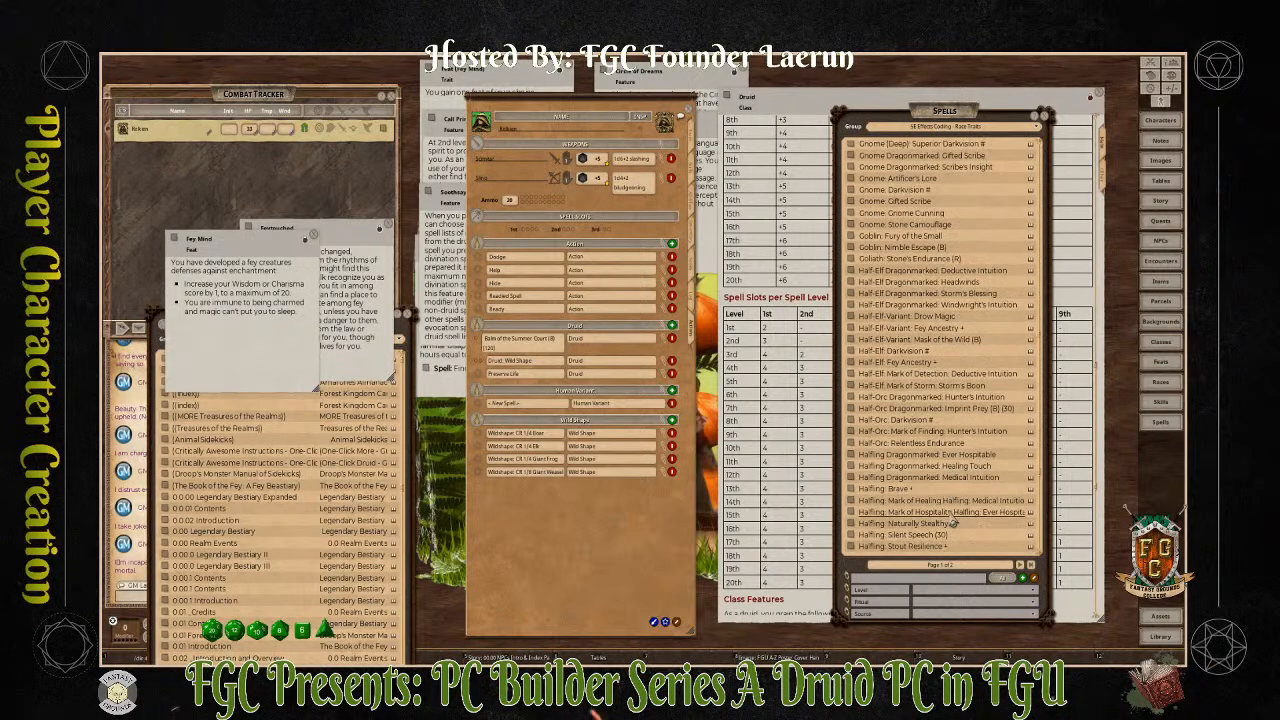
scroll(955, 522, down, 9)
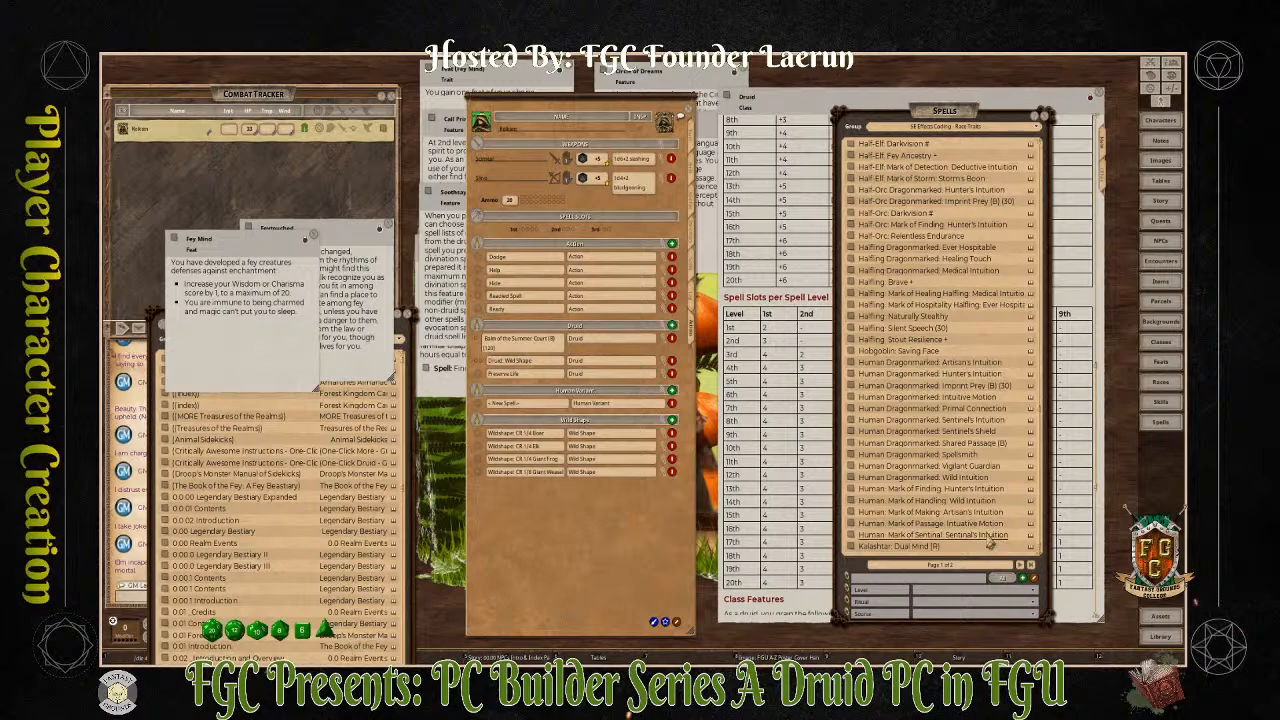
scroll(910, 425, up, 13)
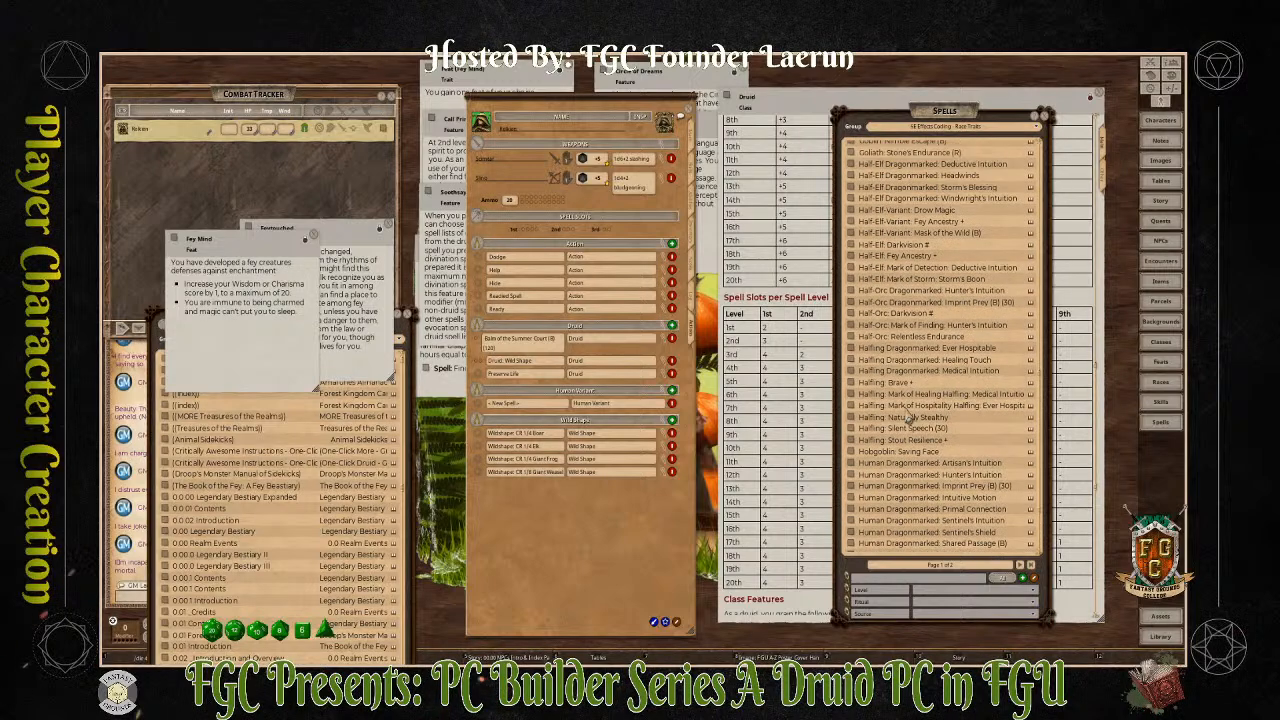
scroll(909, 418, up, 3)
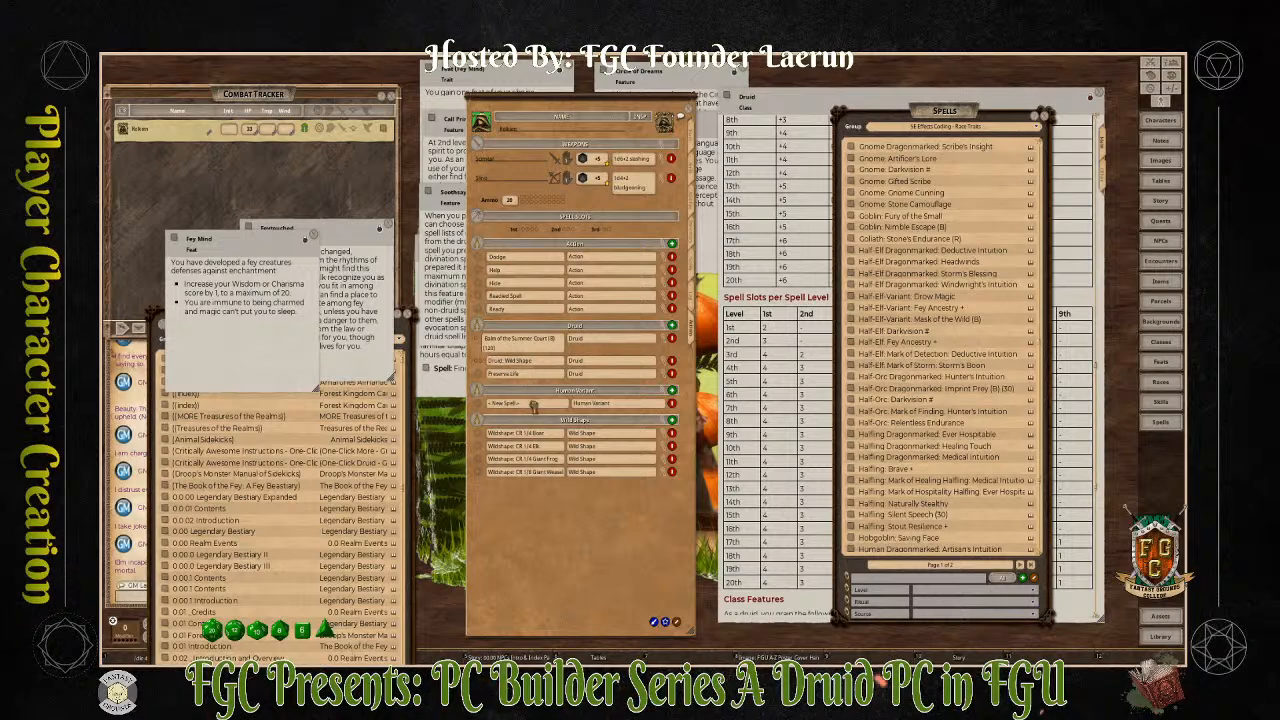
drag(530, 406, 488, 420)
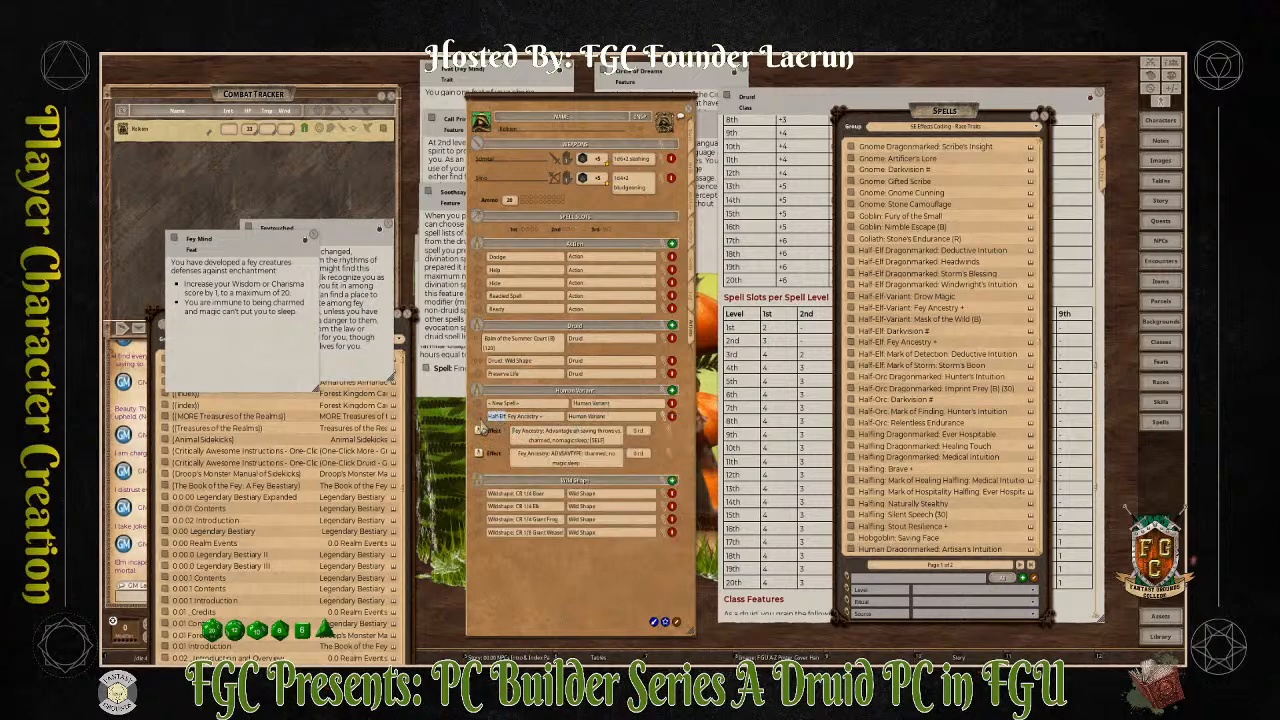
key(shift)
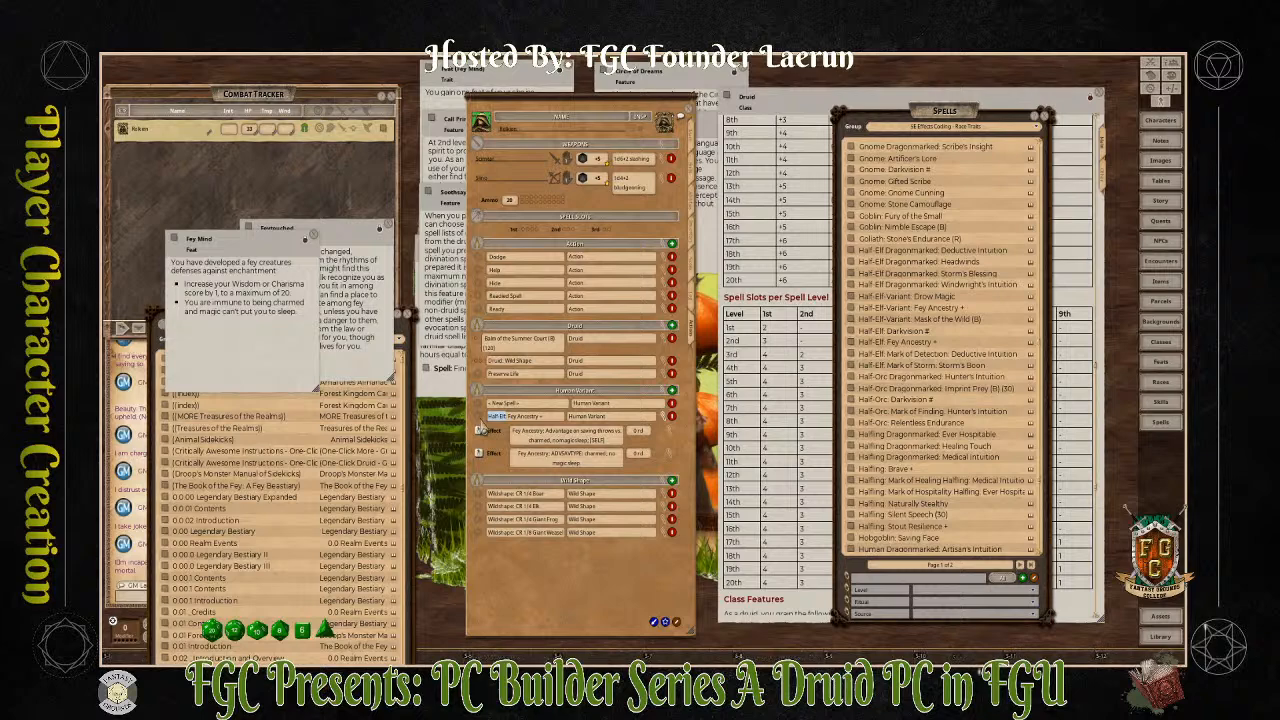
text(Fey Mind)
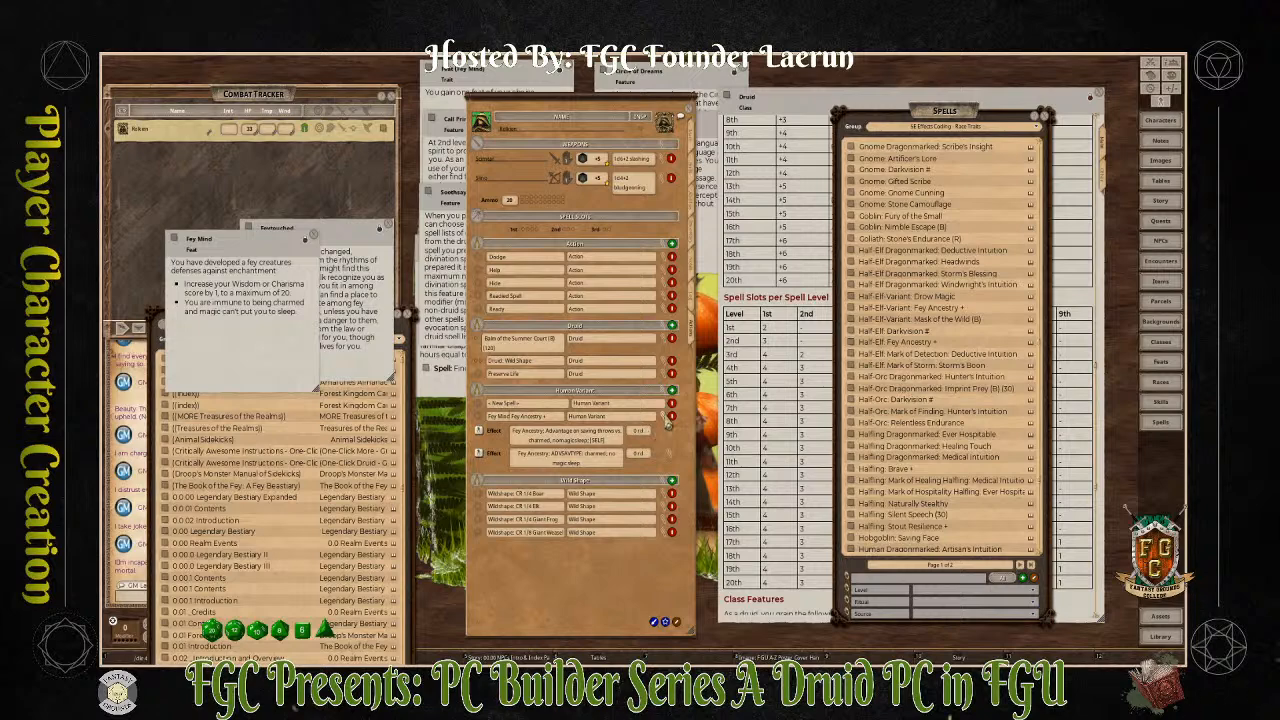
Collapse the Fey Mind entry's effects and delete the blank new spell from the Human Variant group
click(666, 419)
right_click(672, 405)
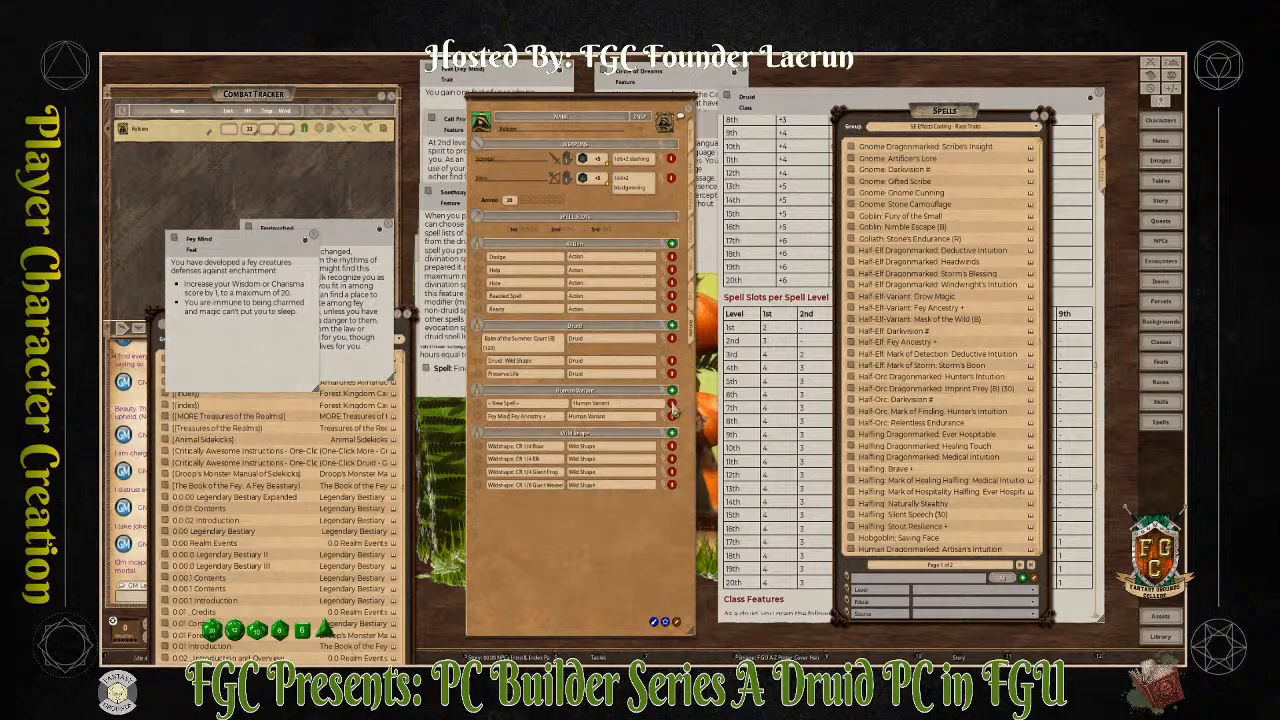
click(671, 404)
Close the Fey Mind feat and the Feytouched background feature records
scroll(925, 470, down, 5)
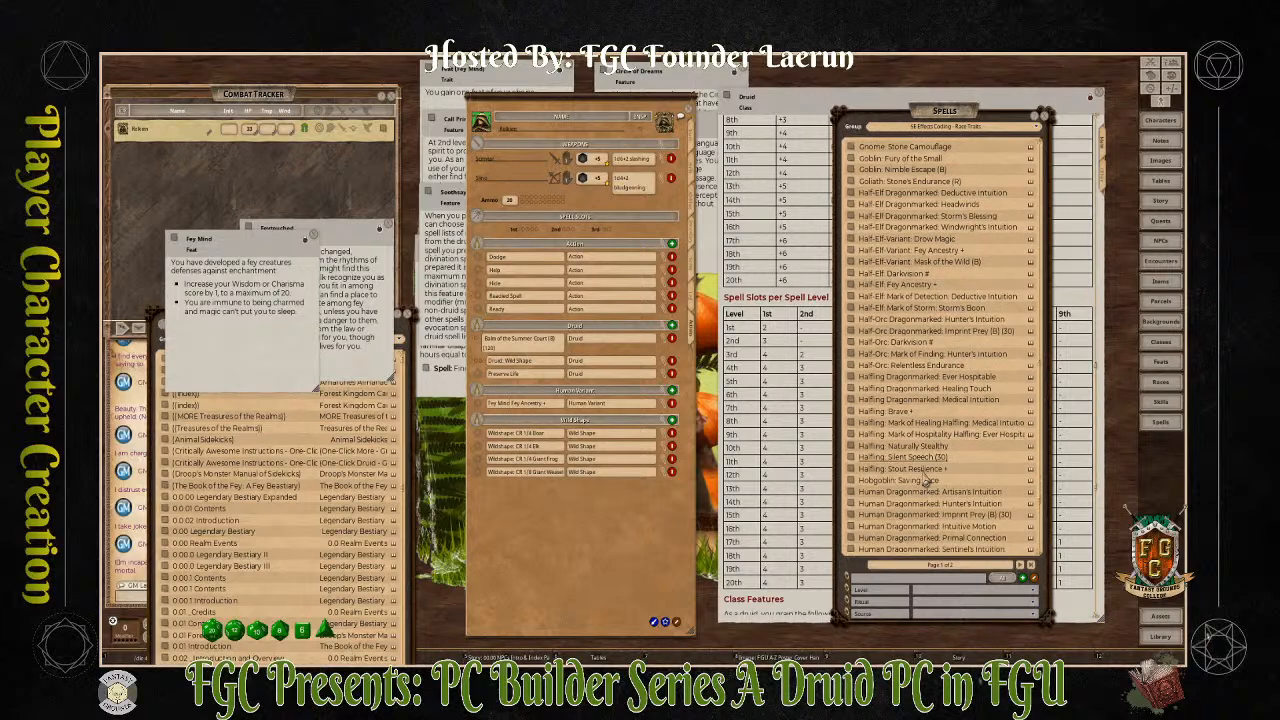
click(308, 239)
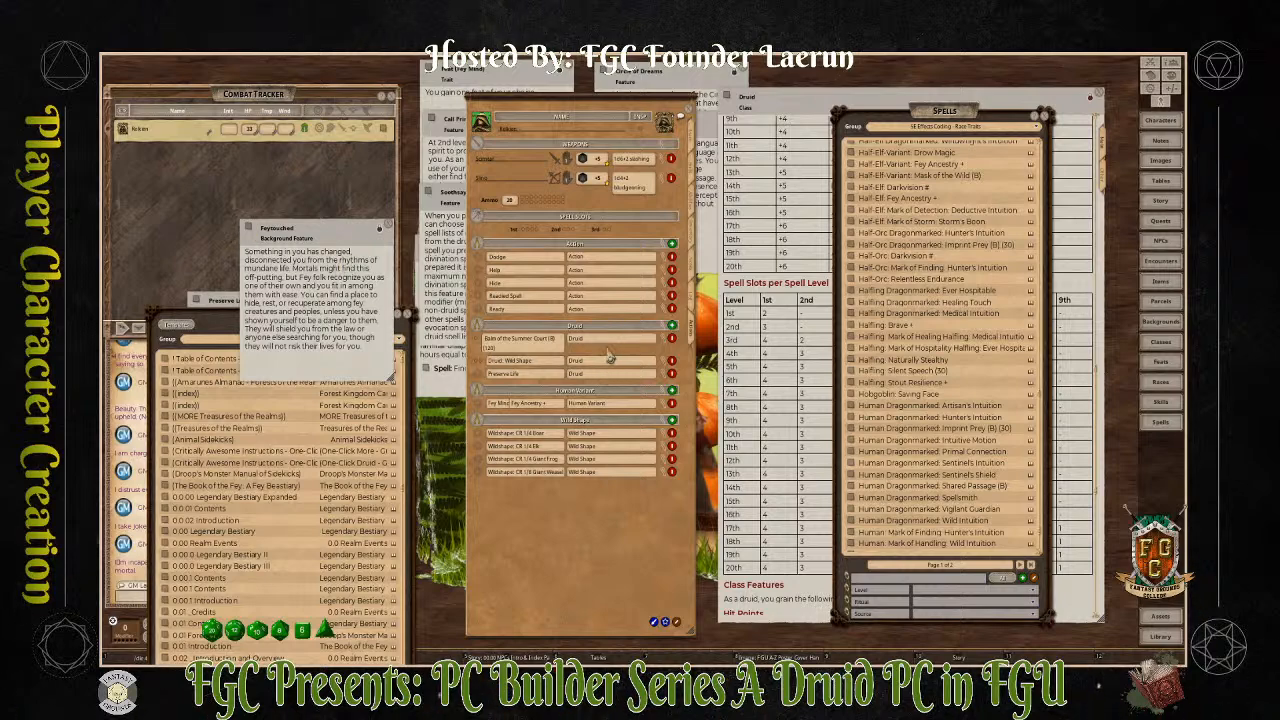
drag(288, 232, 336, 332)
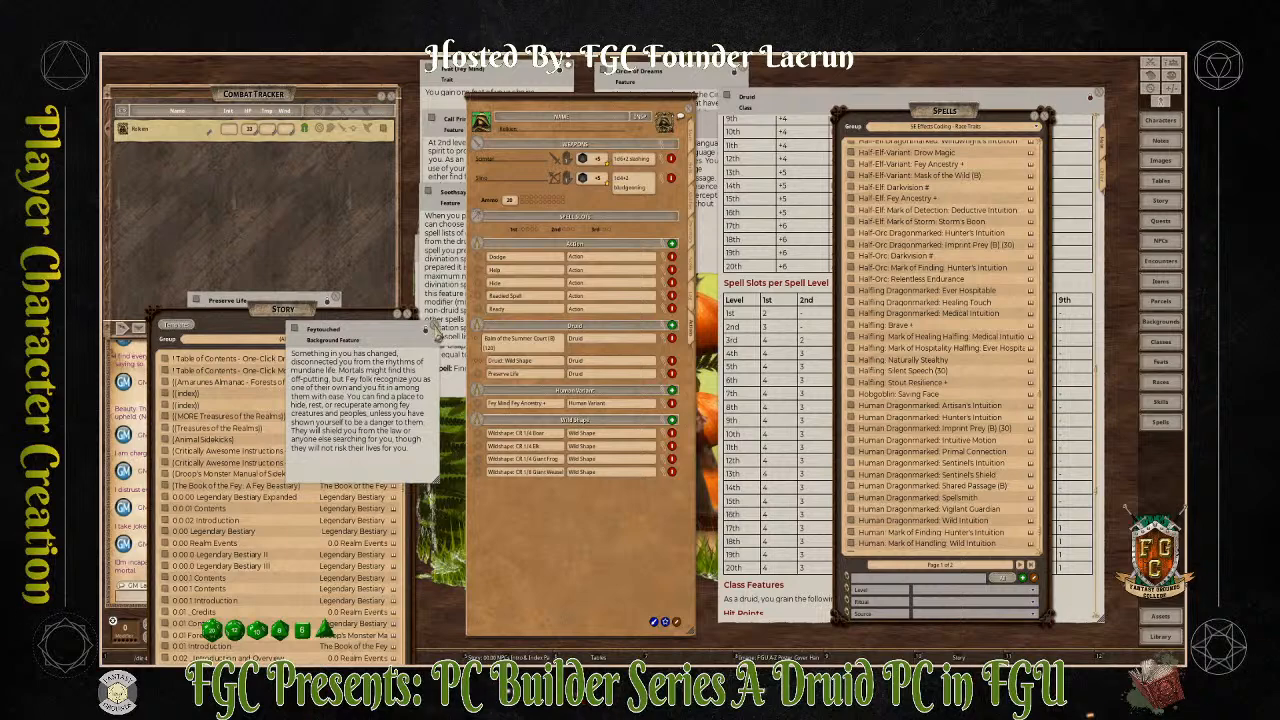
click(436, 333)
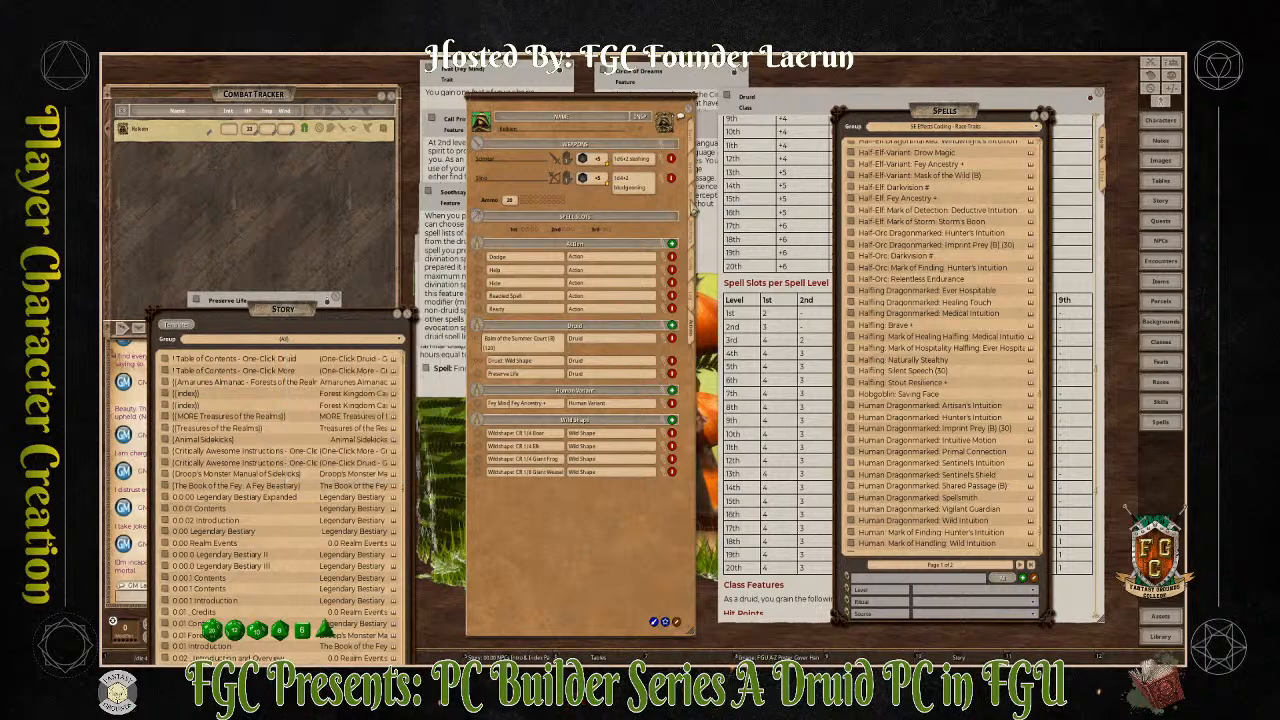
Check the character's feats, features and traits and its adventure log, and return to the power groups
click(694, 208)
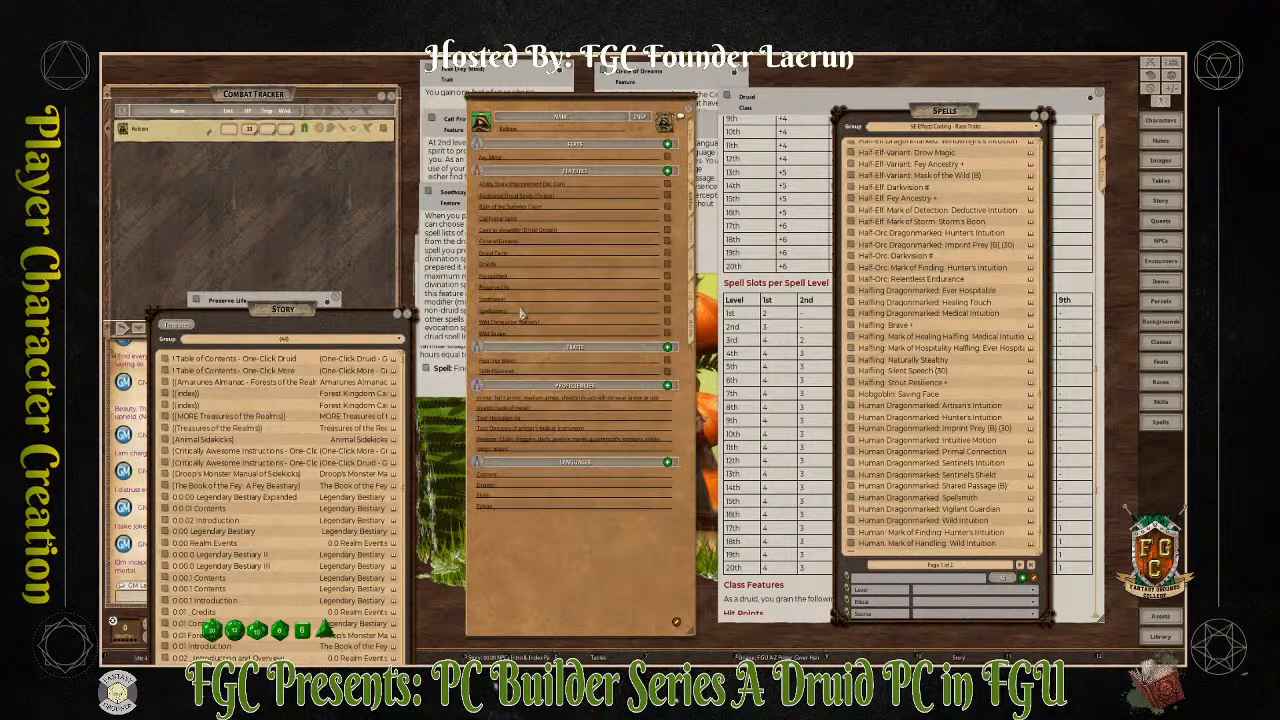
click(697, 305)
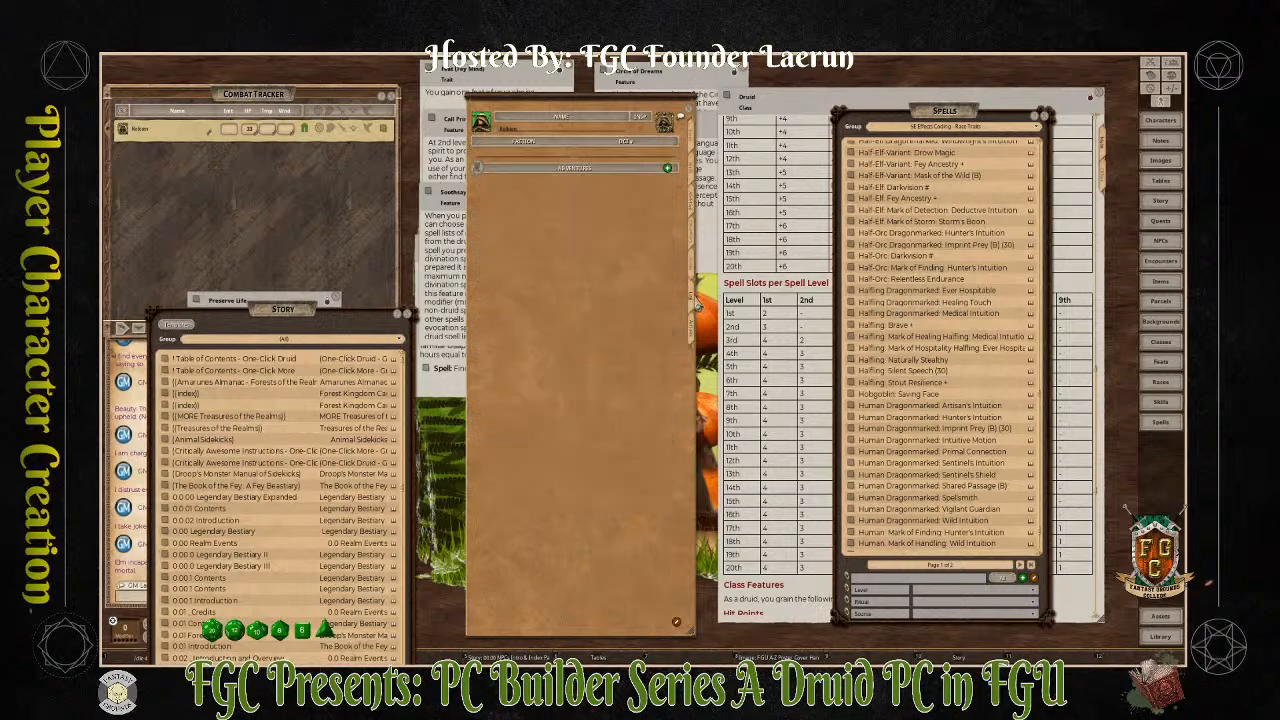
click(694, 338)
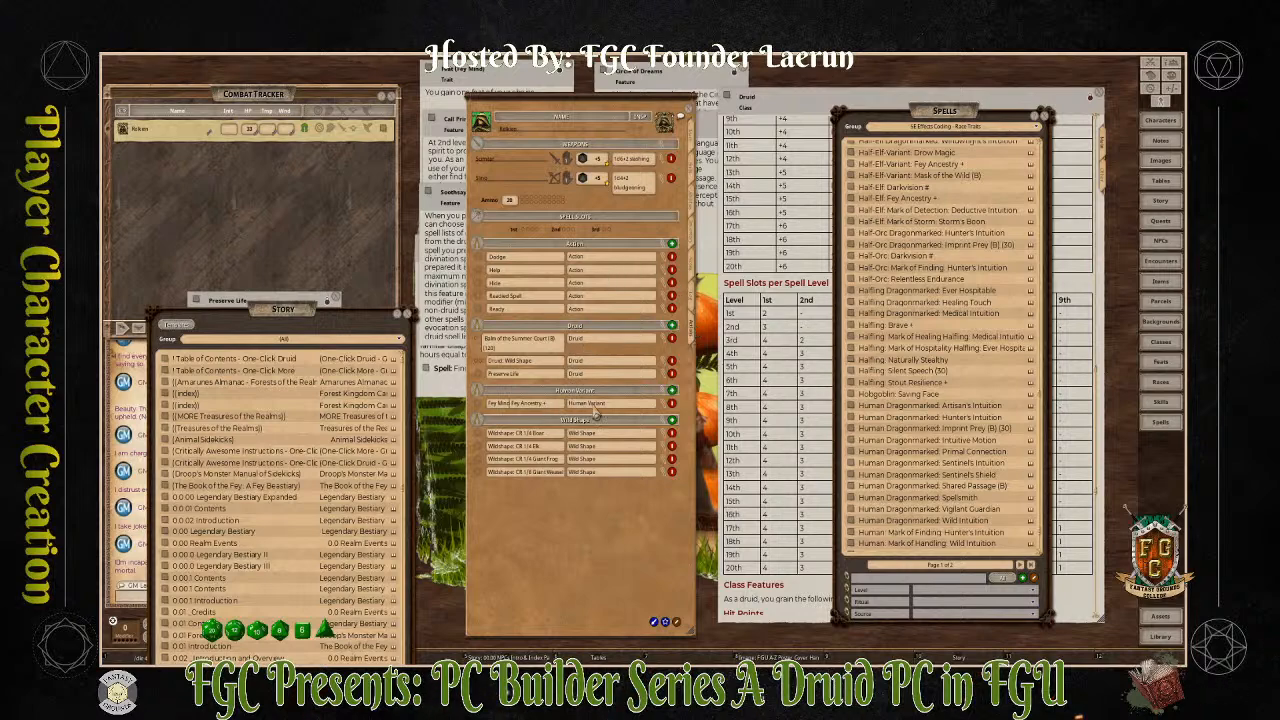
Close the spells list and the Druid class record
scroll(945, 330, down, 2)
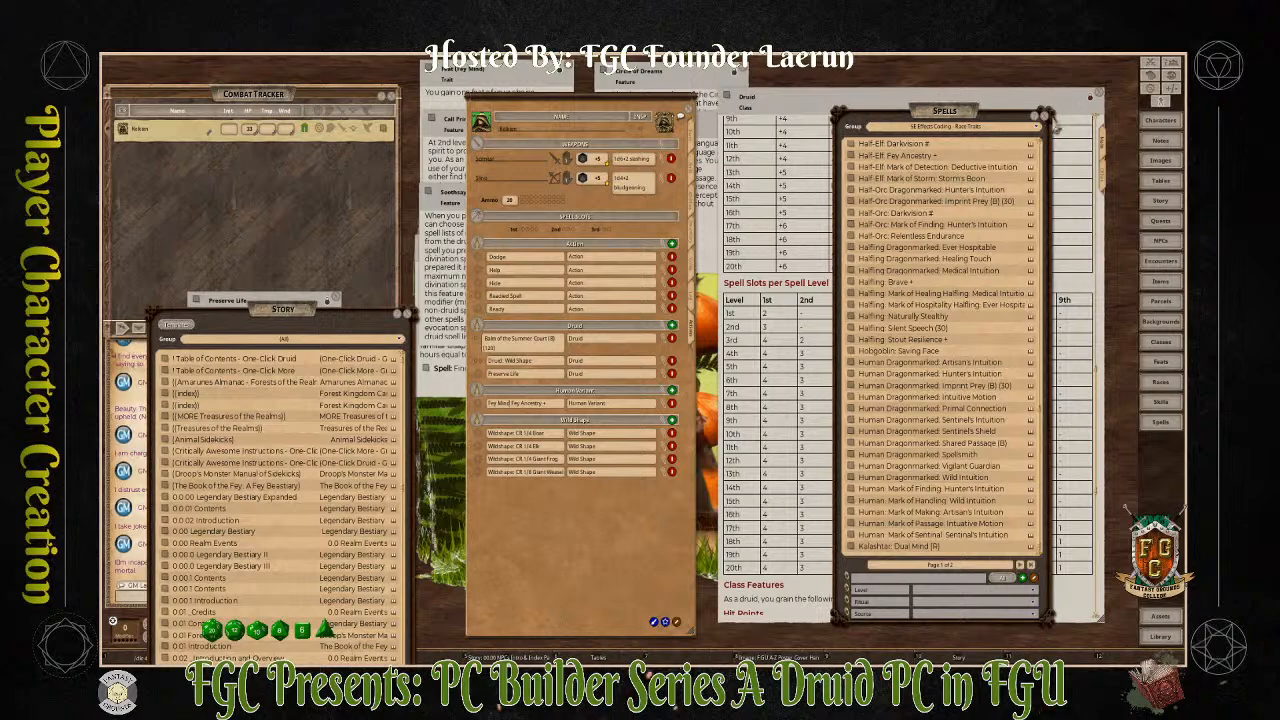
click(1046, 116)
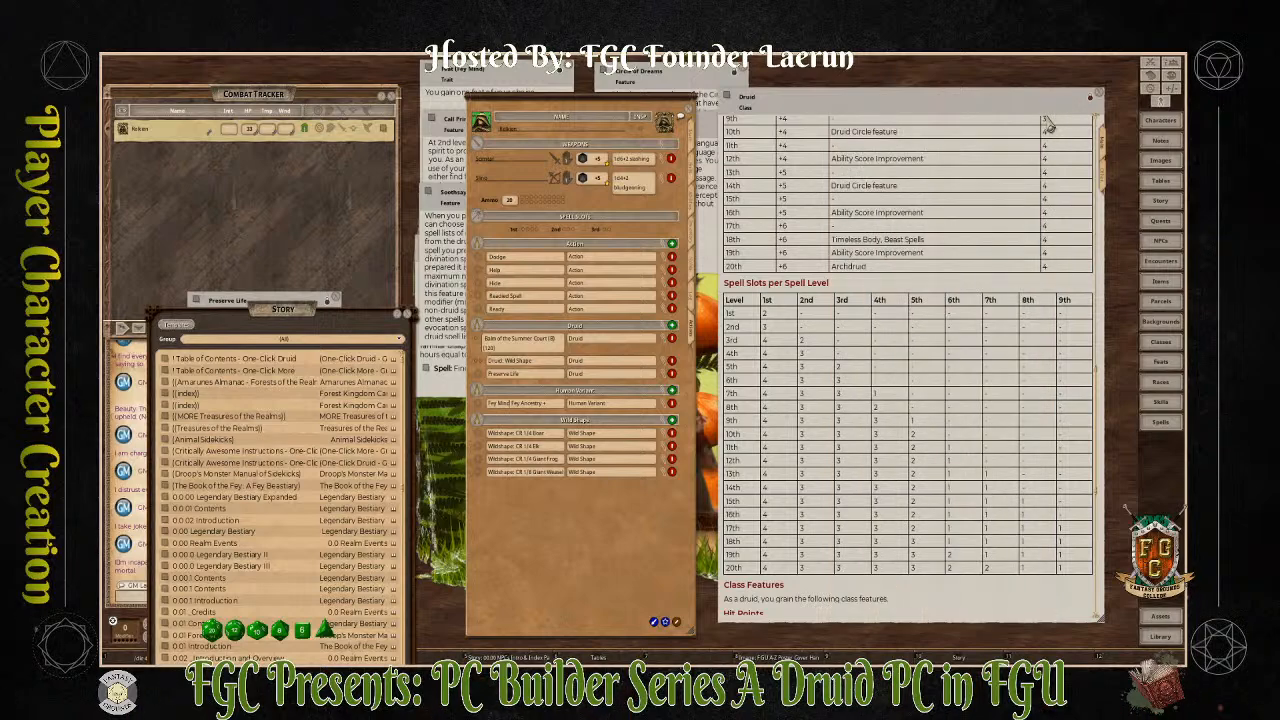
scroll(920, 383, up, 3)
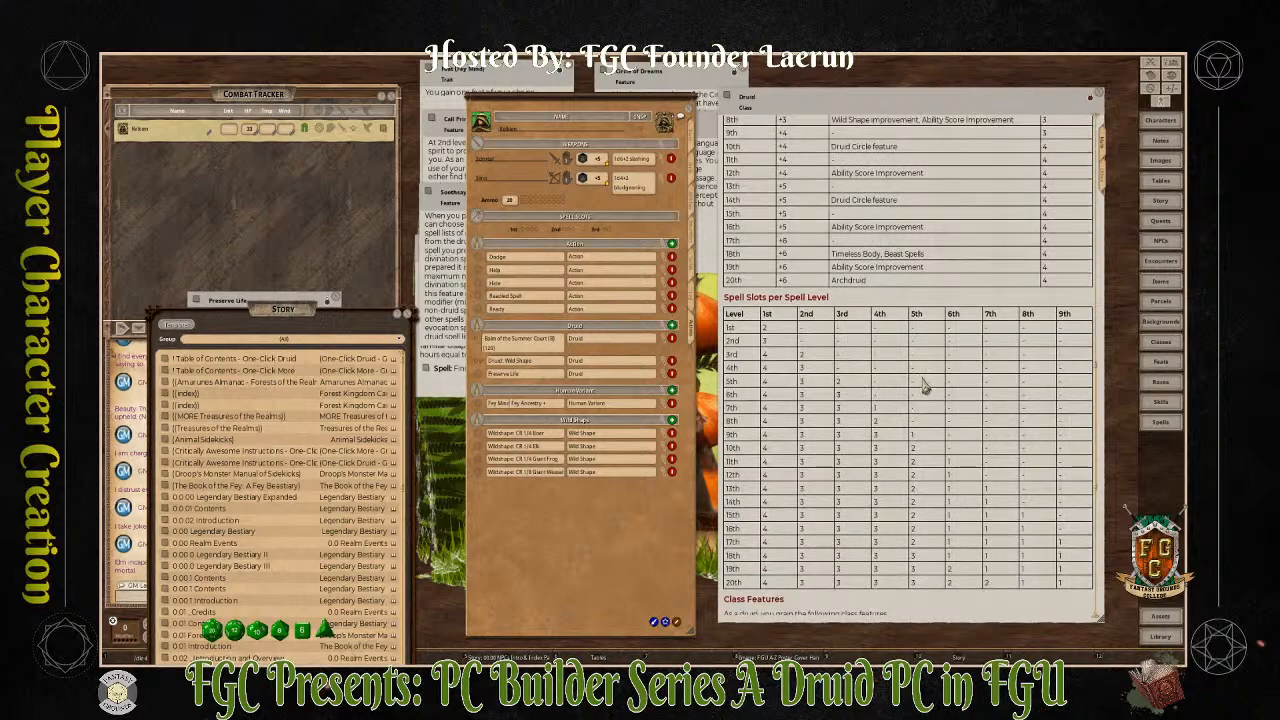
click(1094, 98)
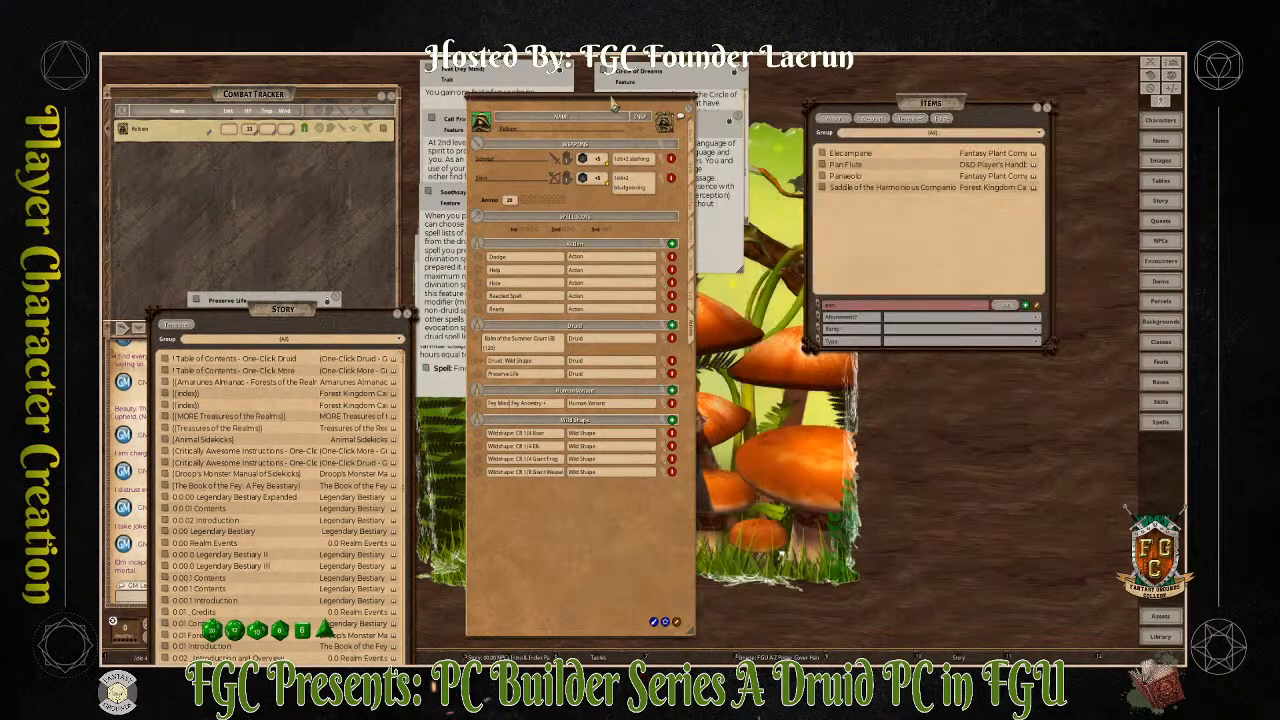
Close the Items list and move the character sheet clear of the open feature records and the background image
drag(641, 112, 815, 112)
drag(960, 101, 997, 100)
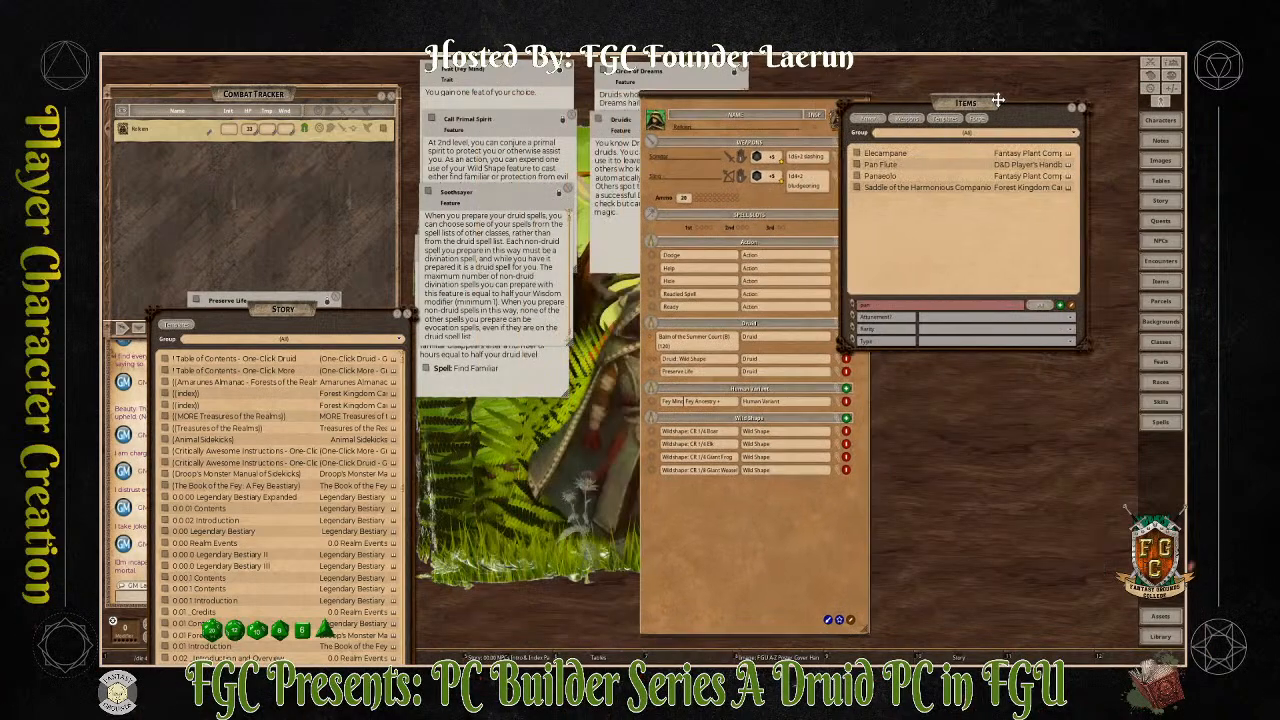
click(1082, 107)
drag(744, 100, 969, 65)
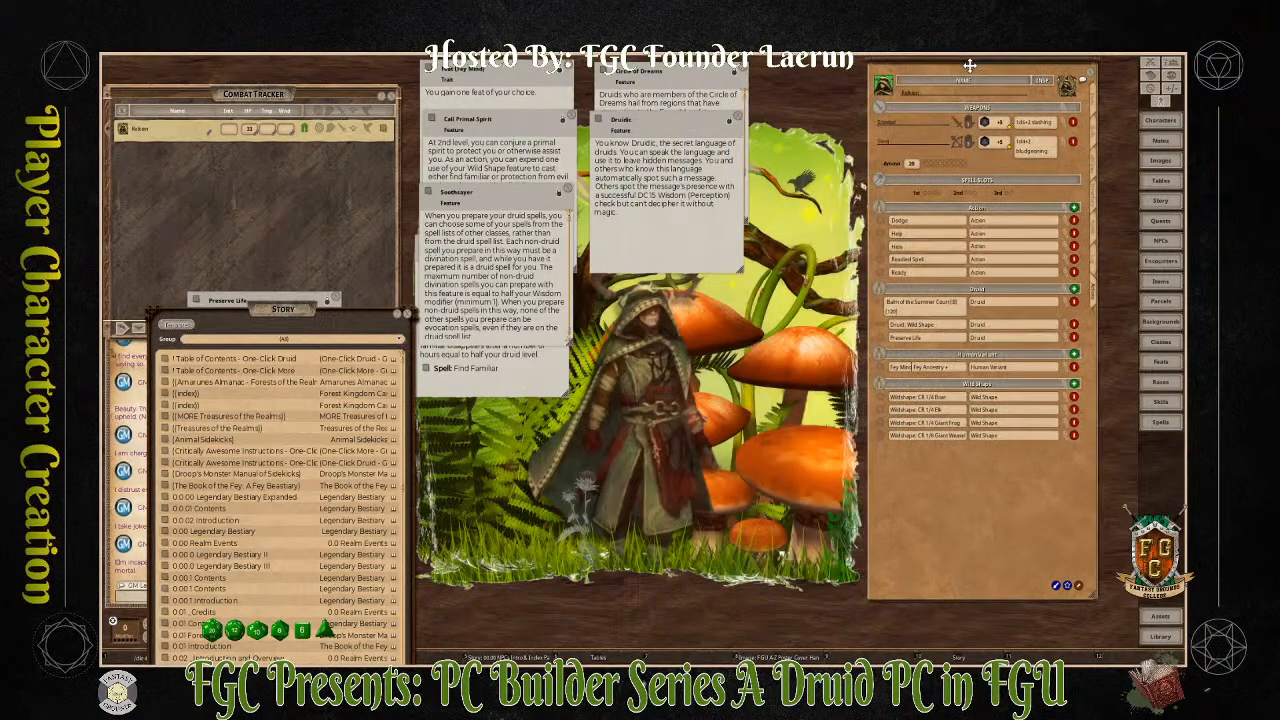
Close the Feat trait record and move the Call Primal Spirit feature record clear of the Soothsayer record
click(523, 99)
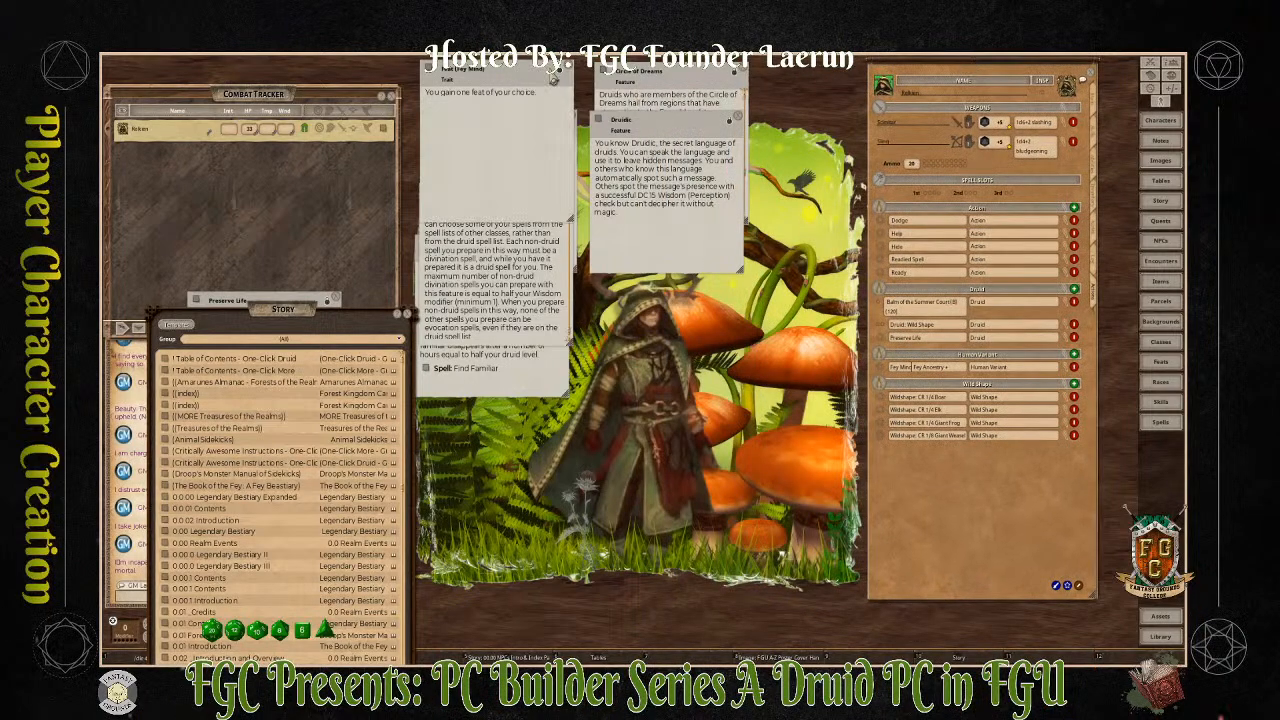
click(572, 70)
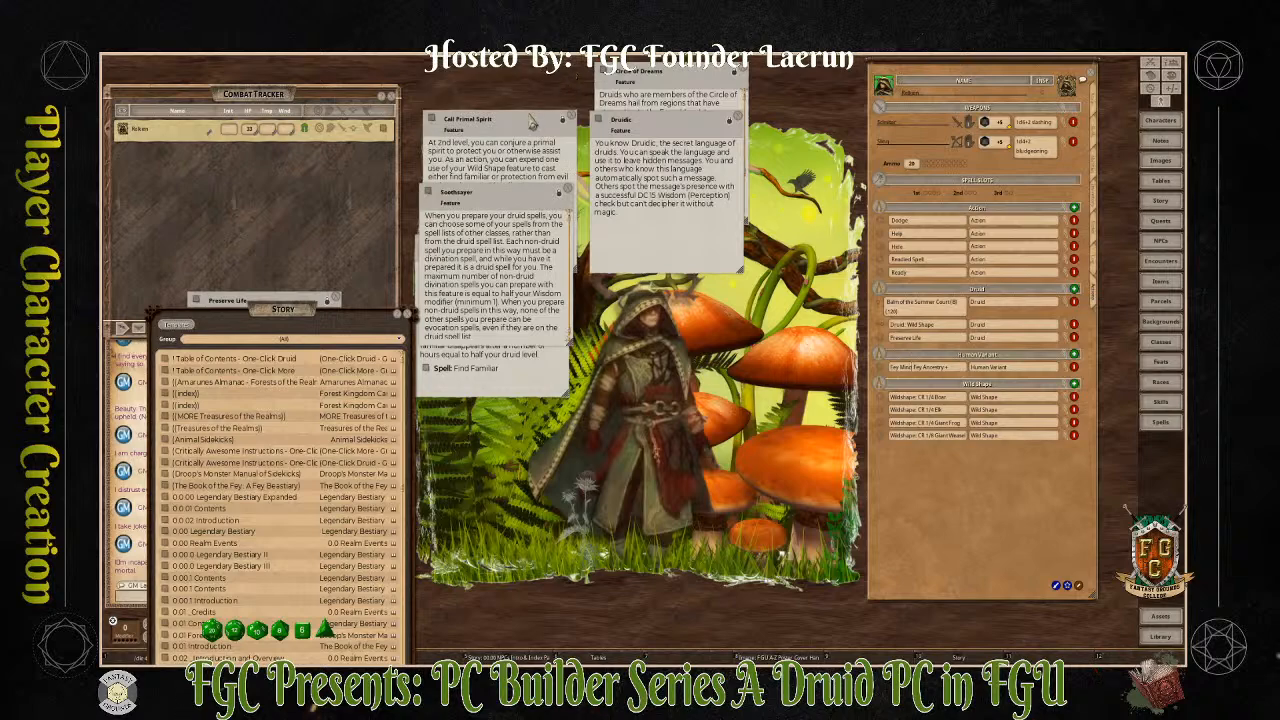
click(517, 127)
drag(517, 127, 547, 305)
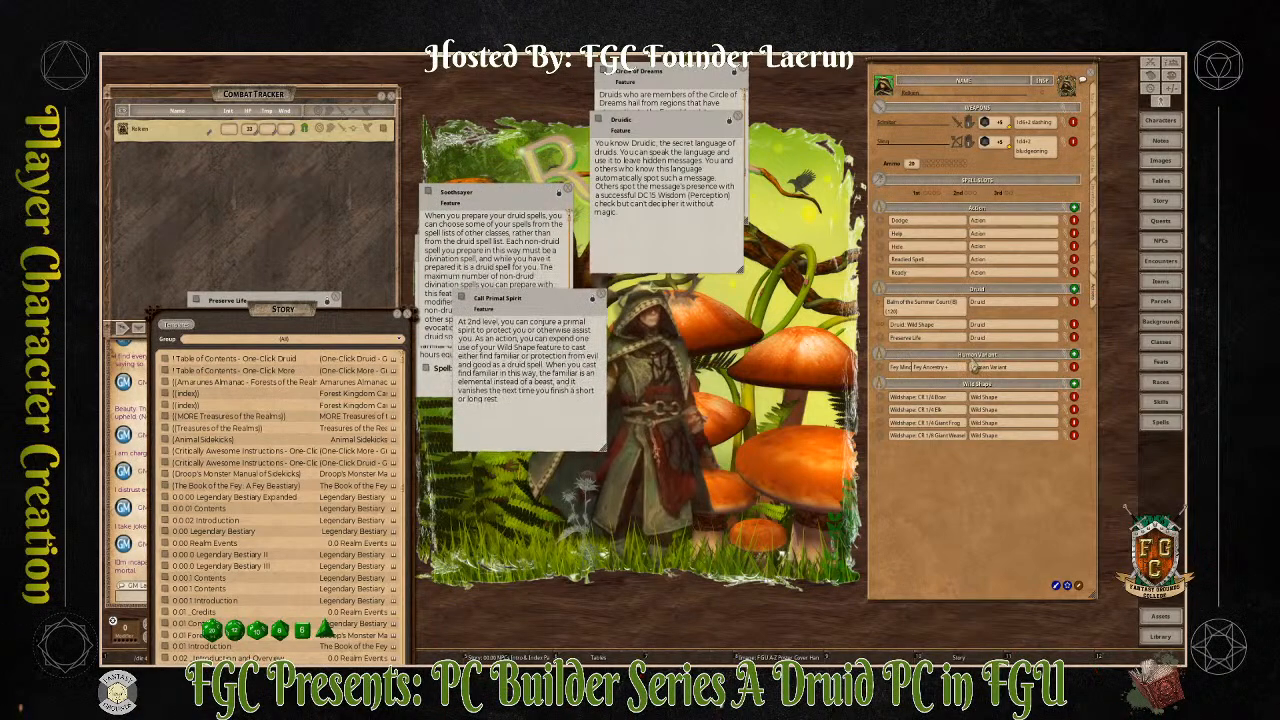
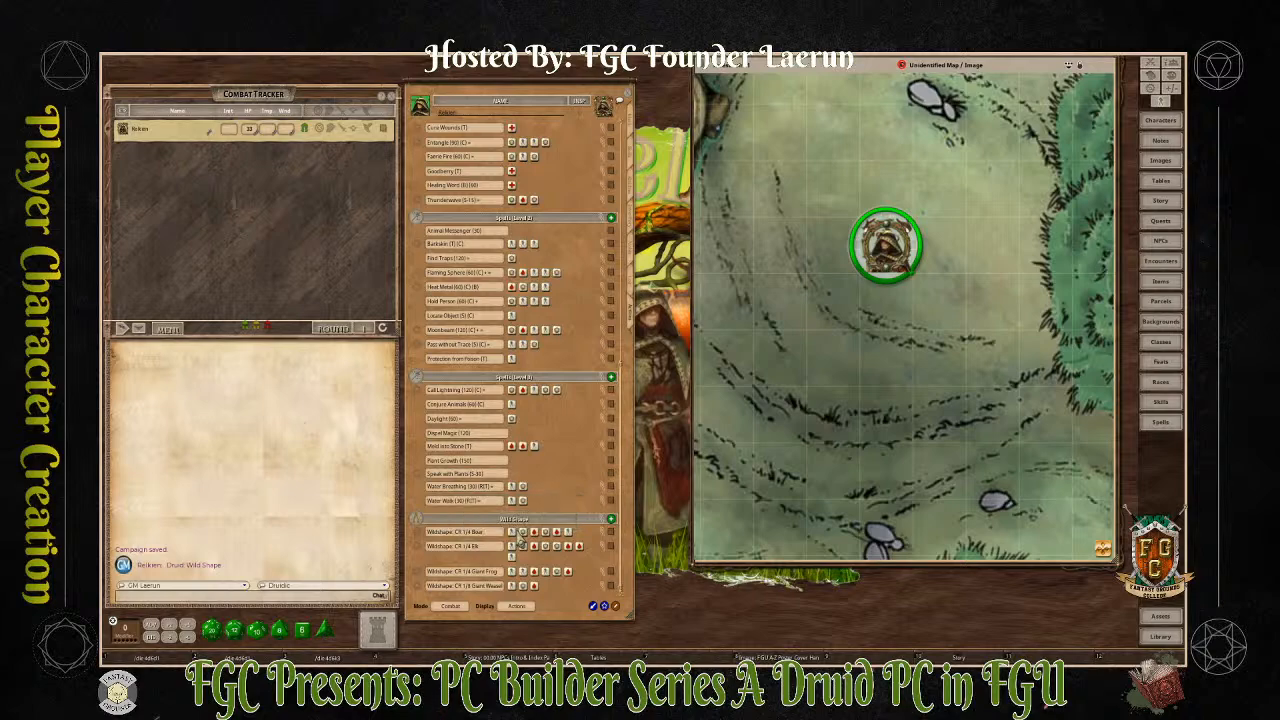
Apply the CR 1/4 Boar wild shape effect to the druid and check the powers and main stats on the character sheet
scroll(1018, 208, down, 4)
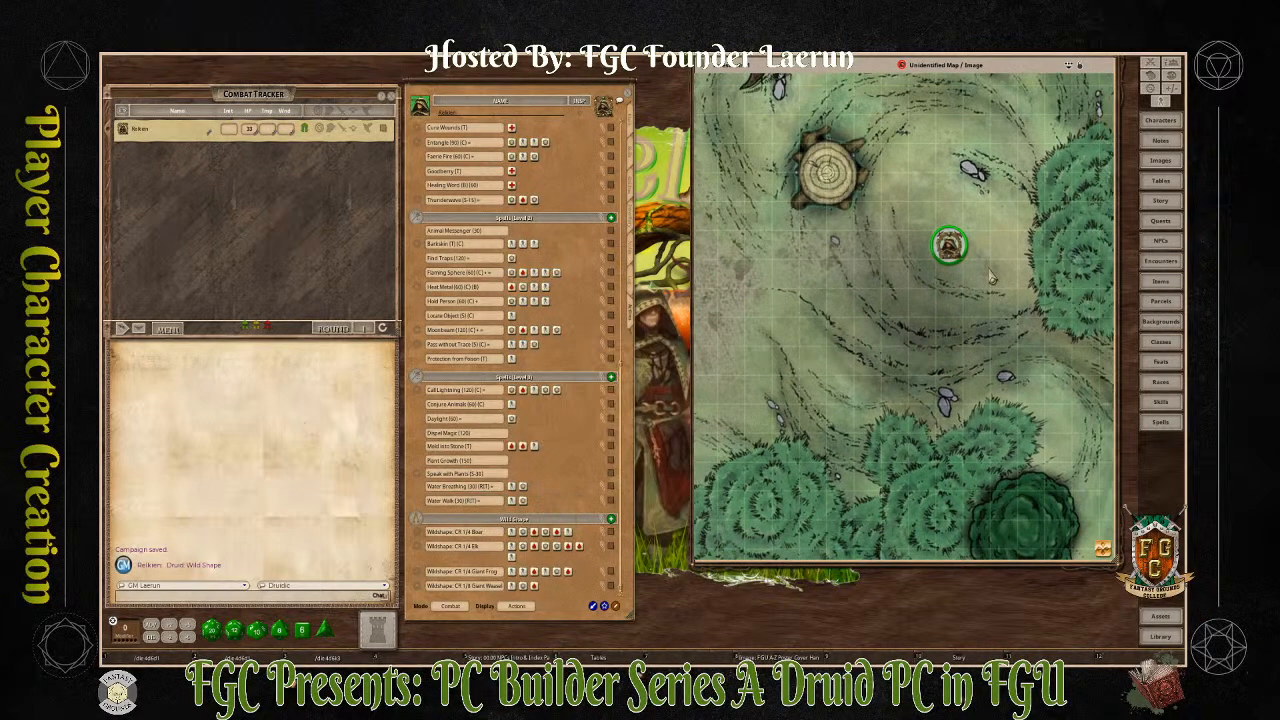
scroll(984, 268, up, 1)
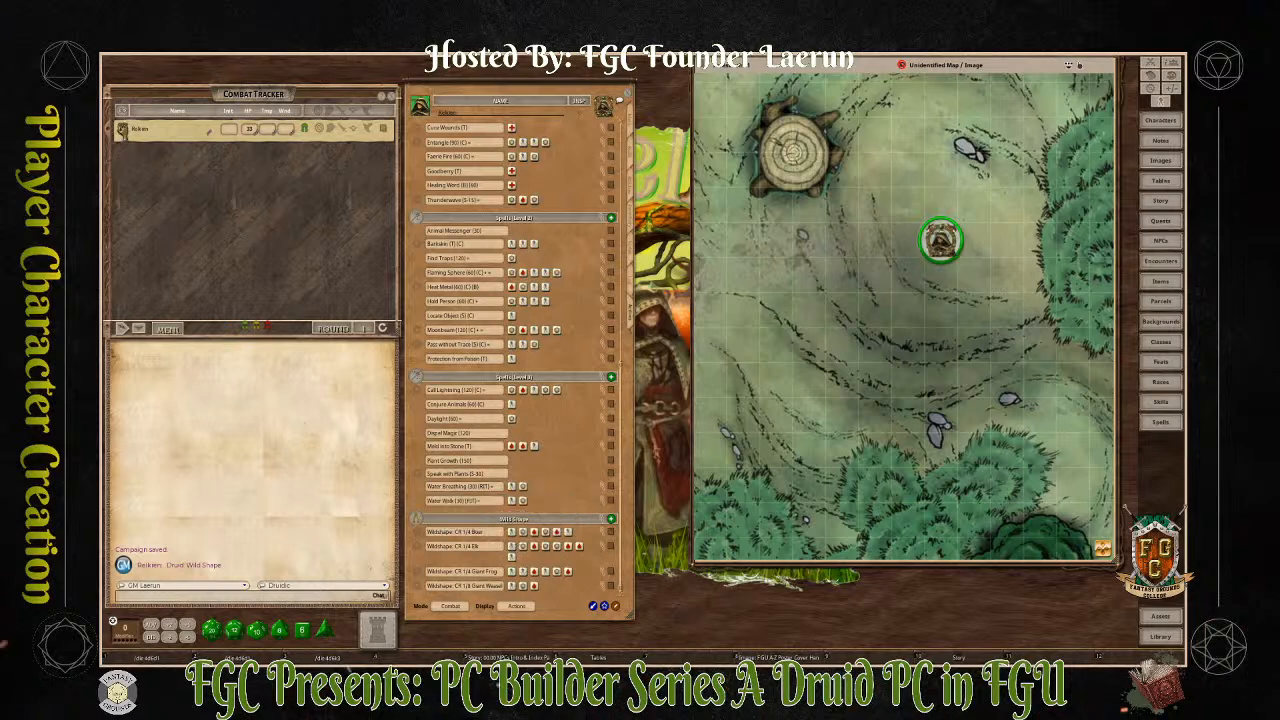
click(631, 133)
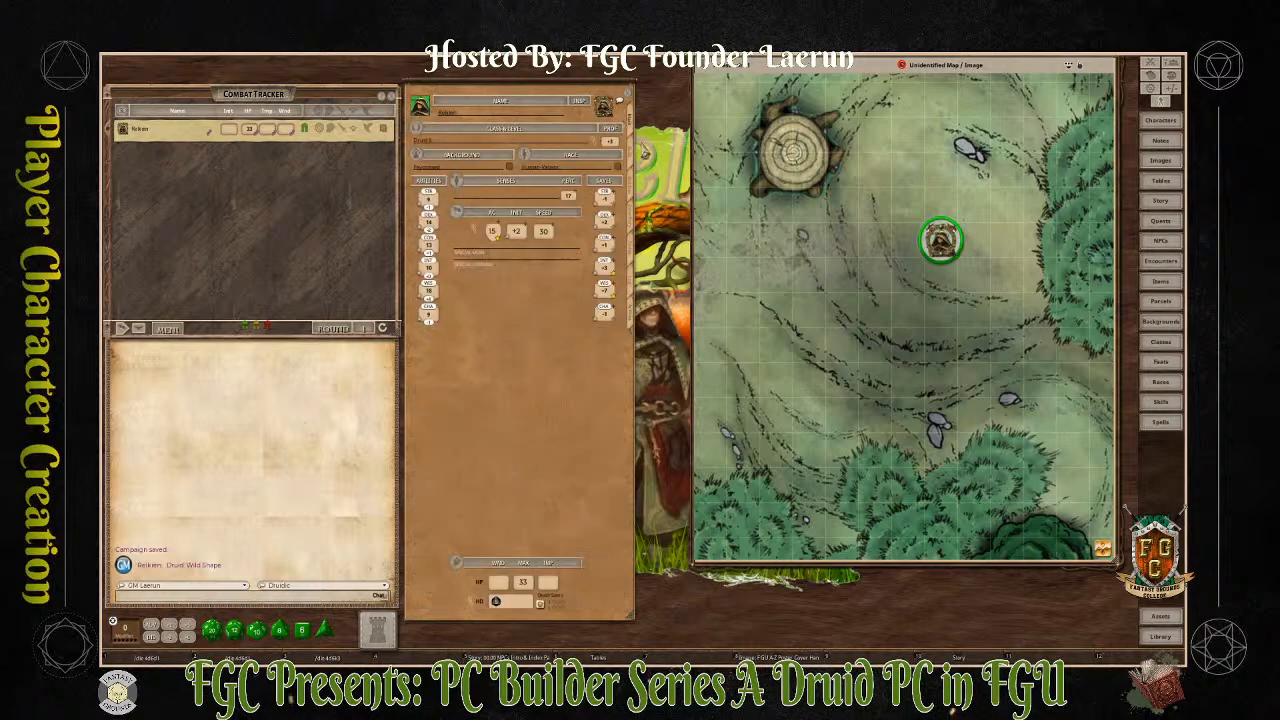
click(633, 316)
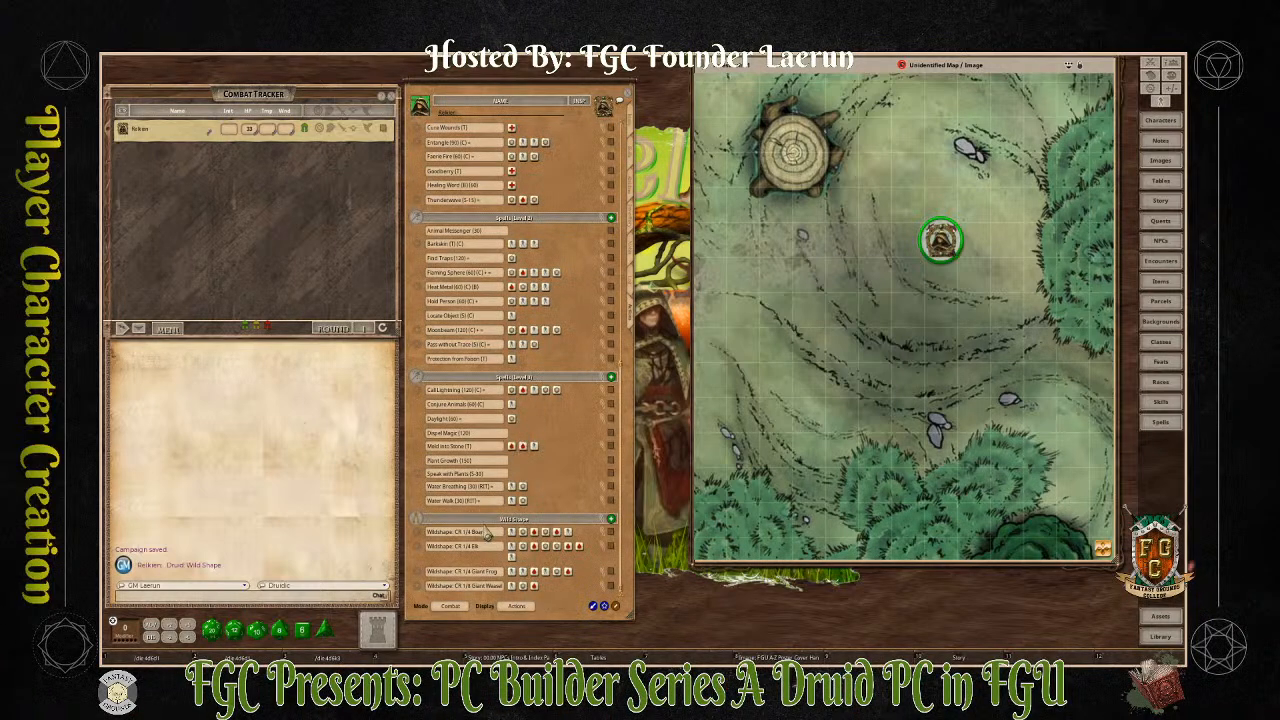
click(512, 532)
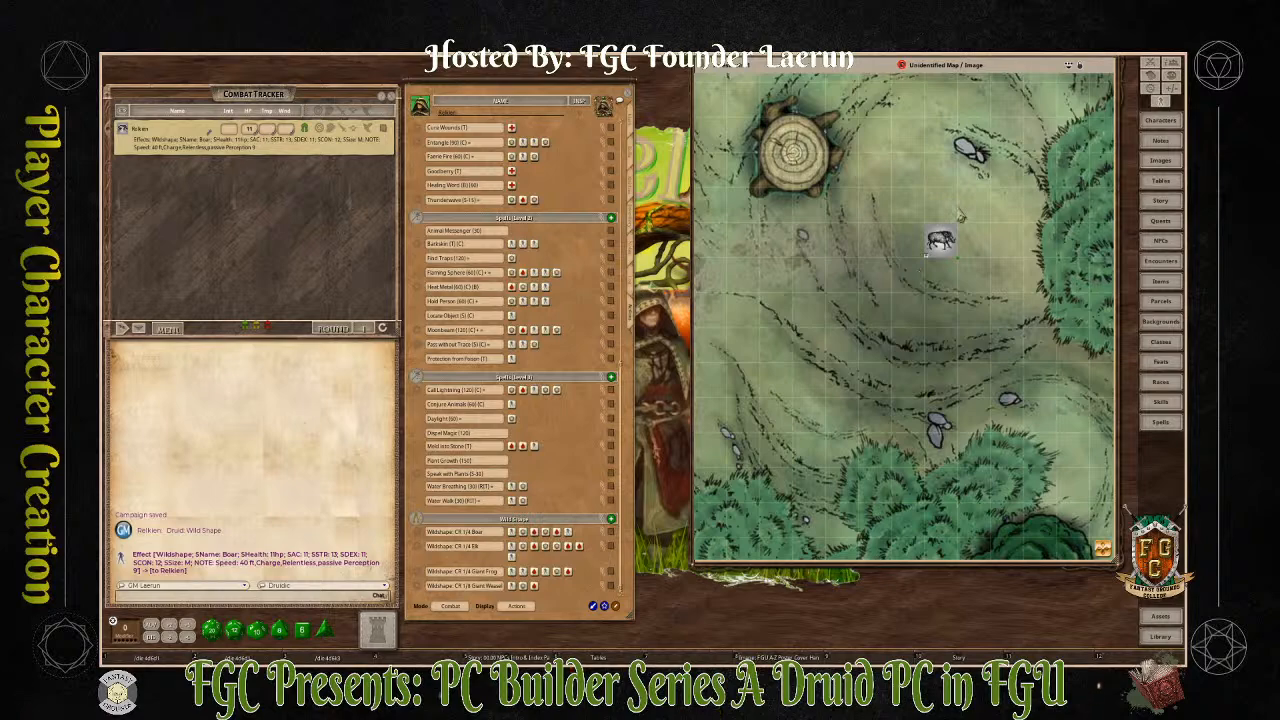
scroll(566, 332, up, 5)
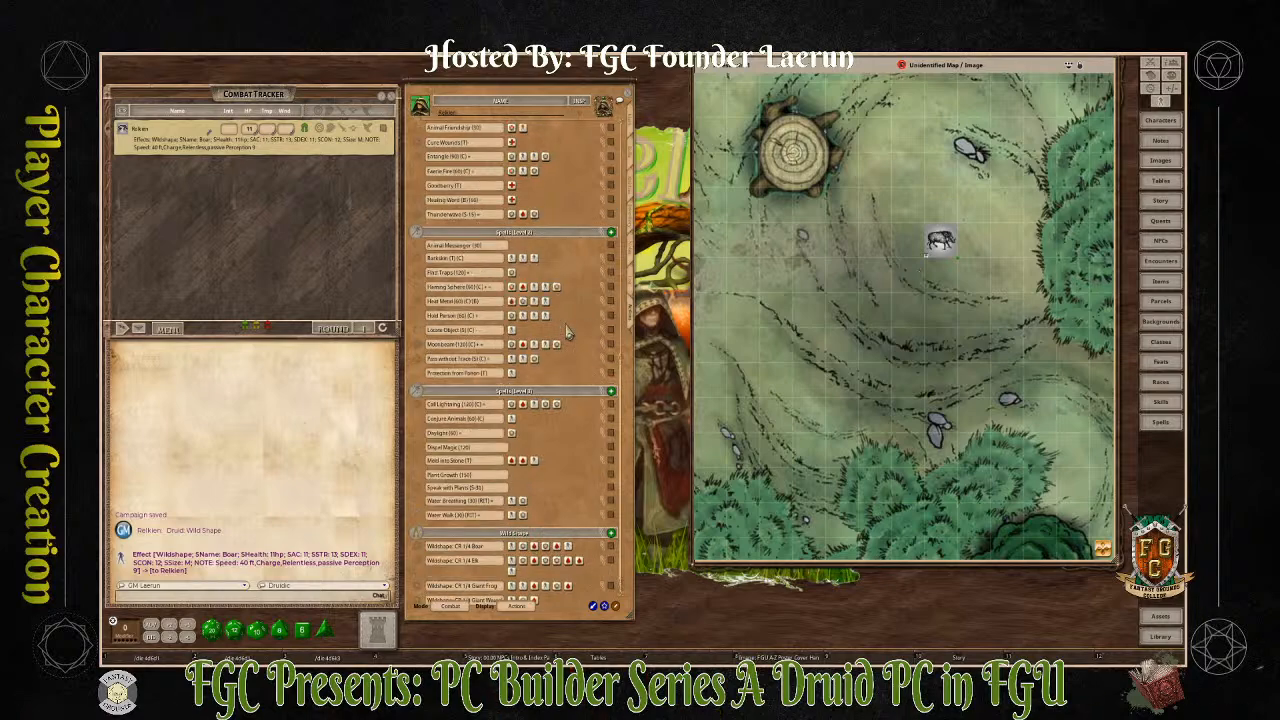
scroll(562, 332, up, 7)
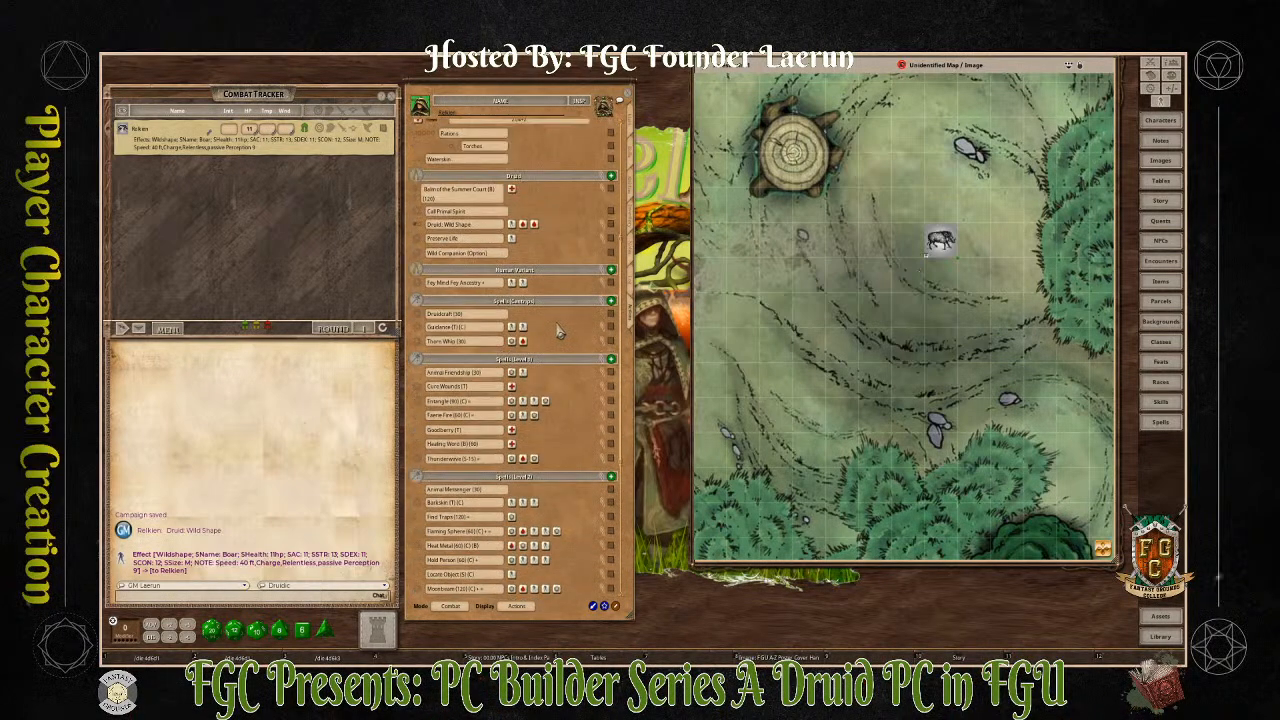
scroll(556, 330, down, 2)
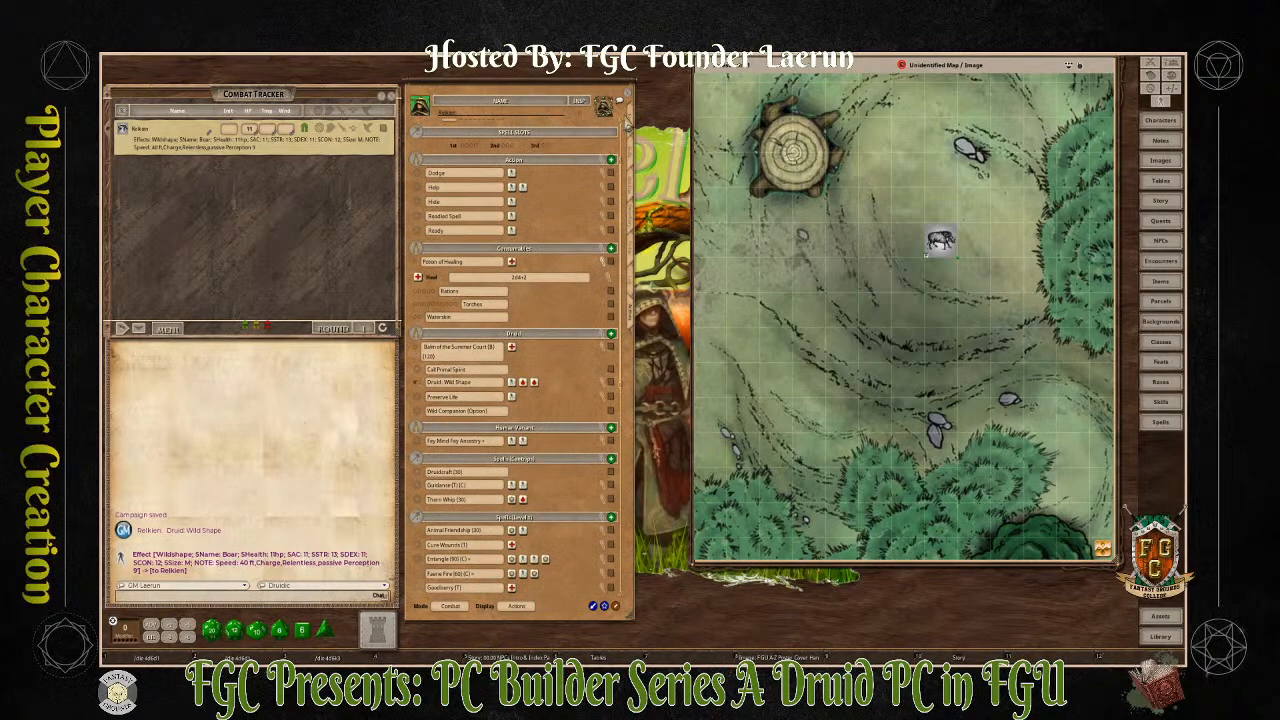
click(631, 130)
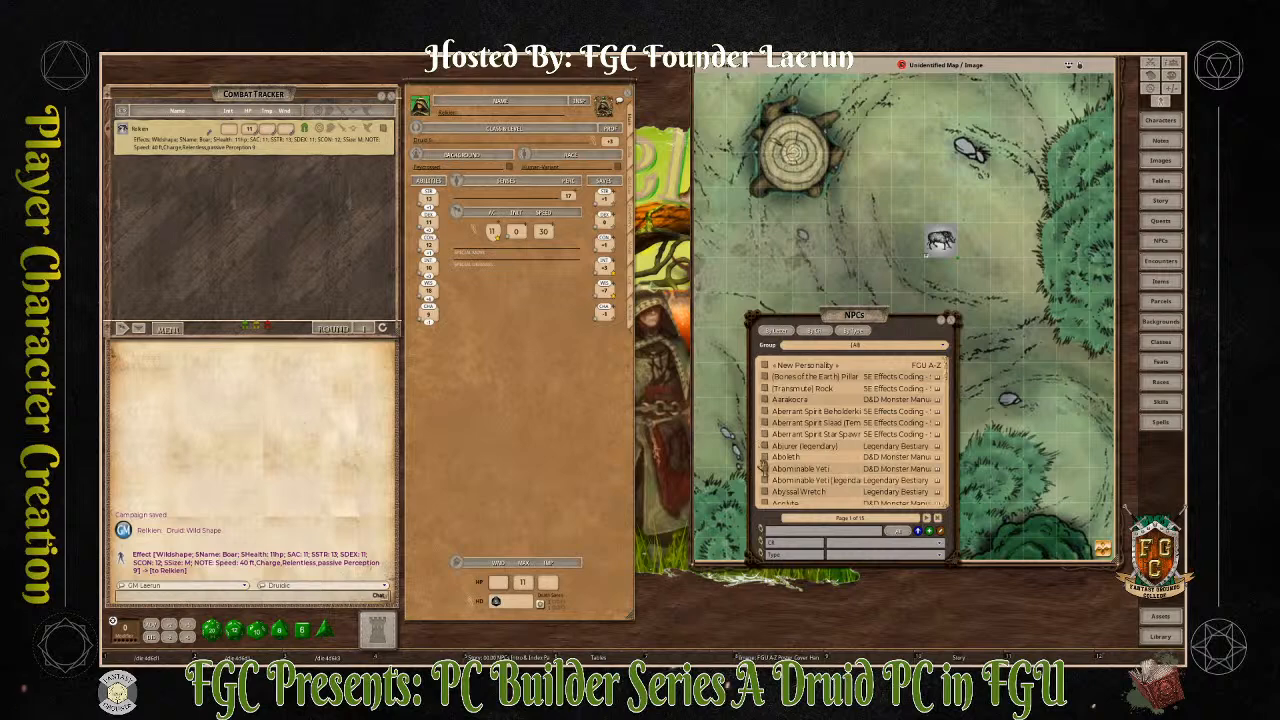
Add the Acolyte NPC to the combat tracker and close the NPCs list
scroll(768, 488, down, 2)
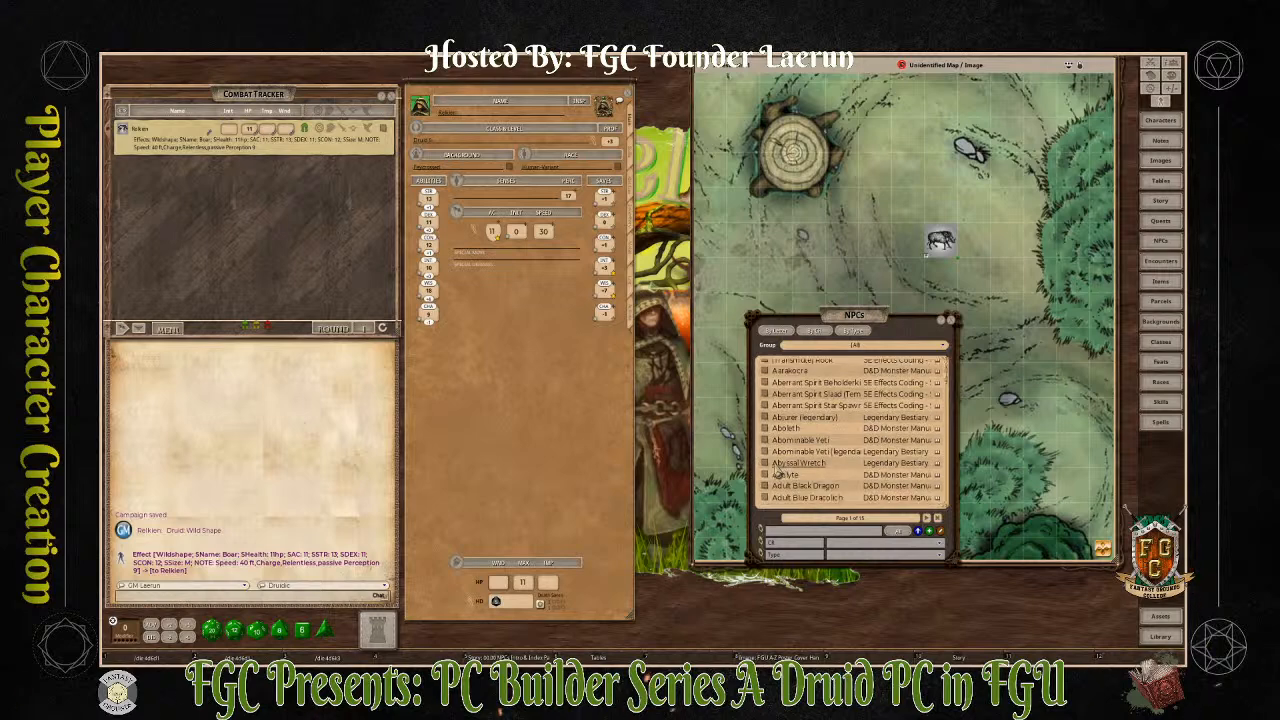
drag(247, 210, 252, 218)
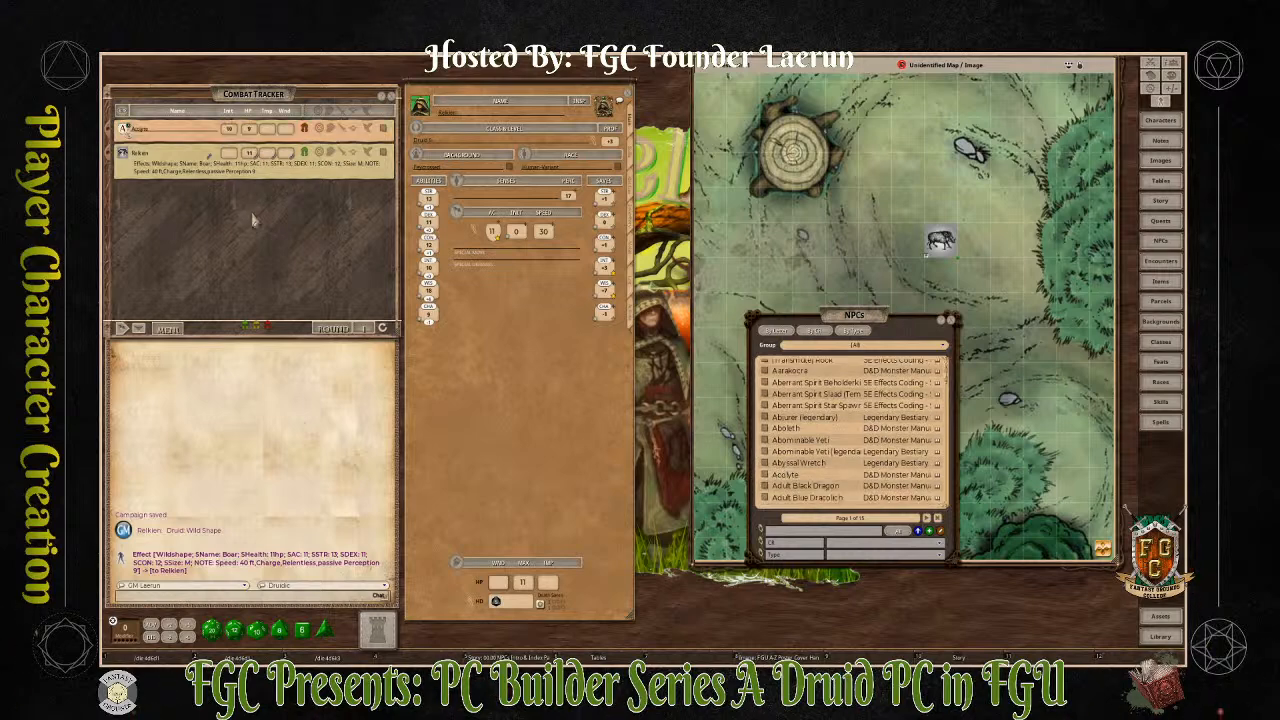
click(952, 324)
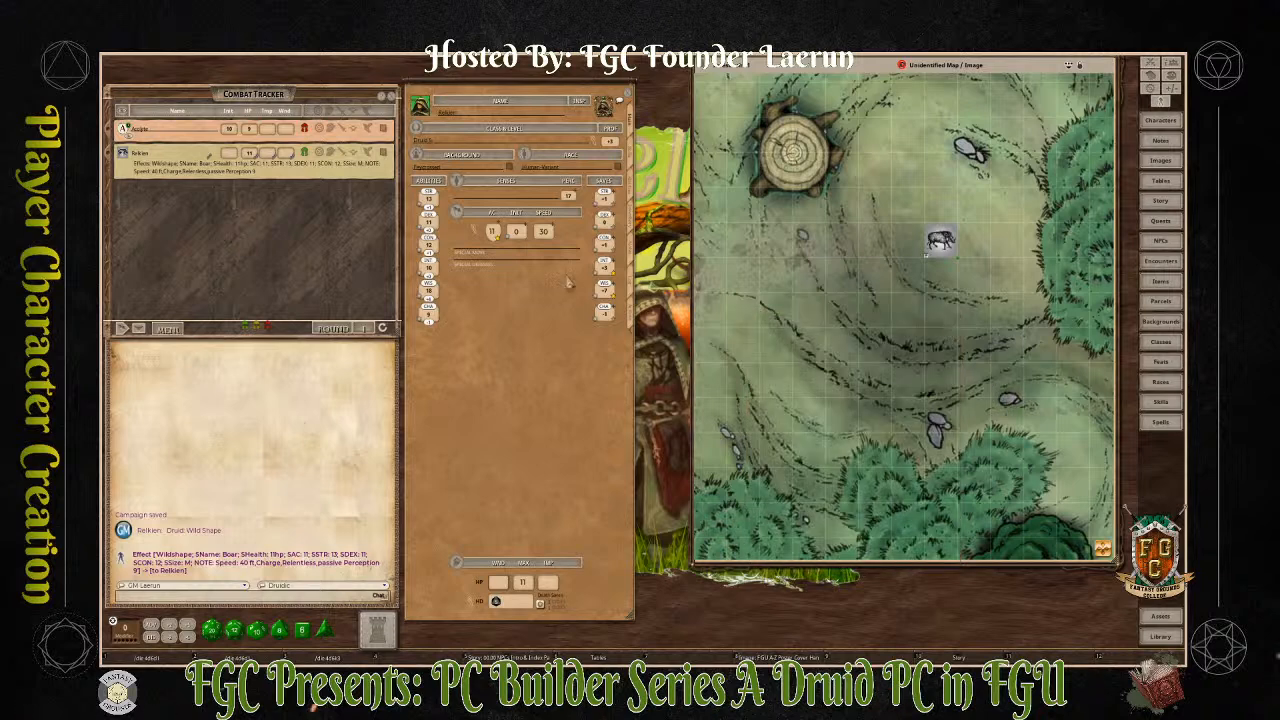
Show the Acolyte's actions, roll its Club attack and Club damage against the druid until the boar form ends, and review the rolls
click(344, 129)
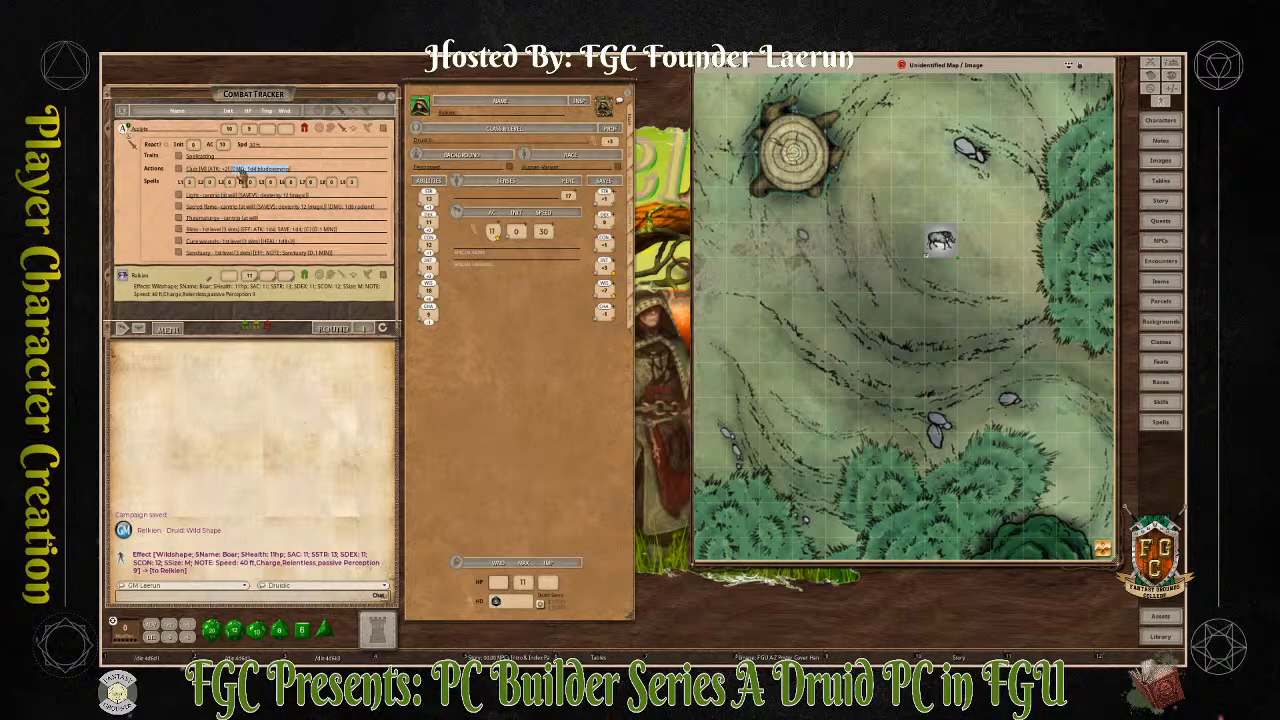
double_click(244, 170)
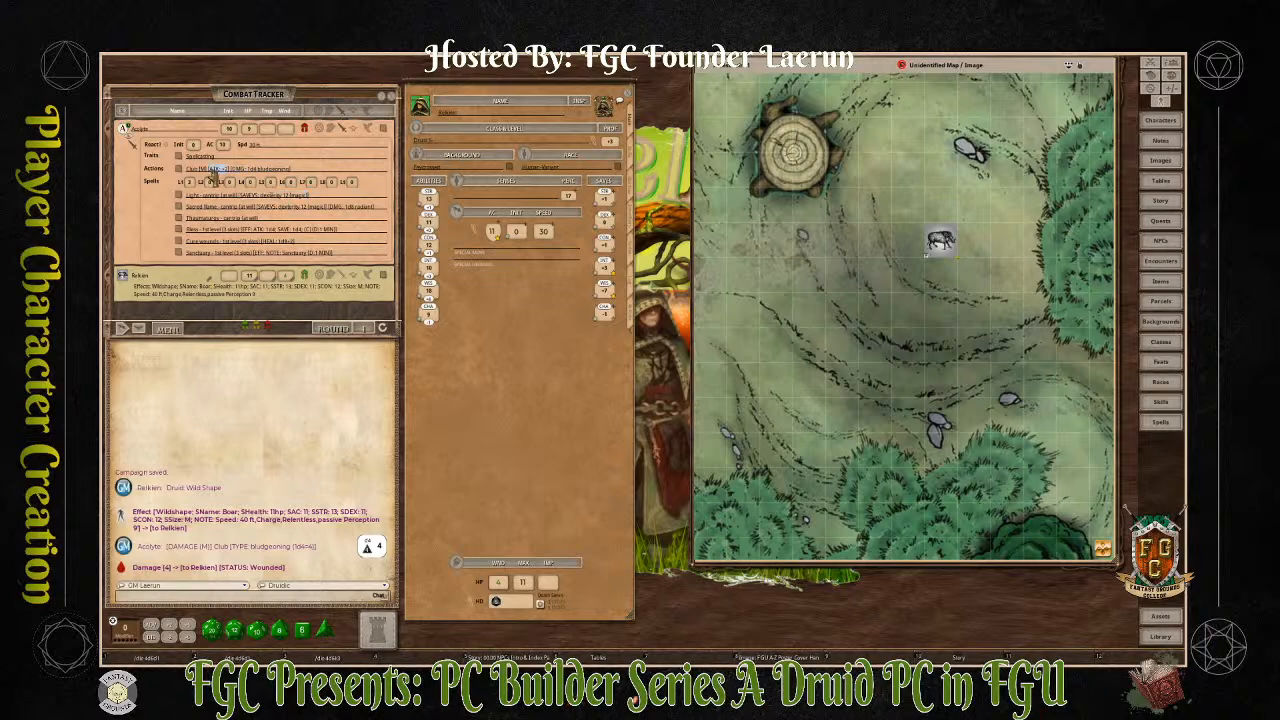
drag(214, 172, 310, 380)
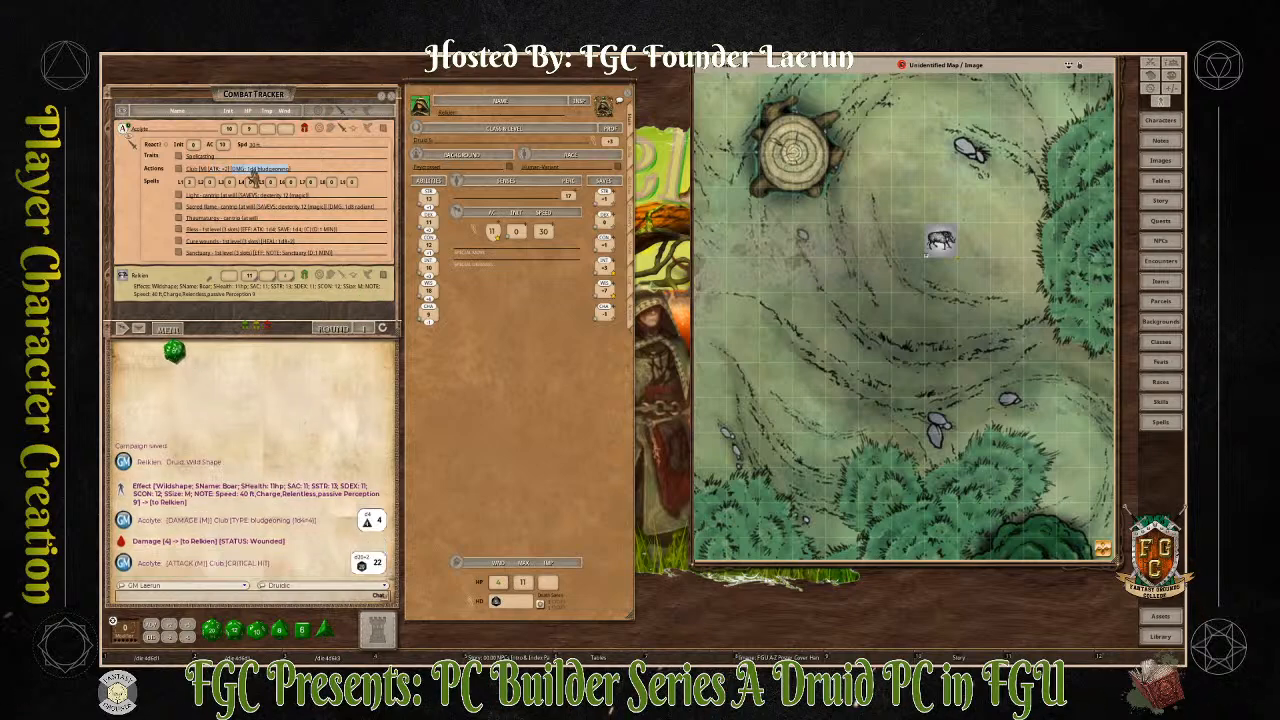
drag(256, 170, 336, 520)
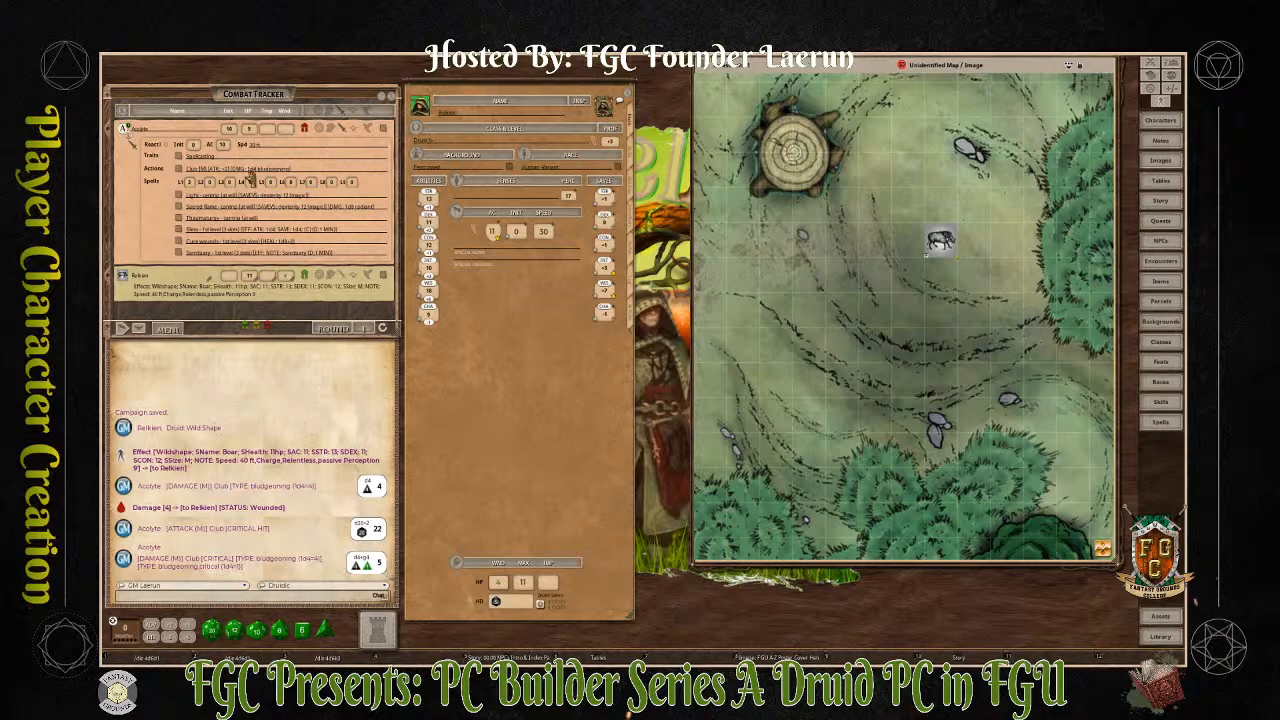
drag(250, 172, 253, 304)
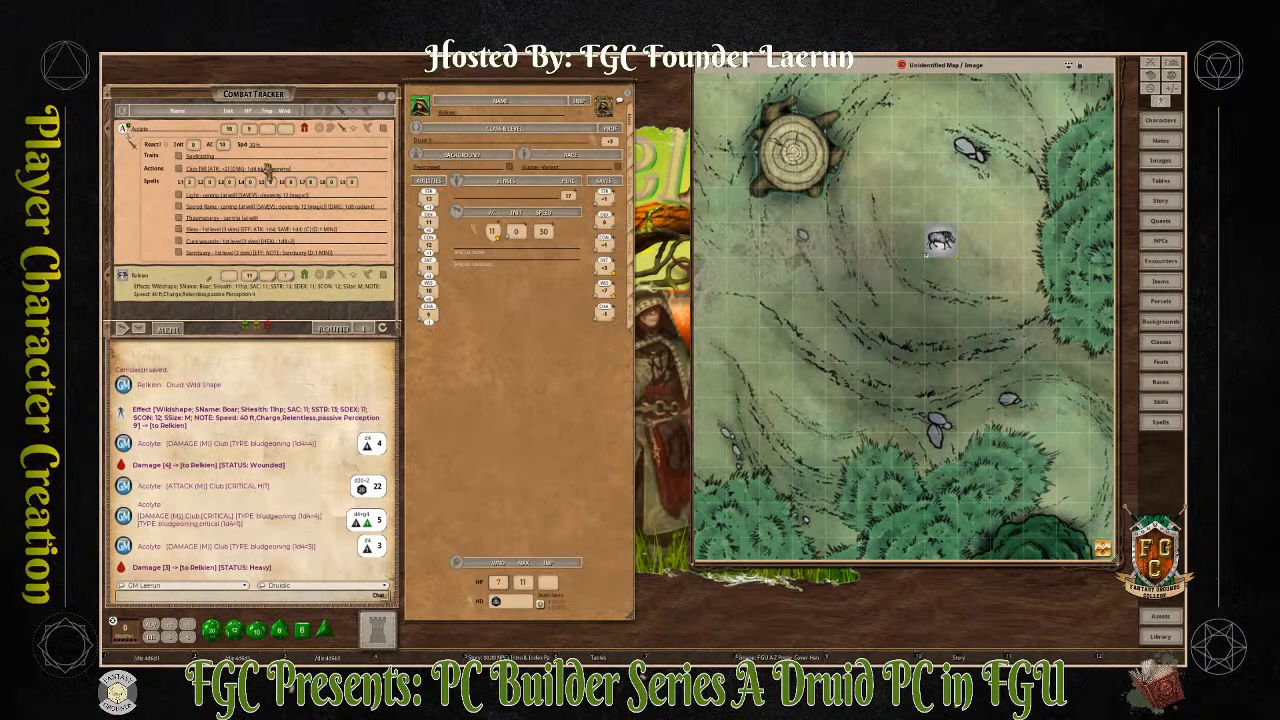
drag(260, 168, 300, 440)
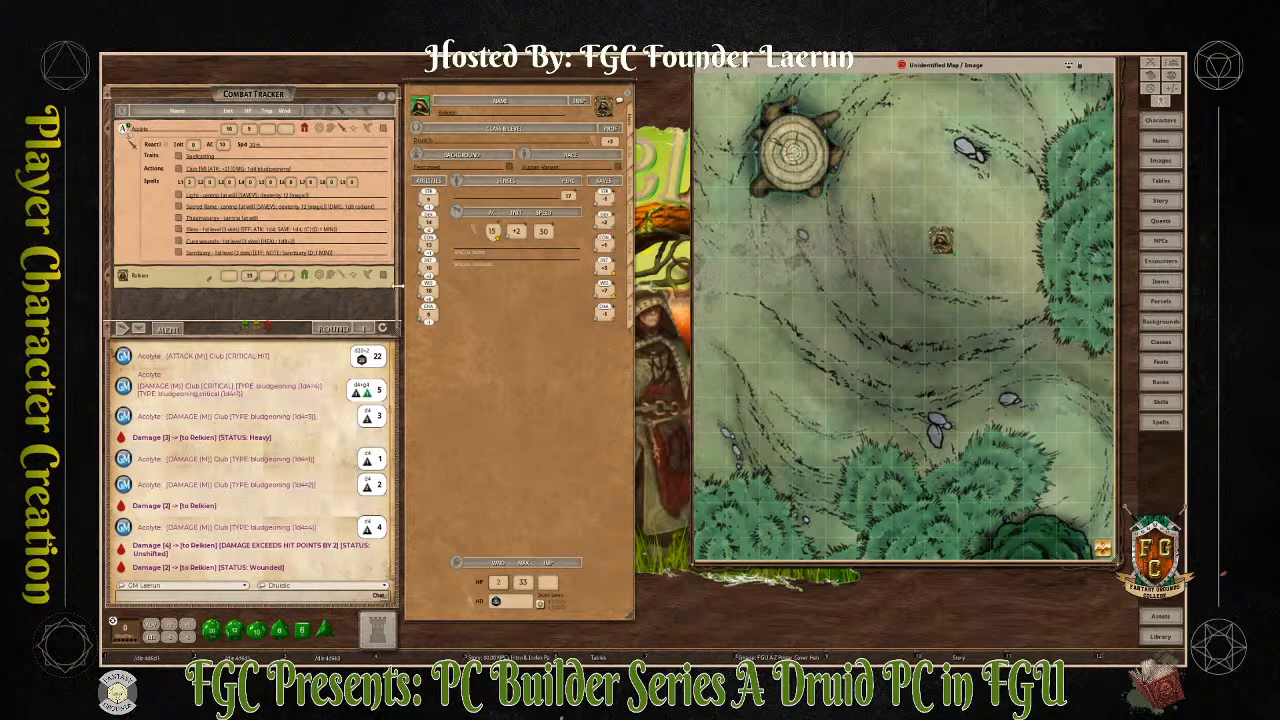
scroll(258, 484, up, 1)
scroll(258, 484, down, 3)
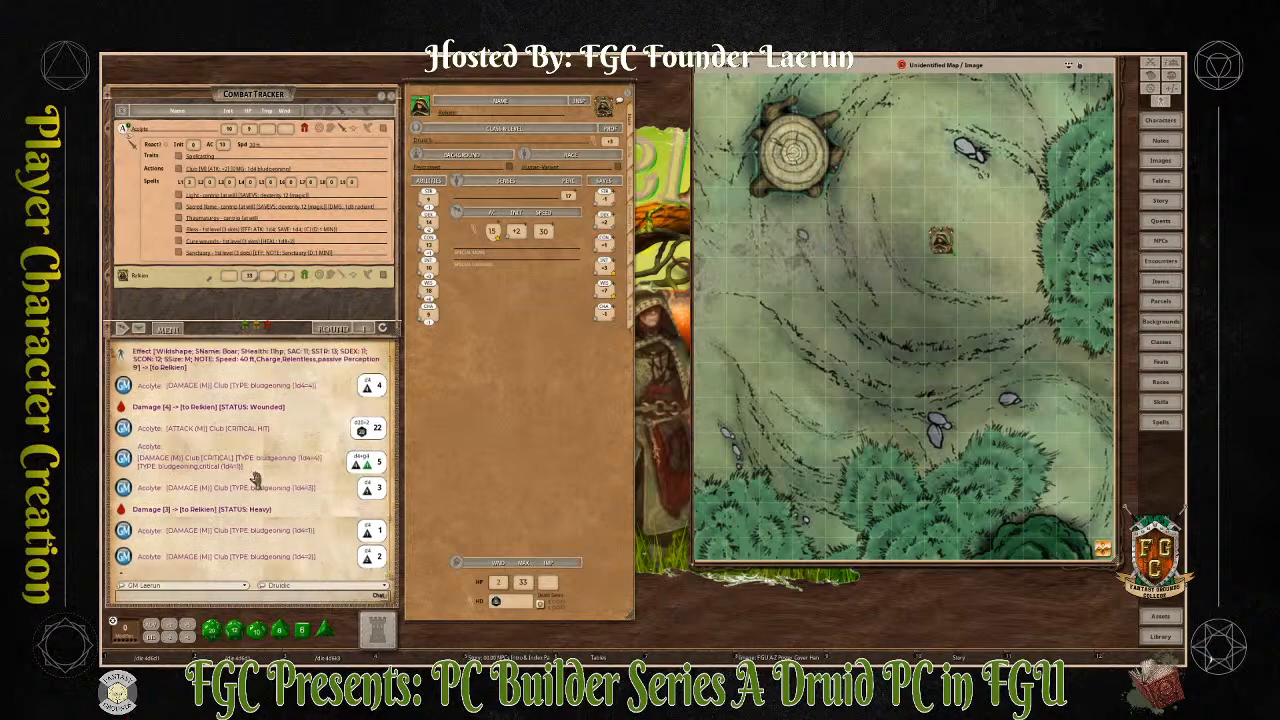
Shift the forest map window, open the Library and look through the loaded modules from the 5E extensions to the core rules and map packs
drag(788, 380, 748, 410)
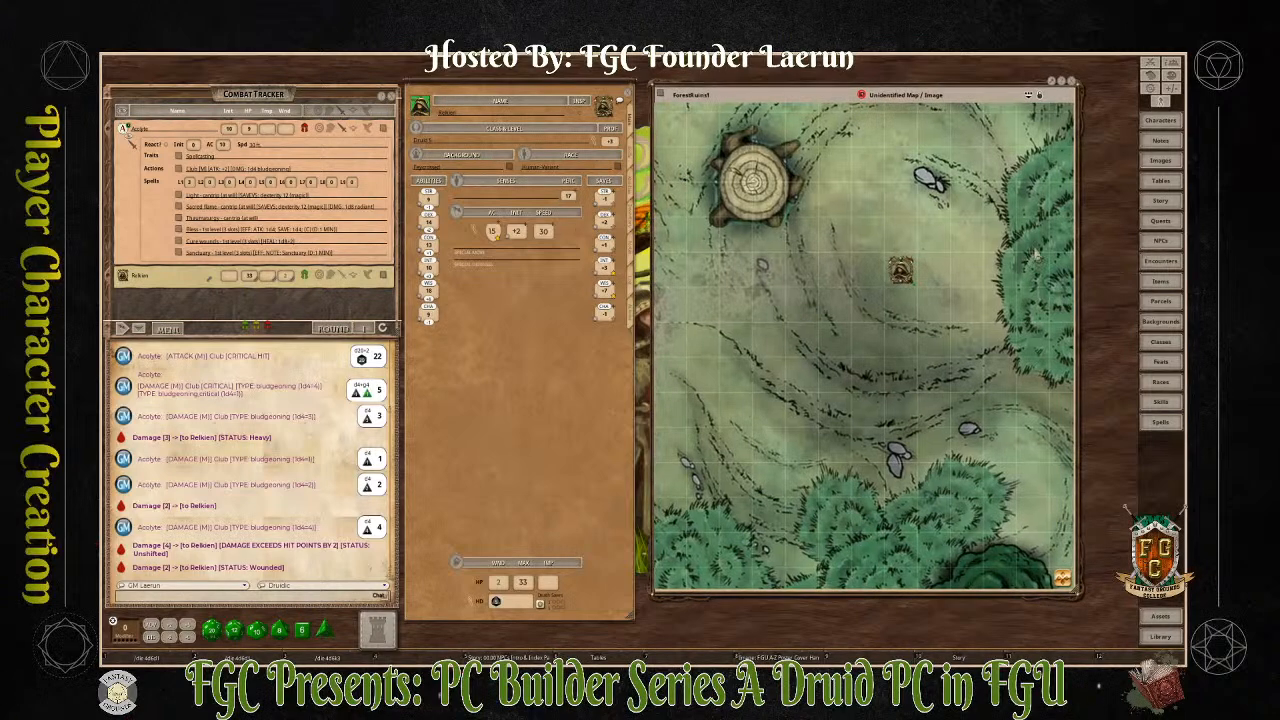
click(1160, 636)
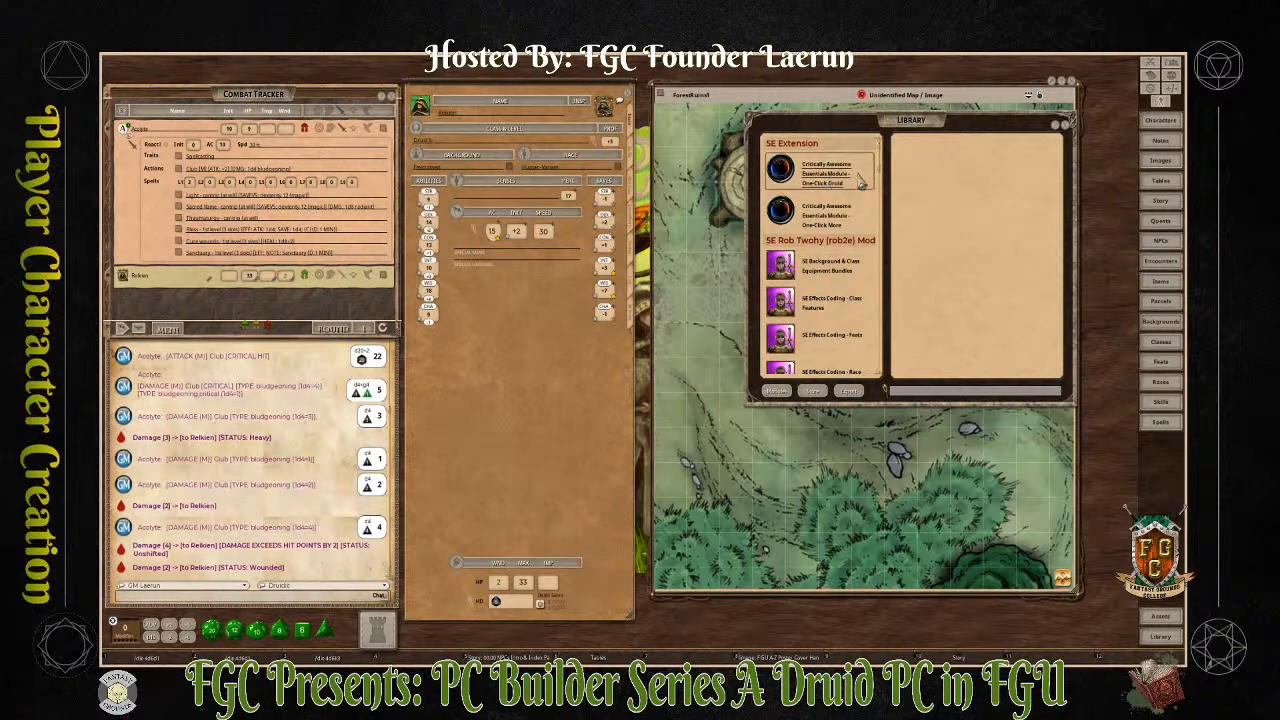
scroll(826, 262, down, 10)
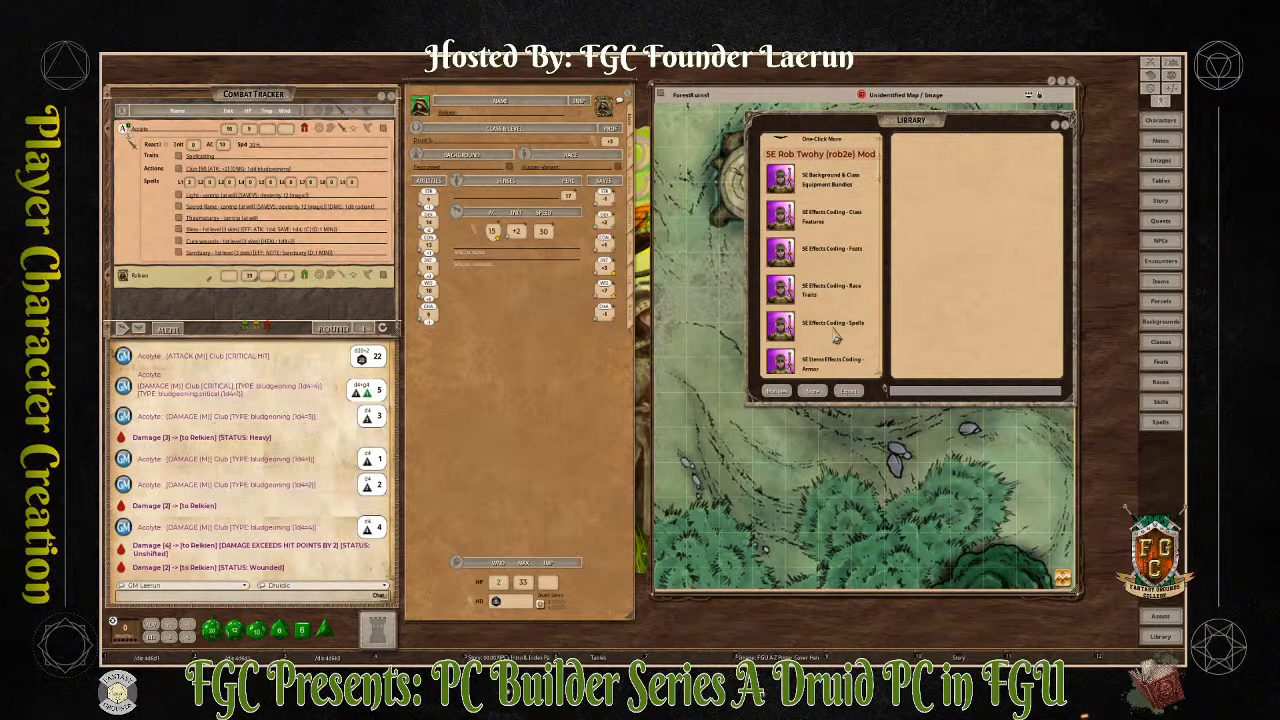
scroll(836, 328, down, 3)
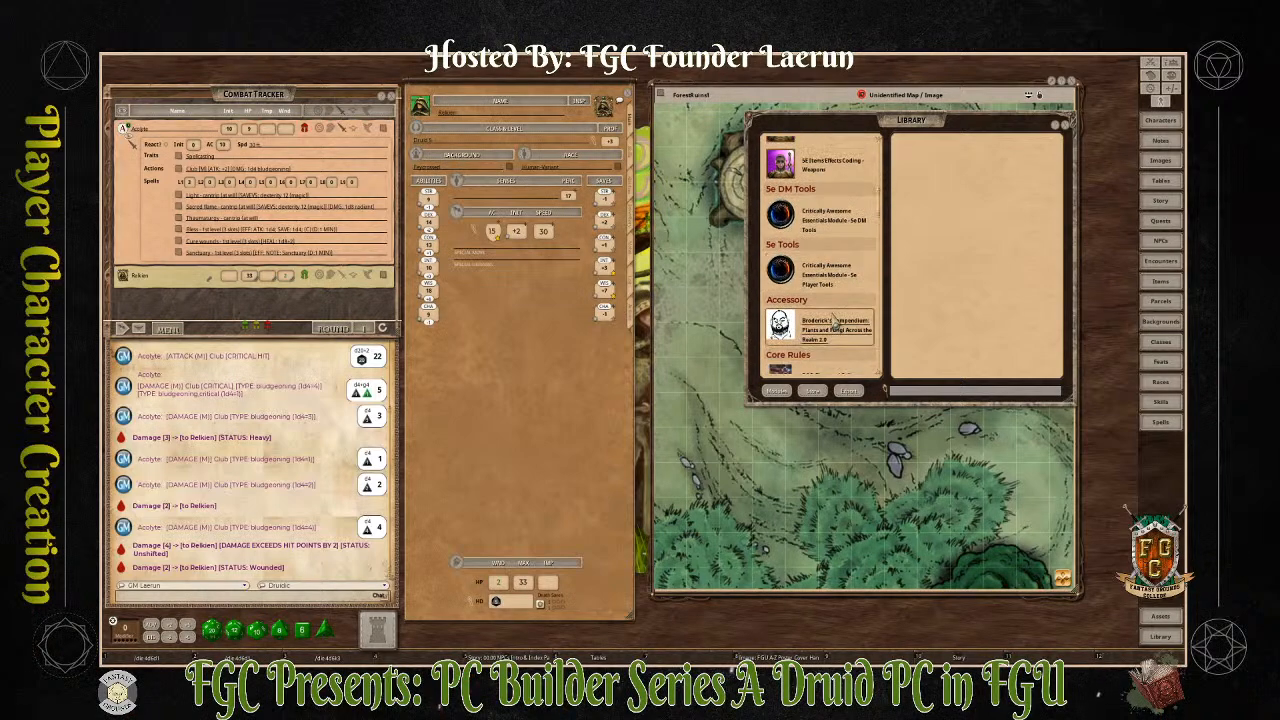
scroll(834, 328, down, 3)
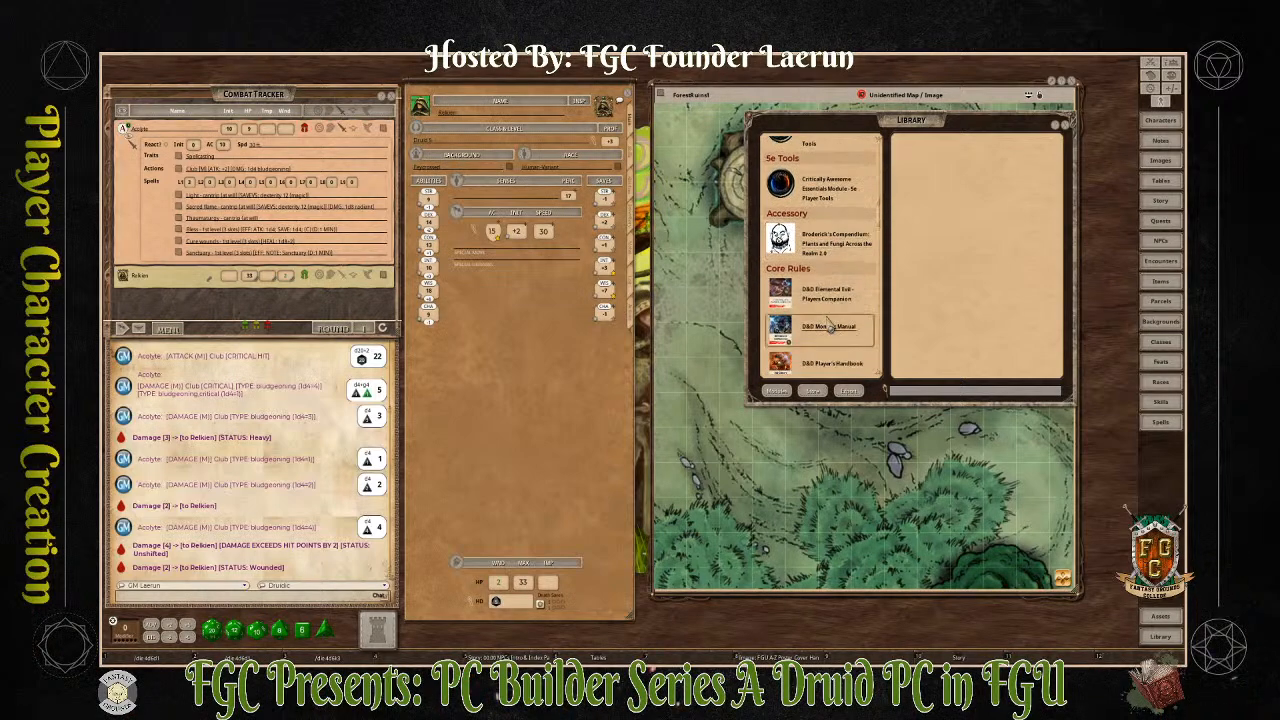
scroll(828, 322, up, 3)
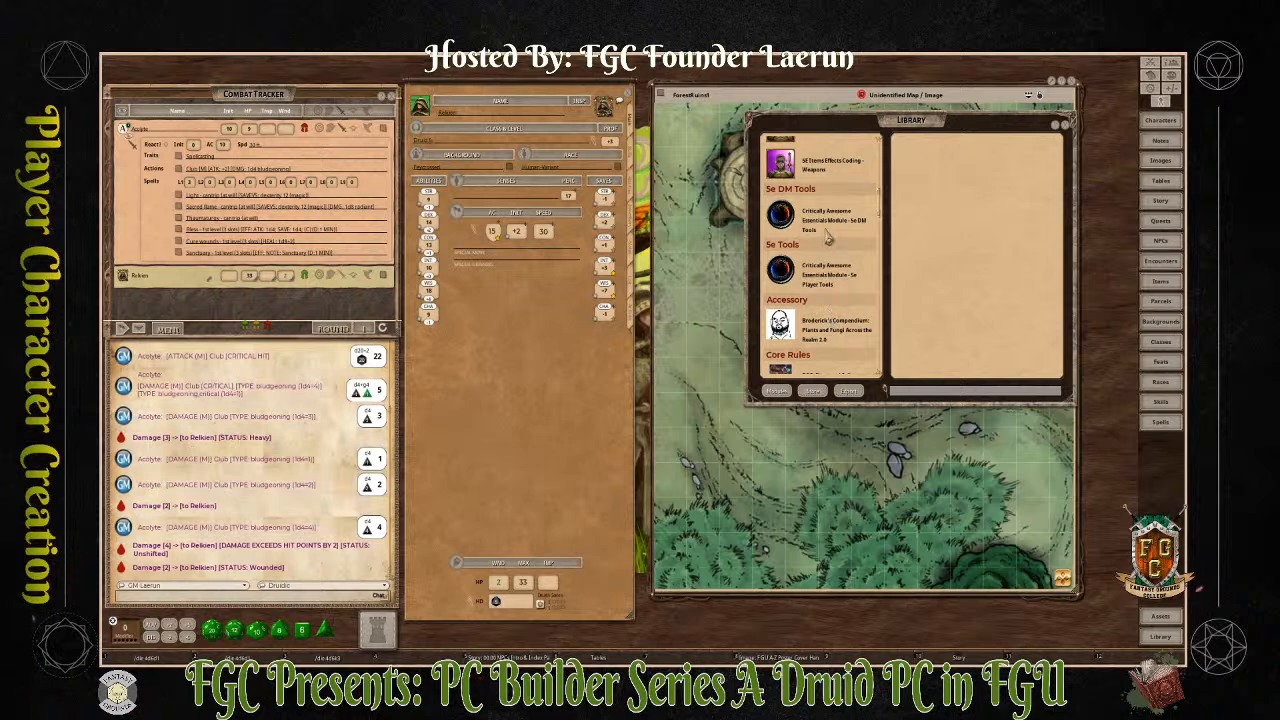
drag(884, 205, 884, 147)
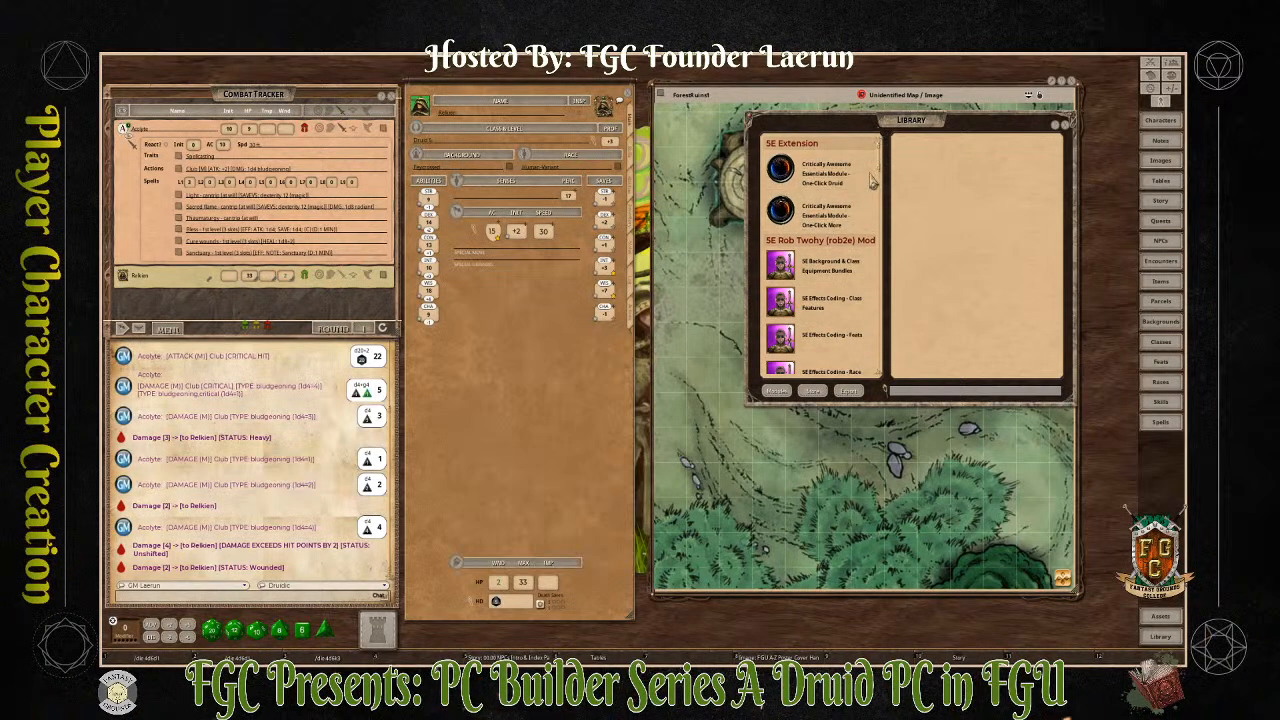
scroll(872, 181, down, 5)
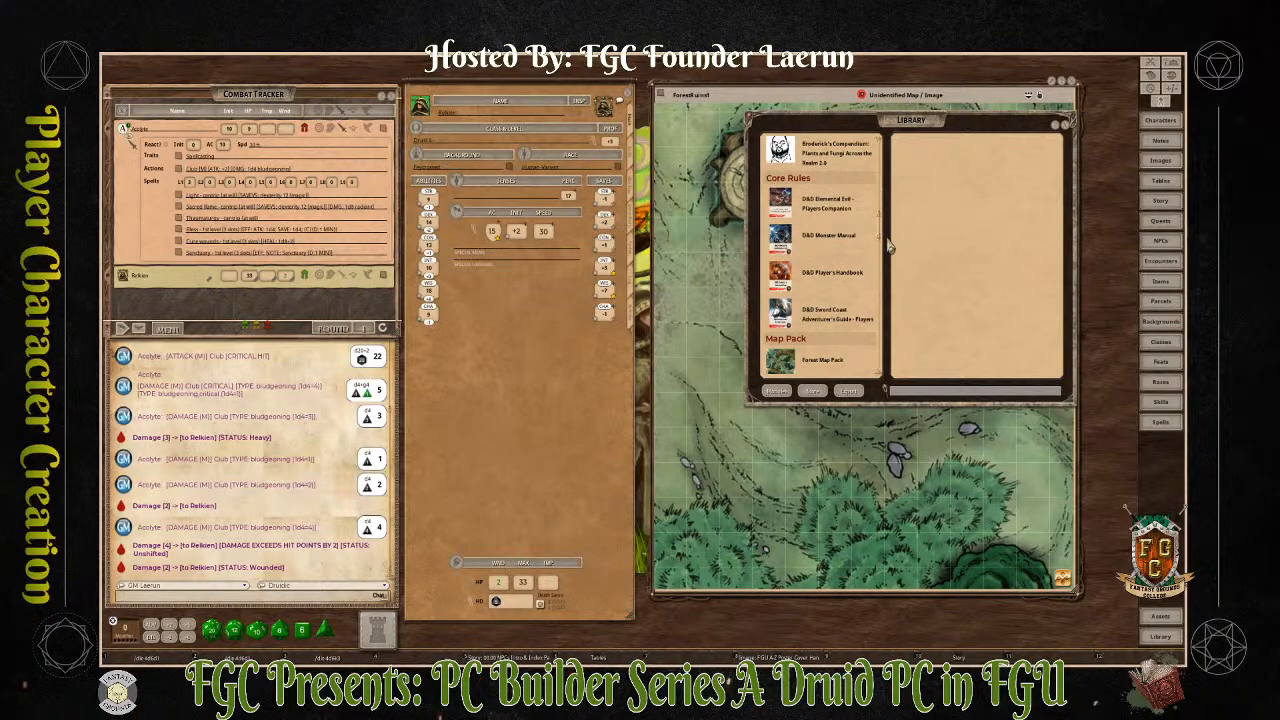